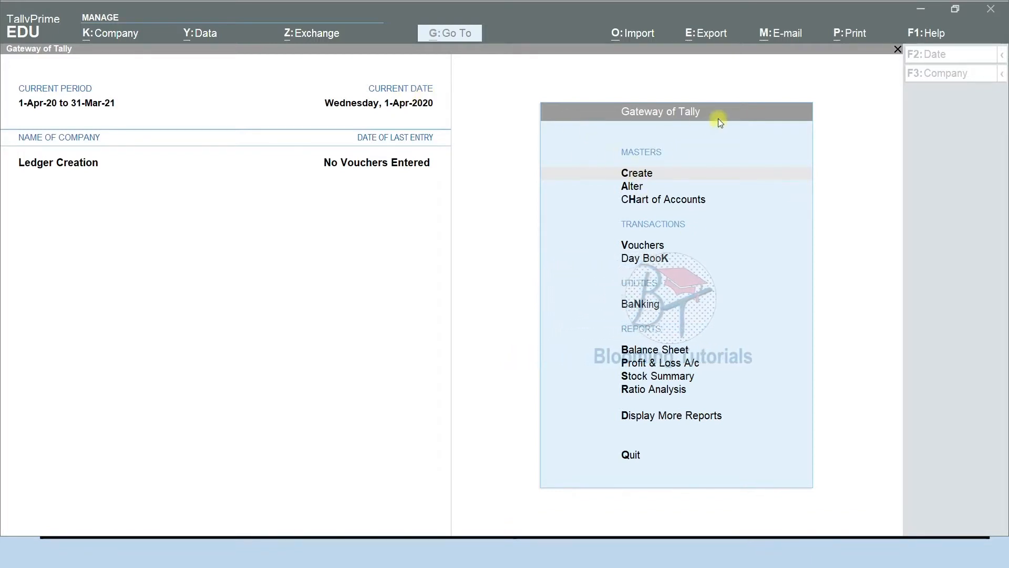
From the Create list, show more and inactive master types, then start a new Ledger
{"action": "left_click", "coordinate": [637, 179]}
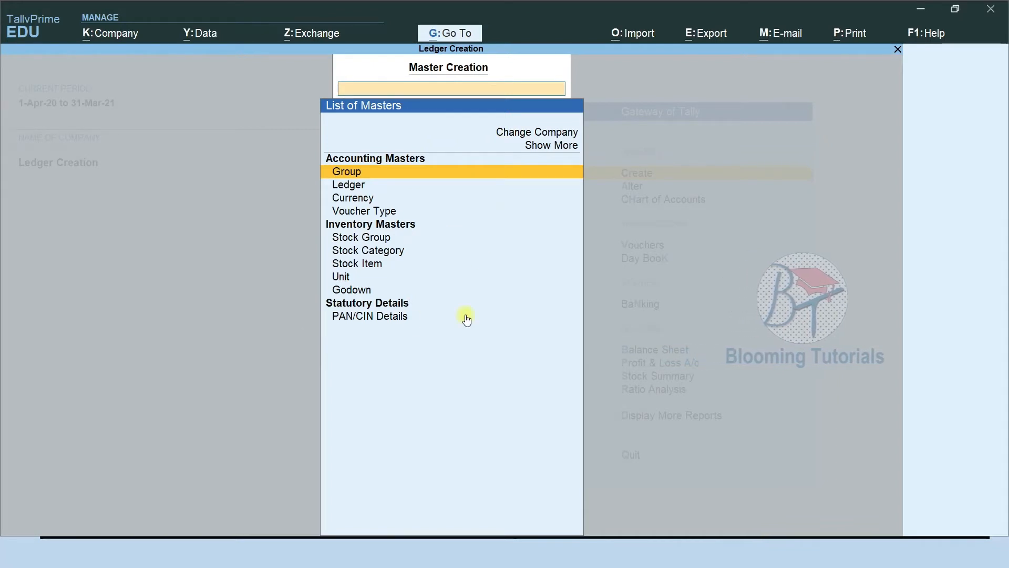
{"action": "left_click", "coordinate": [564, 149]}
{"action": "left_click", "coordinate": [564, 146]}
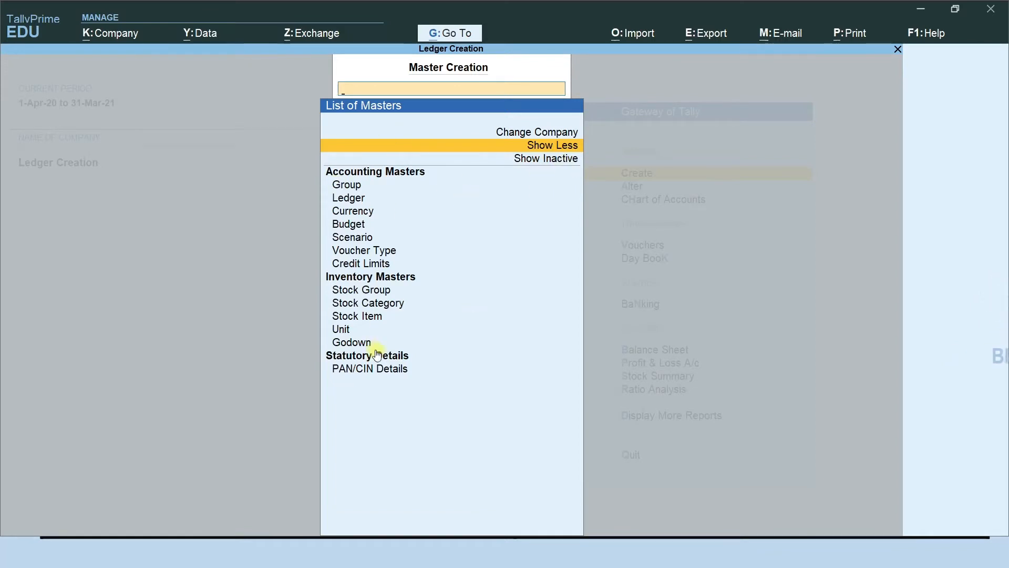
{"action": "left_click", "coordinate": [551, 163]}
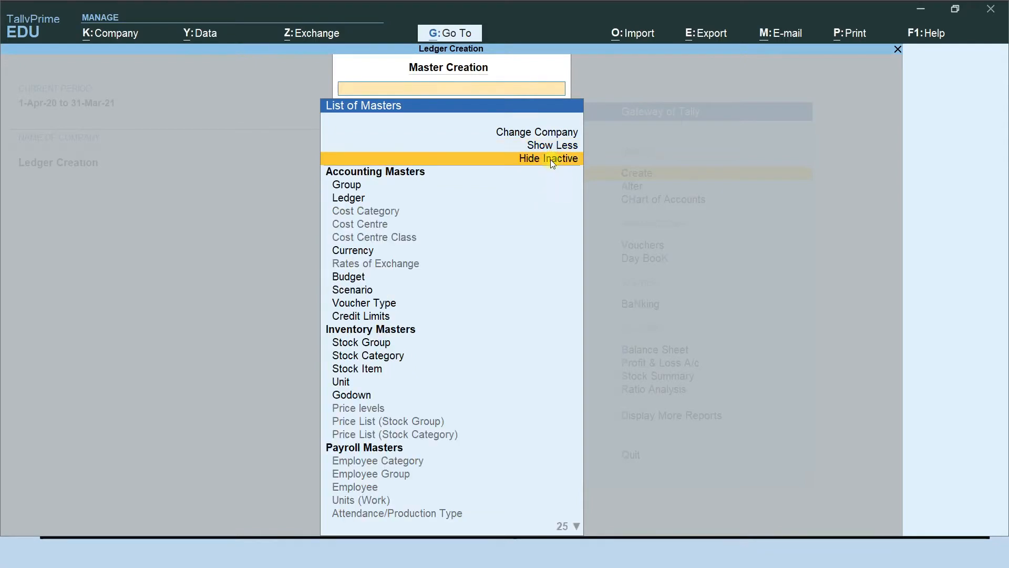
{"action": "scroll", "coordinate": [462, 395], "scroll_direction": "down", "scroll_amount": 5}
{"action": "scroll", "coordinate": [478, 409], "scroll_direction": "up", "scroll_amount": 6}
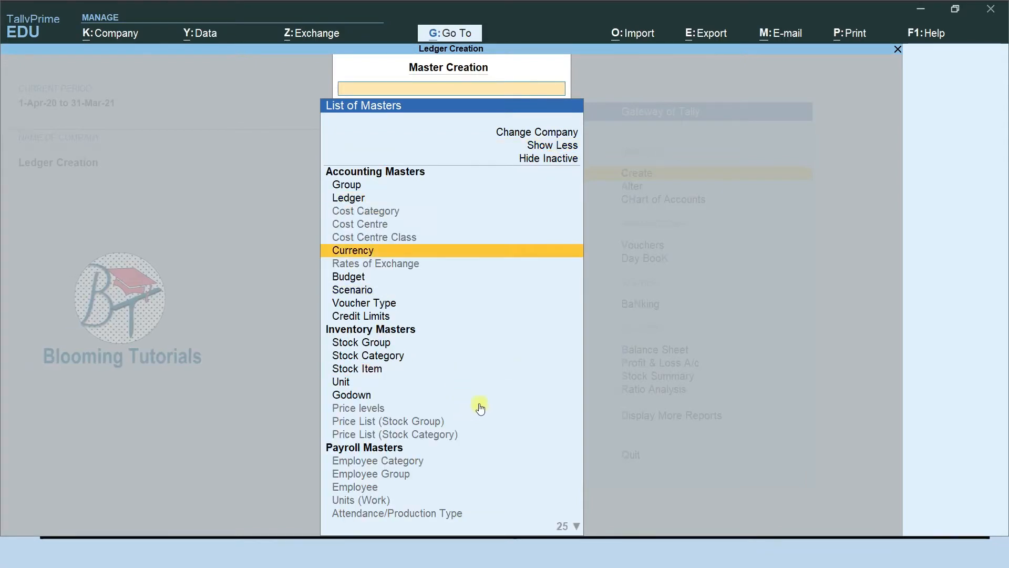
{"action": "left_click", "coordinate": [546, 160]}
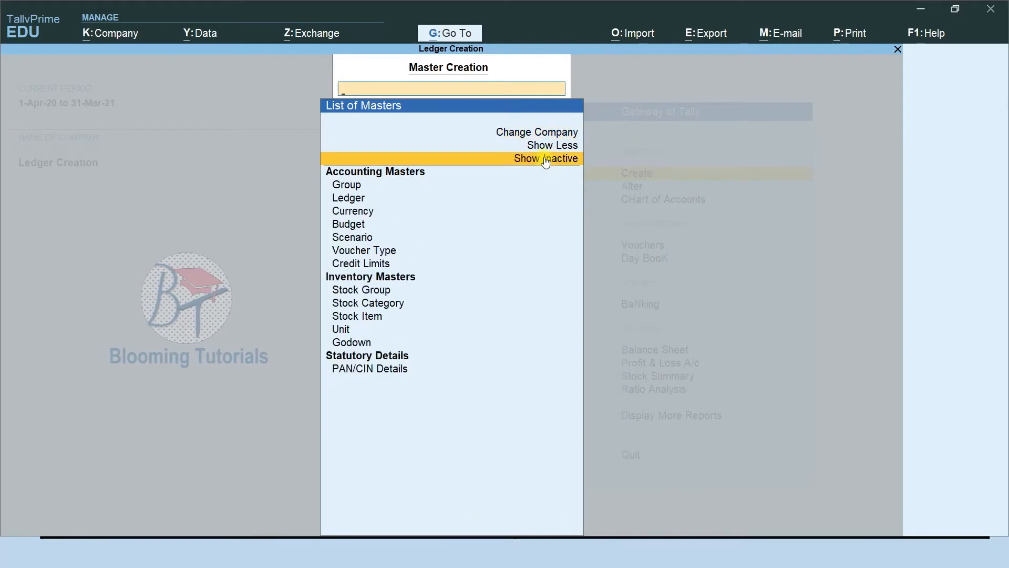
{"action": "left_click", "coordinate": [356, 201]}
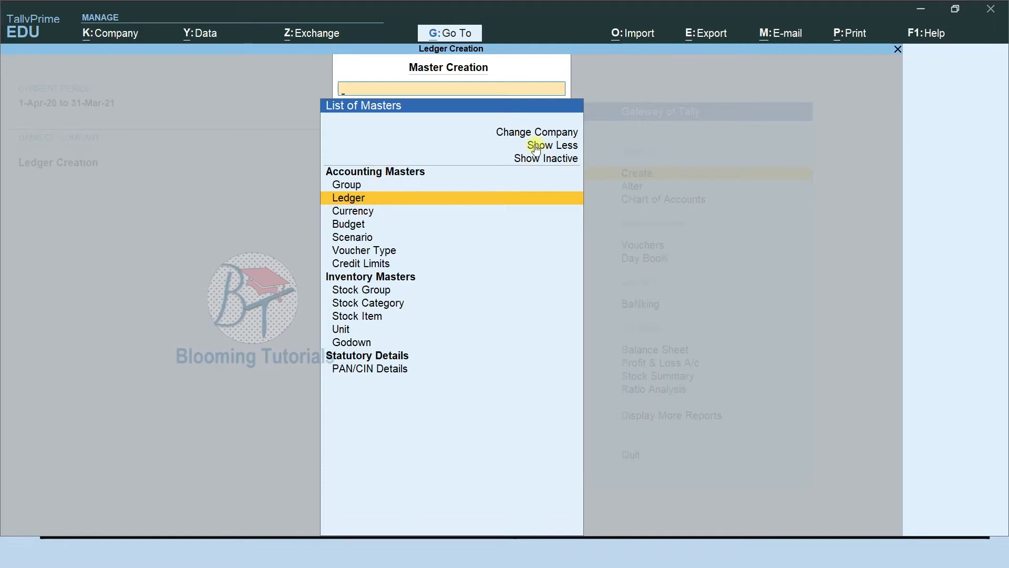
{"action": "key", "text": "Return"}
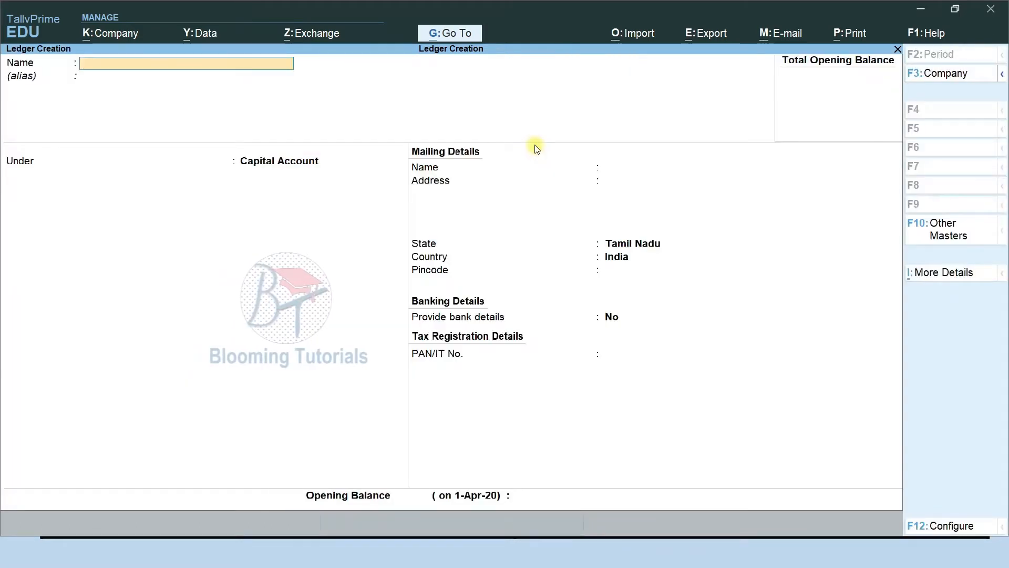
Name the ledger as the owner's capital account and keep its group as Capital Account
{"action": "type", "text": "Shu"}
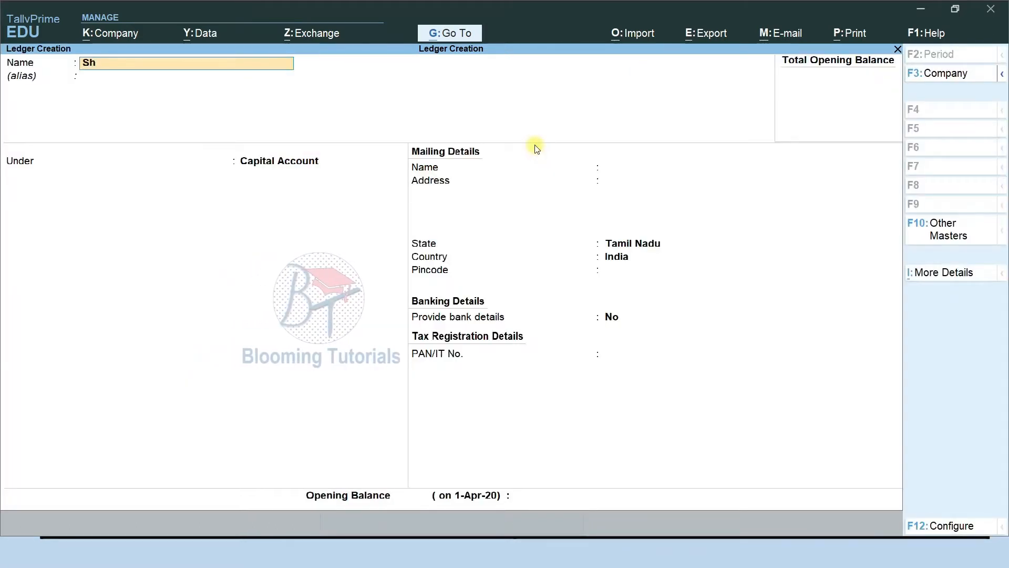
{"action": "key", "text": "BackSpace"}
{"action": "key", "text": "BackSpace"}
{"action": "type", "text": "uha;'"}
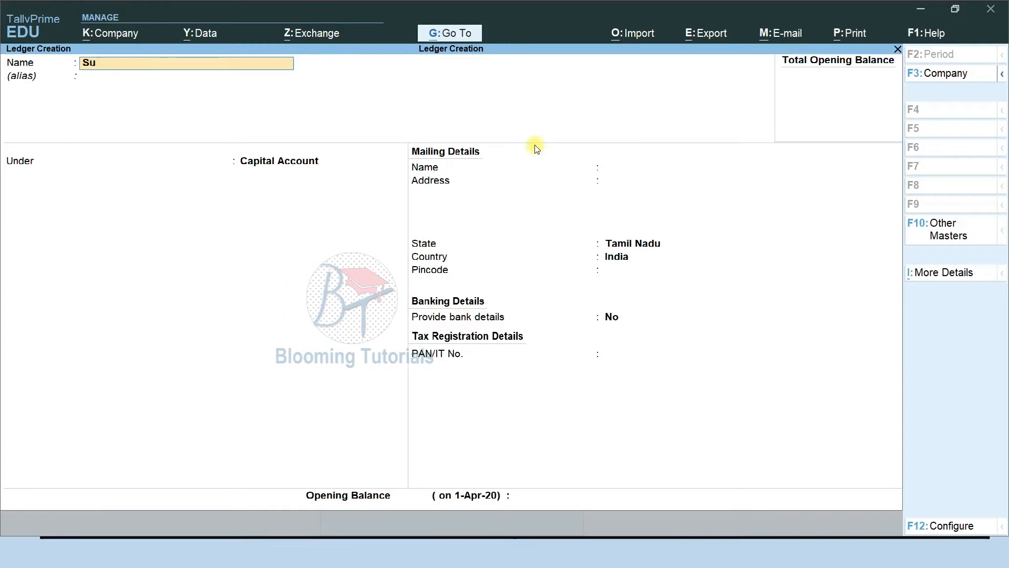
{"action": "key", "text": "BackSpace"}
{"action": "key", "text": "BackSpace"}
{"action": "type", "text": "'s"}
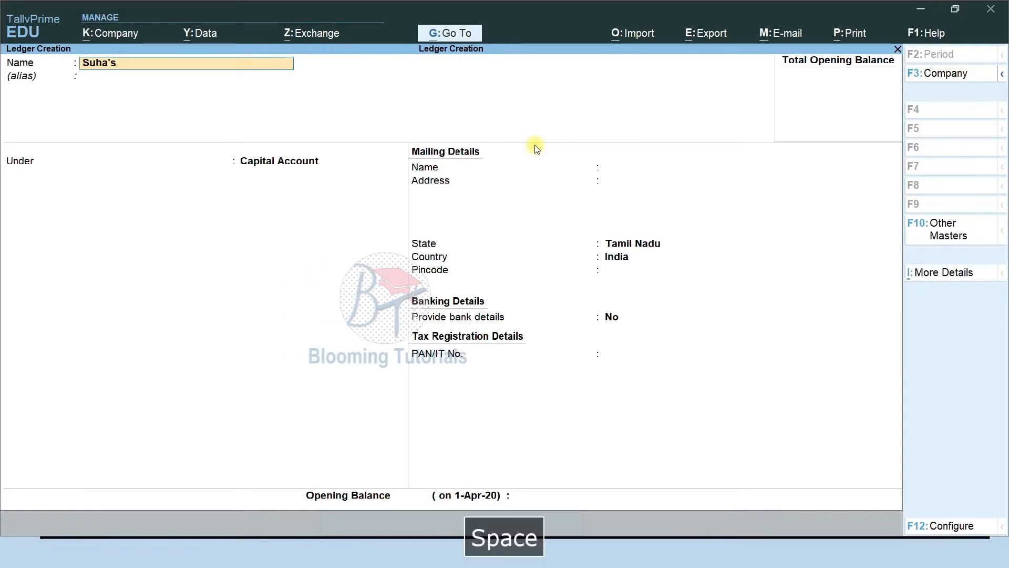
{"action": "type", "text": " cpa"}
{"action": "key", "text": "BackSpace"}
{"action": "key", "text": "BackSpace"}
{"action": "type", "text": "apital"}
{"action": "key", "text": "Return"}
{"action": "key", "text": "Return"}
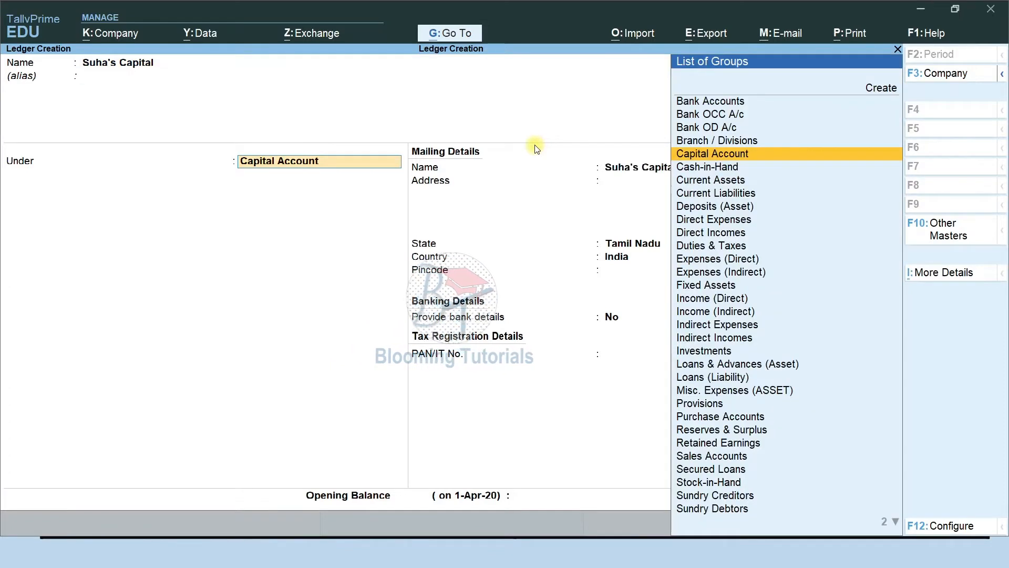
{"action": "key", "text": "Return"}
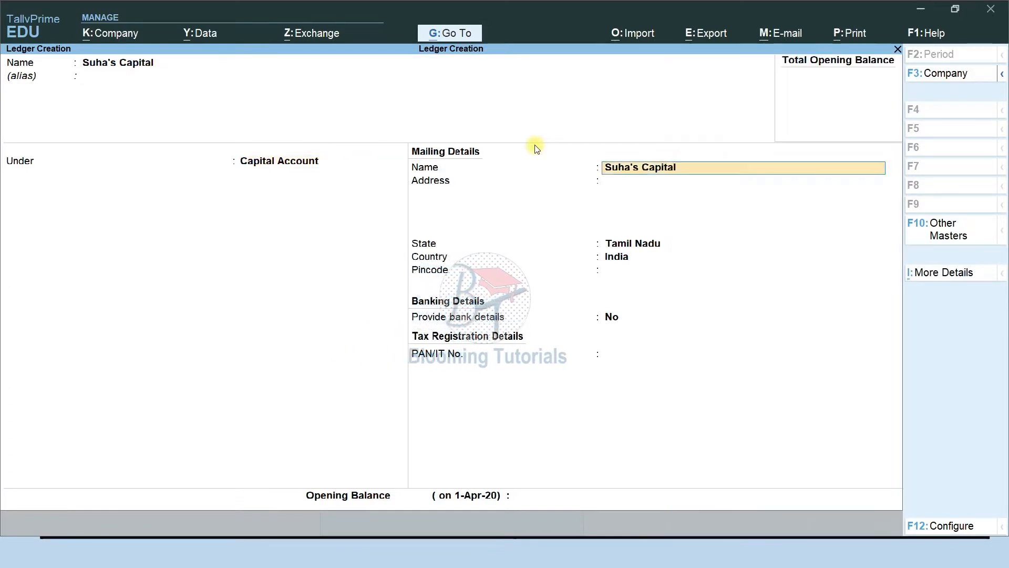
{"action": "key", "text": "Return"}
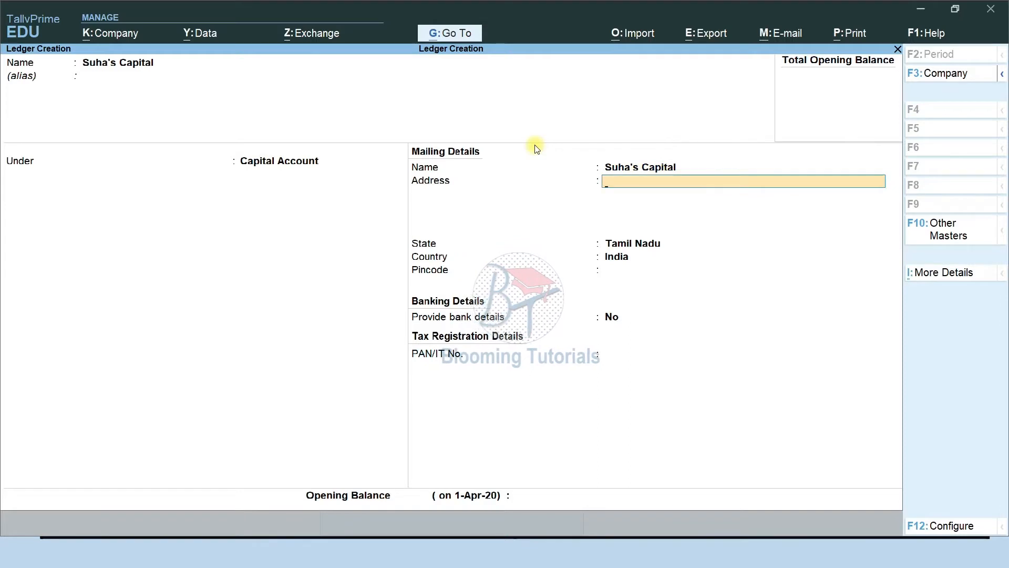
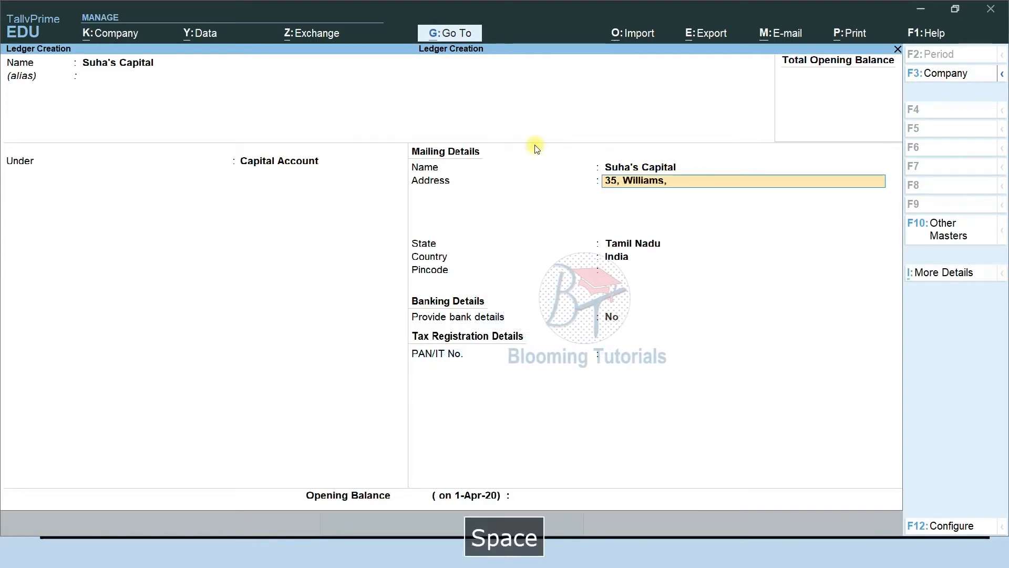
Fill in the owner's mailing address, Tamil Nadu state and pincode, then save the ledger
{"action": "key", "text": "Return"}
{"action": "key", "text": "Return"}
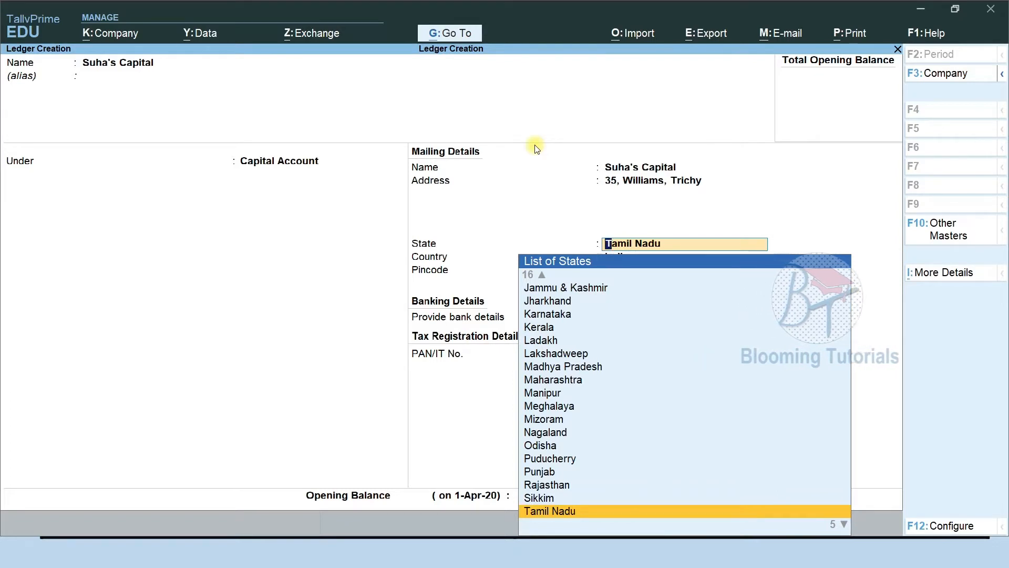
{"action": "key", "text": "Return"}
{"action": "type", "text": "620001"}
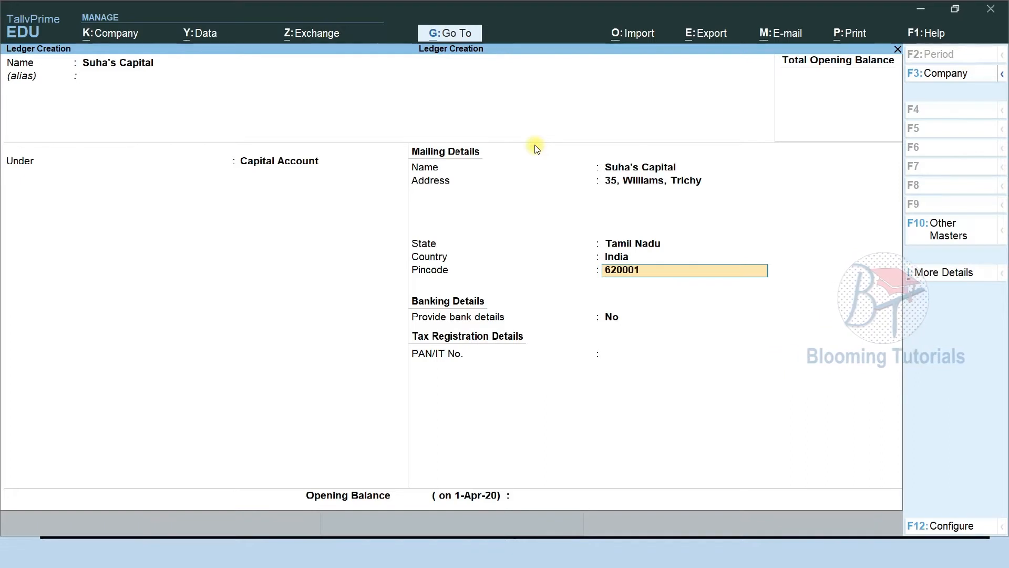
{"action": "key", "text": "Return"}
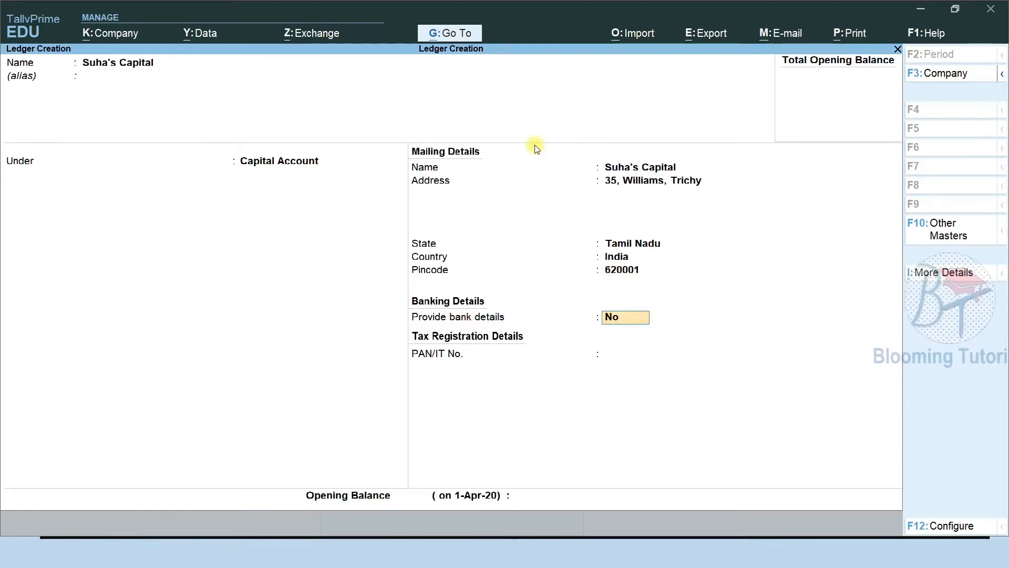
{"action": "key", "text": "Return"}
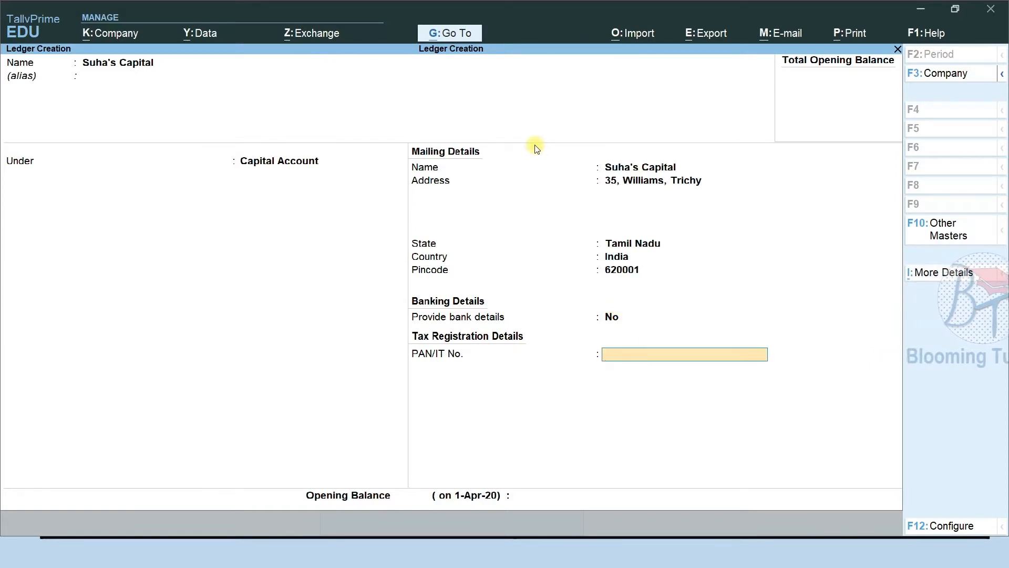
{"action": "key", "text": "Return"}
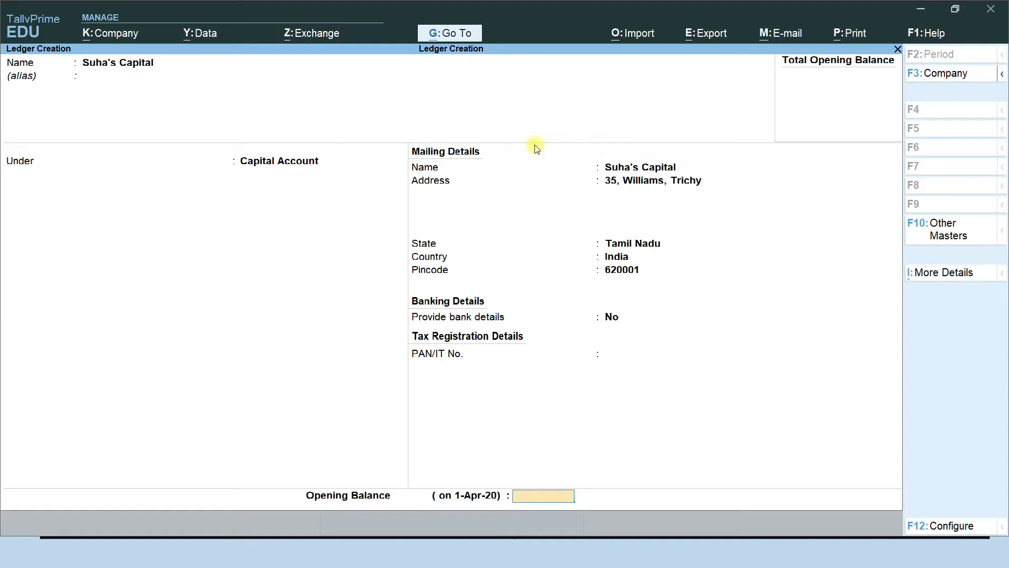
{"action": "key", "text": "Return"}
{"action": "key", "text": "Return"}
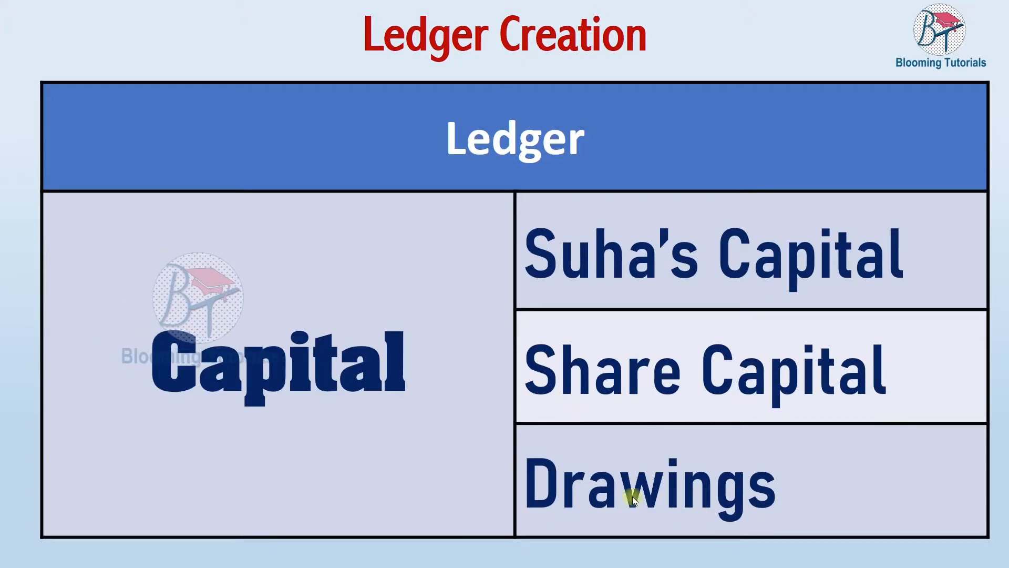
Advance the slide to show Partners Capital and Equity Capital, then return to TallyPrime
{"action": "left_click", "coordinate": [830, 488]}
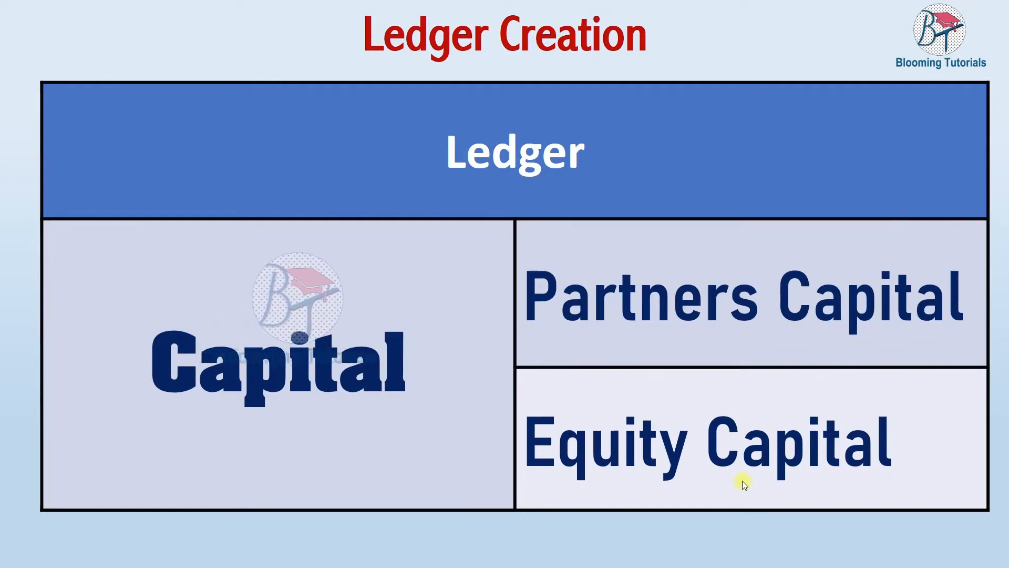
{"action": "key", "text": "F9"}
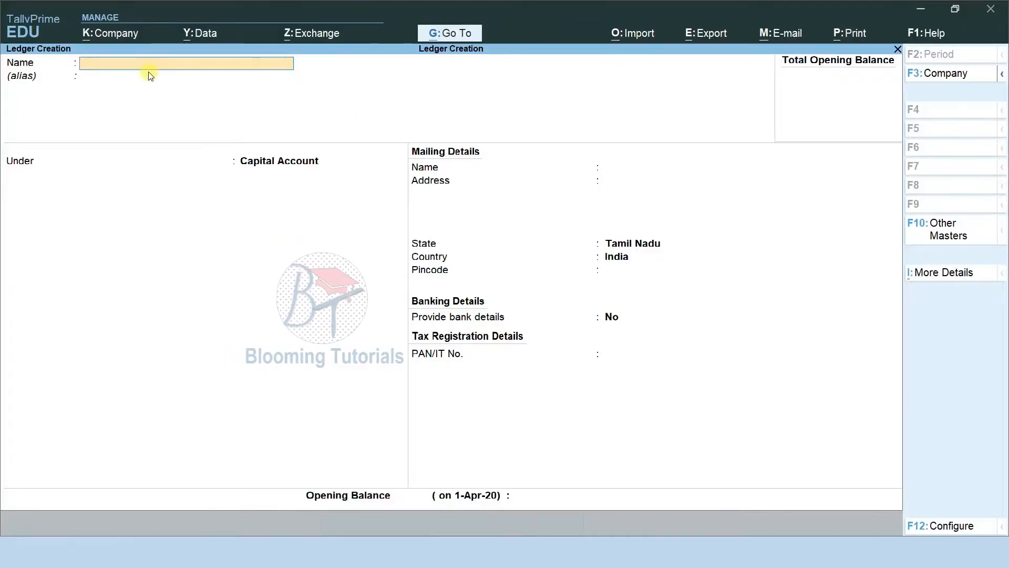
Create the Share Capital ledger under Capital Account
{"action": "type", "text": "Sha"}
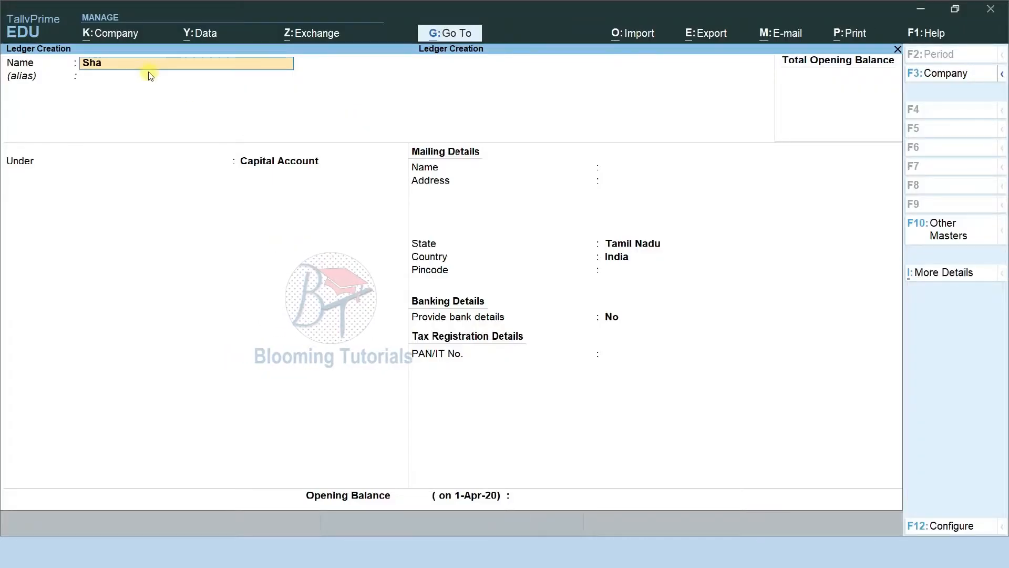
{"action": "type", "text": "re Capital"}
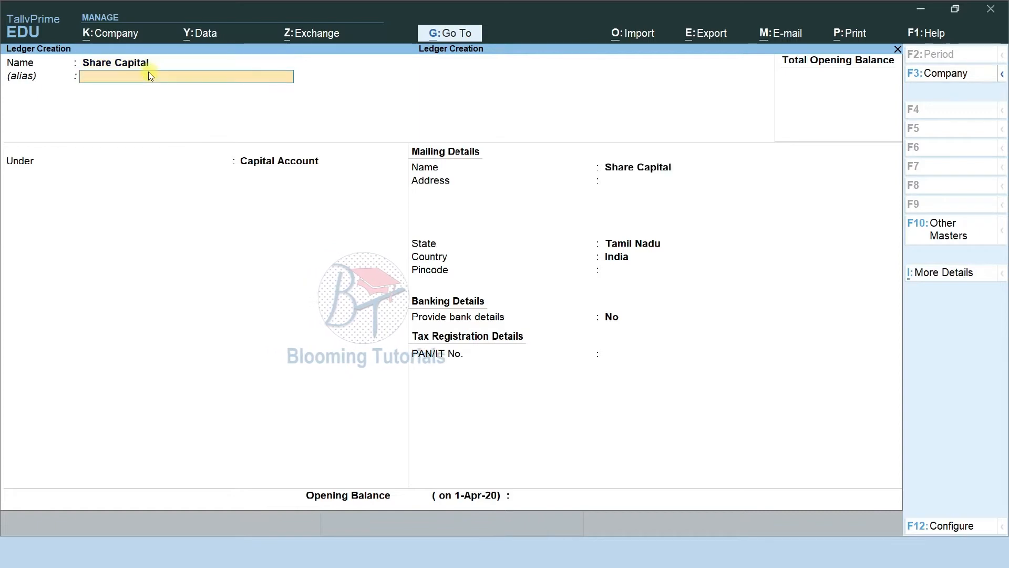
{"action": "key", "text": "Return"}
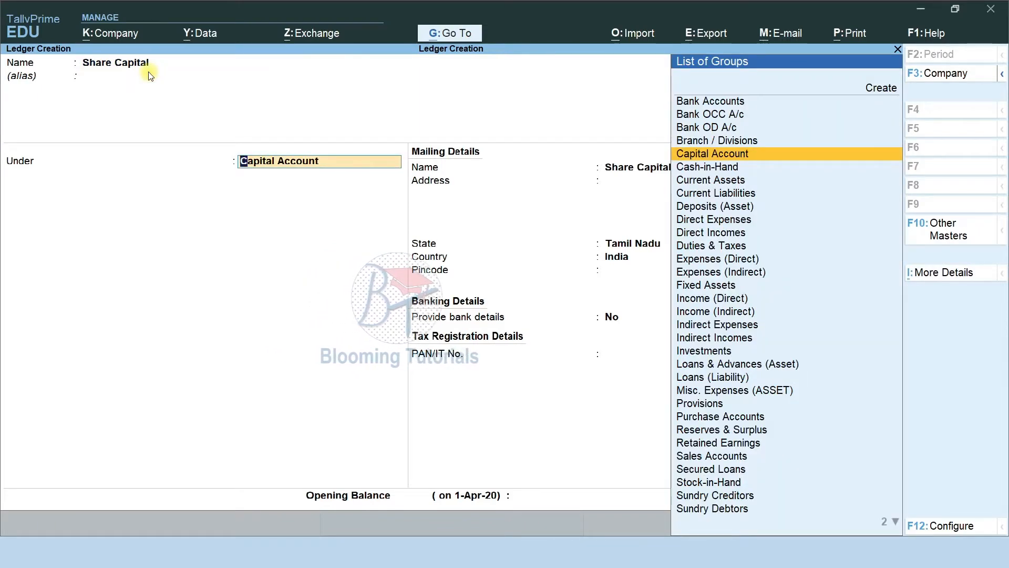
{"action": "key", "text": "Return"}
{"action": "key", "text": "Return"}
{"action": "key", "text": "Return"}
{"action": "key", "text": "Return"}
{"action": "key", "text": "Return"}
{"action": "key", "text": "Return"}
{"action": "key", "text": "Return"}
{"action": "key", "text": "Return"}
{"action": "key", "text": "Return"}
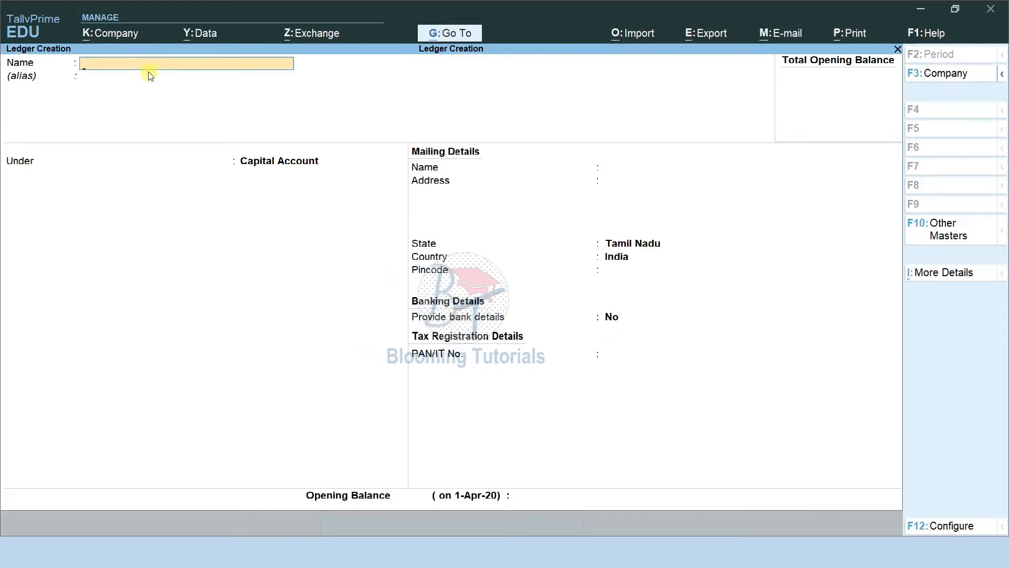
Create the Drawing ledger under Capital Account with state Tamil Nadu and save it
{"action": "type", "text": "Drawing"}
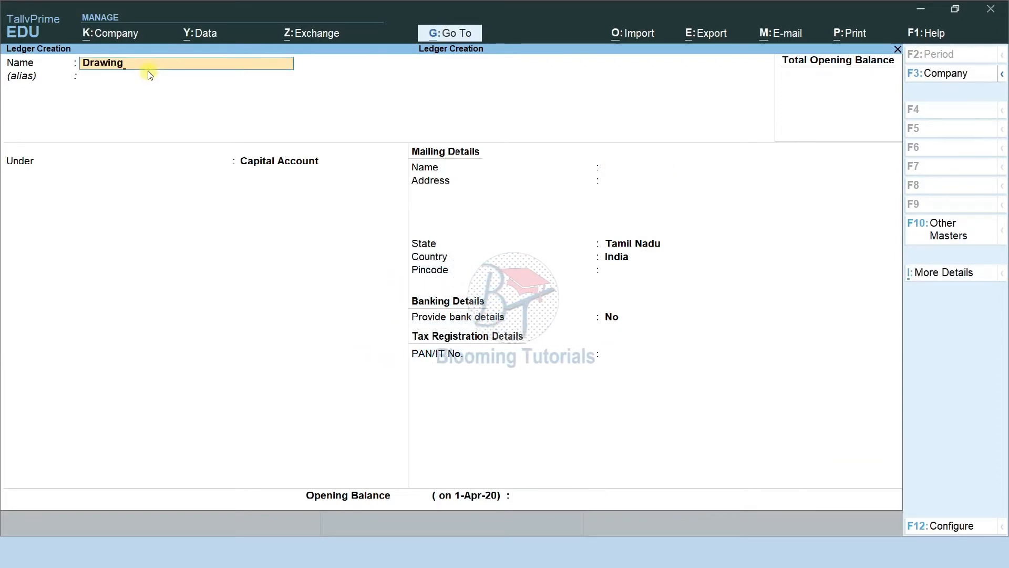
{"action": "key", "text": "Return"}
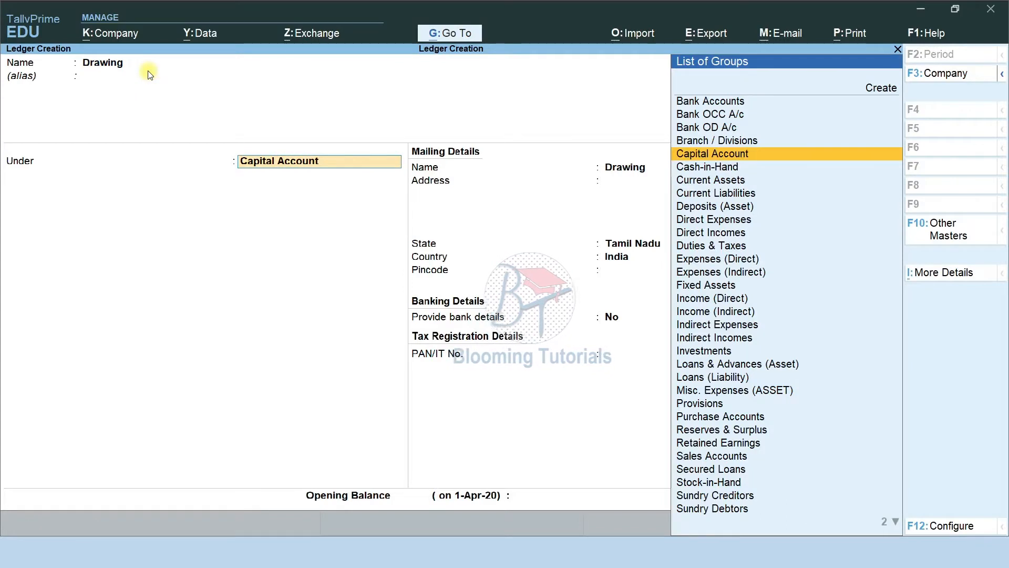
{"action": "key", "text": "Return"}
{"action": "key", "text": "Return"}
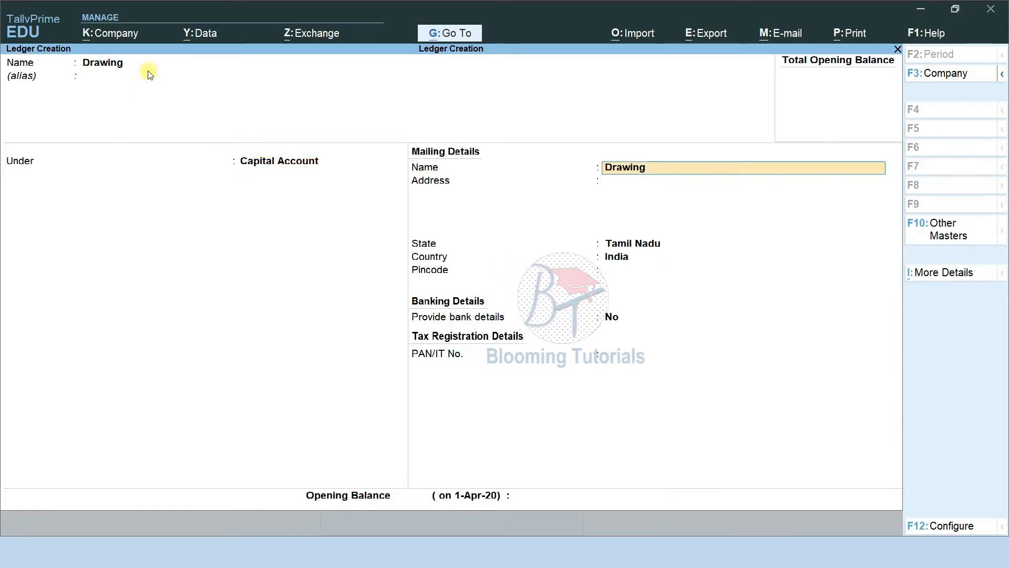
{"action": "key", "text": "Return"}
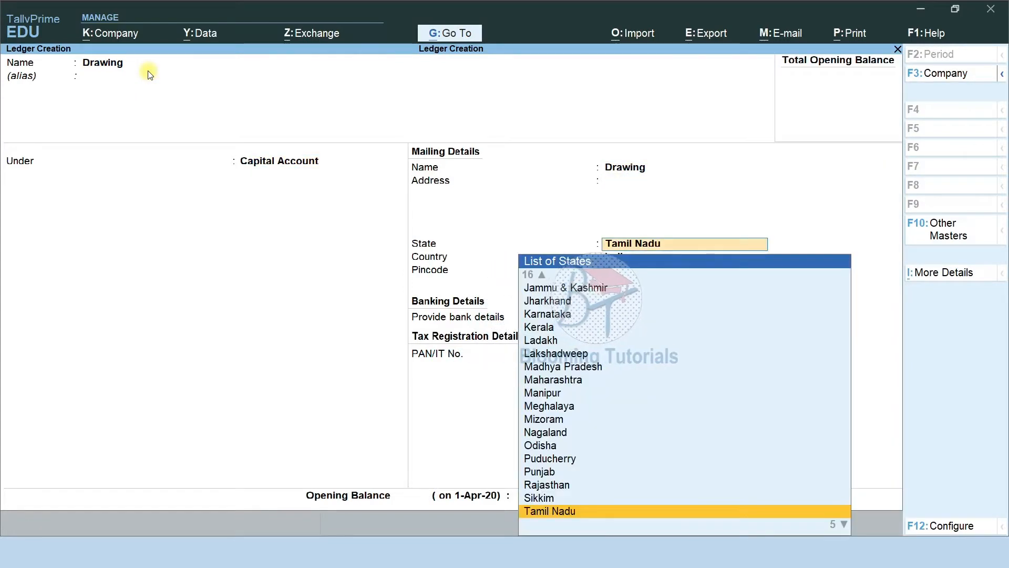
{"action": "key", "text": "Return"}
{"action": "key", "text": "Return"}
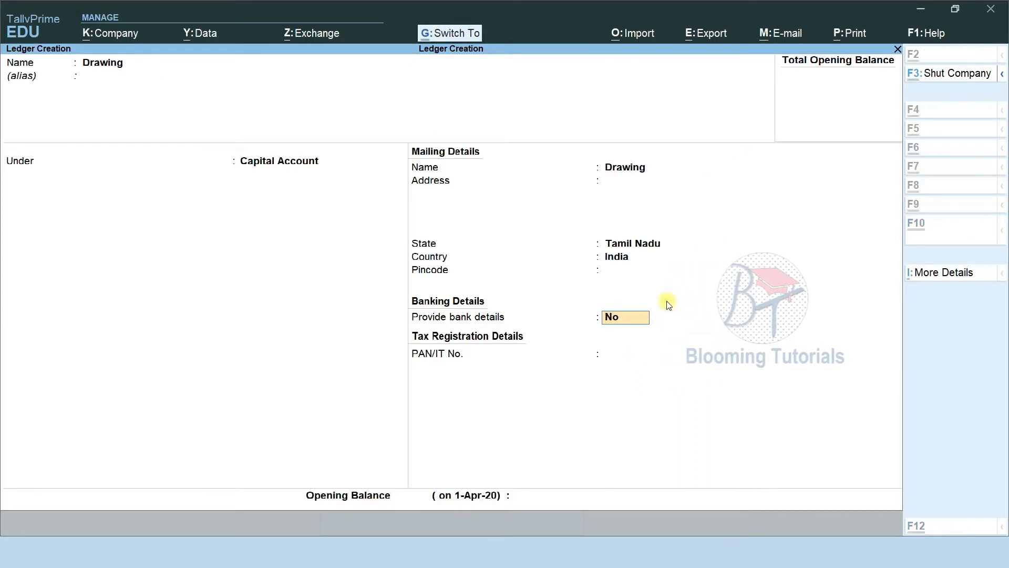
{"action": "key", "text": "ctrl+a"}
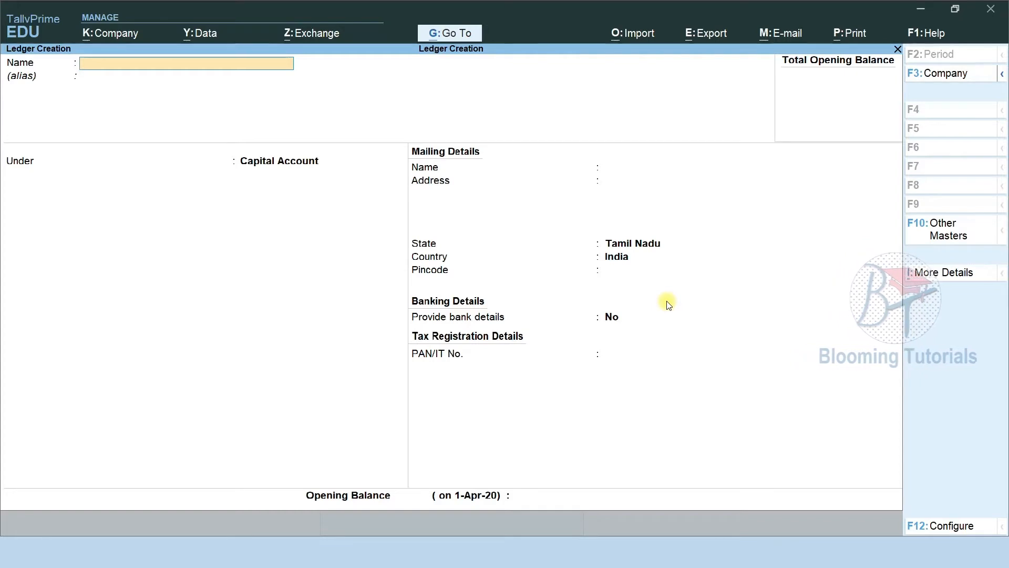
Create and save the Partners Capital ledger under Capital Account
{"action": "type", "text": "Par"}
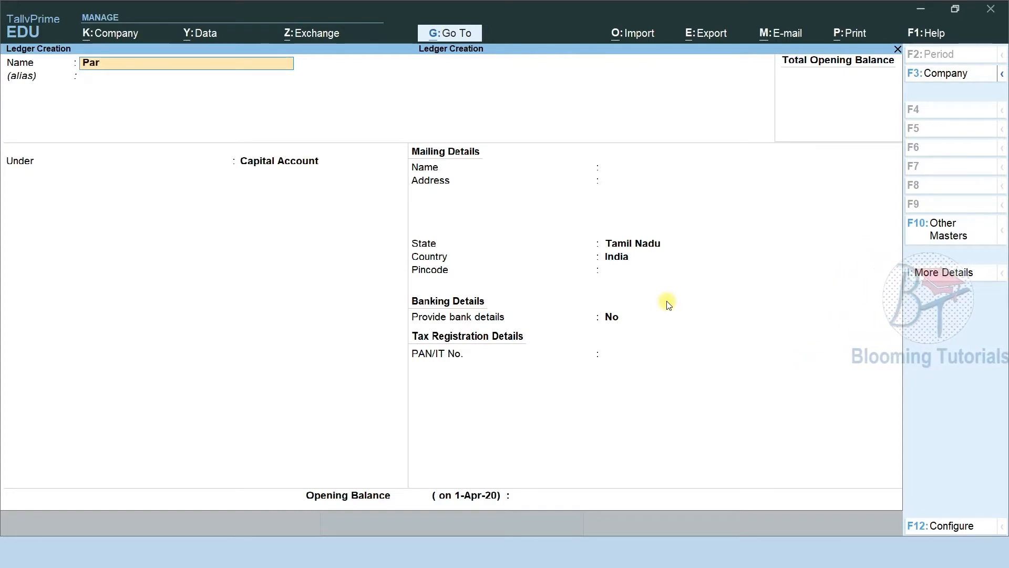
{"action": "type", "text": "tners capita"}
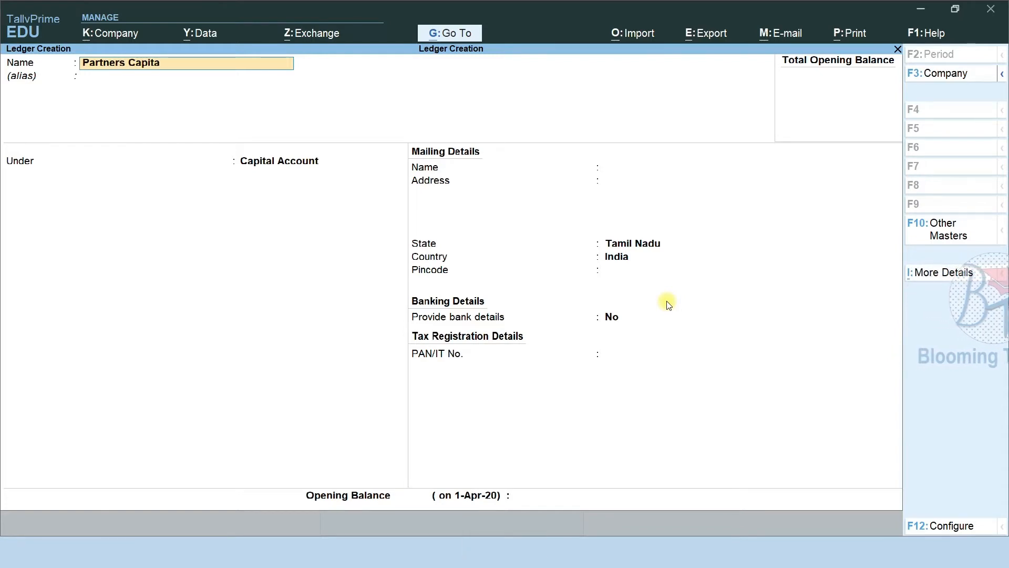
{"action": "type", "text": "l"}
{"action": "key", "text": "Return"}
{"action": "key", "text": "Return"}
{"action": "key", "text": "Return"}
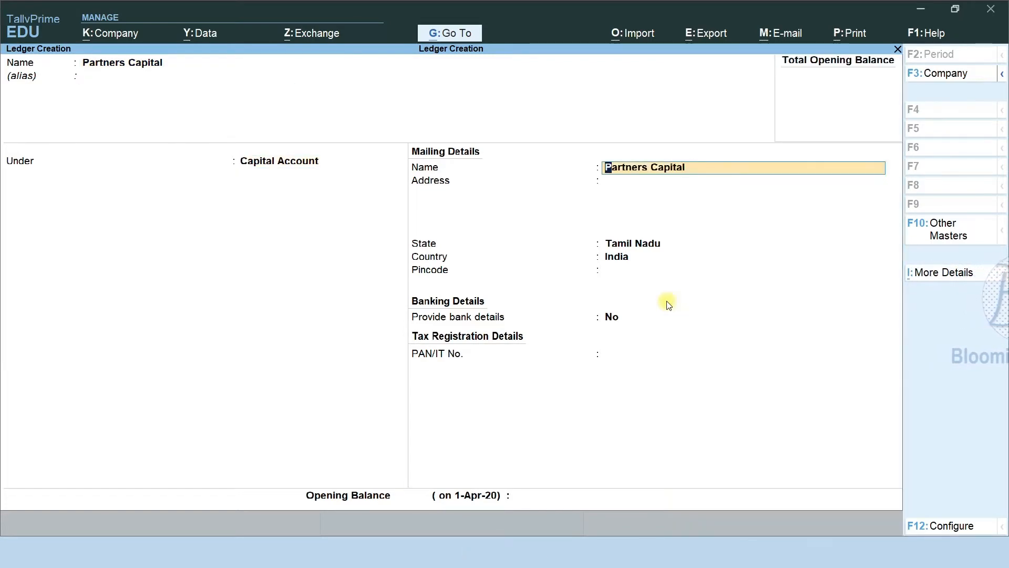
{"action": "key", "text": "ctrl+a"}
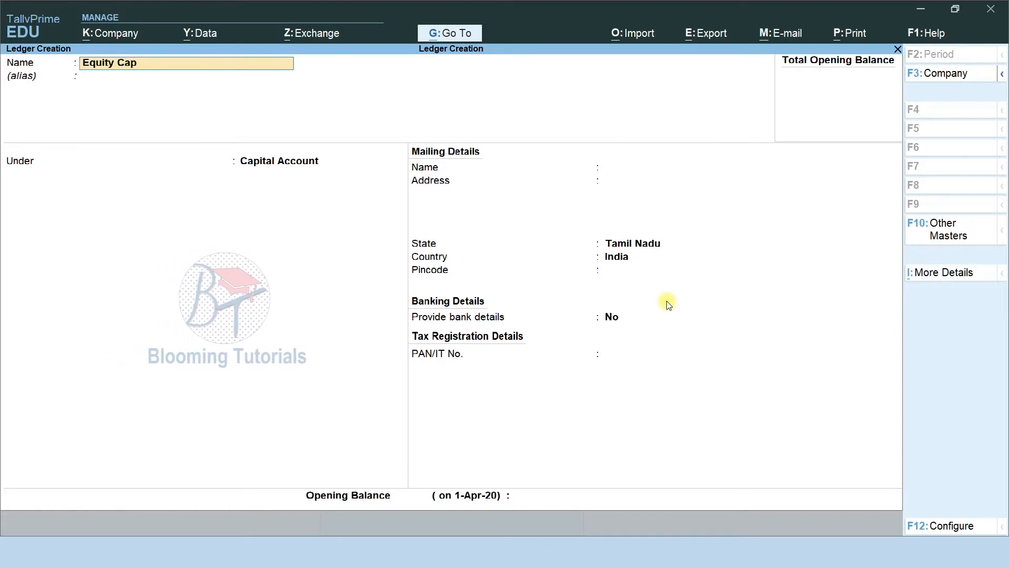
Create and save the Equity Capital ledger under Capital Account
{"action": "type", "text": "l"}
{"action": "key", "text": "Return"}
{"action": "key", "text": "Return"}
{"action": "key", "text": "Return"}
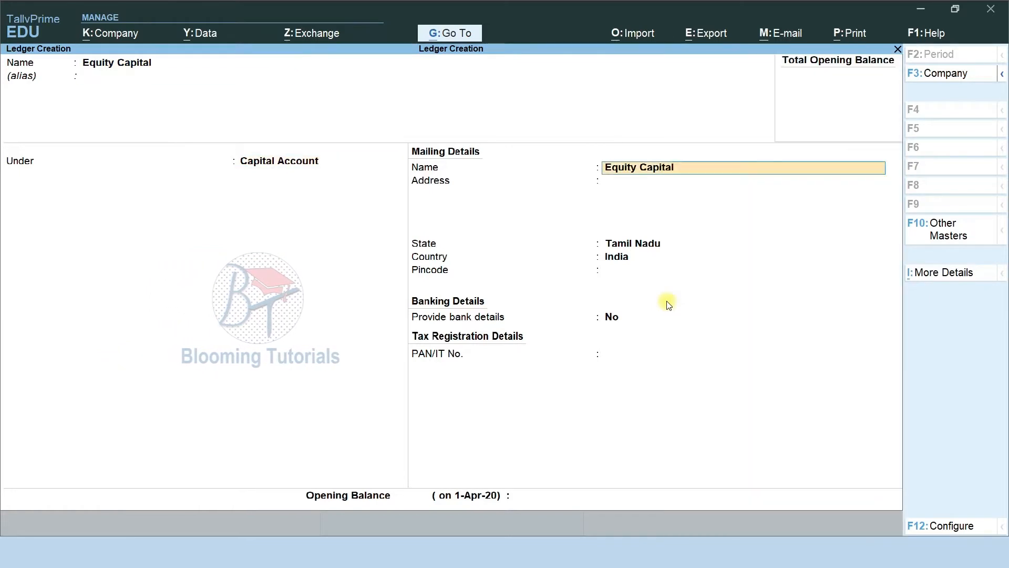
{"action": "key", "text": "ctrl+a"}
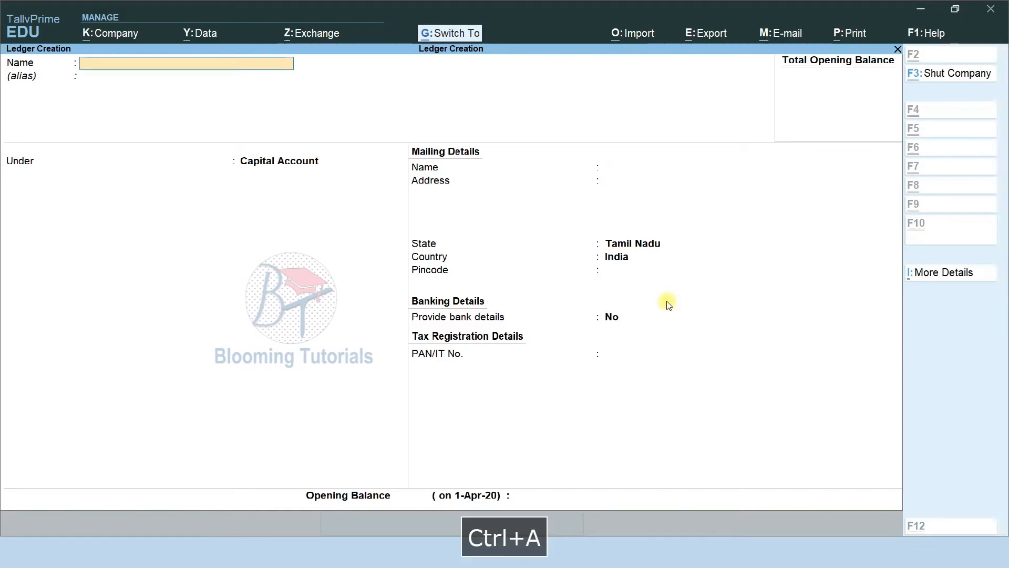
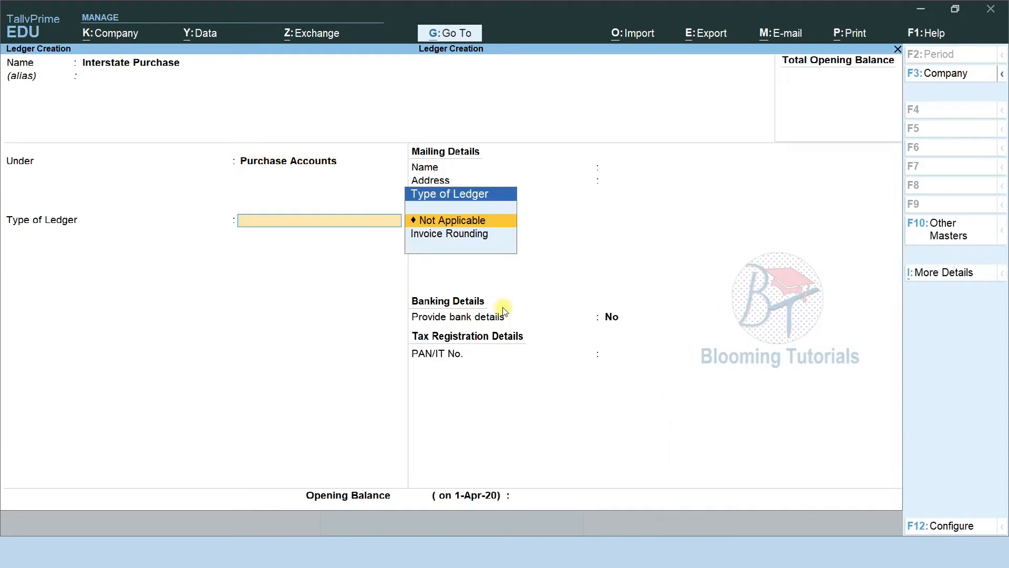
Save the Interstate Purchase ledger and check the slide listing purchase ledgers to create
{"action": "key", "text": "ctrl+a"}
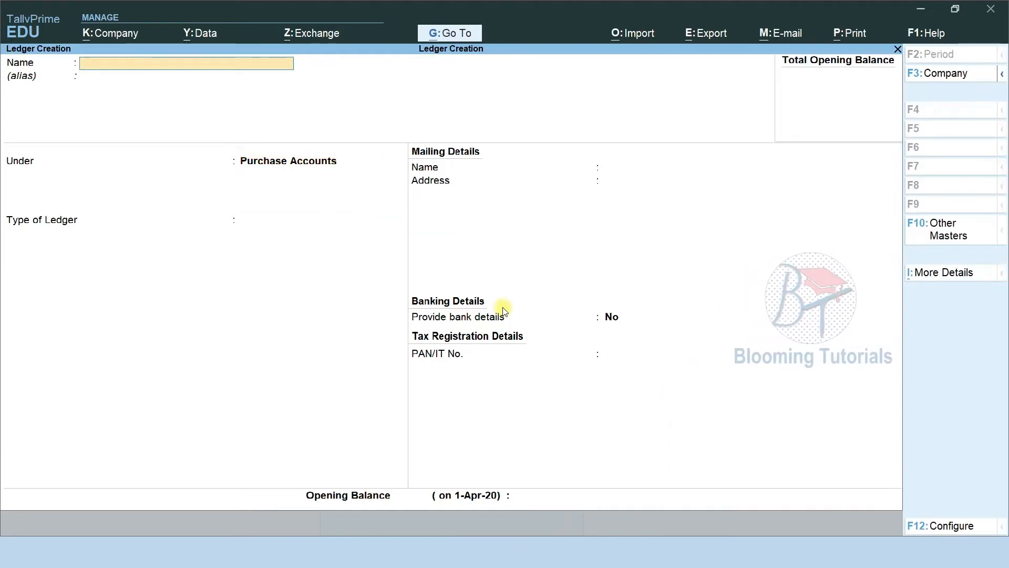
{"action": "key", "text": "F9"}
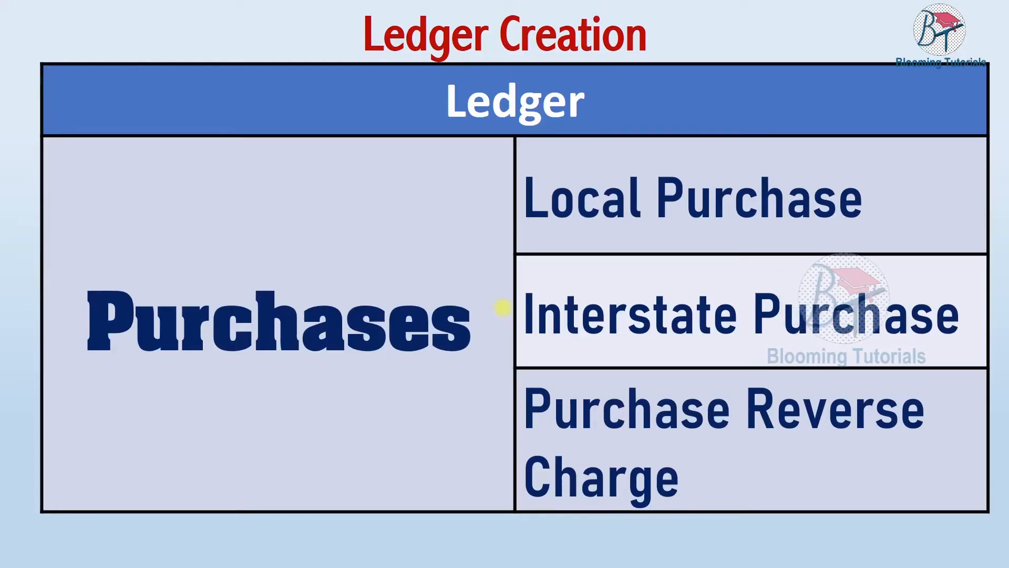
{"action": "key", "text": "alt+Tab"}
Create the Purchase Reverse Charge ledger under Purchase Accounts
{"action": "type", "text": "Purchase Reve"}
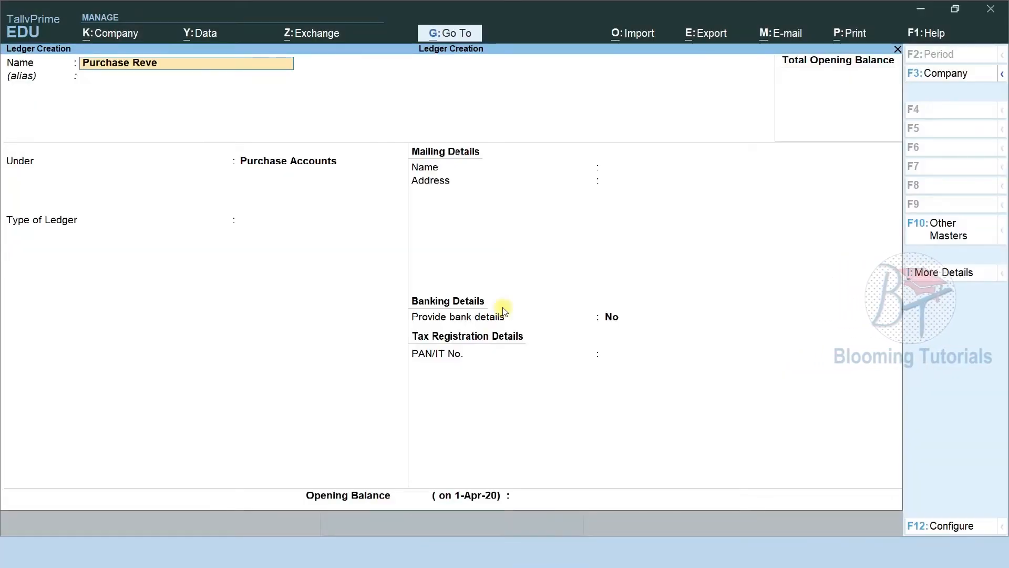
{"action": "type", "text": "rse Charge"}
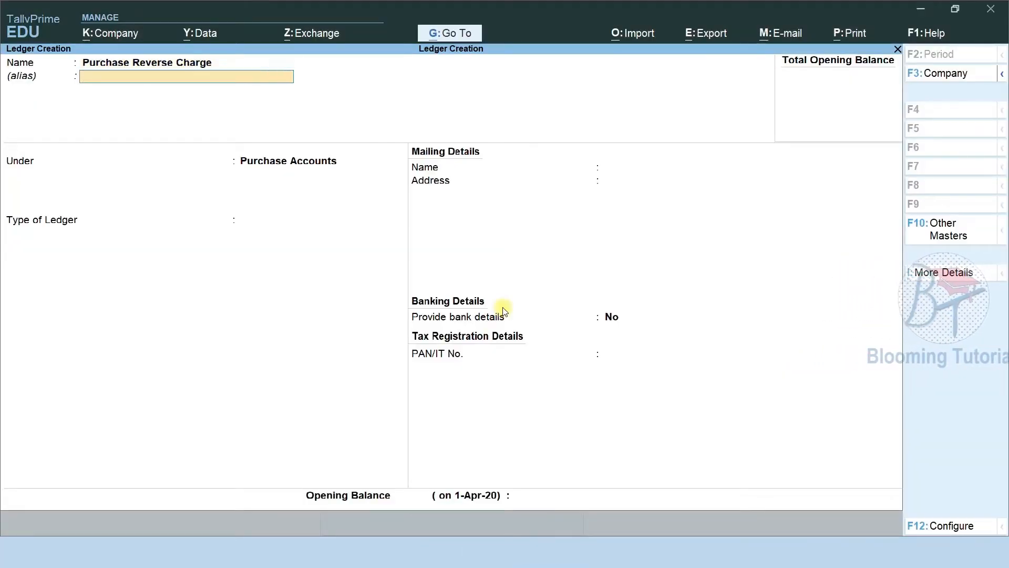
{"action": "key", "text": "Return"}
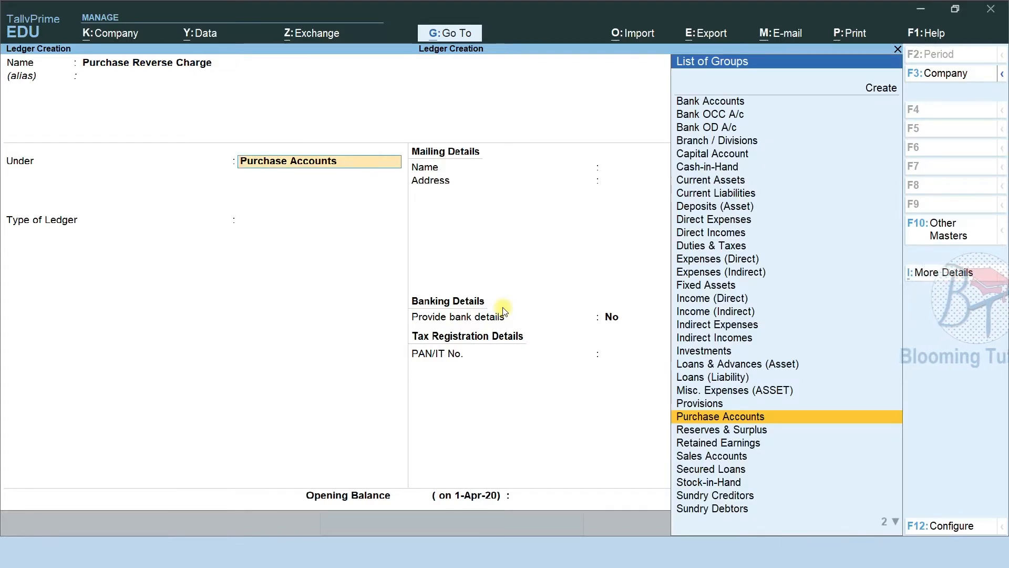
{"action": "key", "text": "Return"}
{"action": "key", "text": "ctrl+a"}
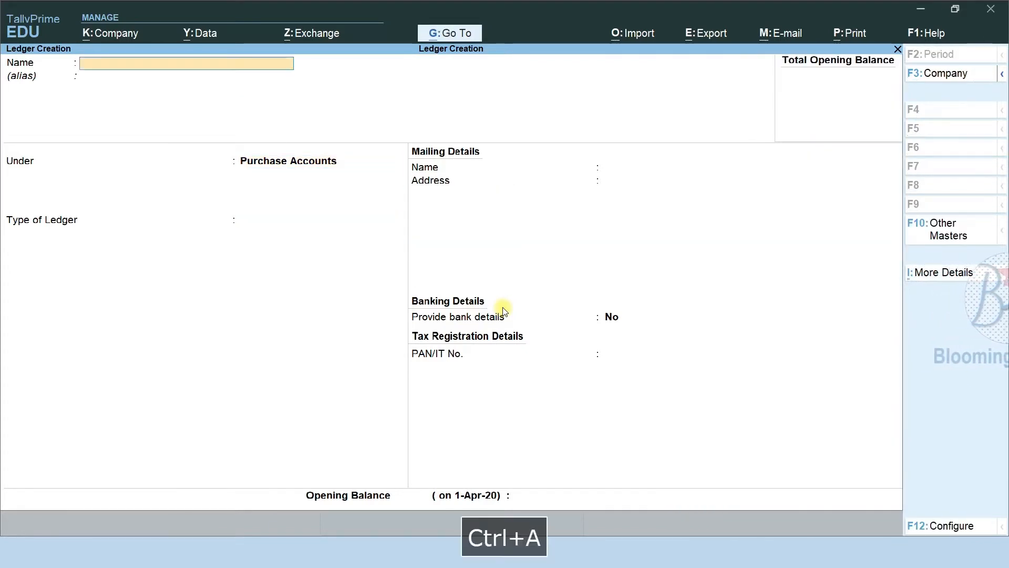
Create the Composition Purchase ledger under Purchase Accounts
{"action": "type", "text": "Co"}
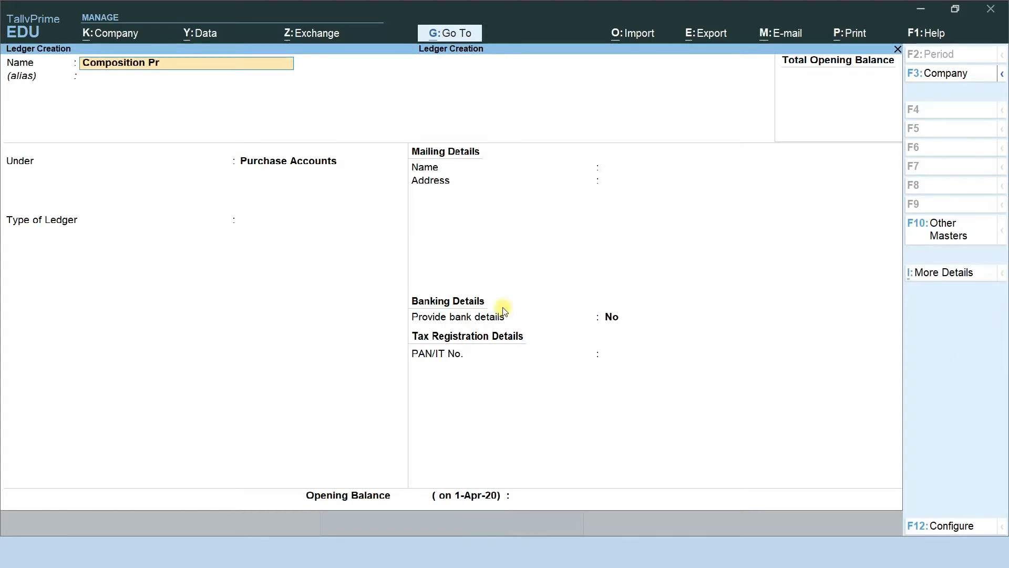
{"action": "type", "text": "mposition Purchase"}
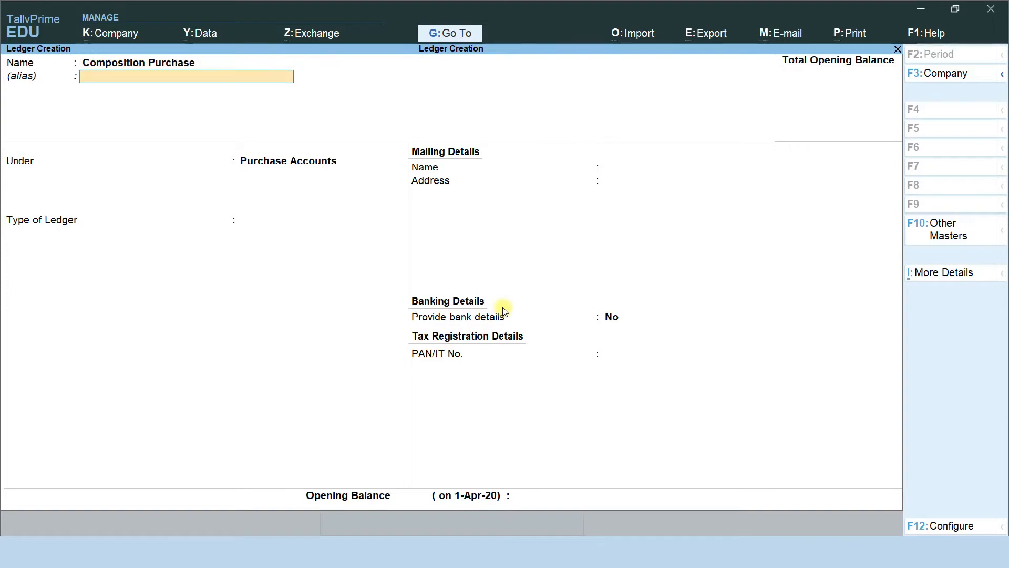
{"action": "key", "text": "Return"}
{"action": "key", "text": "Return"}
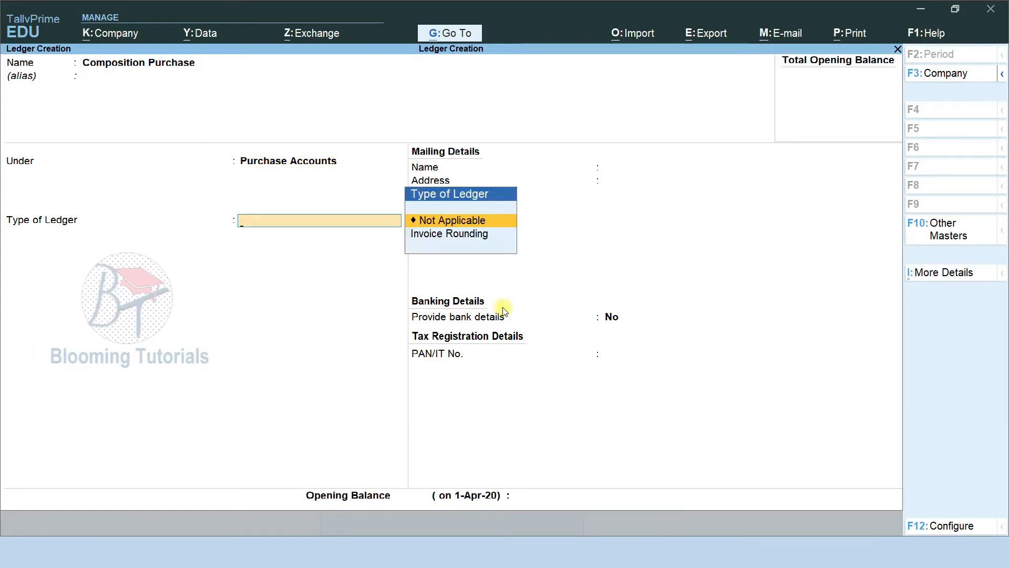
{"action": "key", "text": "ctrl+a"}
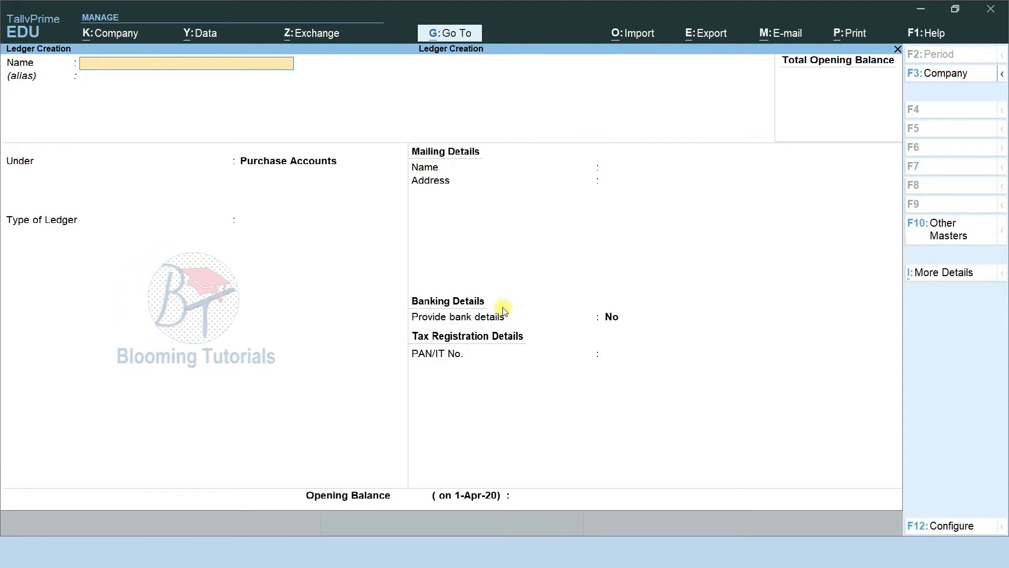
Create the URD Purchase ledger under Purchase Accounts
{"action": "type", "text": "UR"}
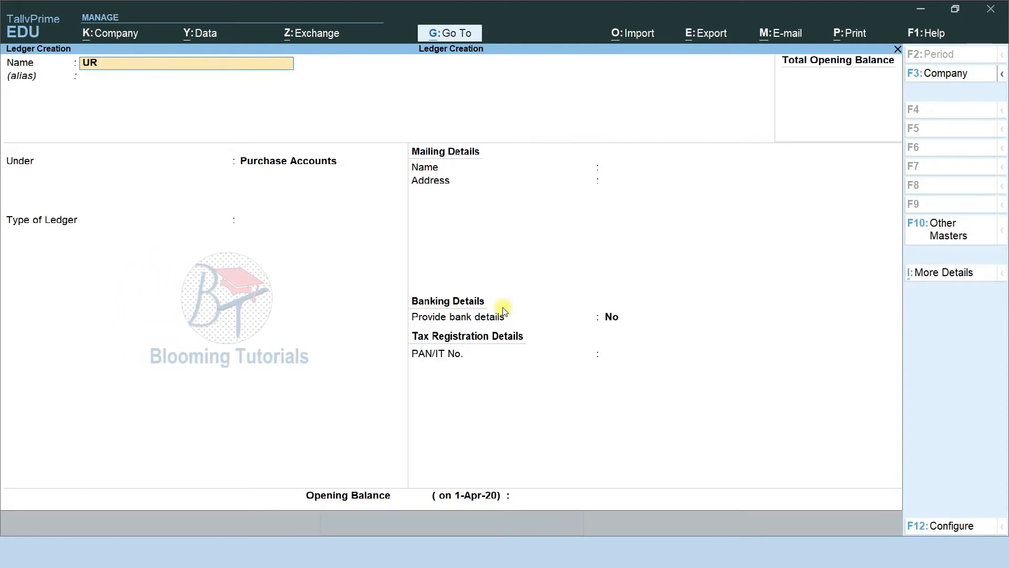
{"action": "type", "text": "D Purchase"}
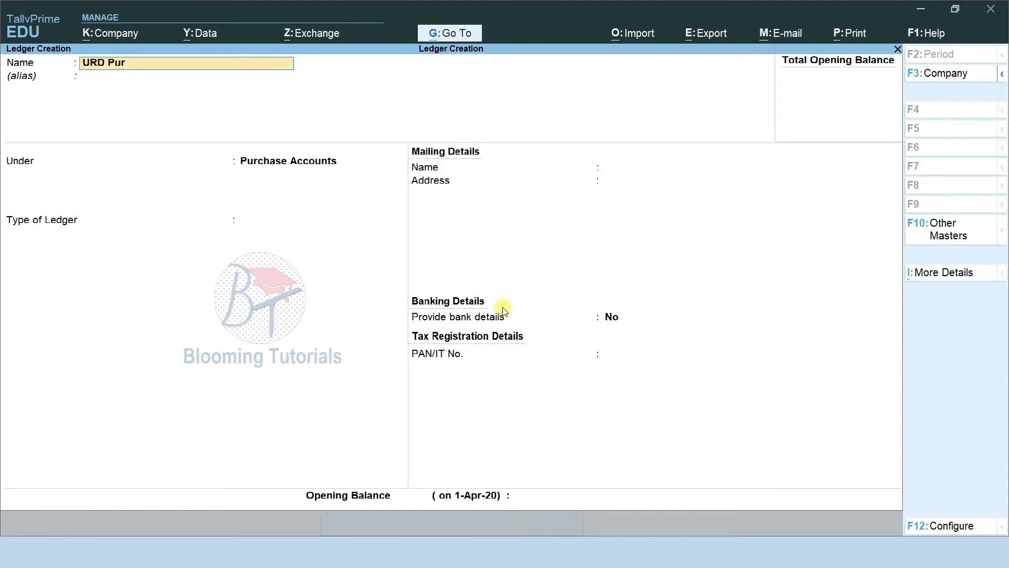
{"action": "key", "text": "Return"}
{"action": "key", "text": "Return"}
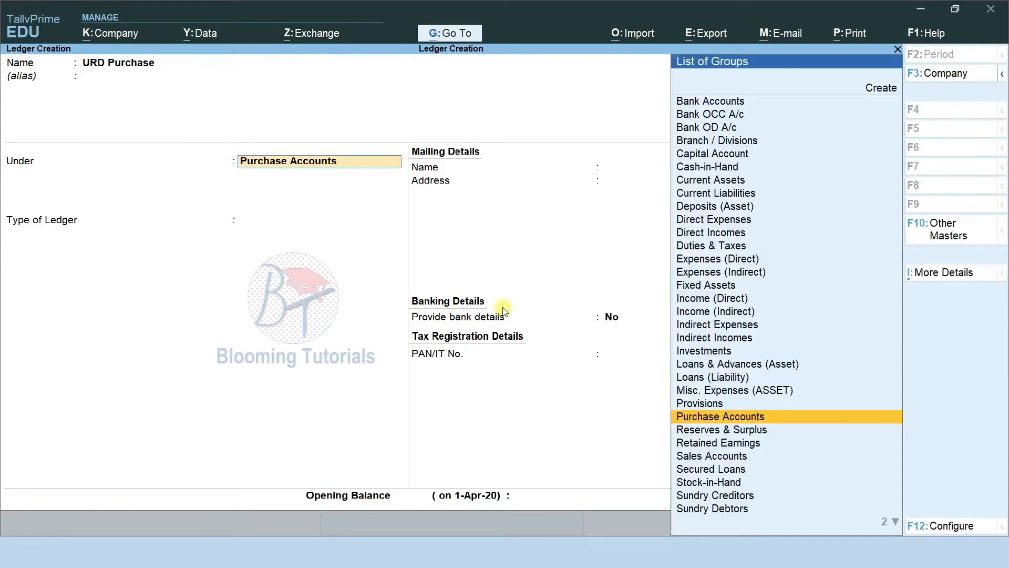
{"action": "key", "text": "Return"}
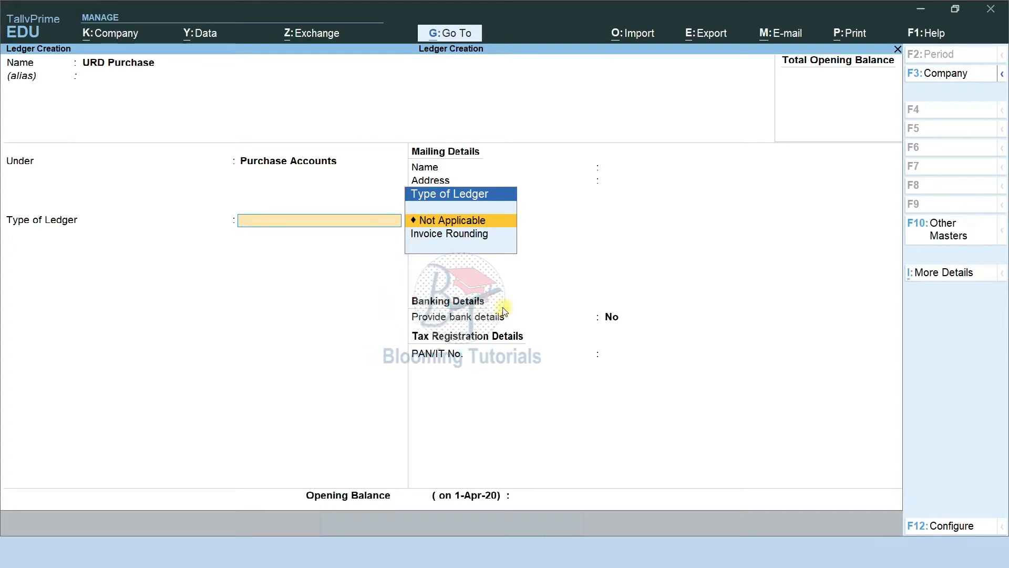
{"action": "key", "text": "ctrl+a"}
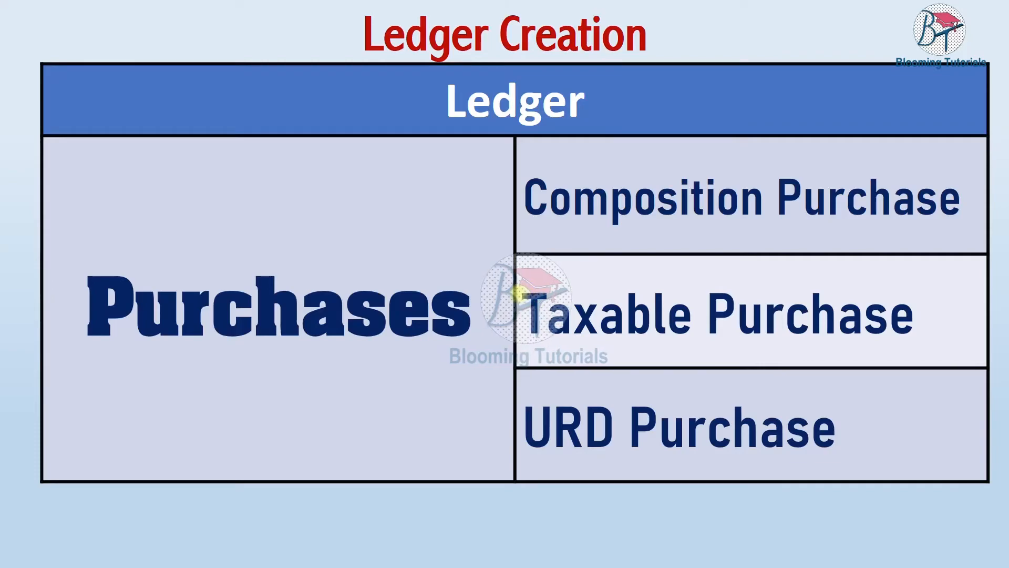
Enter 'Taxable Purchase' as the ledger name, fixing a typo, and save it under Purchase Accounts
{"action": "key", "text": "alt+Tab"}
{"action": "type", "text": "Taxable"}
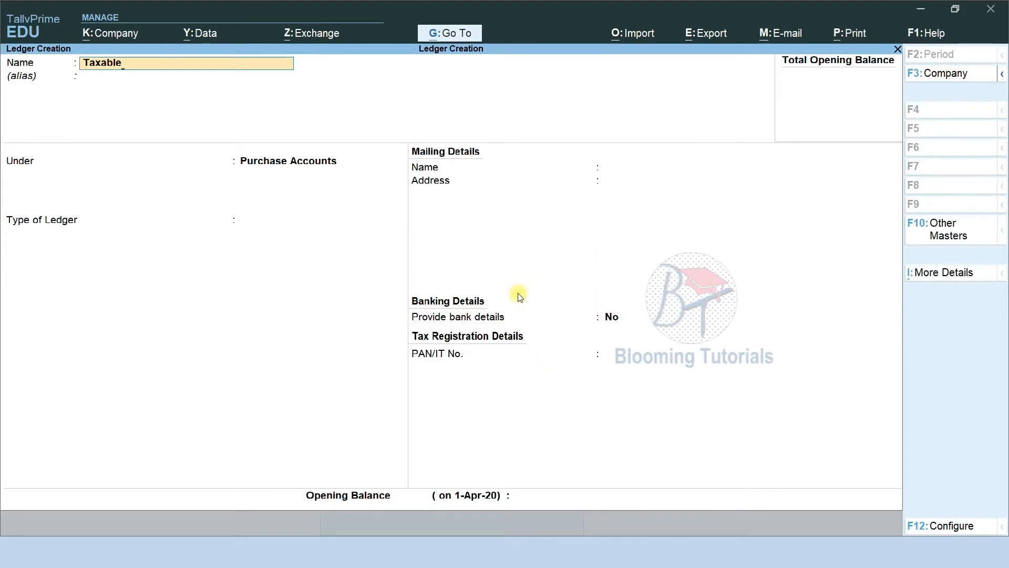
{"action": "type", "text": "ur"}
{"action": "key", "text": "BackSpace"}
{"action": "key", "text": "BackSpace"}
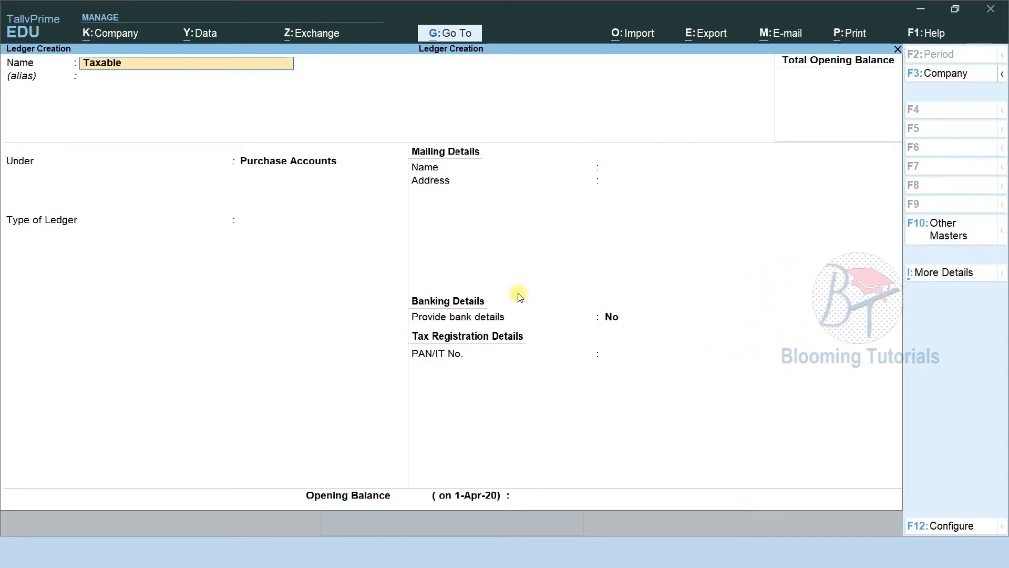
{"action": "type", "text": "Purchase"}
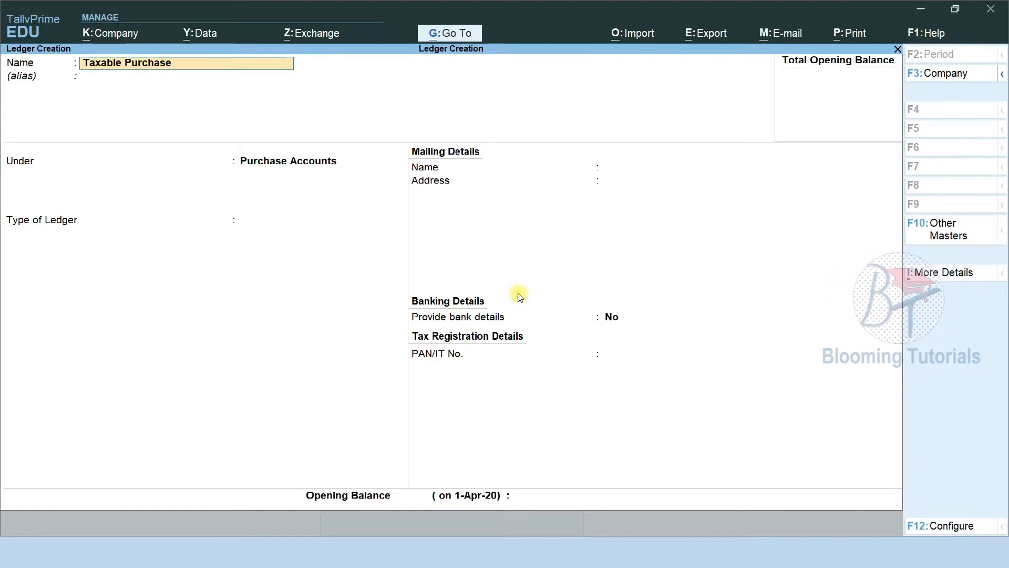
{"action": "key", "text": "Return"}
{"action": "key", "text": "Return"}
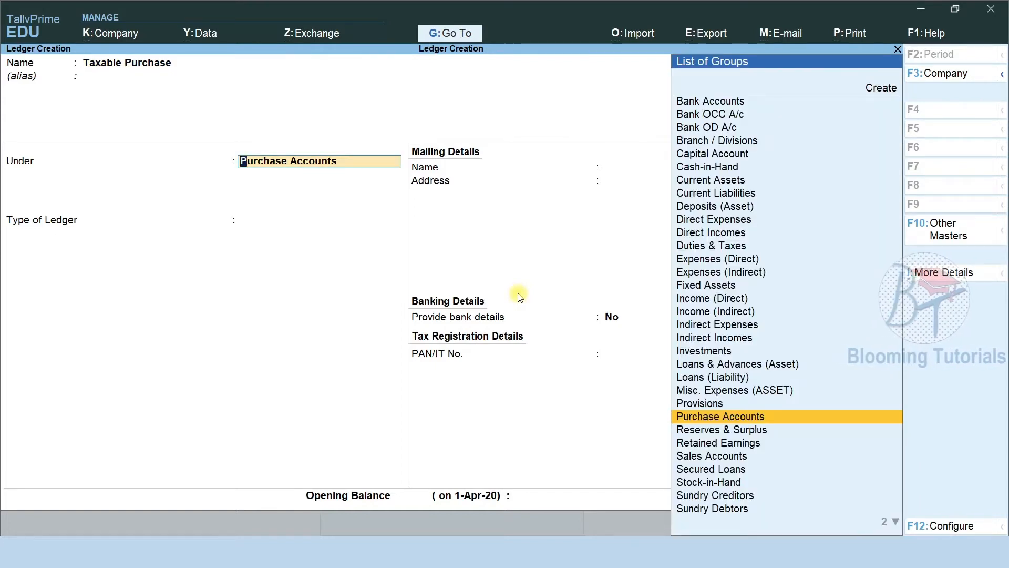
{"action": "key", "text": "Return"}
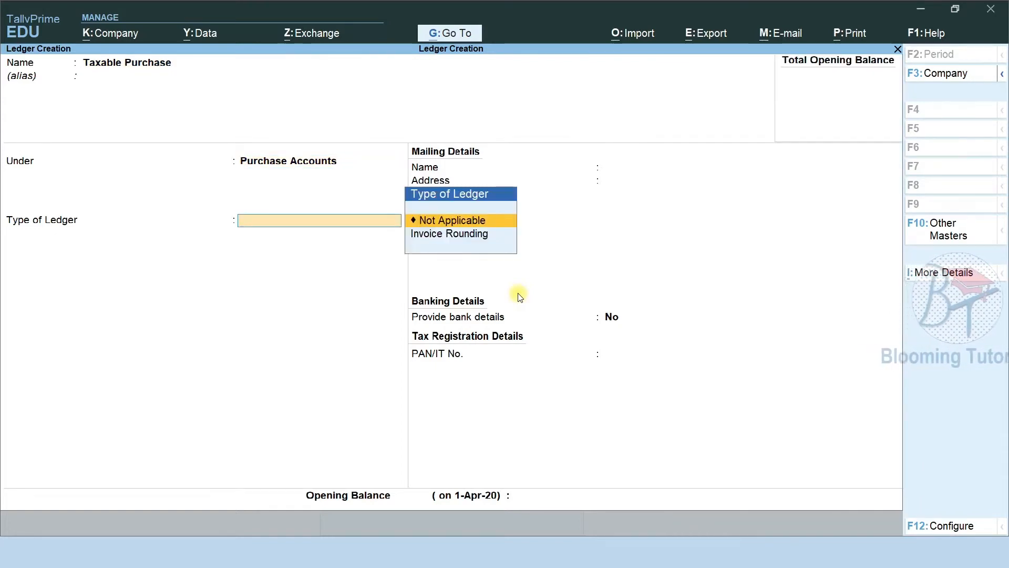
{"action": "key", "text": "ctrl"}
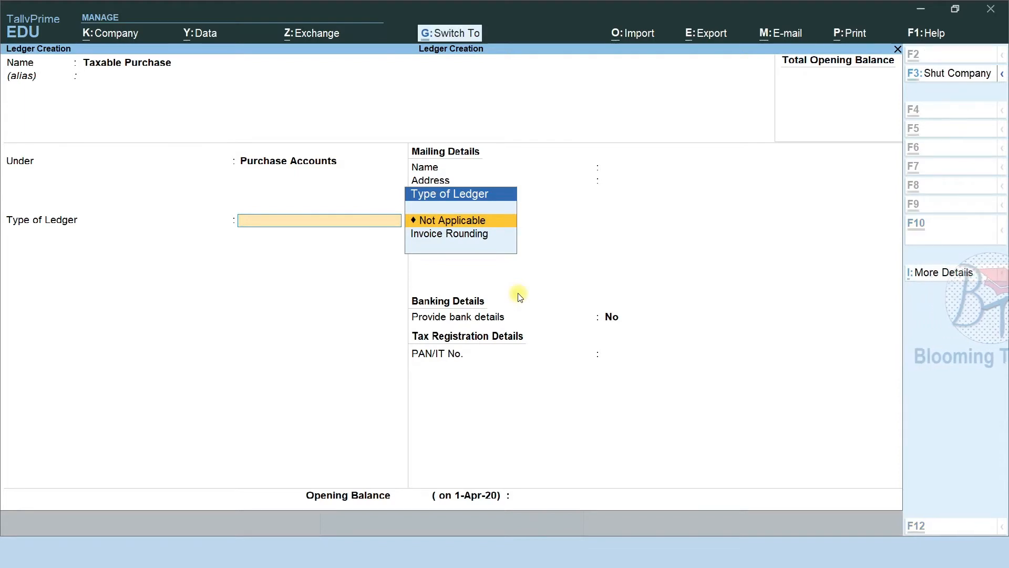
{"action": "key", "text": "ctrl+a"}
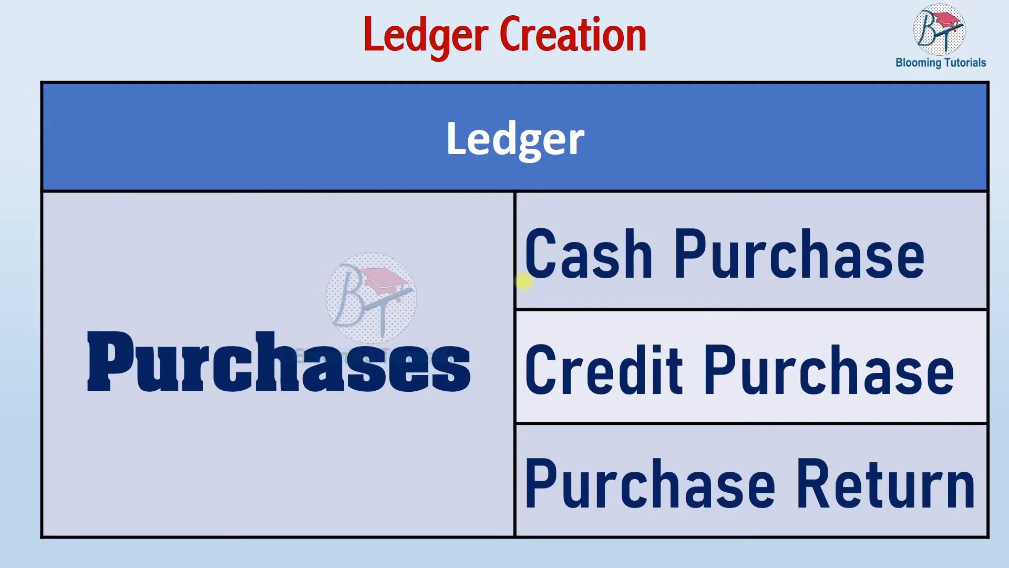
Create the Cash Purchase ledger under Purchase Accounts
{"action": "key", "text": "alt+Tab"}
{"action": "type", "text": "C"}
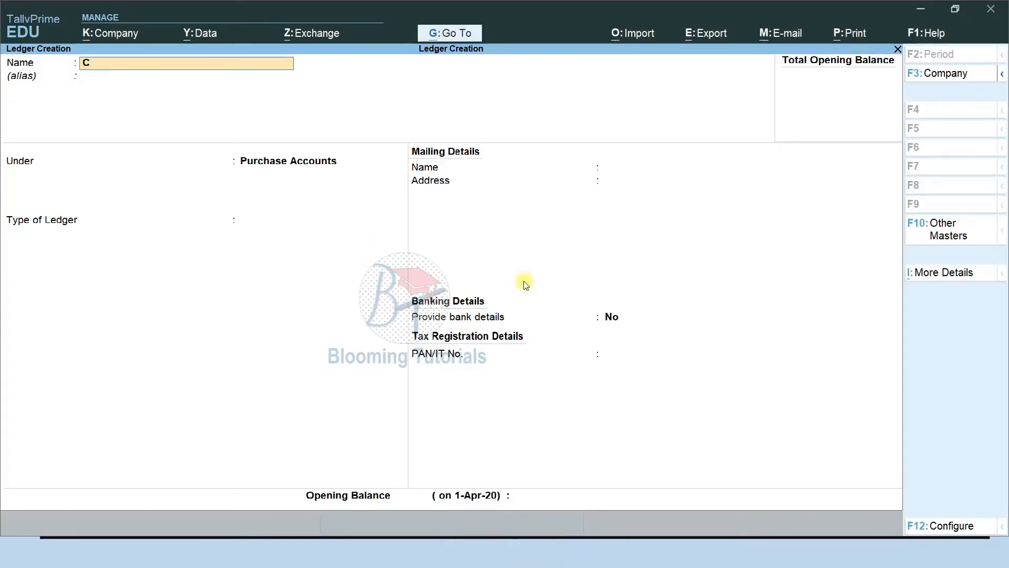
{"action": "type", "text": "ash Purchase"}
{"action": "key", "text": "Return"}
{"action": "key", "text": "Return"}
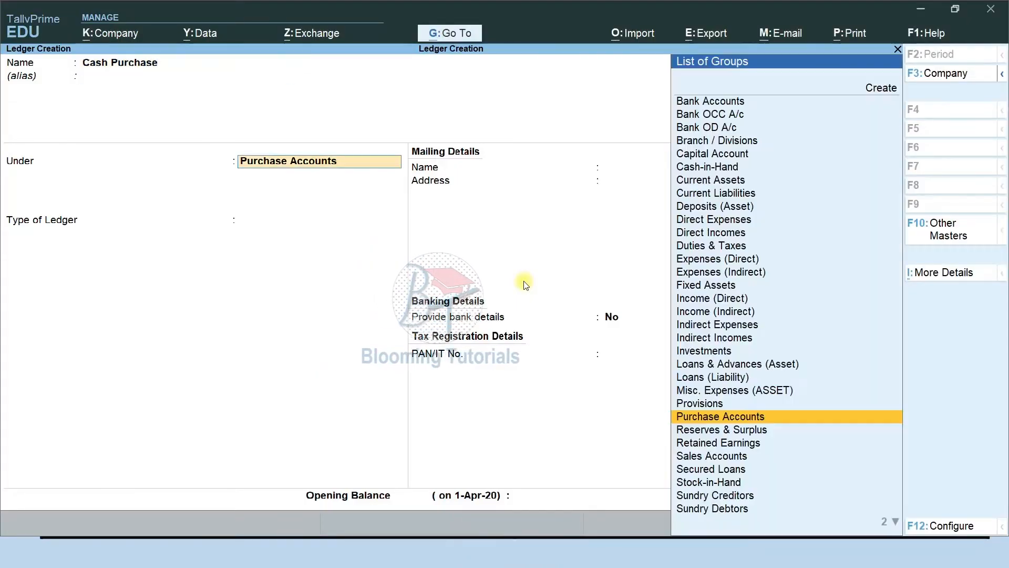
{"action": "key", "text": "Return"}
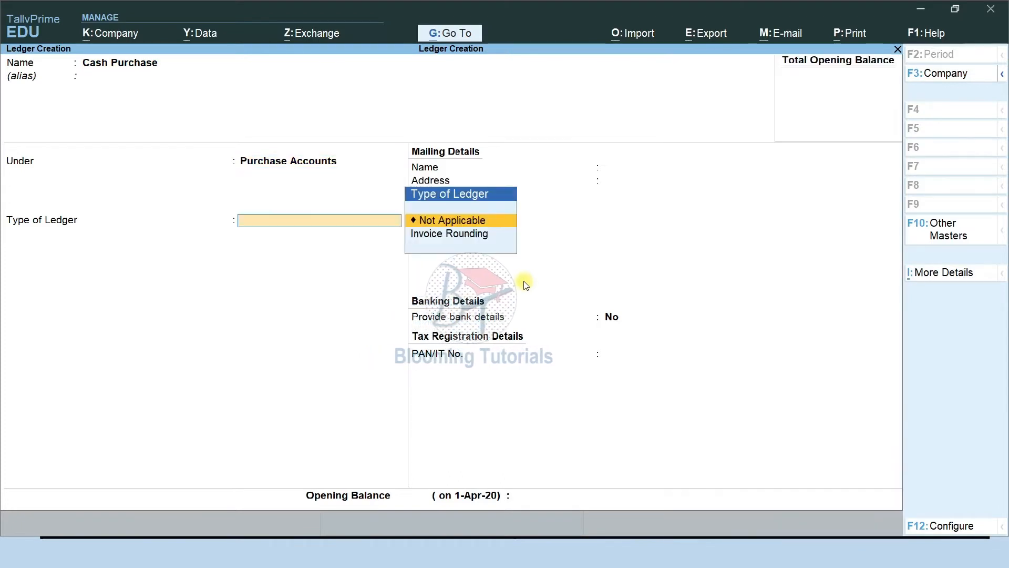
{"action": "key", "text": "ctrl+a"}
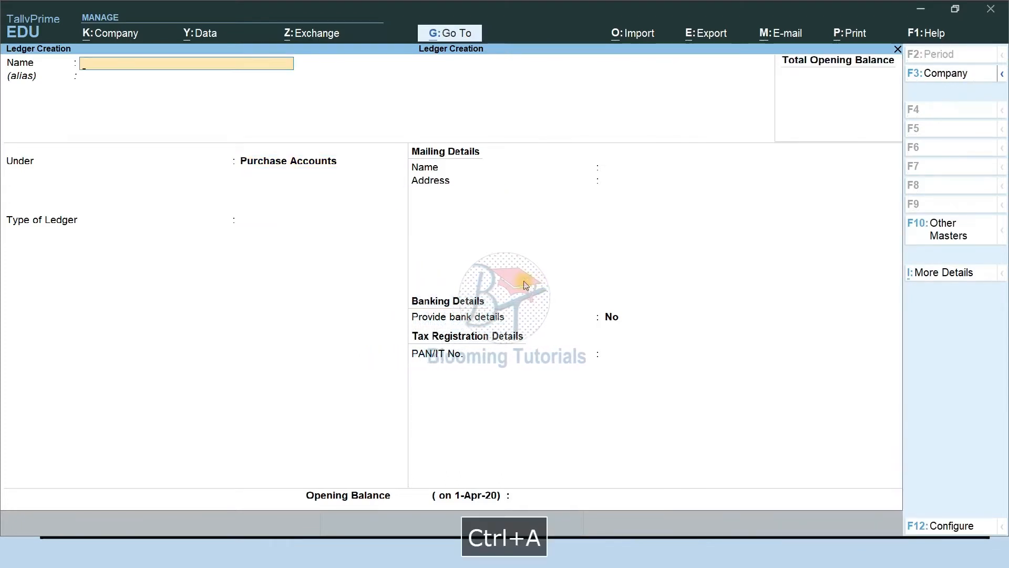
Create the Credit Purchase and Purchase Return ledgers under Purchase Accounts
{"action": "type", "text": "Credit"}
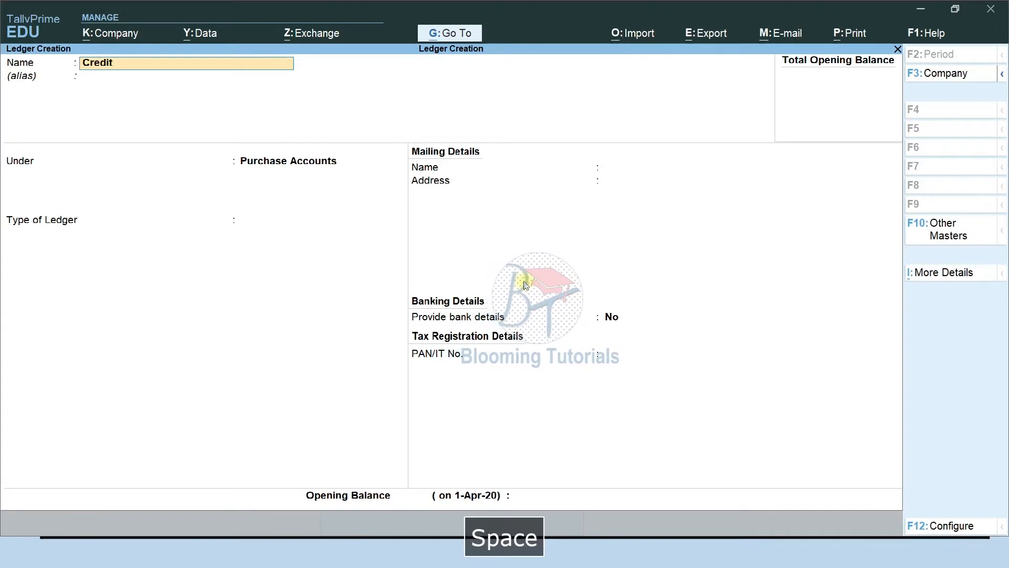
{"action": "type", "text": " Purchase"}
{"action": "key", "text": "Return"}
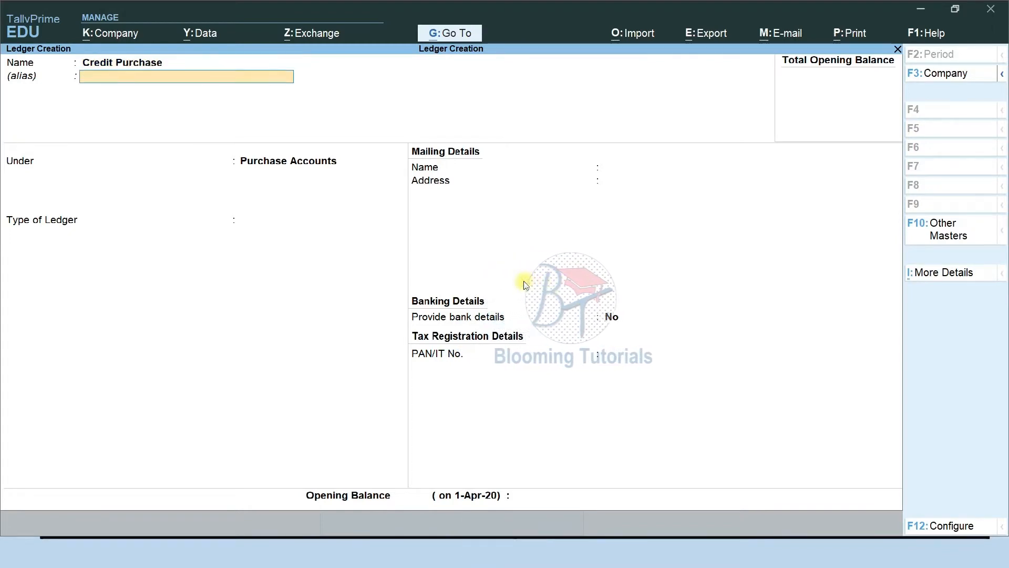
{"action": "key", "text": "Return"}
{"action": "key", "text": "Return"}
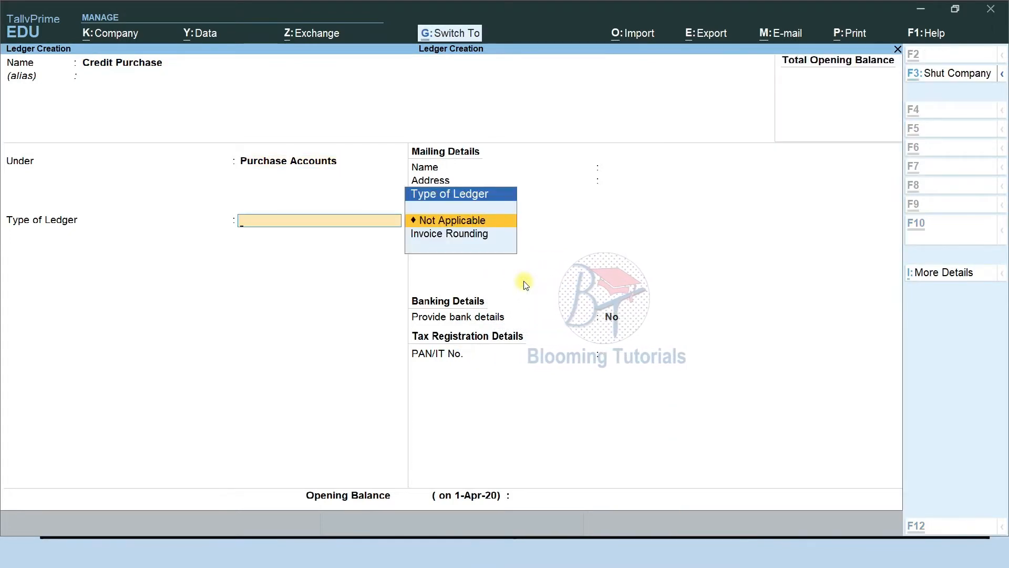
{"action": "key", "text": "ctrl+a"}
{"action": "type", "text": "Pu"}
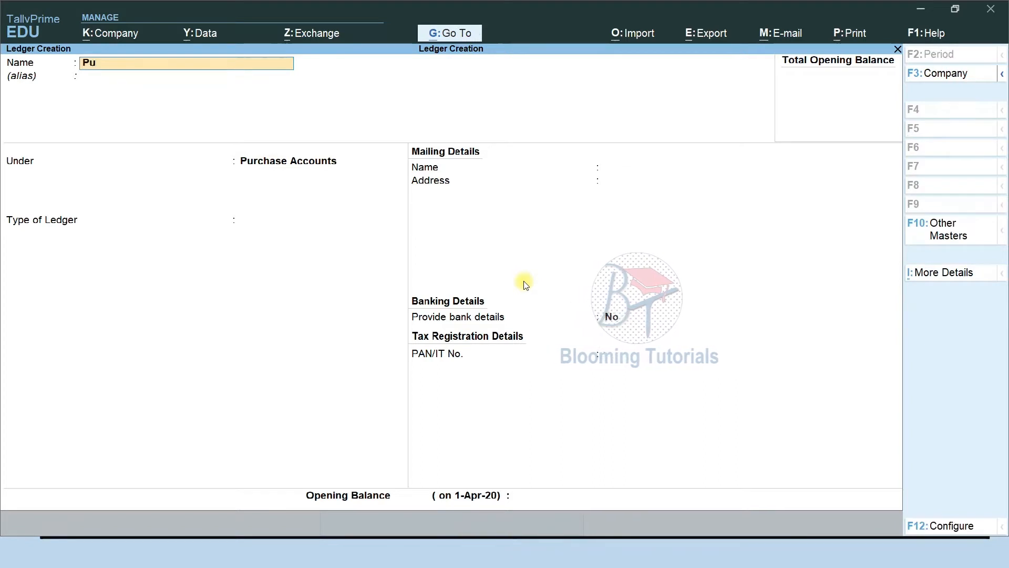
{"action": "type", "text": "rchase Return"}
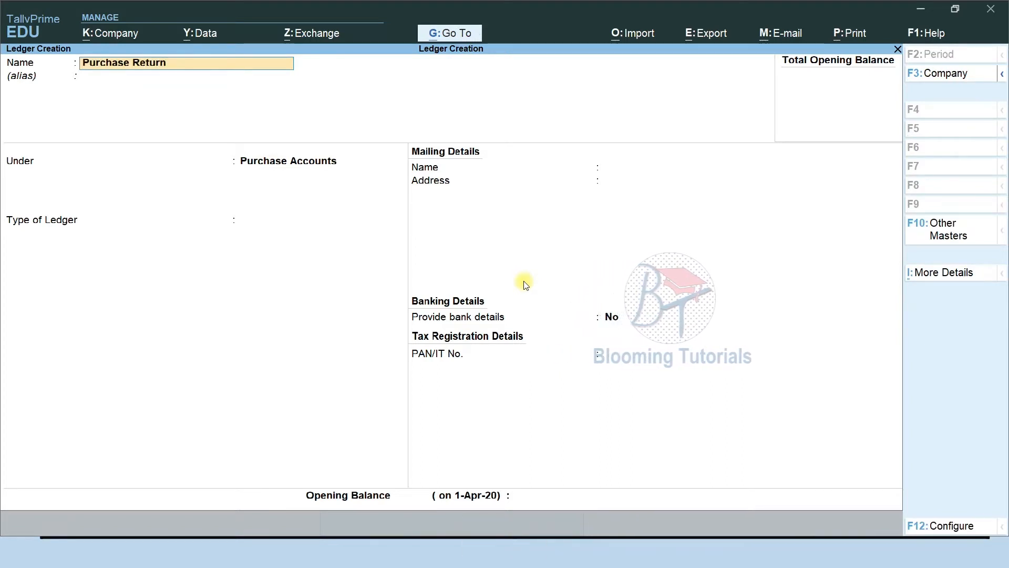
{"action": "key", "text": "Return"}
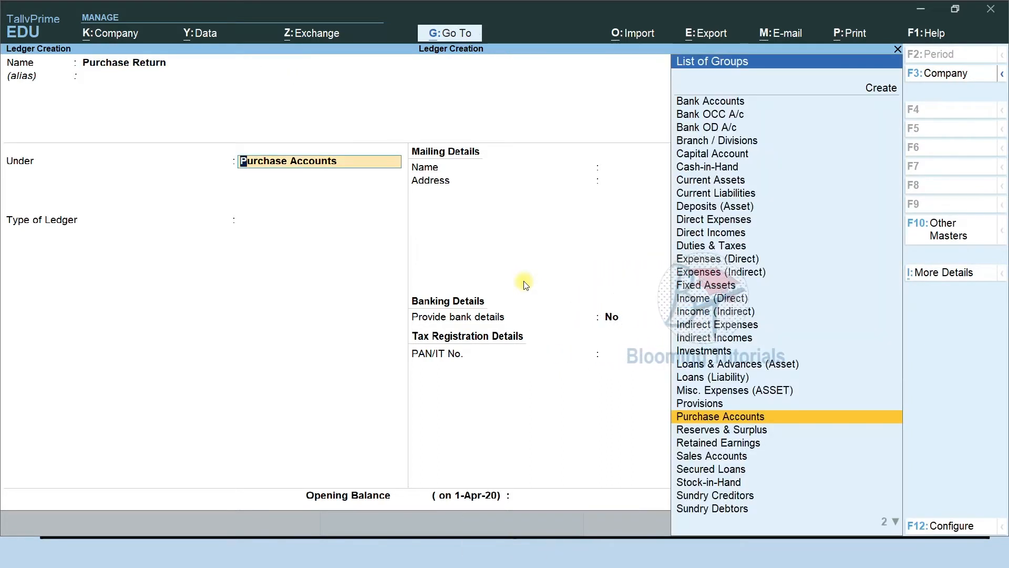
{"action": "key", "text": "ctrl+a"}
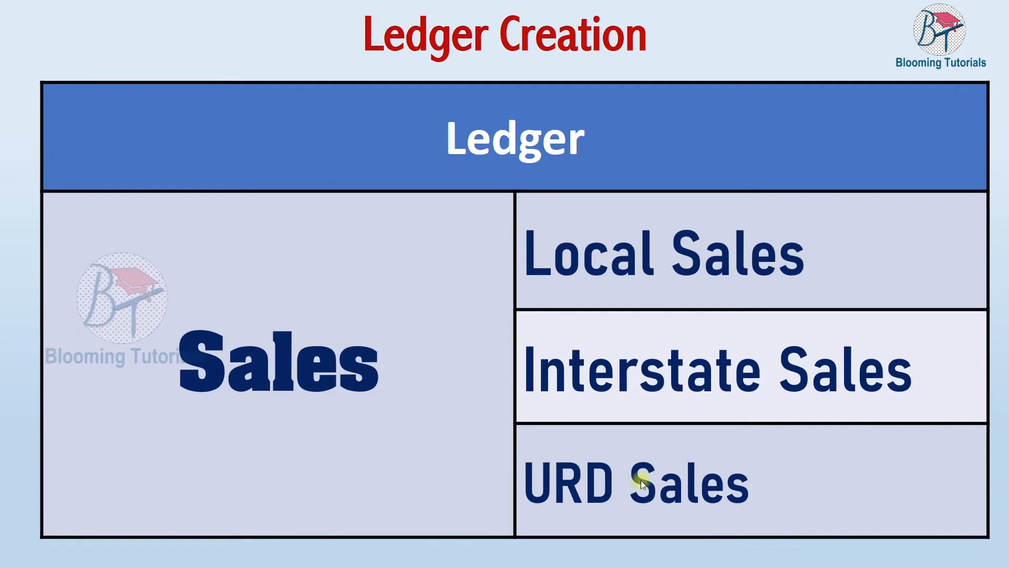
{"action": "left_click", "coordinate": [686, 493]}
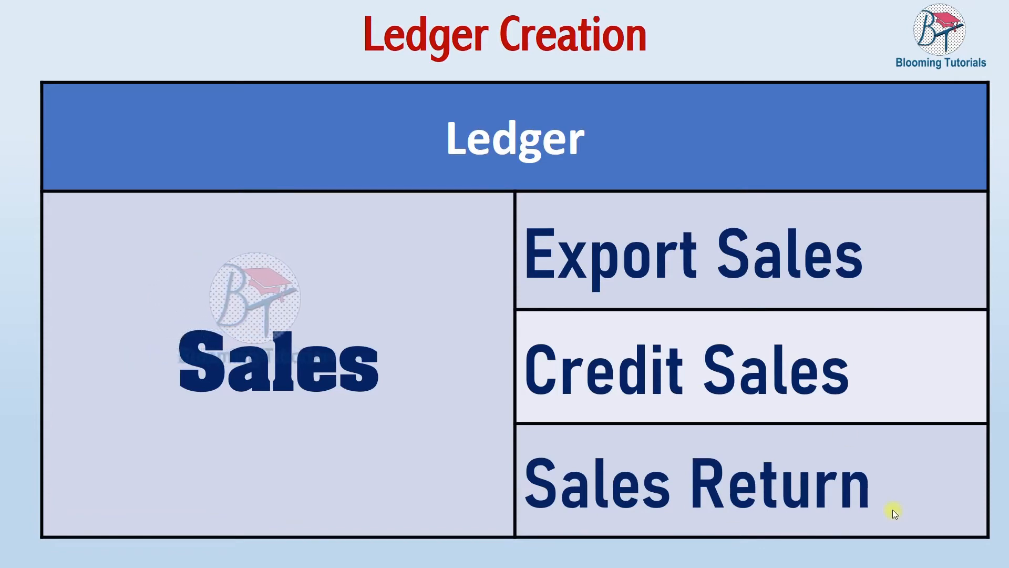
{"action": "key", "text": "Left"}
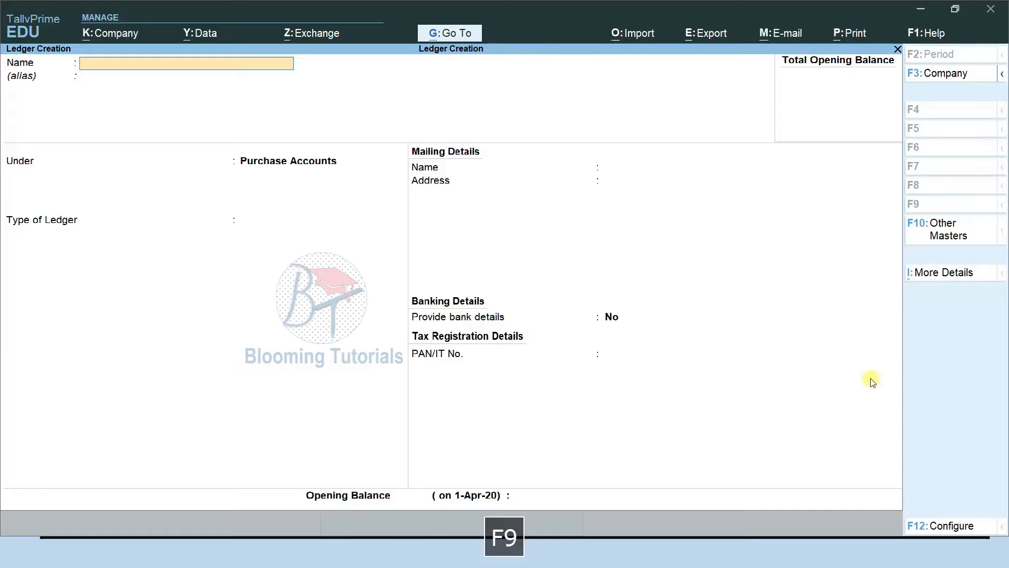
Create the Local Sales ledger under Sales Accounts with ledger type Not Applicable
{"action": "type", "text": "Lo"}
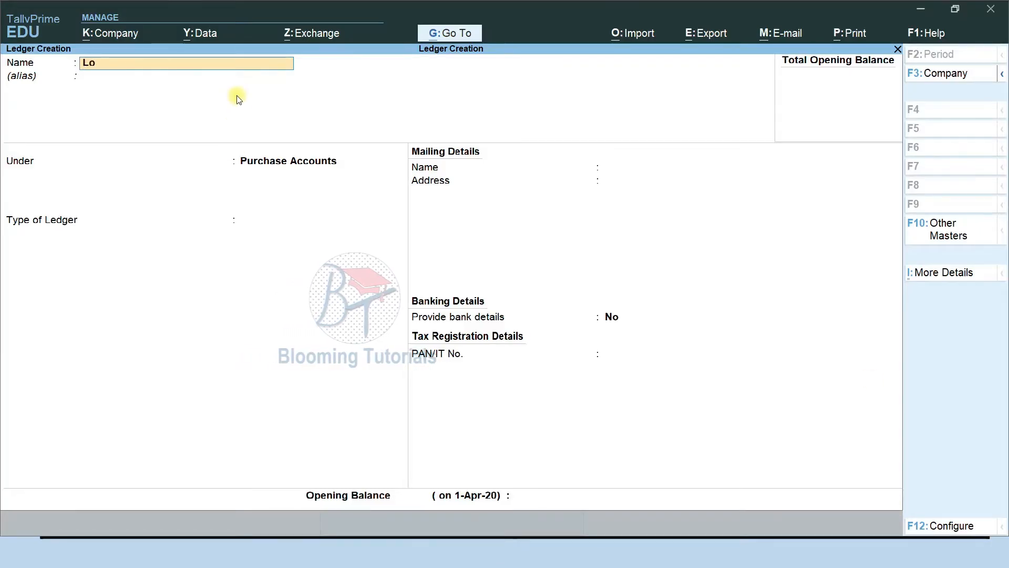
{"action": "type", "text": "cal Sales"}
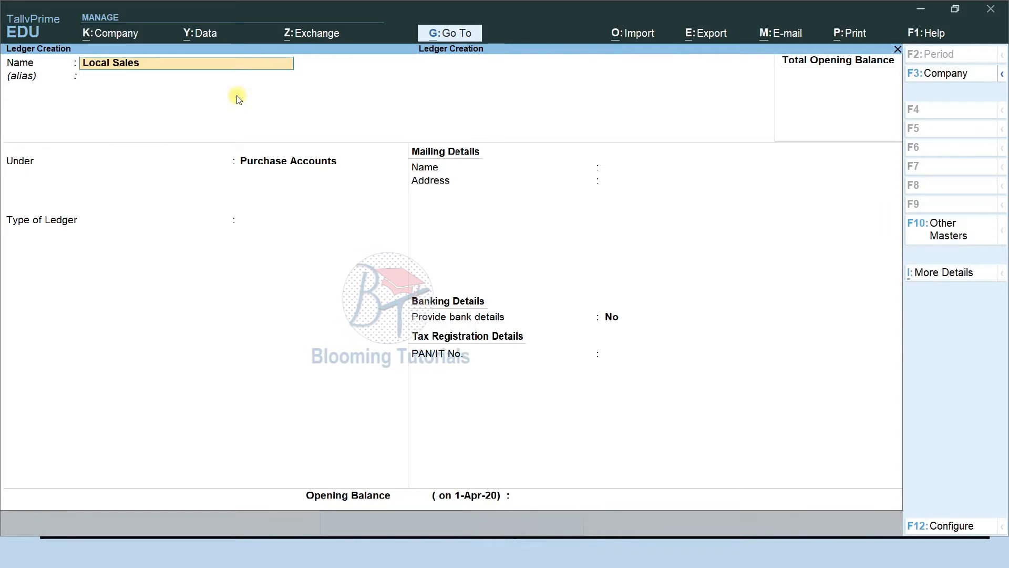
{"action": "key", "text": "Return"}
{"action": "type", "text": "Sa"}
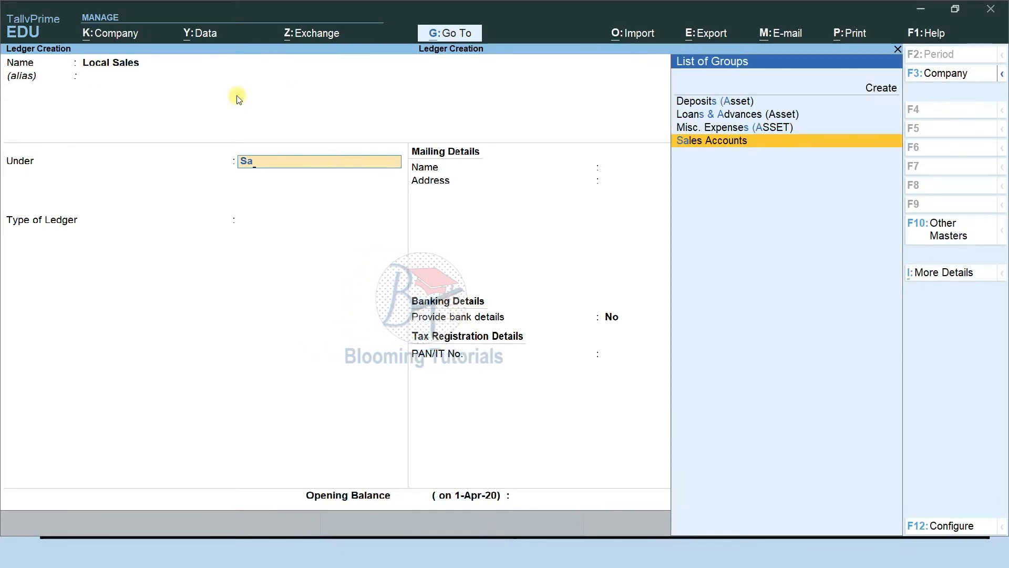
{"action": "key", "text": "Return"}
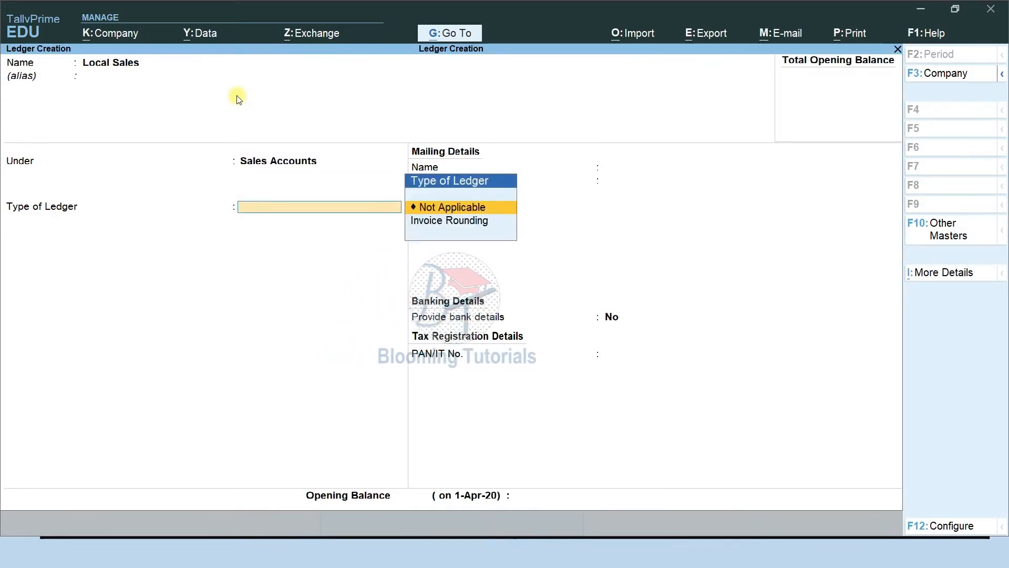
{"action": "key", "text": "Return"}
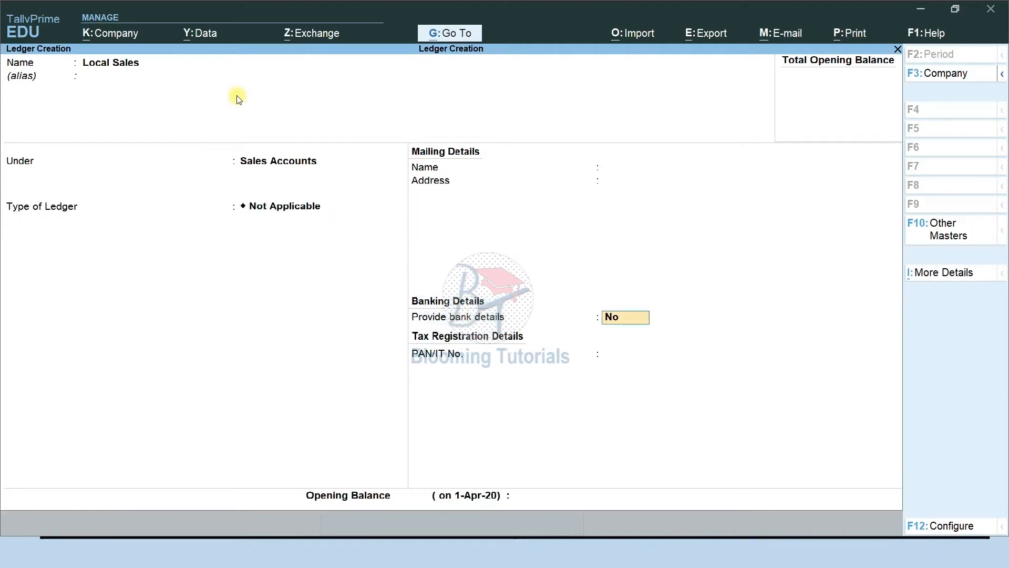
{"action": "key", "text": "ctrl+a"}
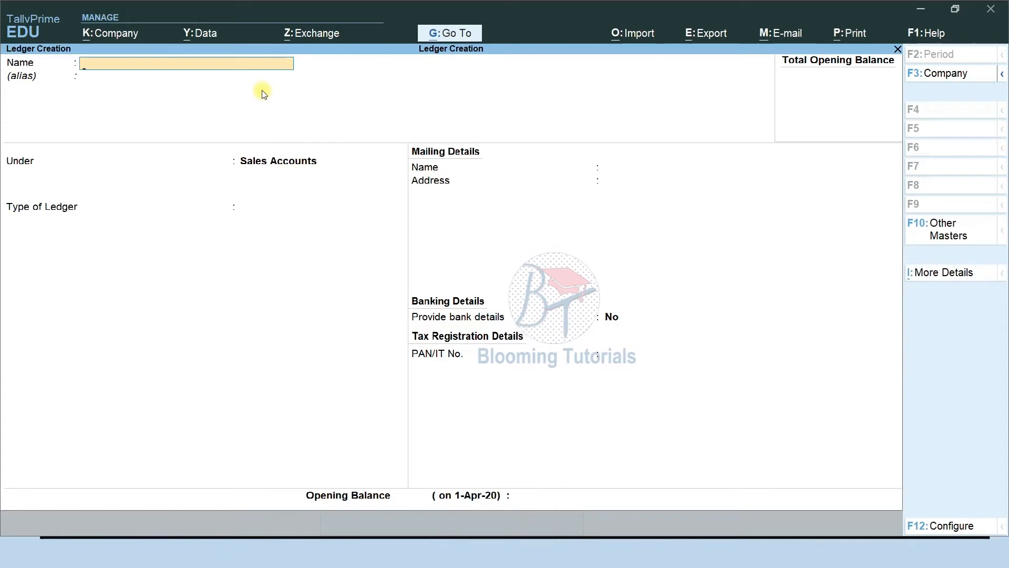
Create the Interstate Sales ledger under Sales Accounts, type Not Applicable
{"action": "type", "text": "Interstat"}
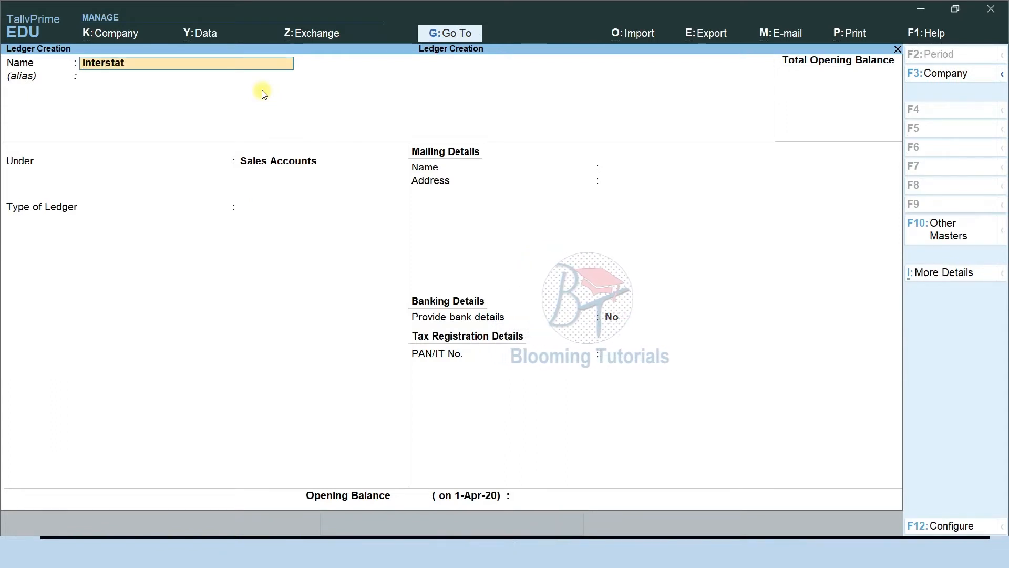
{"action": "type", "text": "e Sales"}
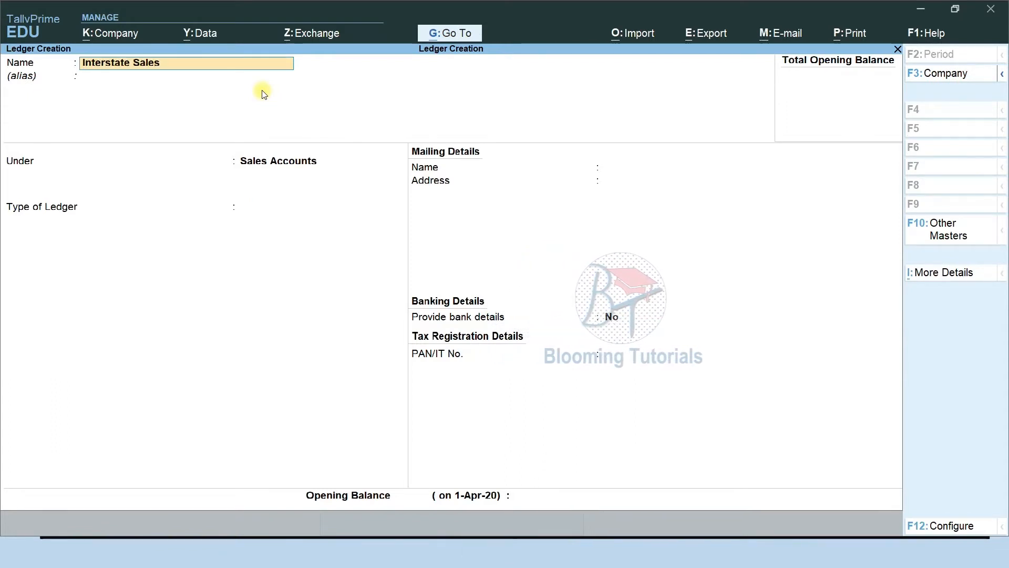
{"action": "key", "text": "Return"}
{"action": "key", "text": "Return"}
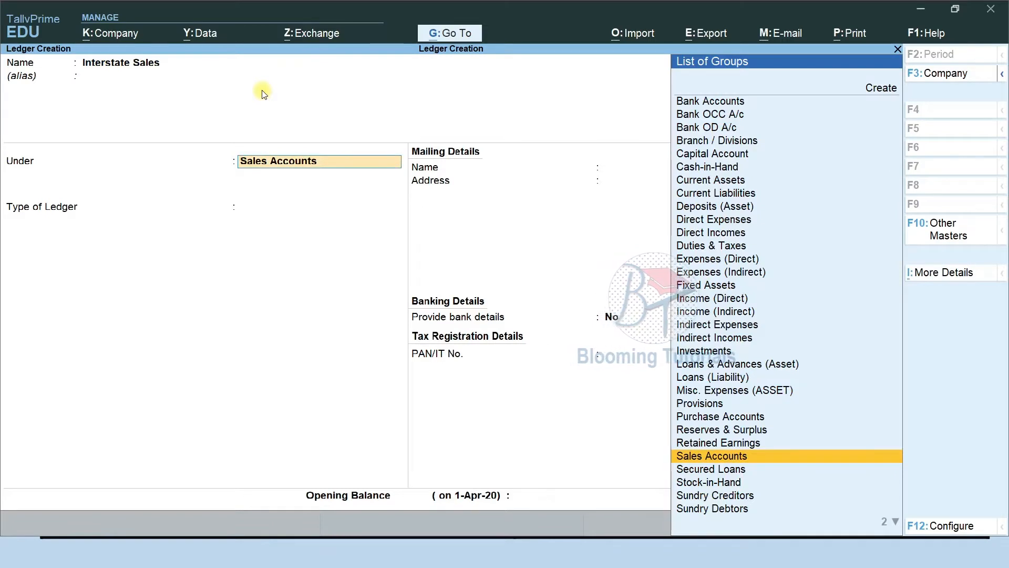
{"action": "key", "text": "Return"}
{"action": "key", "text": "Return"}
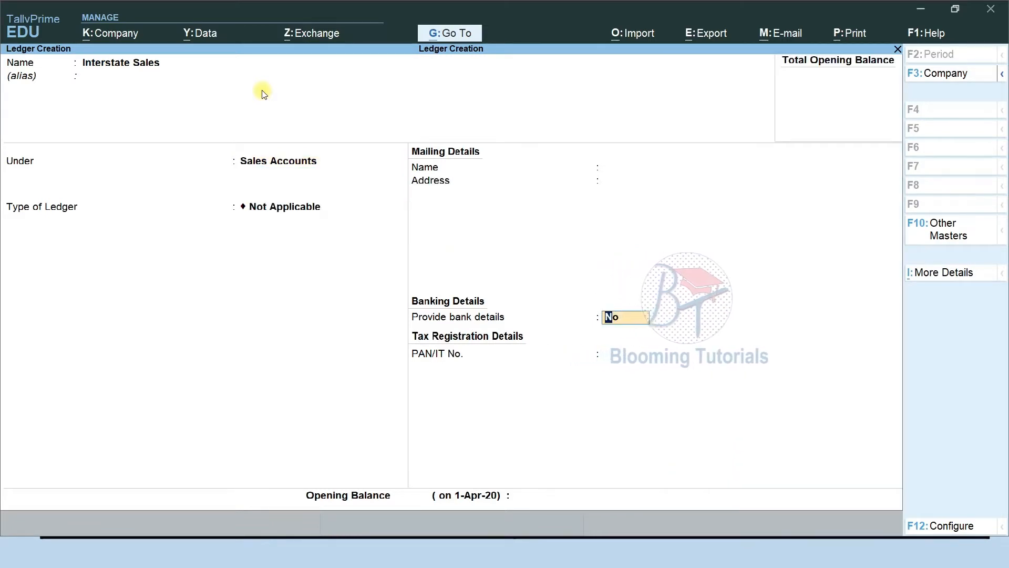
{"action": "key", "text": "ctrl+a"}
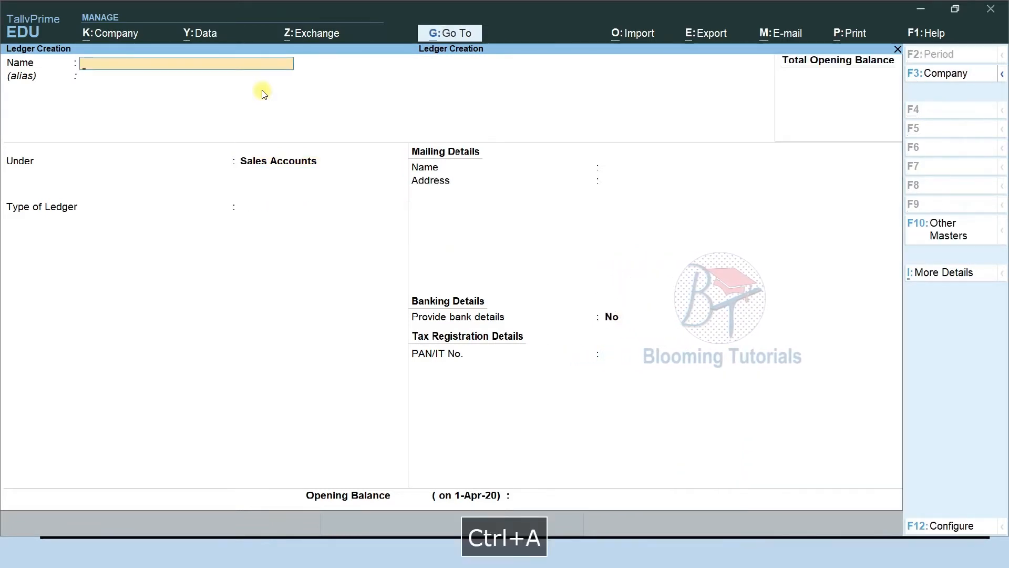
Create the Cash Sales ledger under Sales Accounts
{"action": "type", "text": "Cash Sales"}
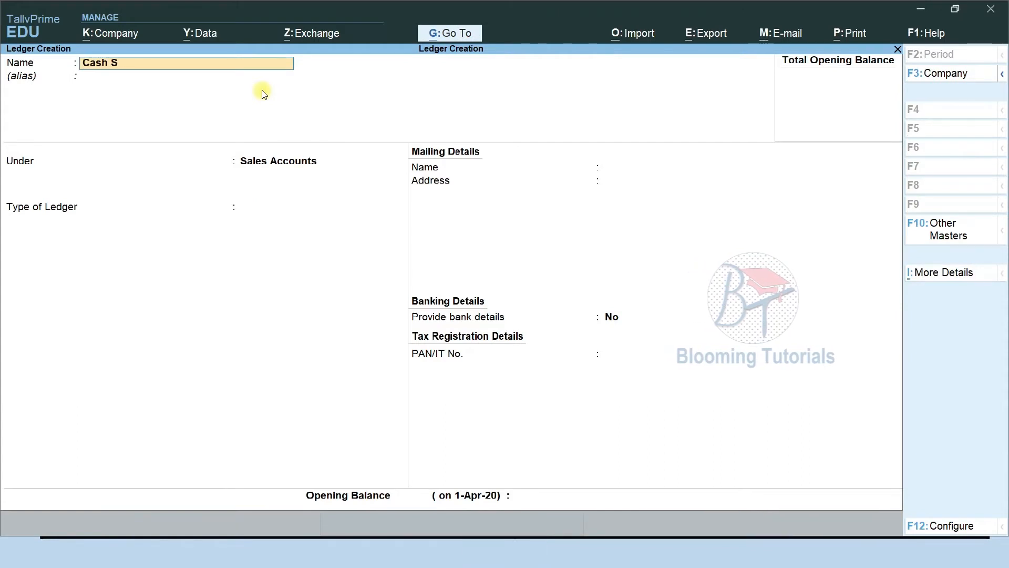
{"action": "key", "text": "Return"}
{"action": "key", "text": "Return"}
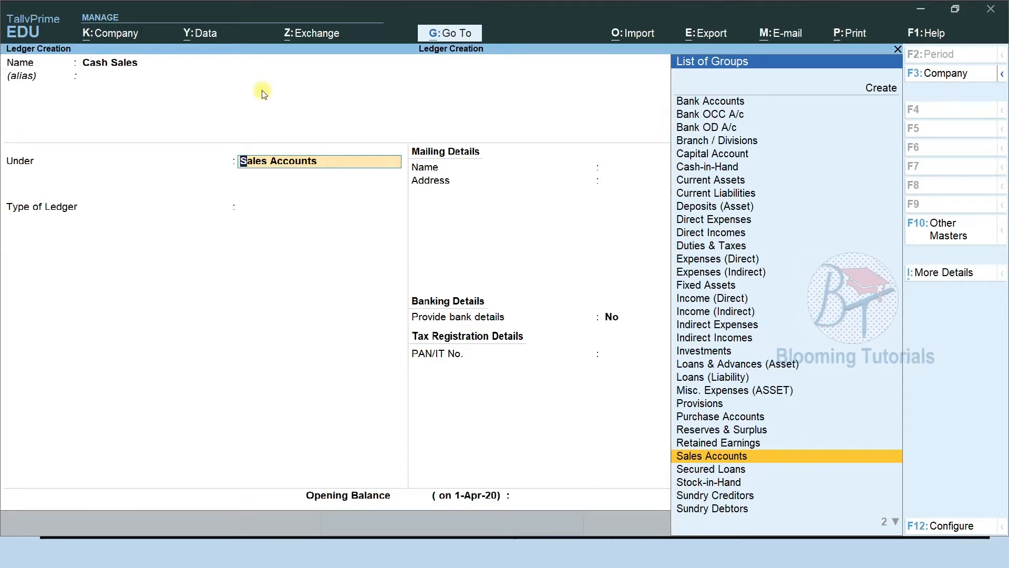
{"action": "key", "text": "Return"}
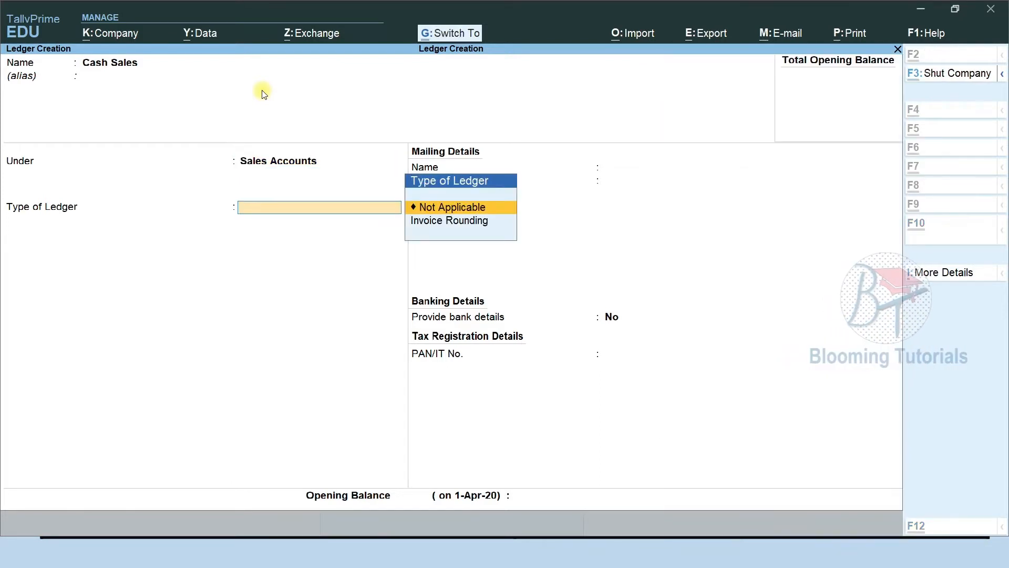
{"action": "key", "text": "ctrl+a"}
Create the Credit Sales ledger under Sales Accounts, then view the remaining-ledgers slide
{"action": "type", "text": "Credit"}
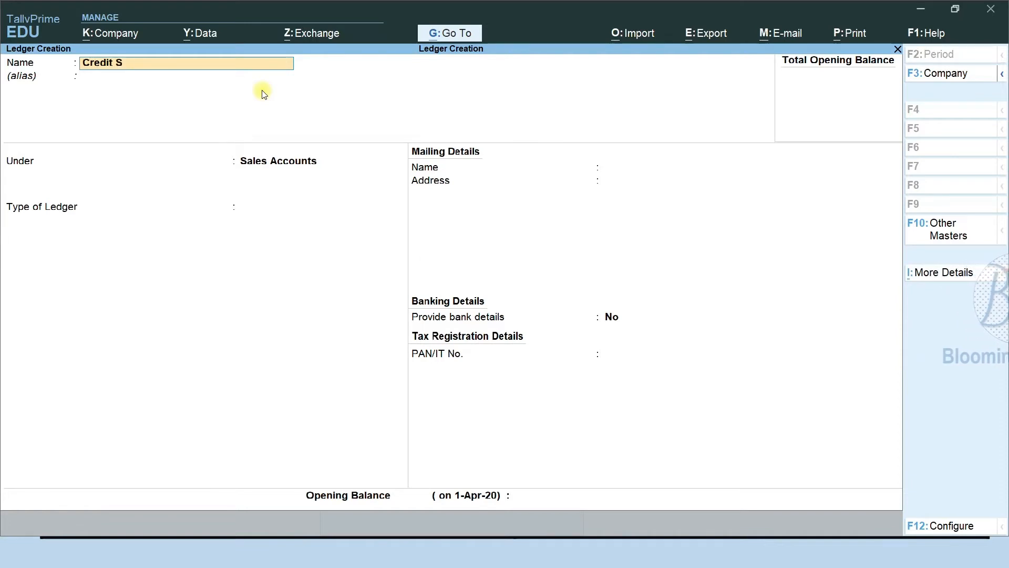
{"action": "key", "text": "Return"}
{"action": "key", "text": "Return"}
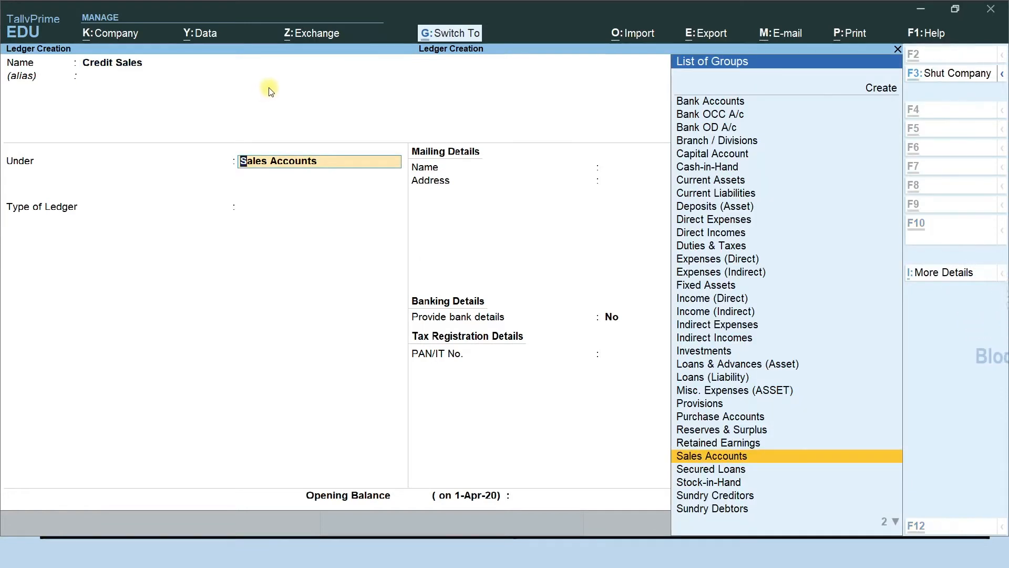
{"action": "key", "text": "ctrl+a"}
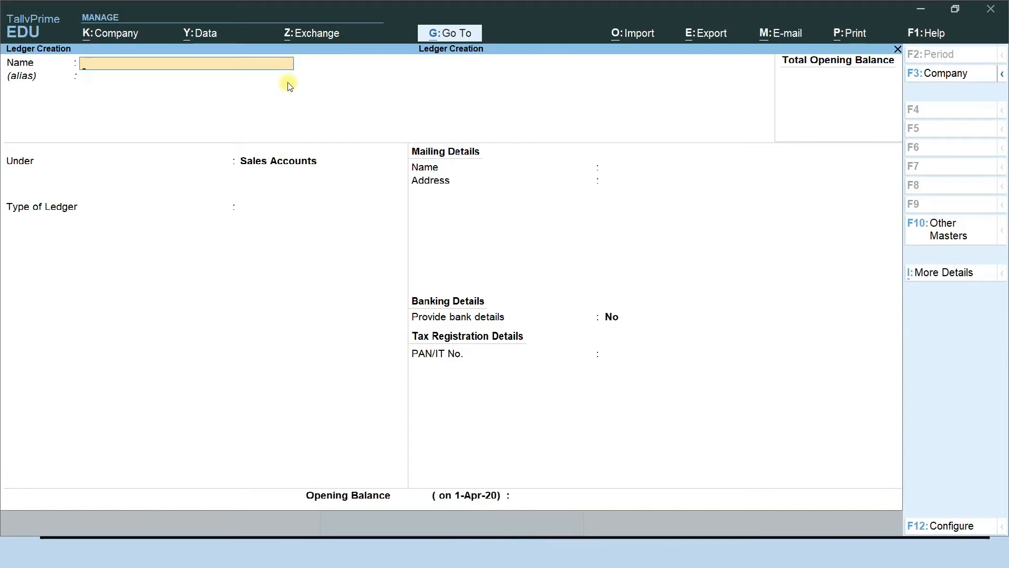
{"action": "key", "text": "F9"}
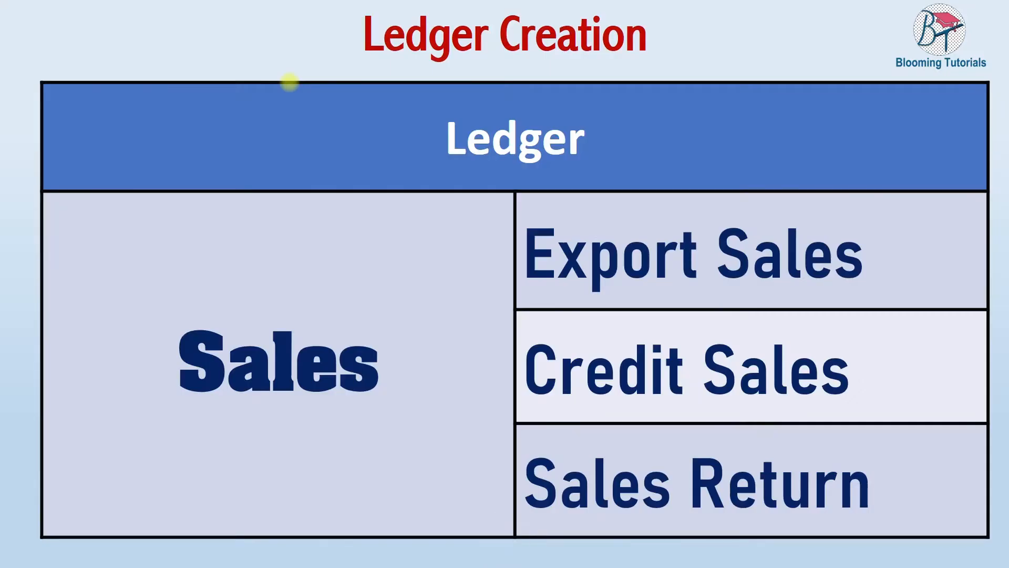
Create the Export Sales ledger under Sales Accounts
{"action": "key", "text": "alt+Tab"}
{"action": "type", "text": "Export Sales"}
{"action": "key", "text": "Return"}
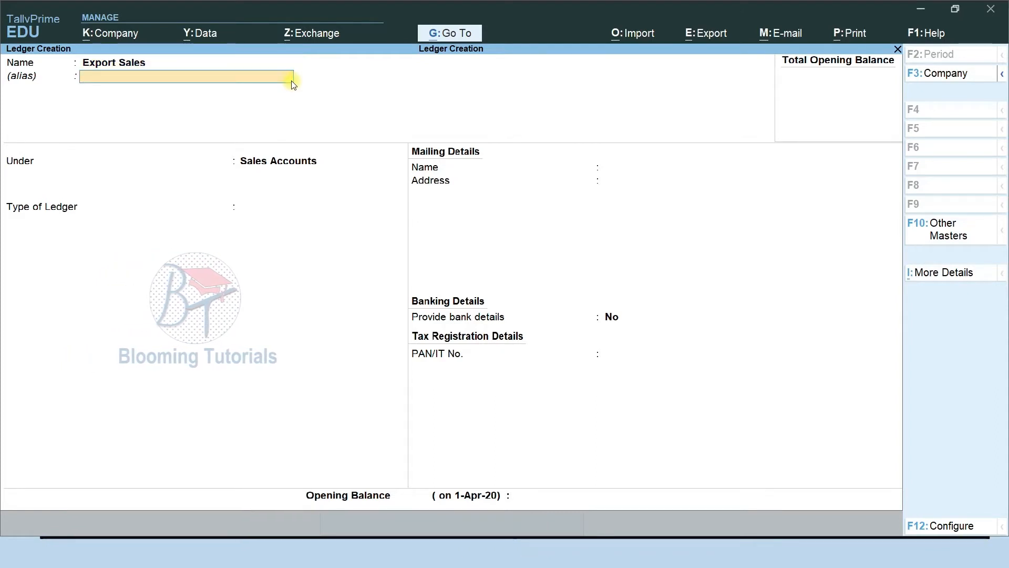
{"action": "key", "text": "Return"}
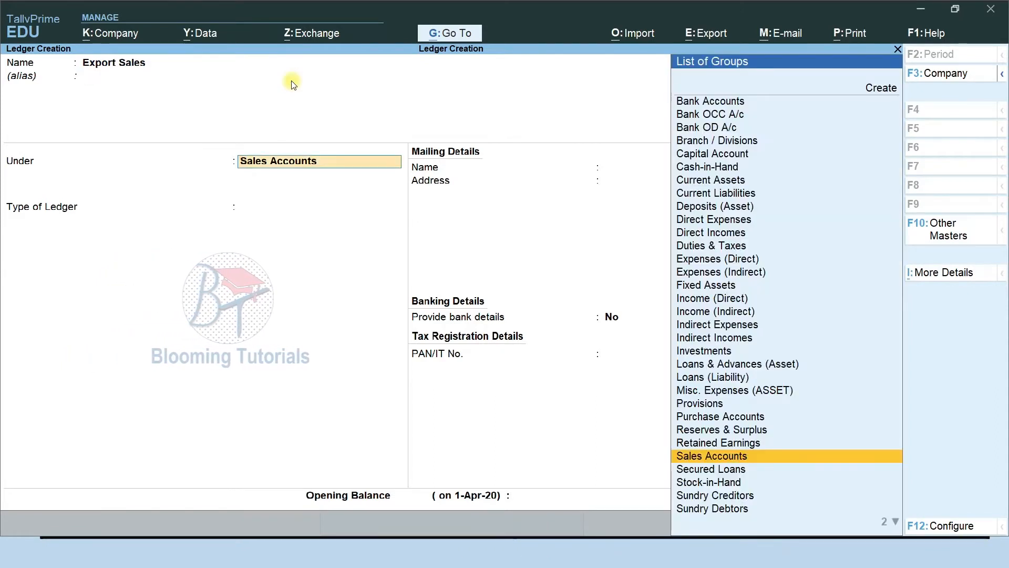
{"action": "key", "text": "Return"}
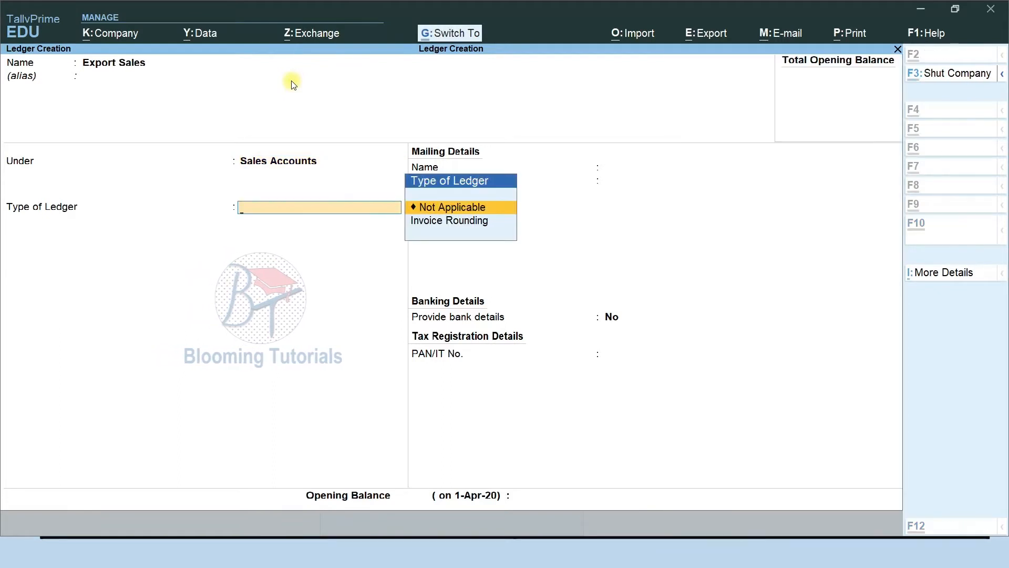
{"action": "key", "text": "ctrl+a"}
Create the Sales Return ledger under Sales Accounts
{"action": "type", "text": "Sales"}
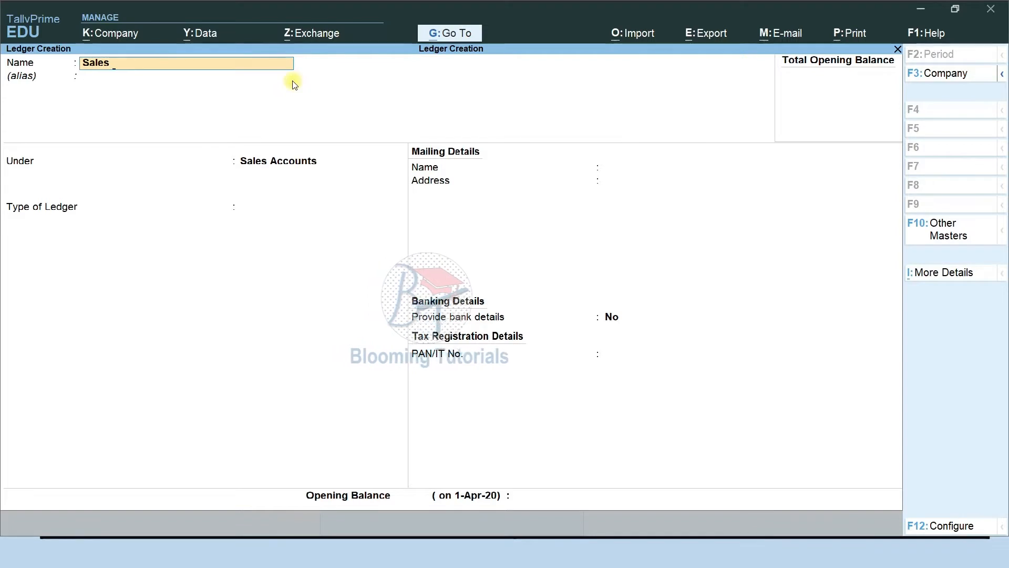
{"action": "type", "text": "Return"}
{"action": "key", "text": "Return"}
{"action": "key", "text": "Return"}
{"action": "key", "text": "Return"}
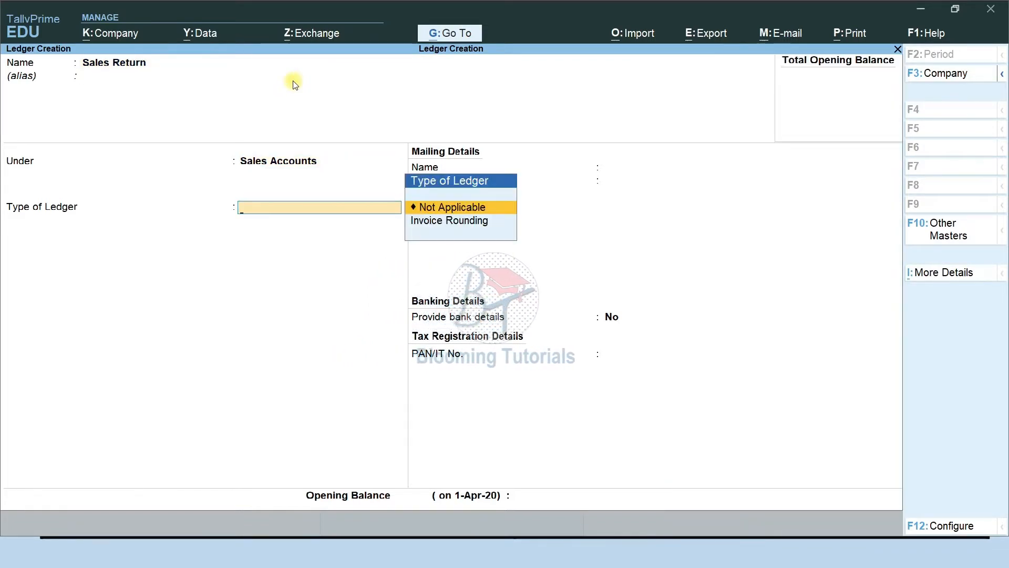
{"action": "key", "text": "ctrl"}
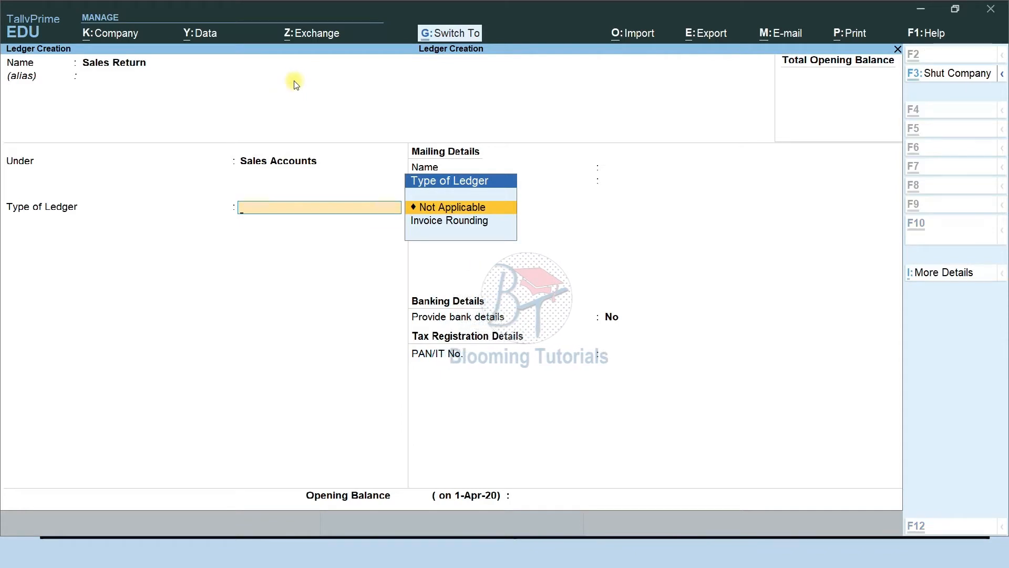
{"action": "key", "text": "ctrl+a"}
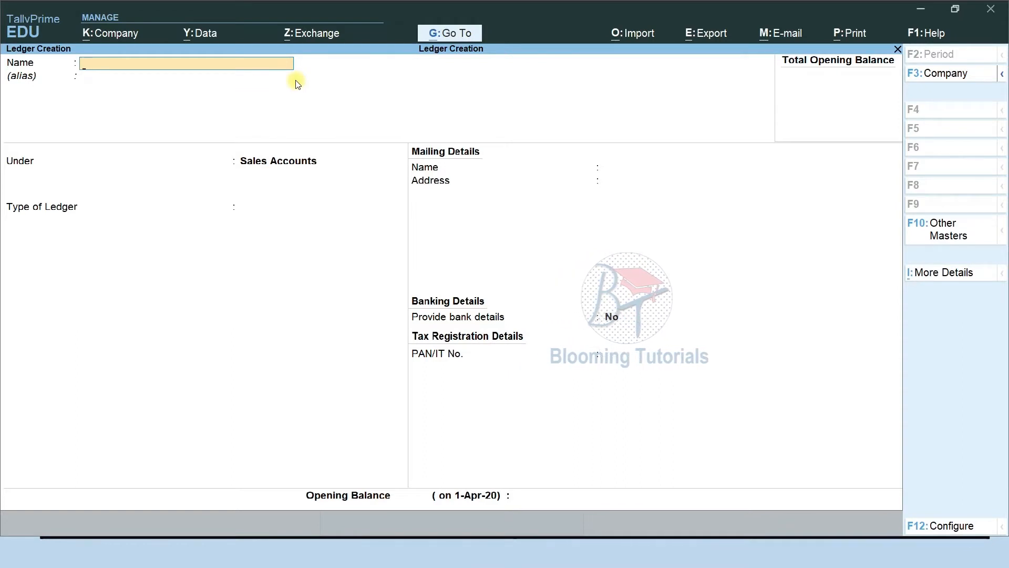
Enter 'Taxable Sales', correcting a typo, and save it under Sales Accounts as Not Applicable type
{"action": "type", "text": "Taxalb"}
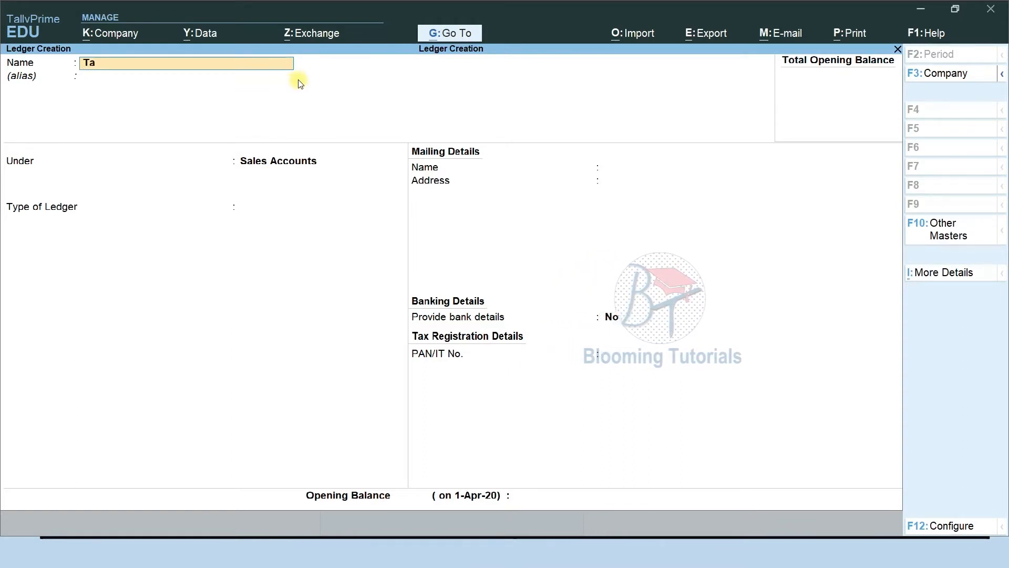
{"action": "key", "text": "BackSpace"}
{"action": "key", "text": "BackSpace"}
{"action": "type", "text": "ble"}
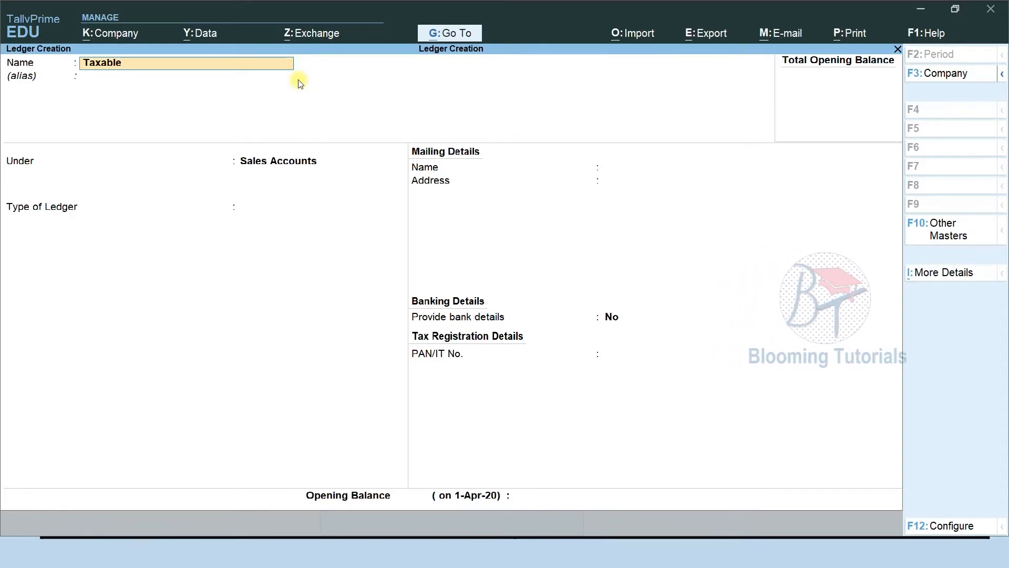
{"action": "type", "text": "Sales"}
{"action": "key", "text": "Return"}
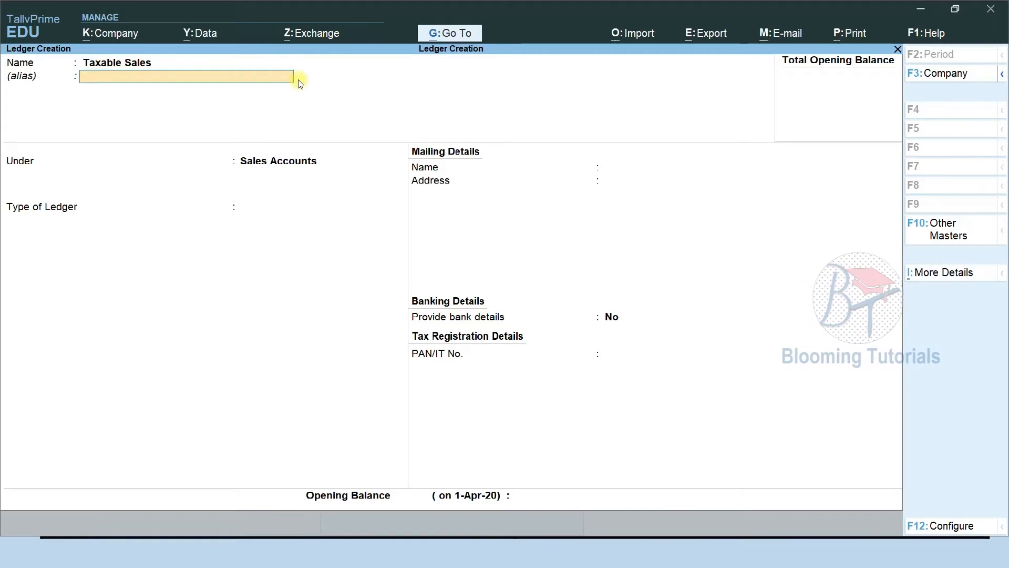
{"action": "key", "text": "Return"}
{"action": "key", "text": "Return"}
{"action": "key", "text": "Return"}
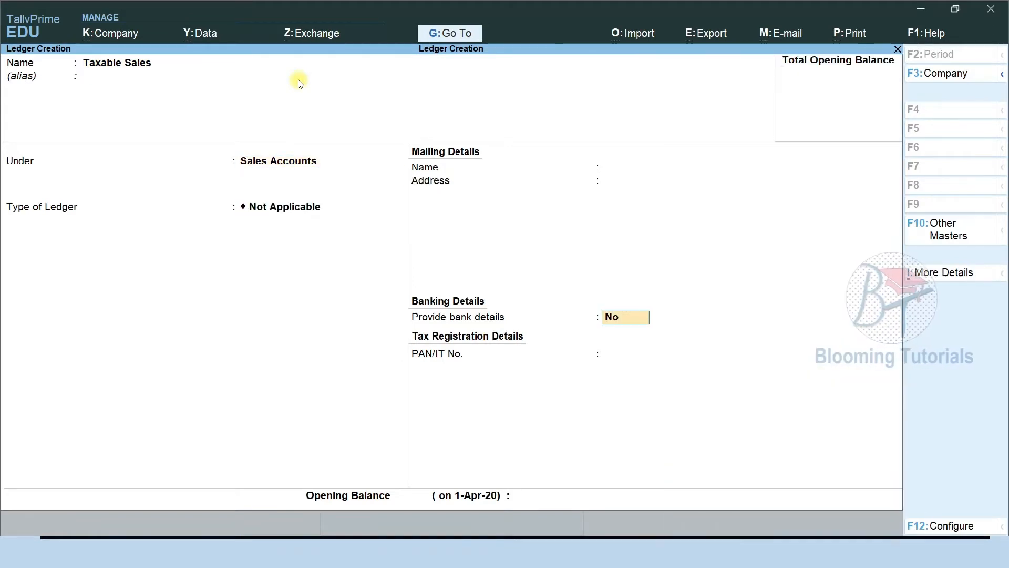
{"action": "key", "text": "ctrl+a"}
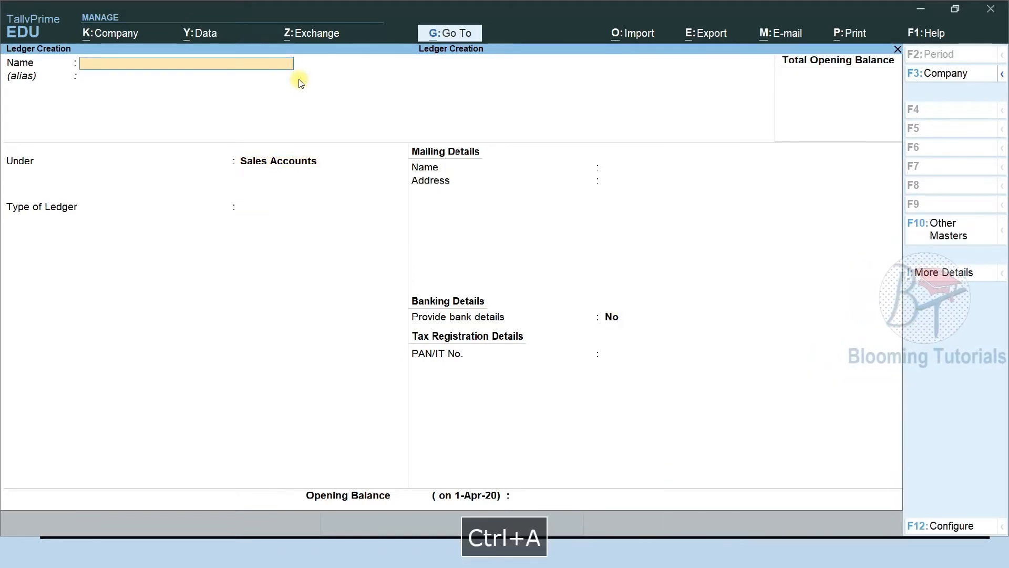
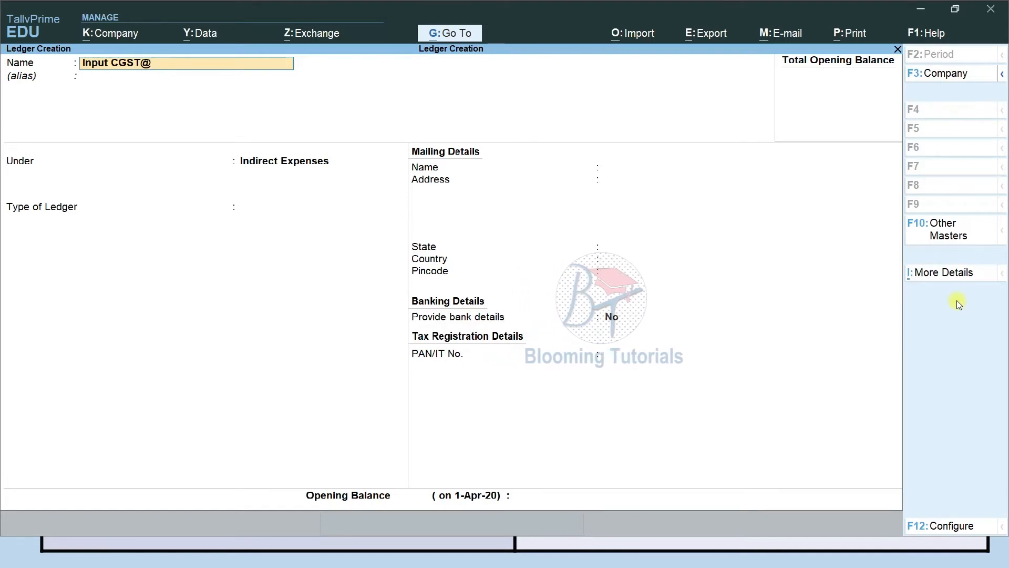
Place the Input CGST ledger under Duties & Taxes and bring up Company Features with F11
{"action": "key", "text": "Return"}
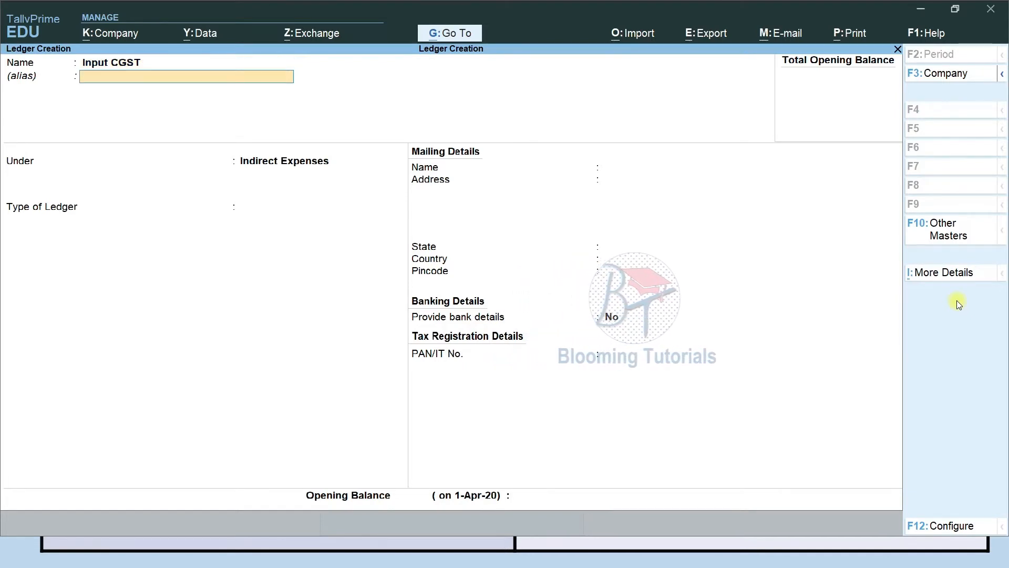
{"action": "key", "text": "Return"}
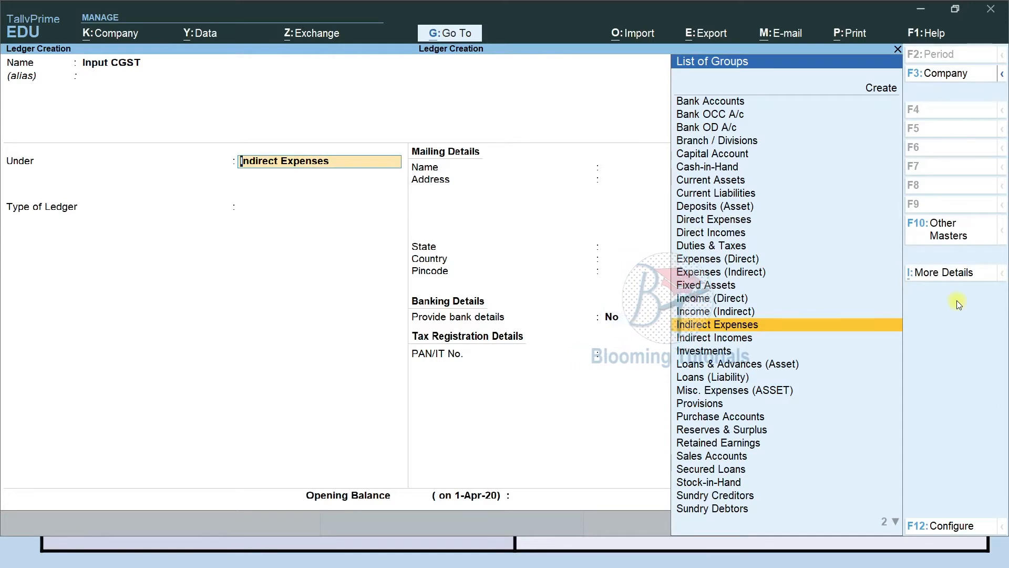
{"action": "type", "text": "Du"}
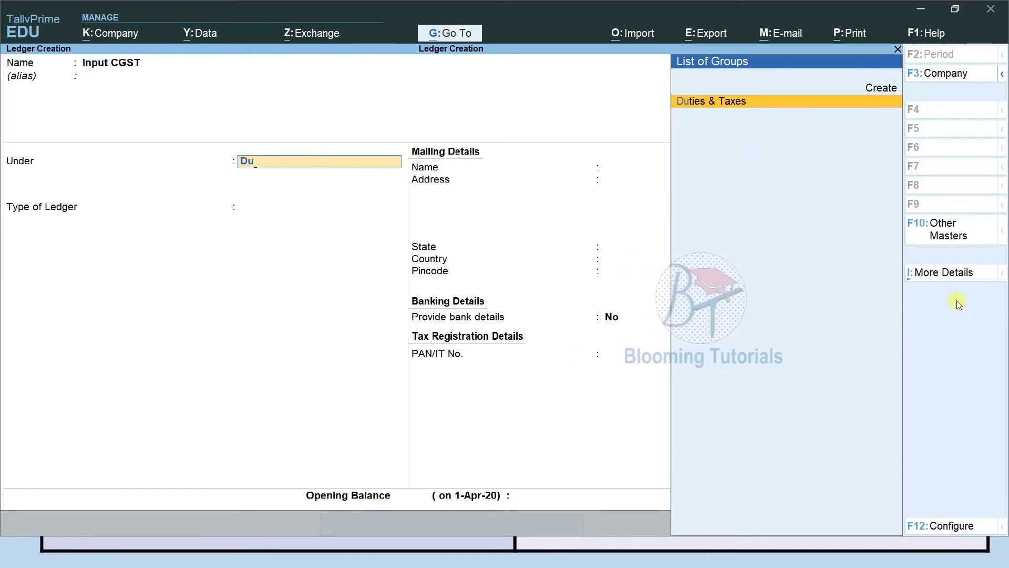
{"action": "key", "text": "Return"}
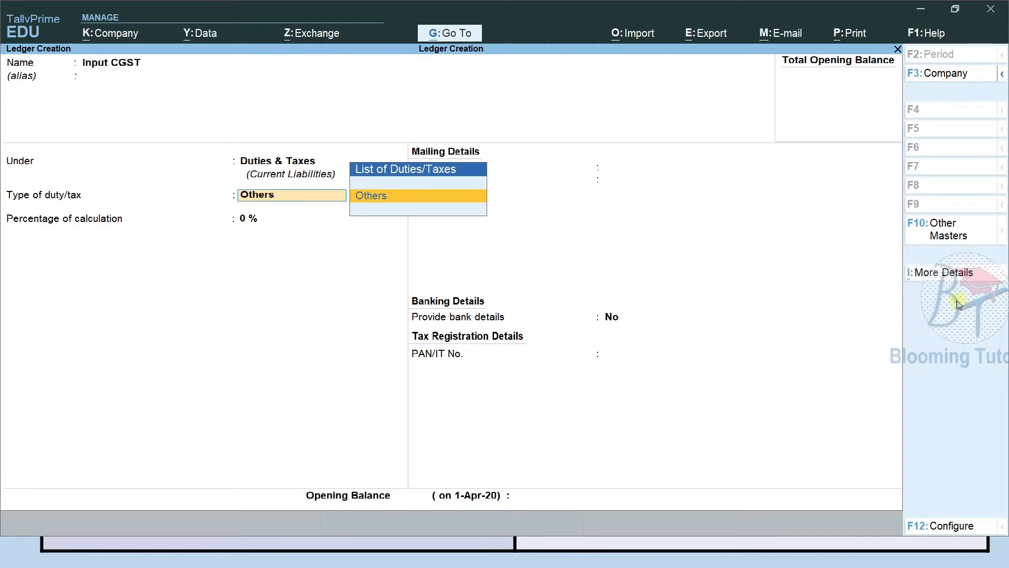
{"action": "key", "text": "F11"}
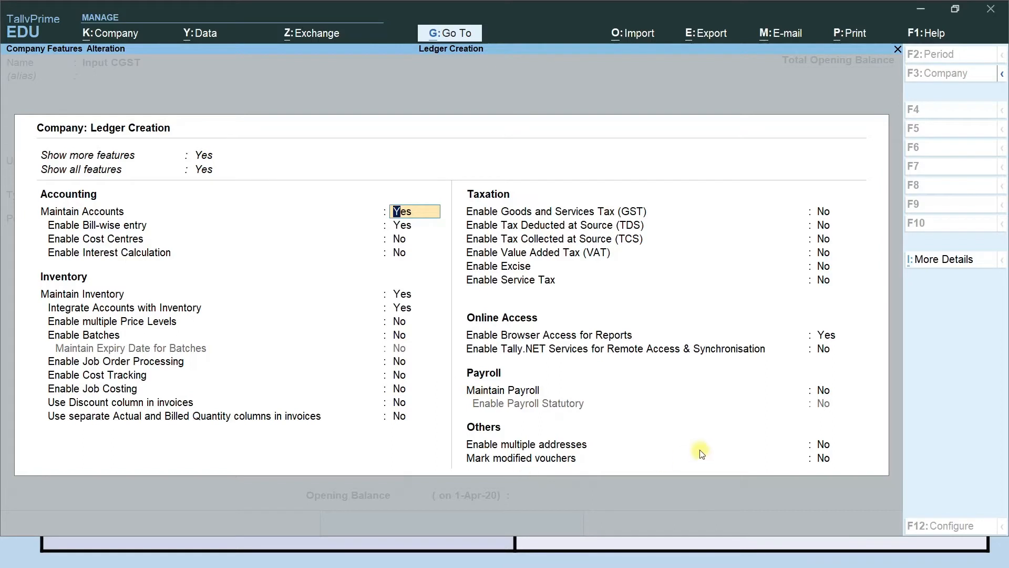
Enable GST for Tamil Nadu, Regular registration from 1-Apr-20, no GSTIN, Monthly GSTR1 periodicity
{"action": "left_click", "coordinate": [823, 213]}
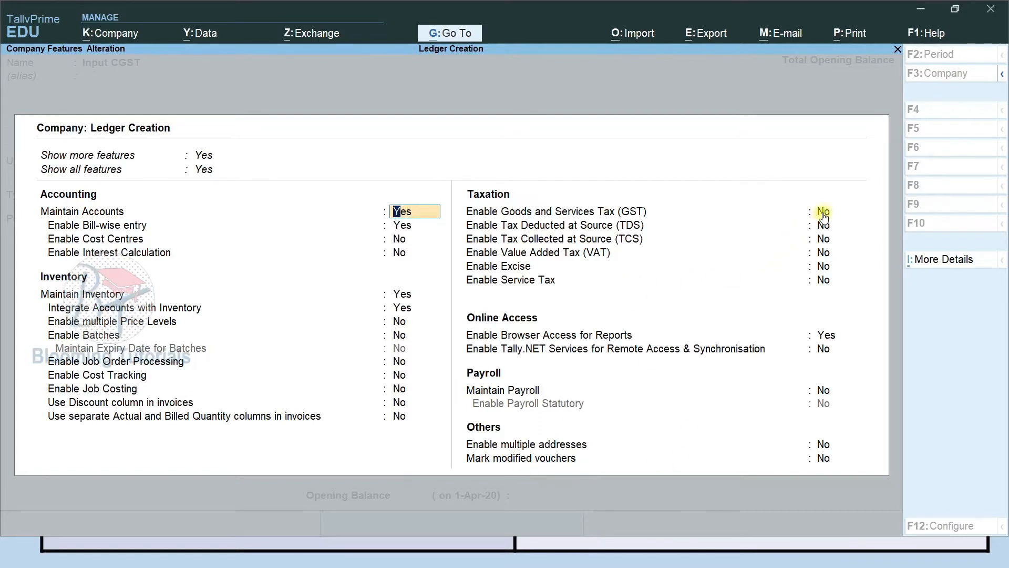
{"action": "type", "text": "y"}
{"action": "key", "text": "Return"}
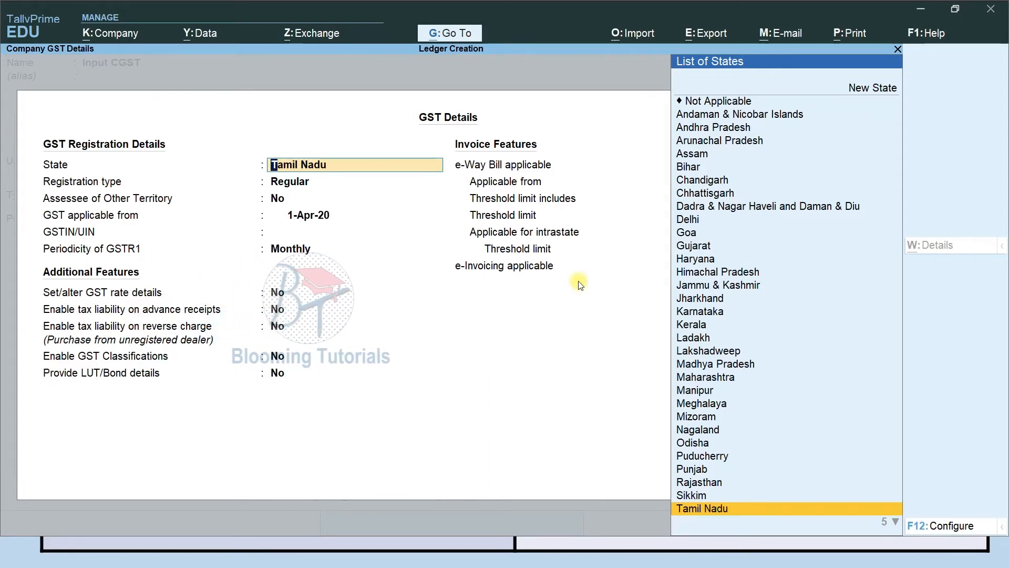
{"action": "key", "text": "Return"}
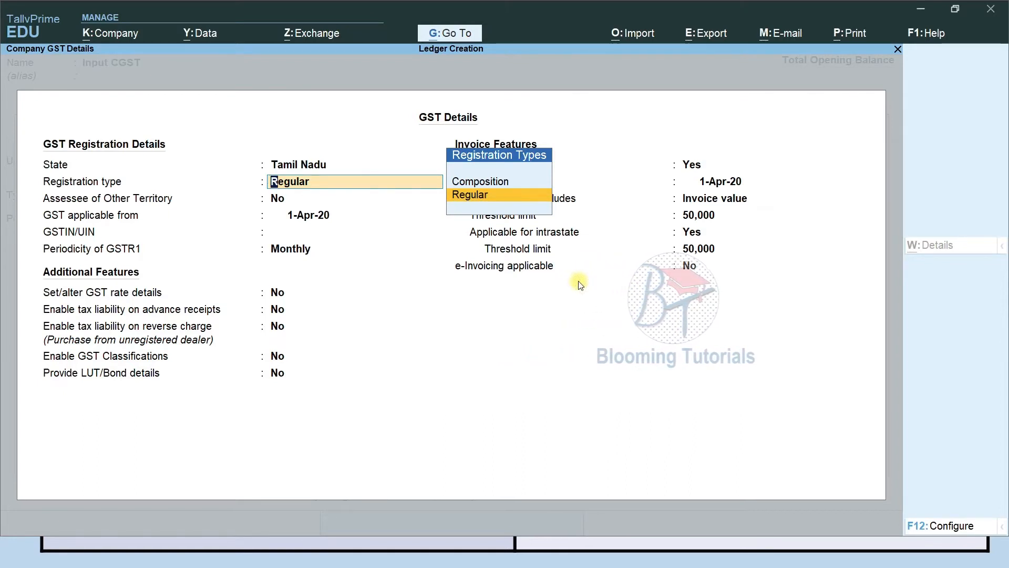
{"action": "key", "text": "Up"}
{"action": "key", "text": "Down"}
{"action": "key", "text": "Return"}
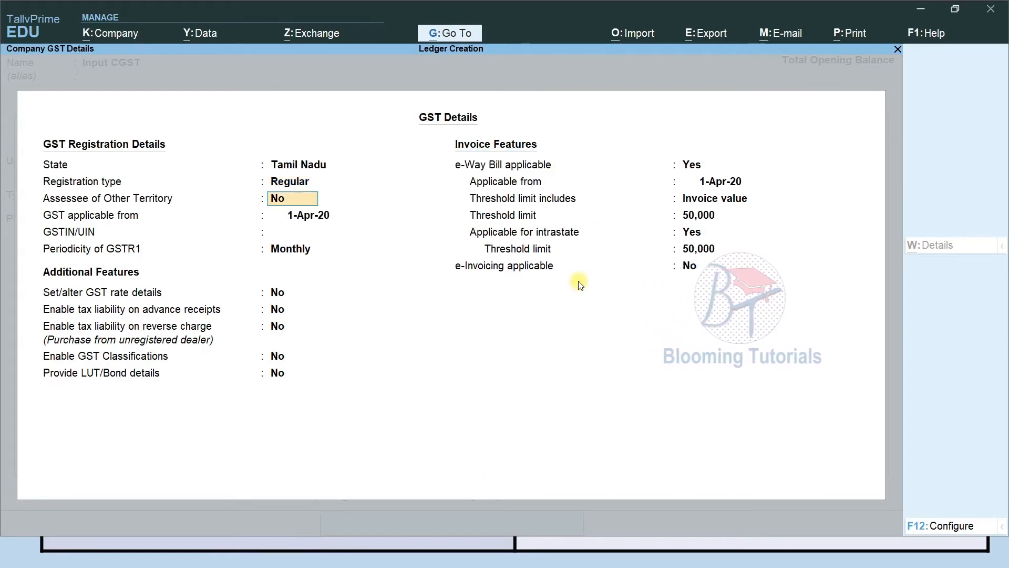
{"action": "key", "text": "Return"}
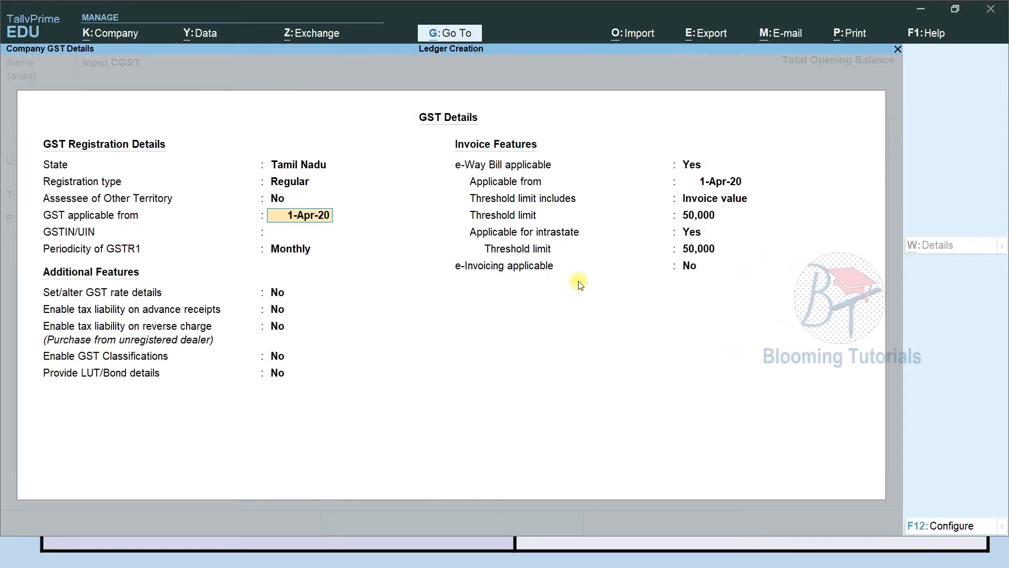
{"action": "key", "text": "Return"}
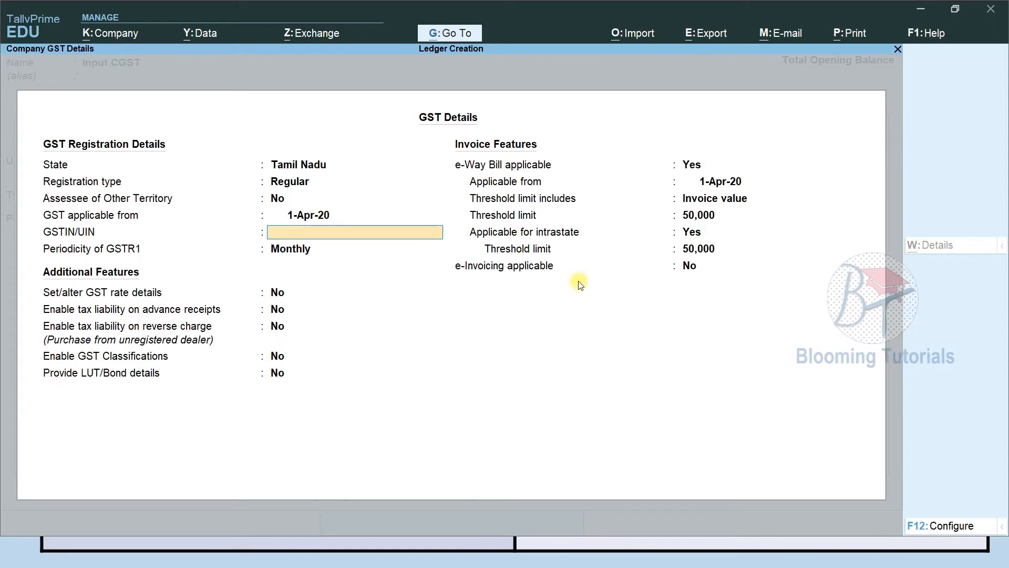
{"action": "key", "text": "Return"}
{"action": "key", "text": "Return"}
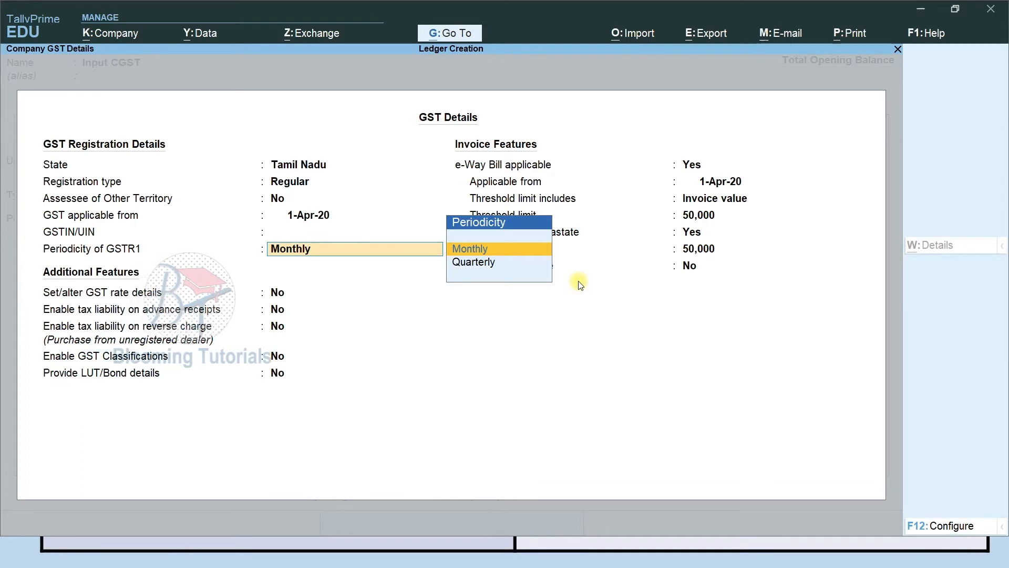
{"action": "key", "text": "Return"}
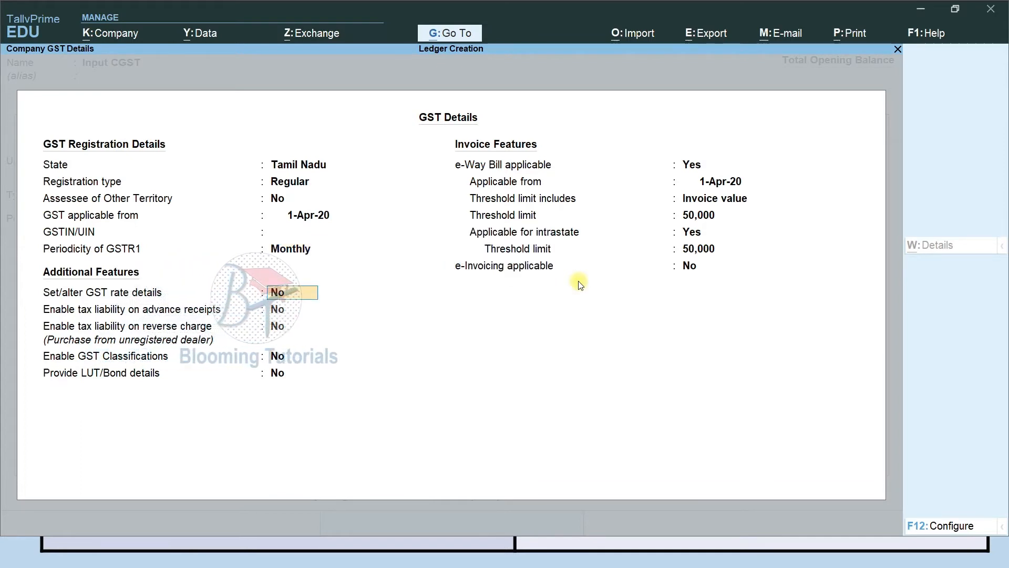
Turn on GST rate details and start setting them as Taxable with 12% integrated tax
{"action": "type", "text": "y"}
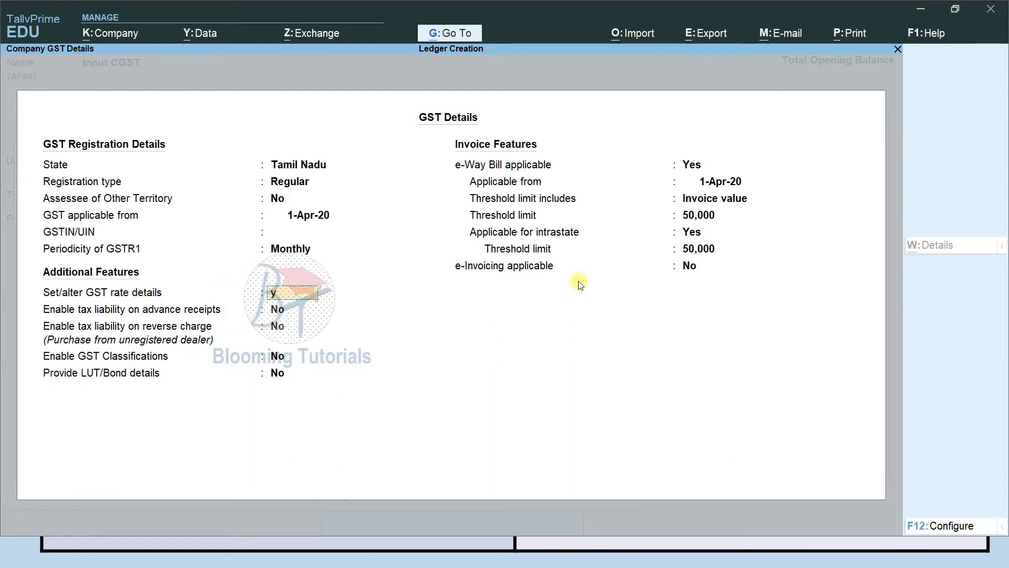
{"action": "key", "text": "Return"}
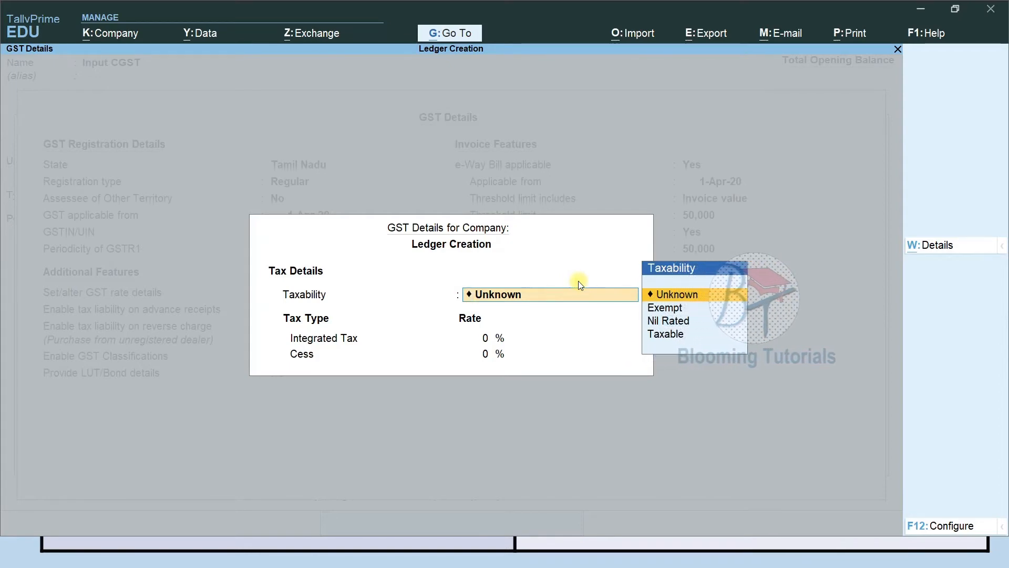
{"action": "key", "text": "Return"}
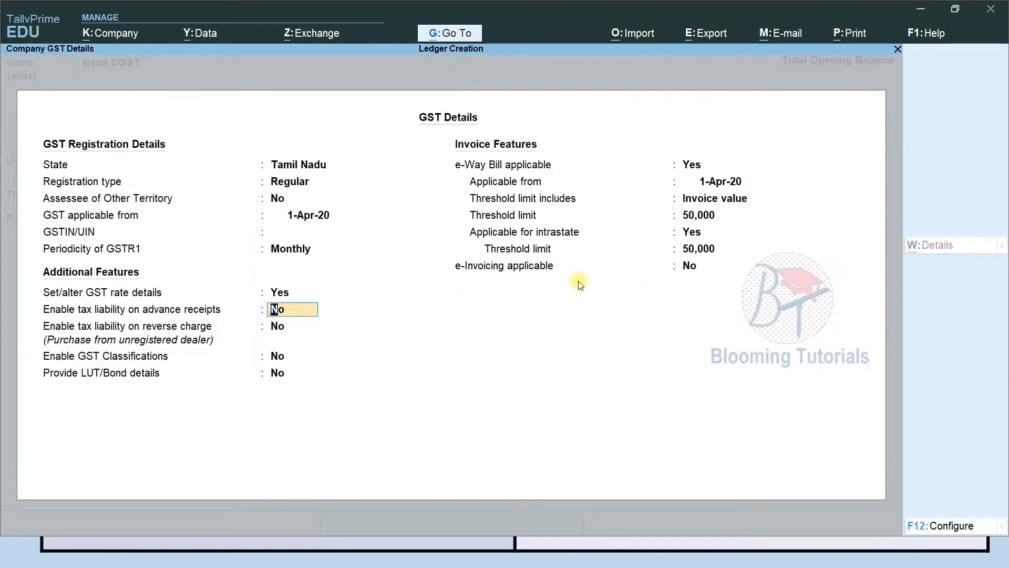
{"action": "key", "text": "Up"}
{"action": "key", "text": "Return"}
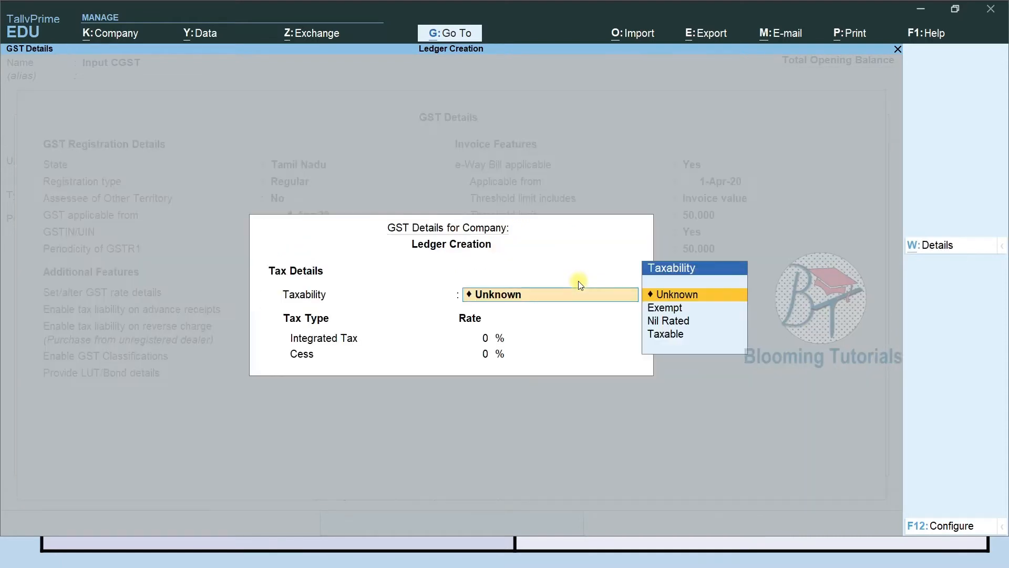
{"action": "key", "text": "Down"}
{"action": "key", "text": "Down"}
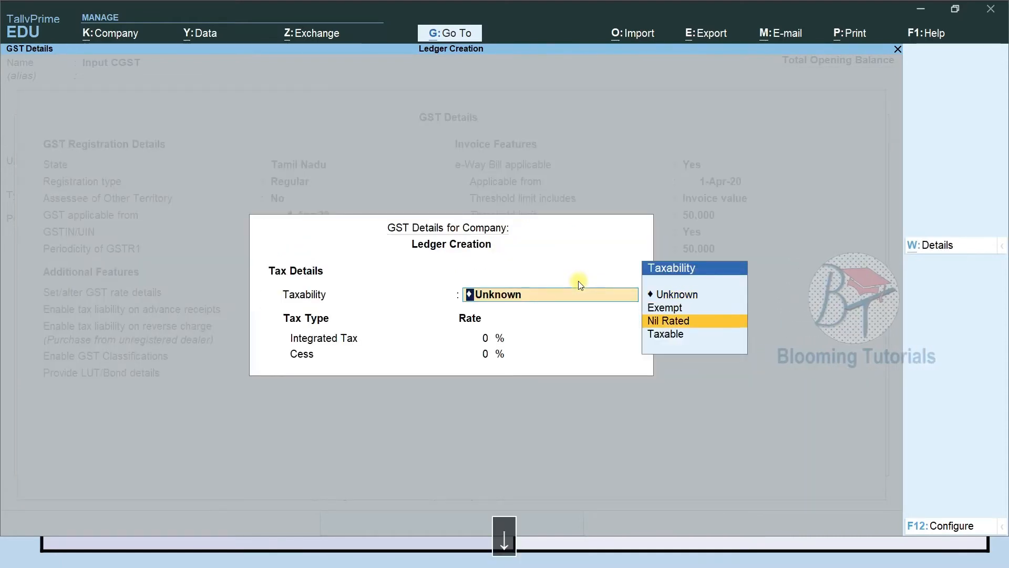
{"action": "key", "text": "Down"}
{"action": "key", "text": "Return"}
{"action": "type", "text": "7"}
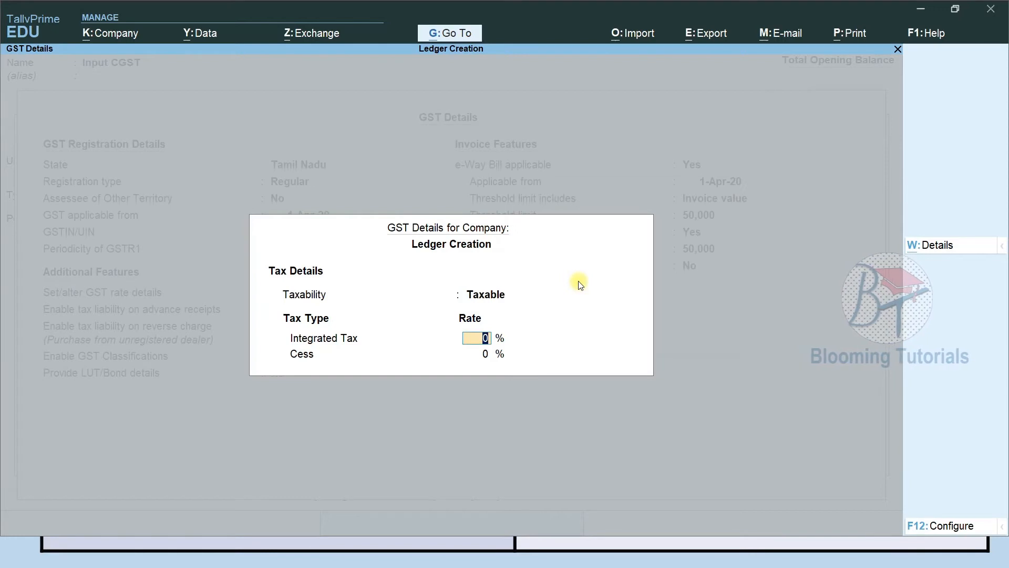
{"action": "key", "text": "BackSpace"}
{"action": "type", "text": "12"}
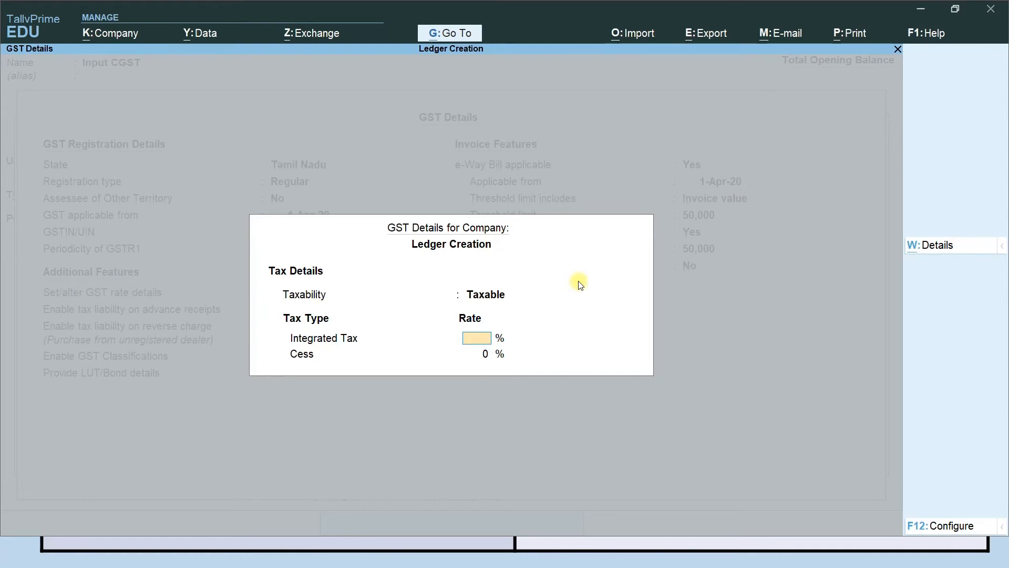
Redo the rate details as Taxable, 12% integrated tax, 0% cess, applicable from 1-Apr-20
{"action": "key", "text": "BackSpace"}
{"action": "key", "text": "Up"}
{"action": "key", "text": "Up"}
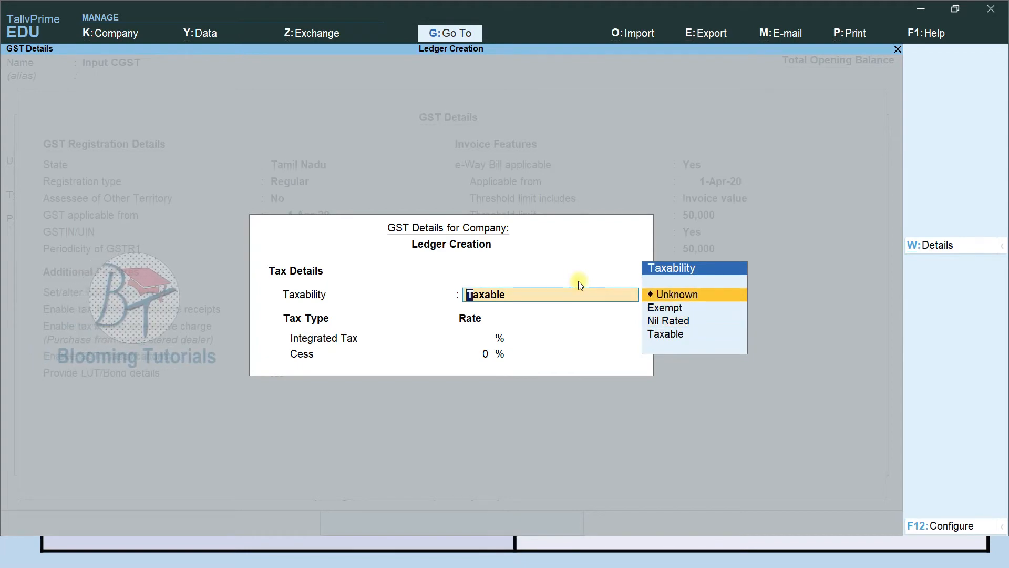
{"action": "key", "text": "Return"}
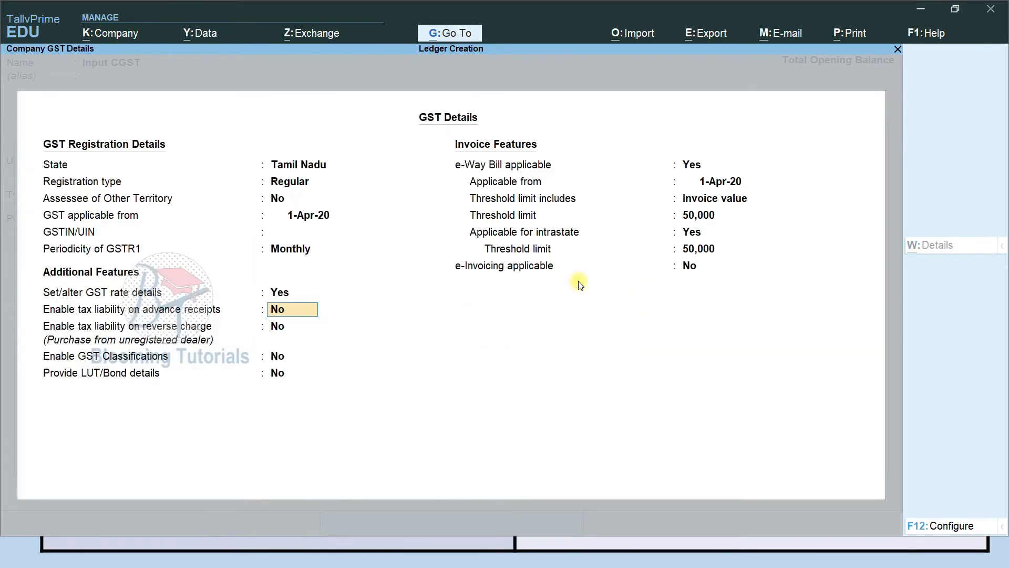
{"action": "key", "text": "Up"}
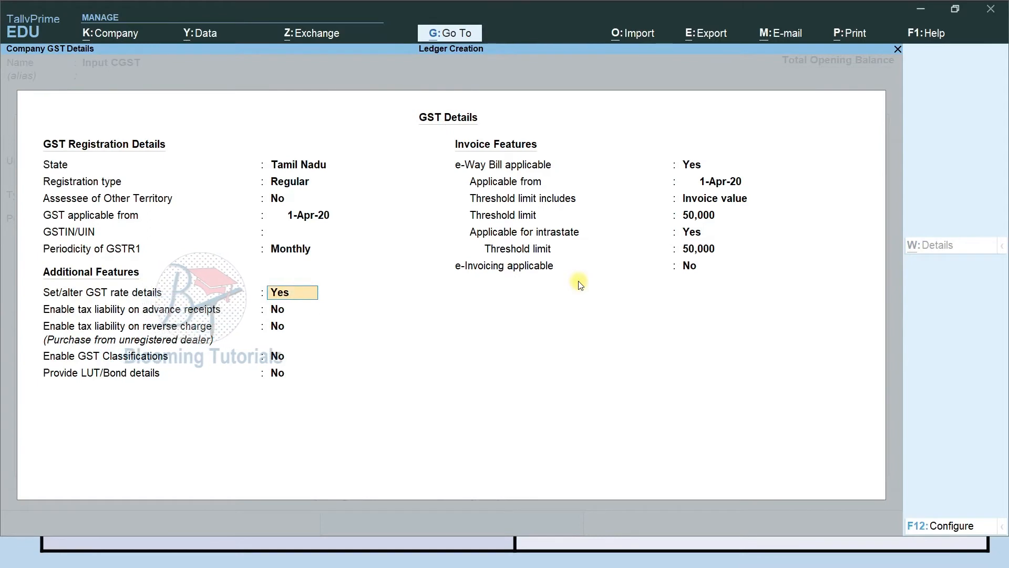
{"action": "key", "text": "Return"}
{"action": "key", "text": "Return"}
{"action": "key", "text": "Up"}
{"action": "key", "text": "Return"}
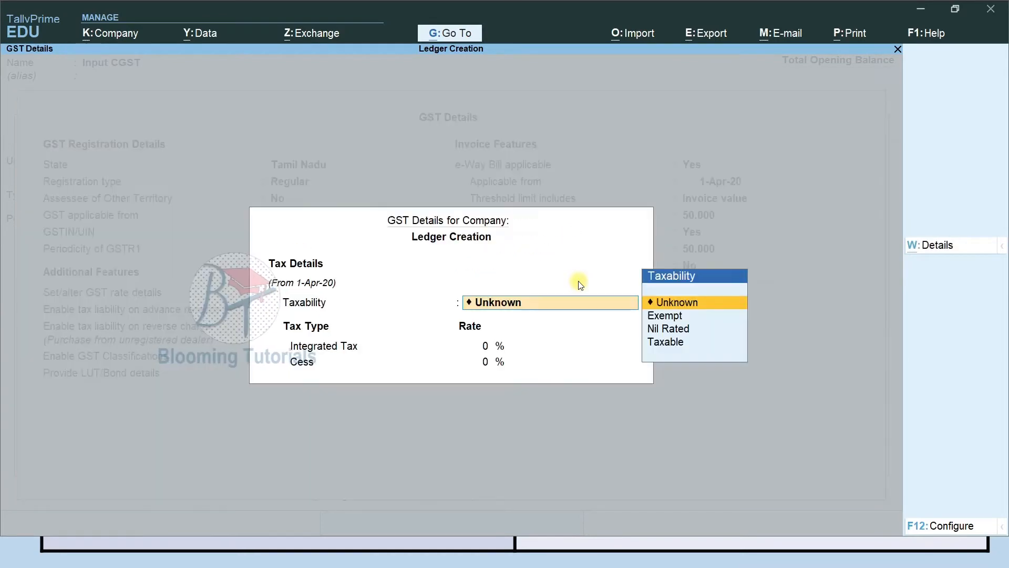
{"action": "key", "text": "Down"}
{"action": "key", "text": "Down"}
{"action": "key", "text": "Down"}
{"action": "key", "text": "Return"}
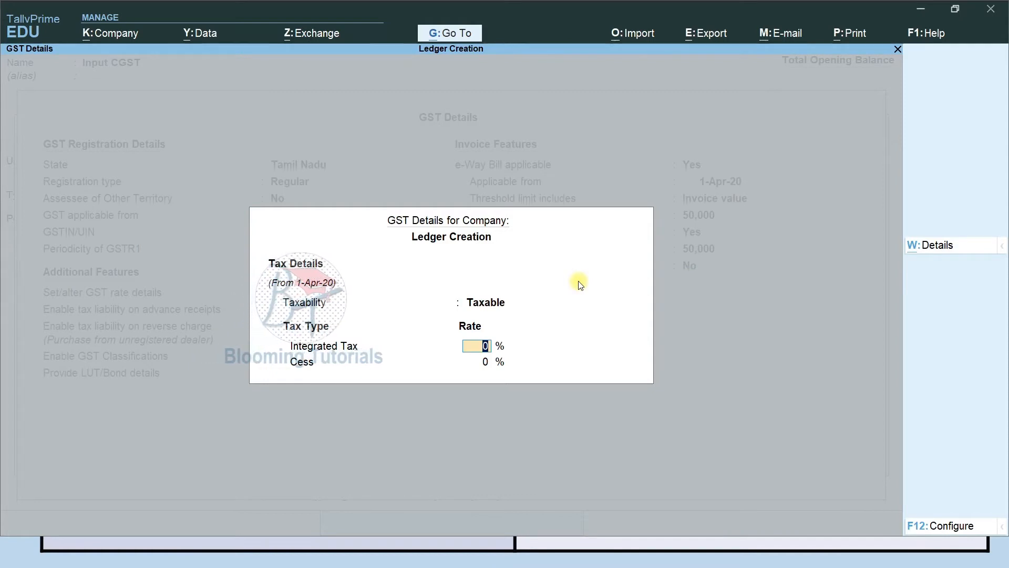
{"action": "type", "text": "12"}
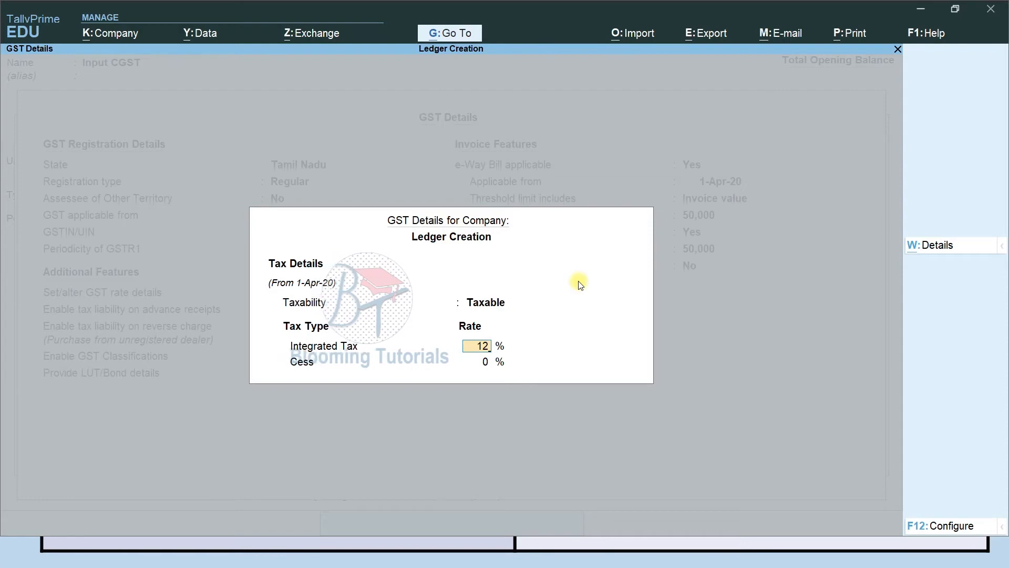
{"action": "key", "text": "Return"}
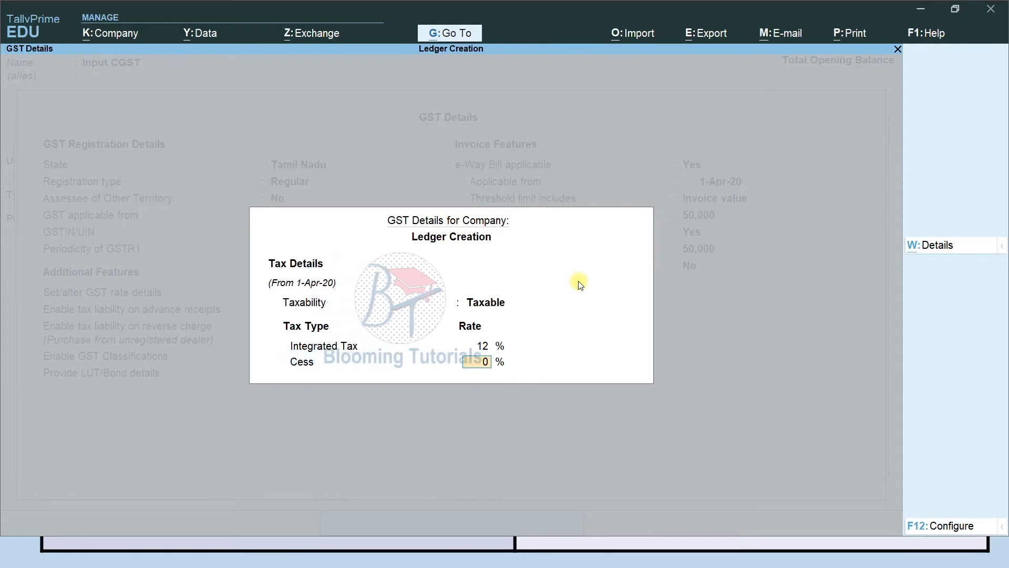
{"action": "key", "text": "Return"}
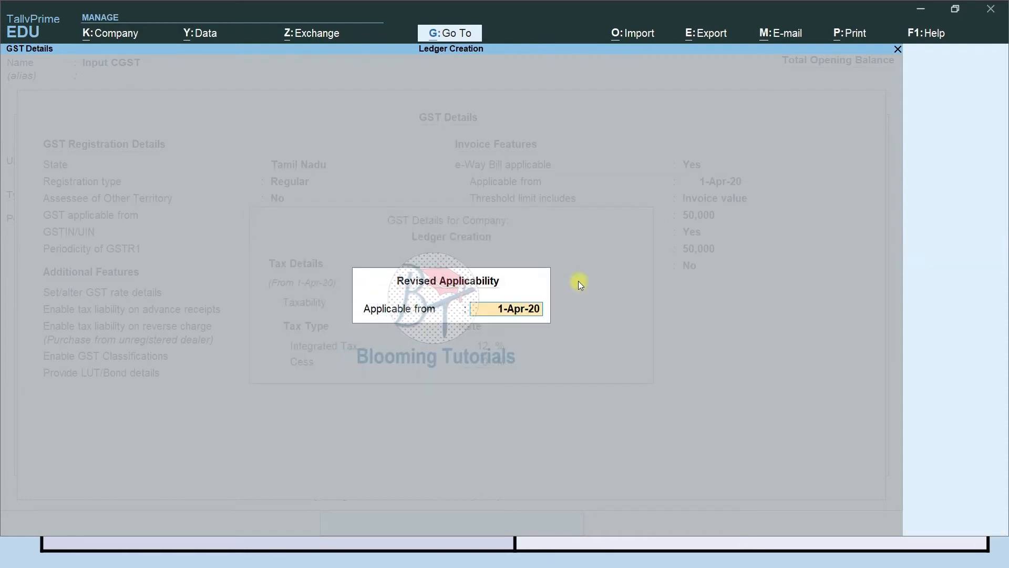
{"action": "key", "text": "Return"}
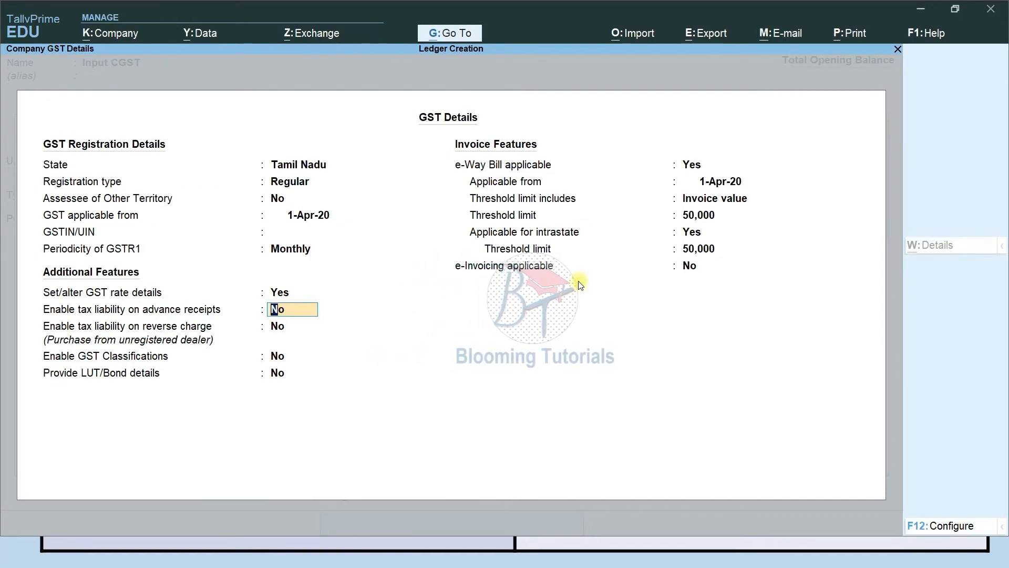
Keep advance-receipt and reverse charge at No, make e-Way Bill not applicable, and save company features
{"action": "key", "text": "Return"}
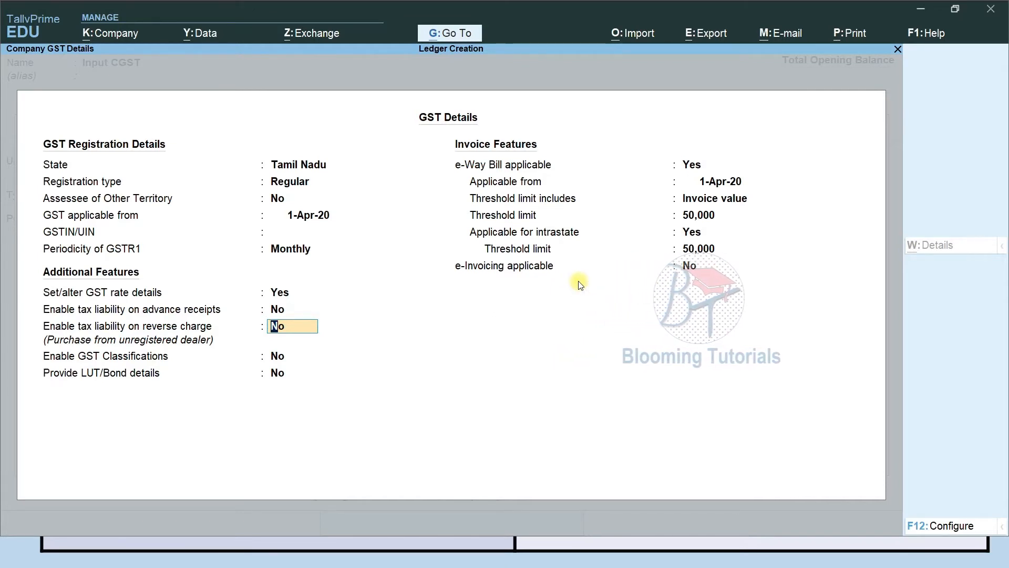
{"action": "key", "text": "Return"}
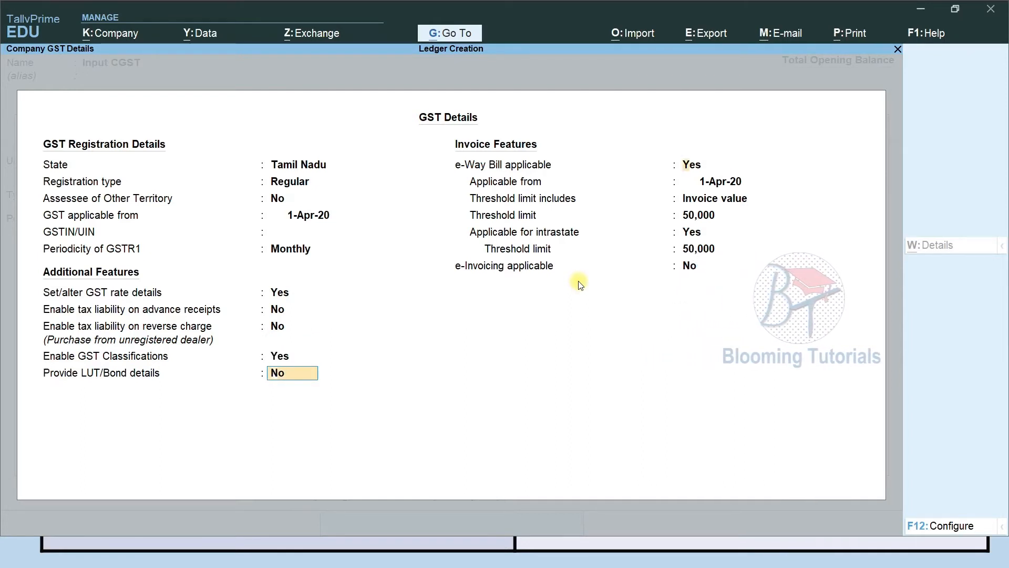
{"action": "key", "text": "Return"}
{"action": "key", "text": "Return"}
{"action": "key", "text": "Return"}
{"action": "key", "text": "Return"}
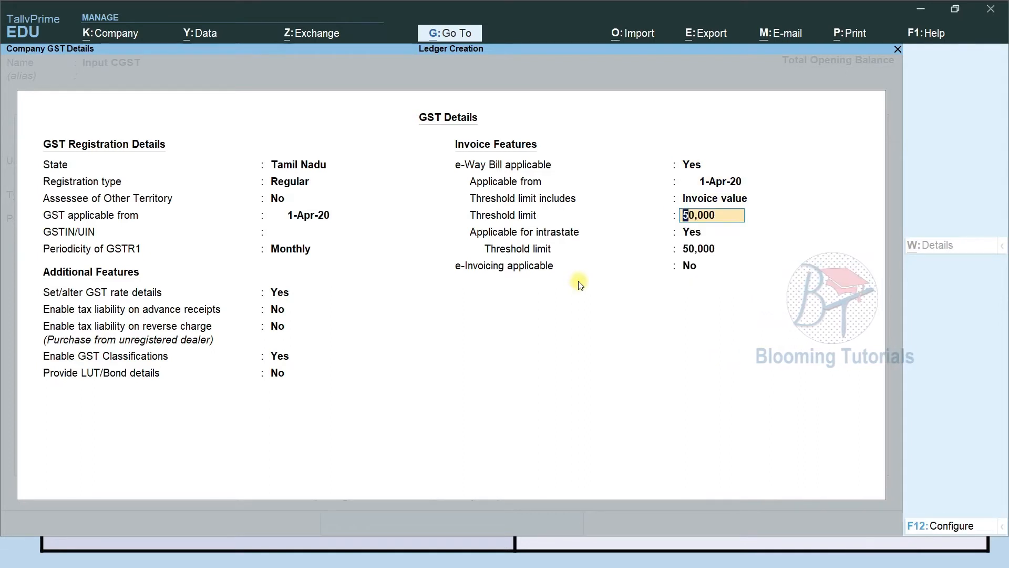
{"action": "key", "text": "Up"}
{"action": "key", "text": "Up"}
{"action": "key", "text": "Up"}
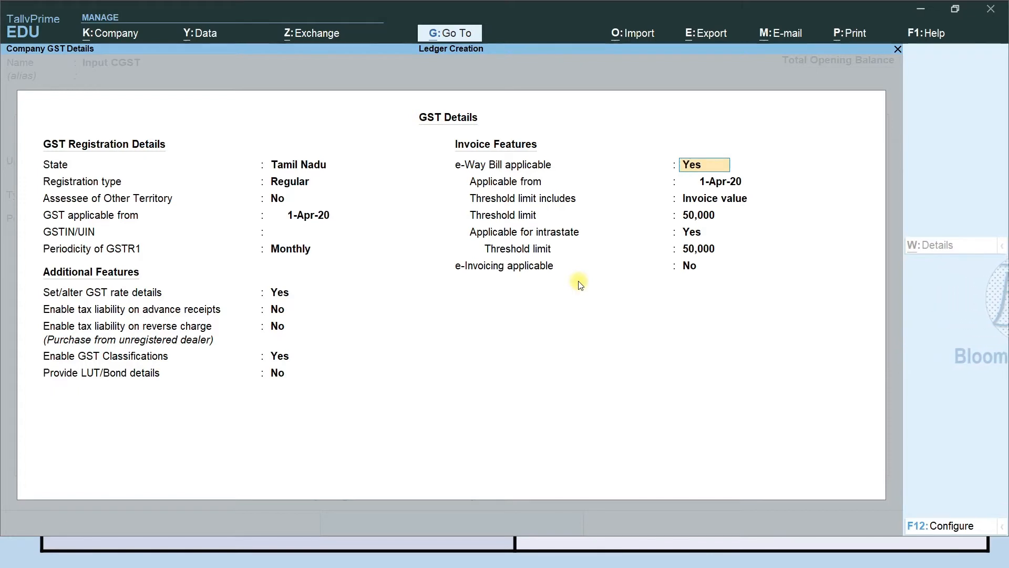
{"action": "key", "text": "Return"}
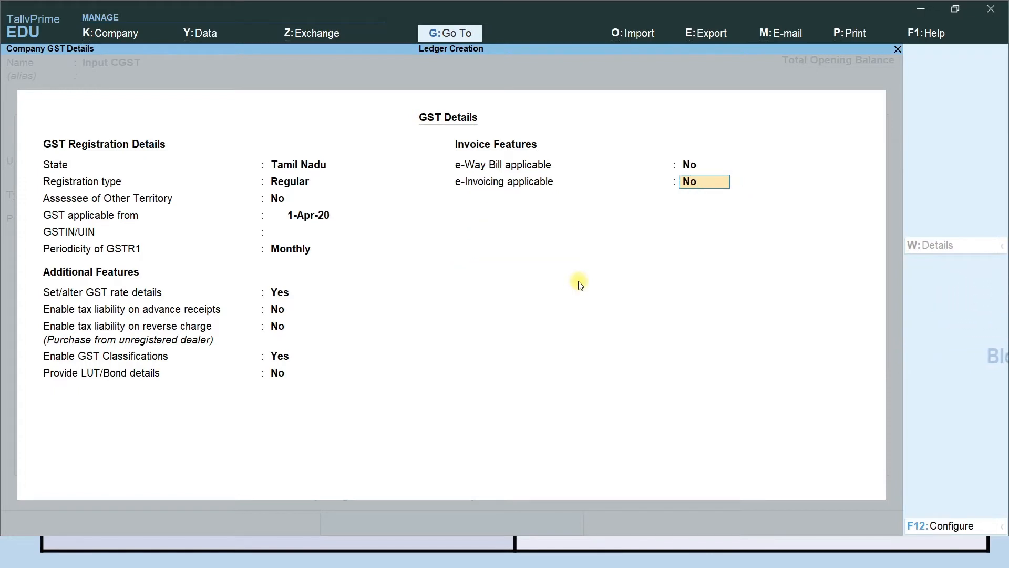
{"action": "key", "text": "Return"}
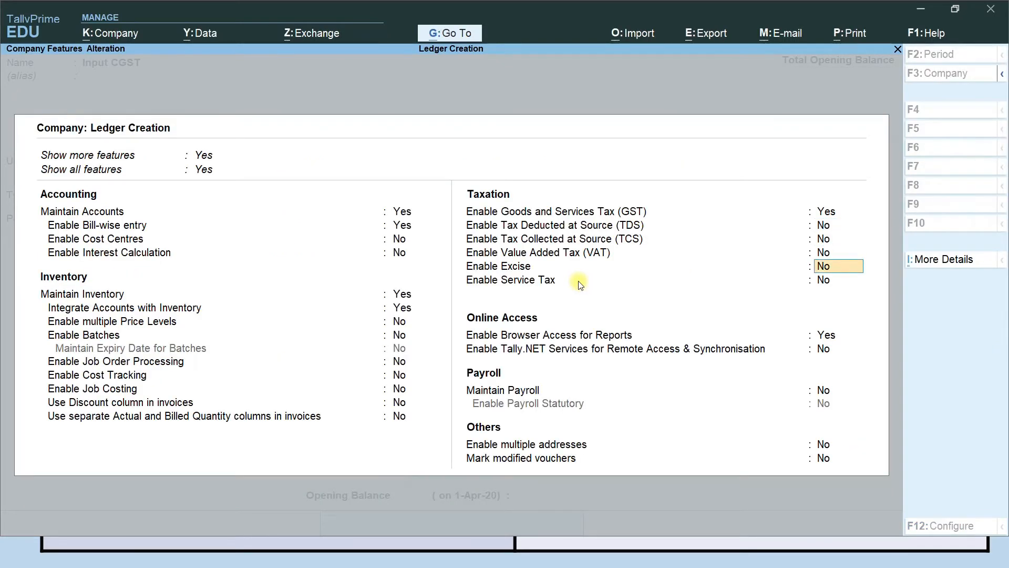
{"action": "key", "text": "Return"}
{"action": "key", "text": "Return"}
{"action": "key", "text": "Return"}
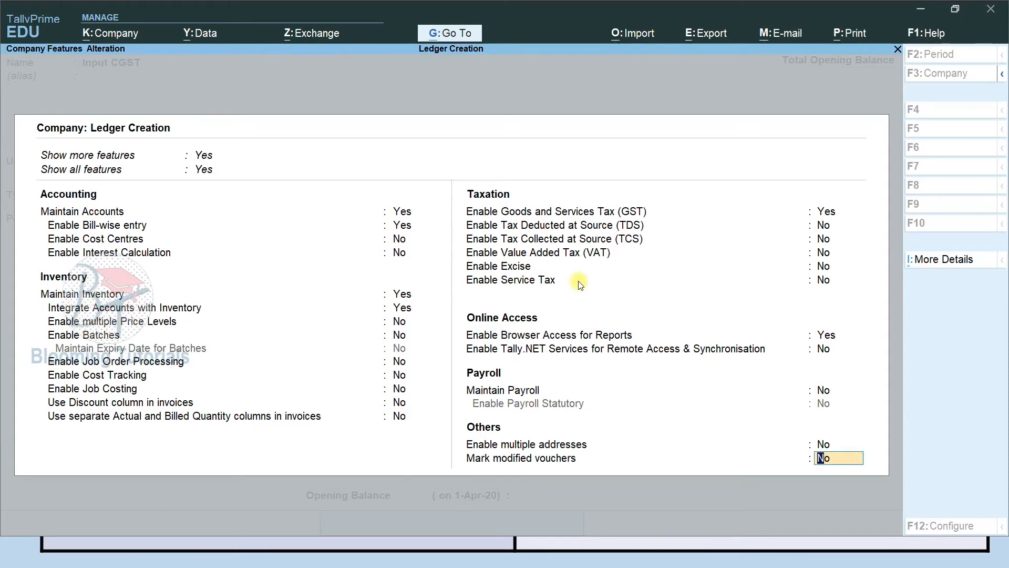
{"action": "key", "text": "Return"}
{"action": "key", "text": "Return"}
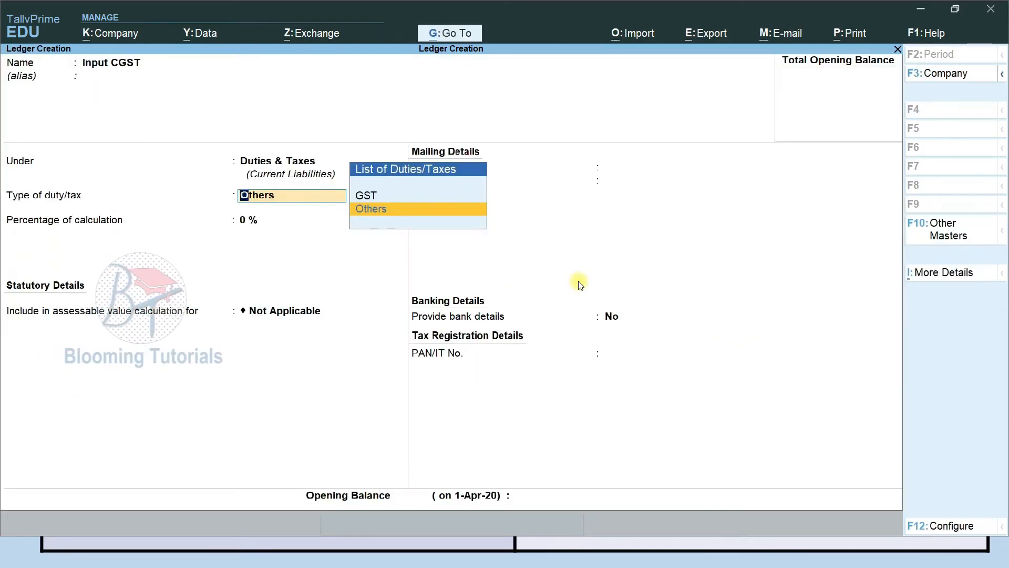
Make Input CGST a GST Central Tax ledger at 0 percent, correcting an entered 6
{"action": "key", "text": "Up"}
{"action": "key", "text": "Return"}
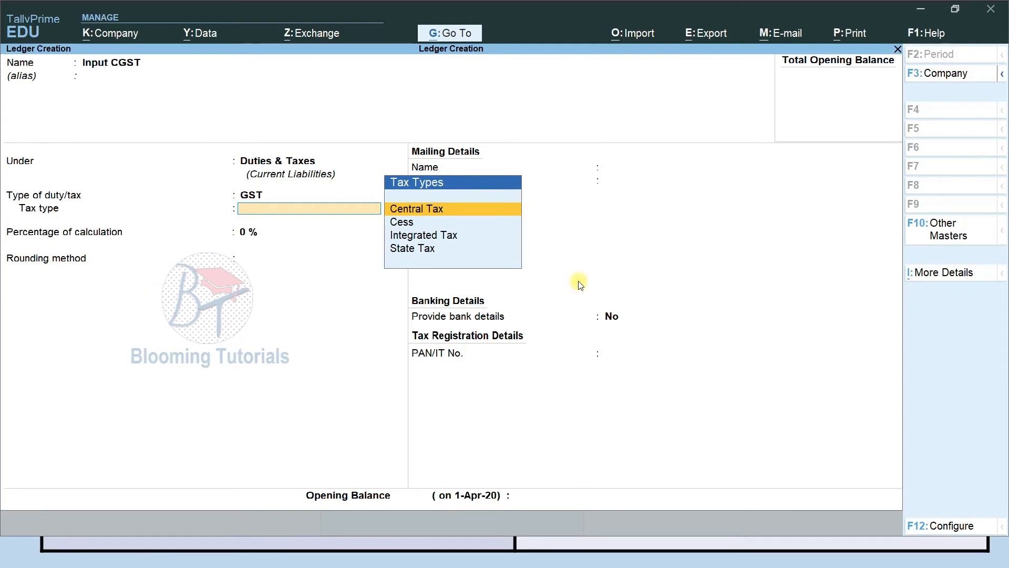
{"action": "key", "text": "Return"}
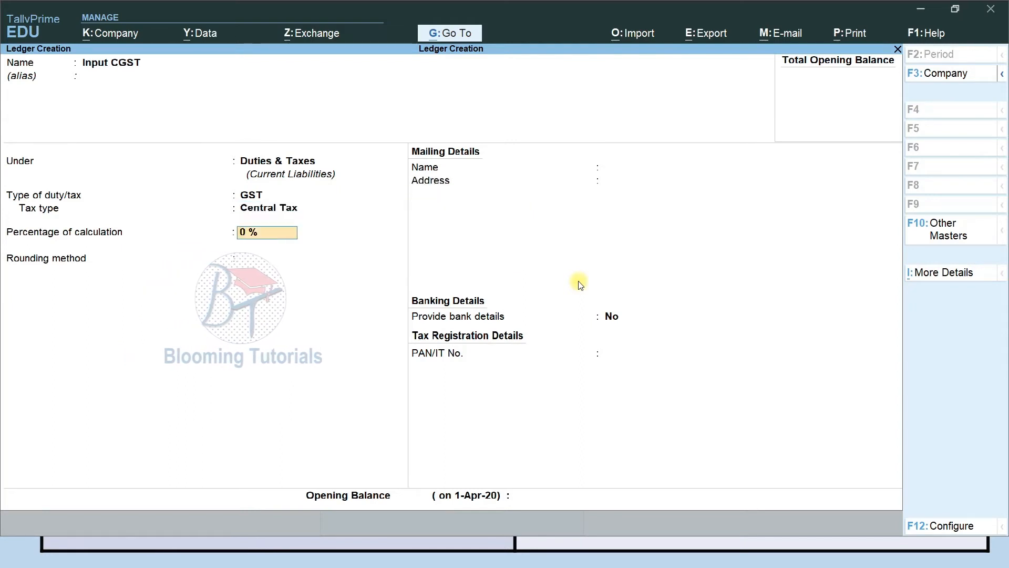
{"action": "type", "text": "6"}
{"action": "key", "text": "Return"}
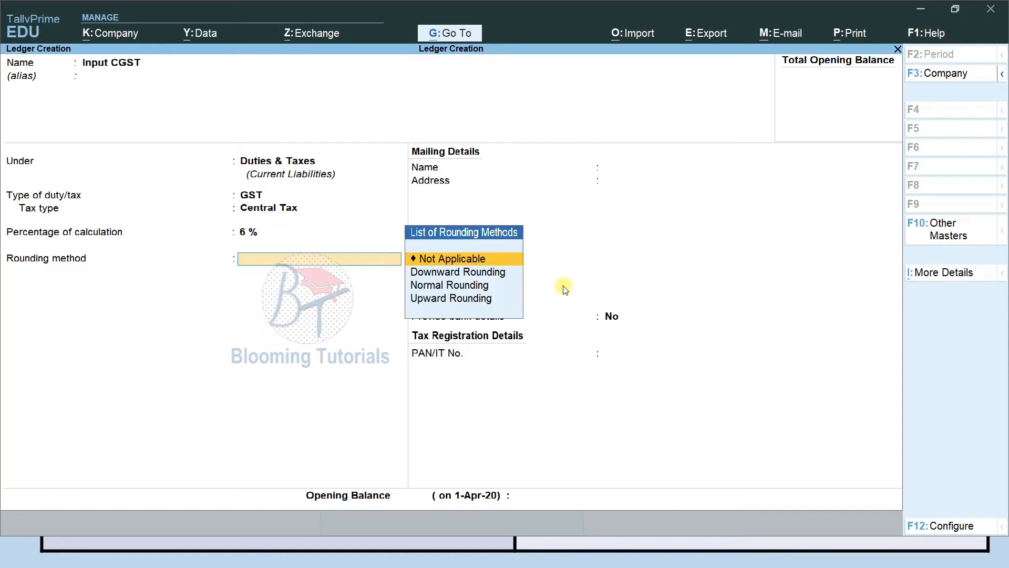
{"action": "key", "text": "BackSpace"}
{"action": "type", "text": "0"}
{"action": "key", "text": "Return"}
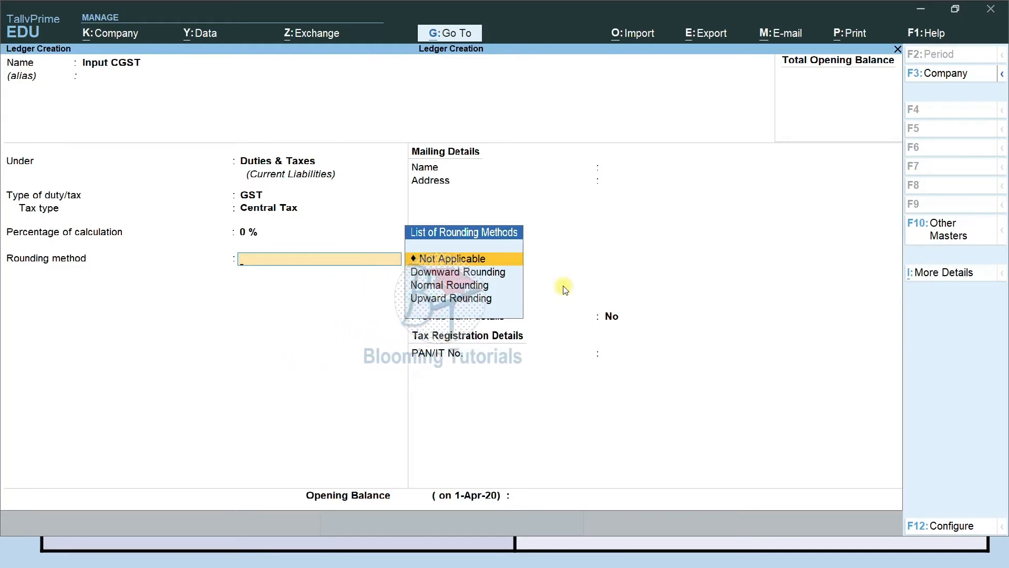
Set rounding method to Not Applicable, keep bank details off, and leave opening balance blank
{"action": "key", "text": "Down"}
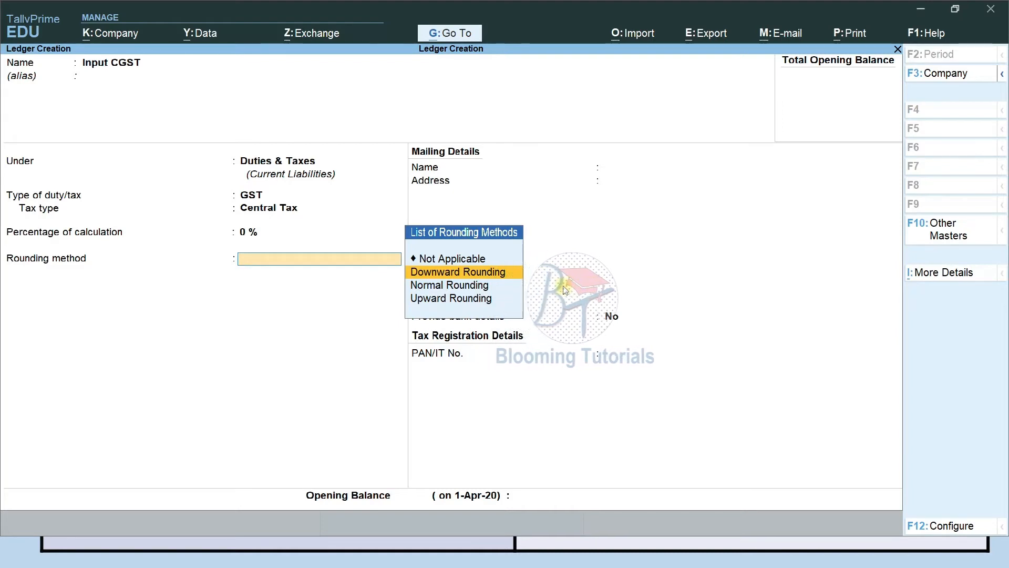
{"action": "key", "text": "Down"}
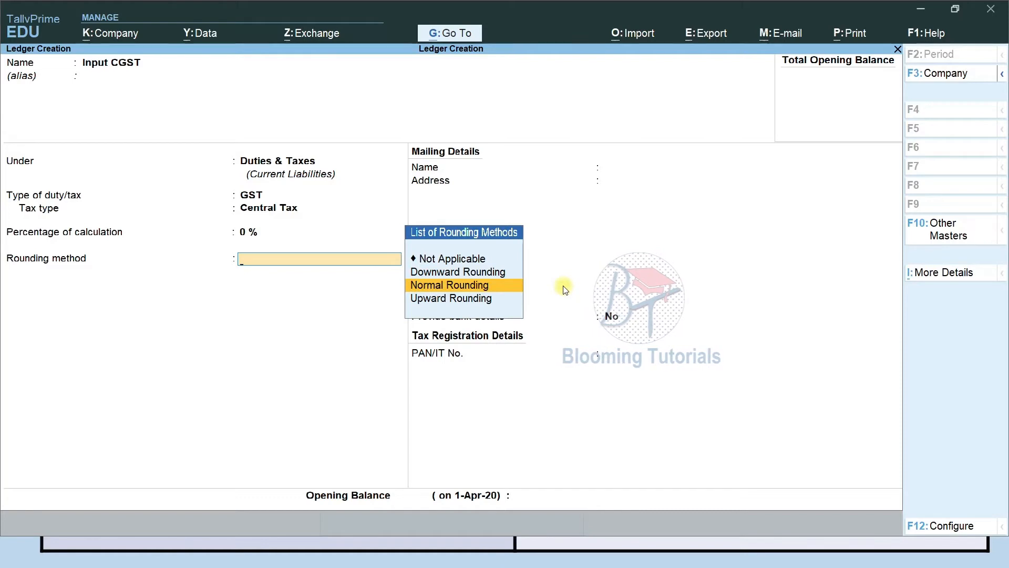
{"action": "key", "text": "Down"}
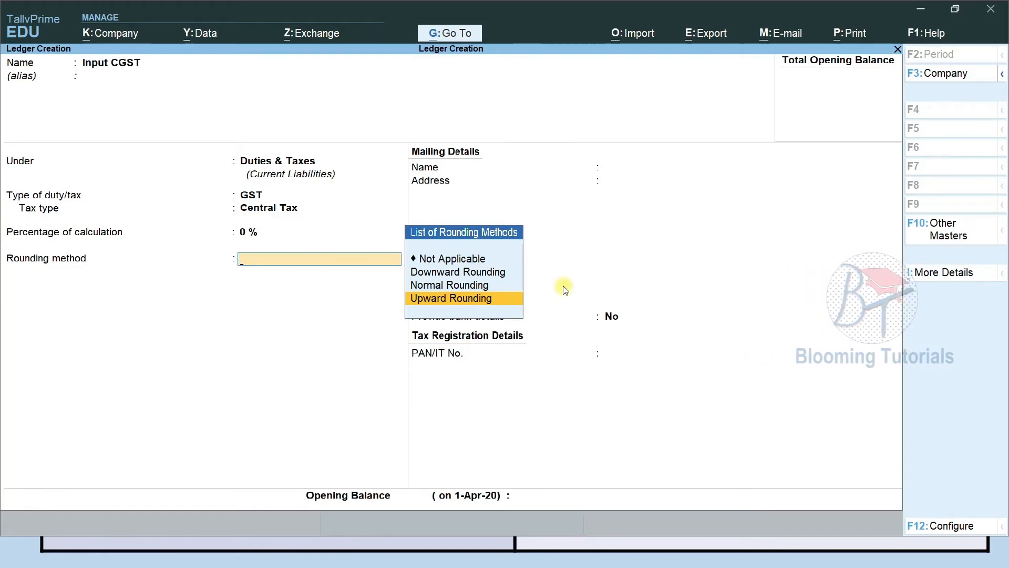
{"action": "key", "text": "Up"}
{"action": "key", "text": "Up"}
{"action": "key", "text": "Up"}
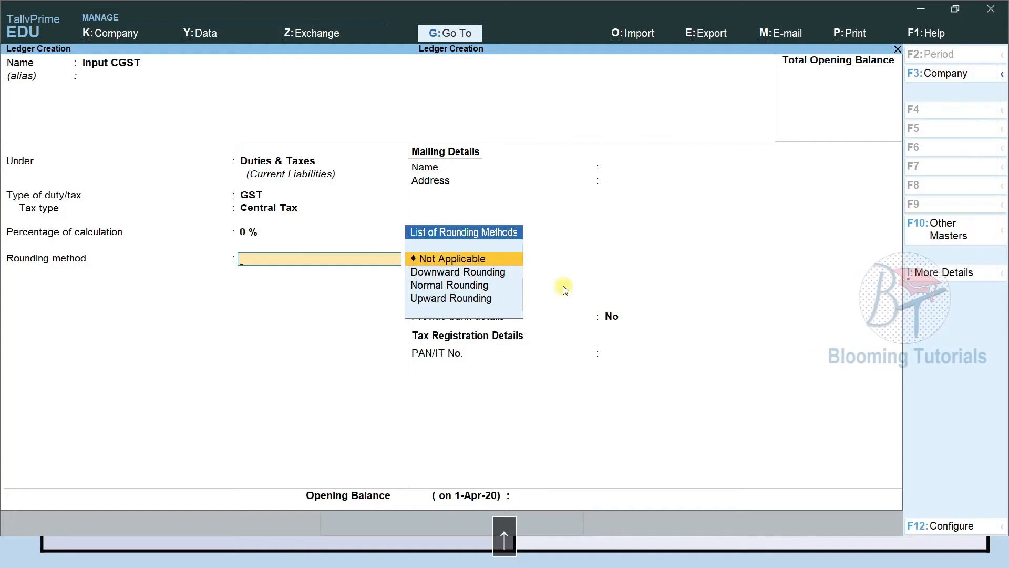
{"action": "key", "text": "Return"}
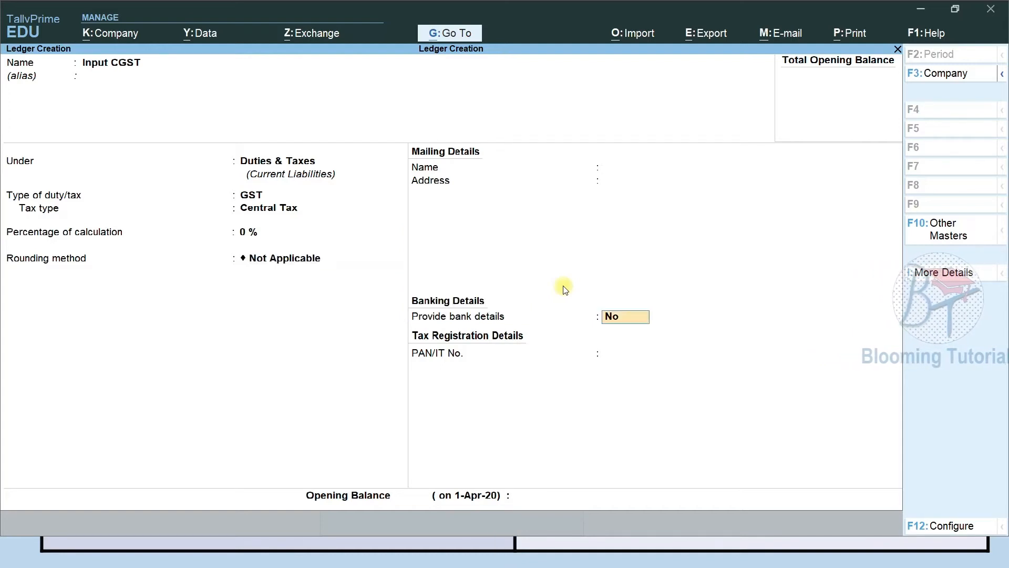
{"action": "key", "text": "Return"}
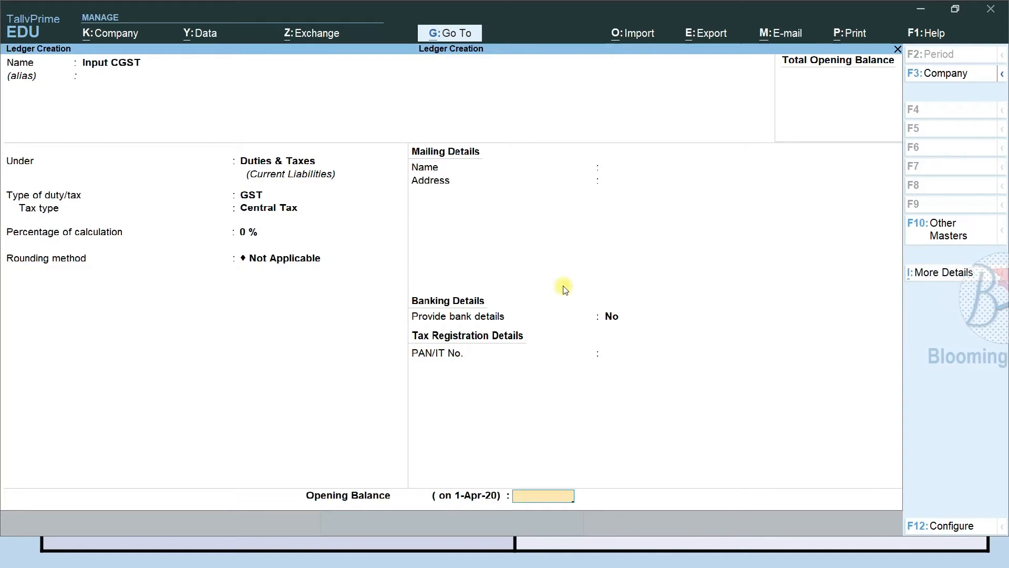
{"action": "key", "text": "Return"}
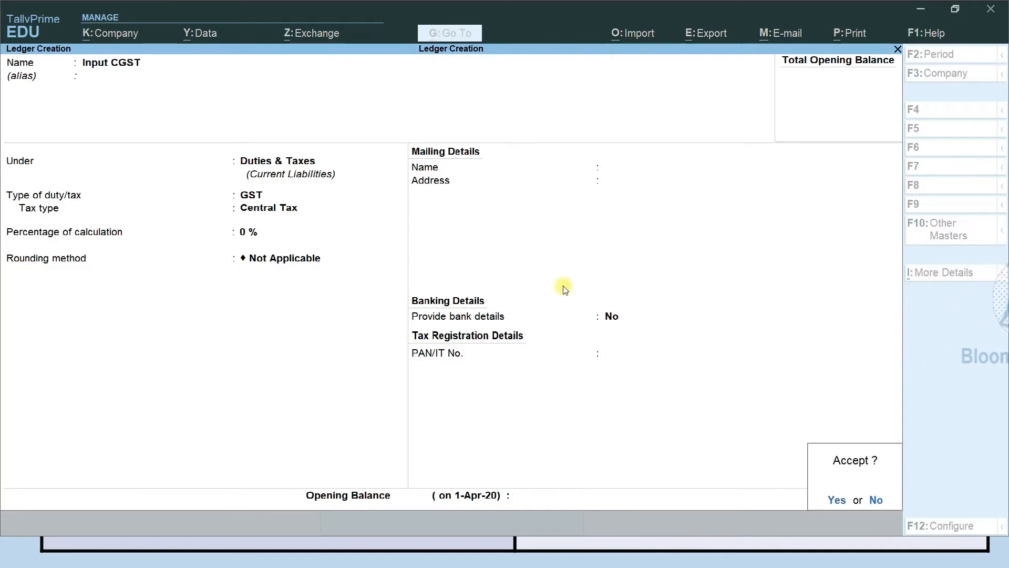
Save Input CGST and create an Input SGST ledger under Duties & Taxes
{"action": "key", "text": "Return"}
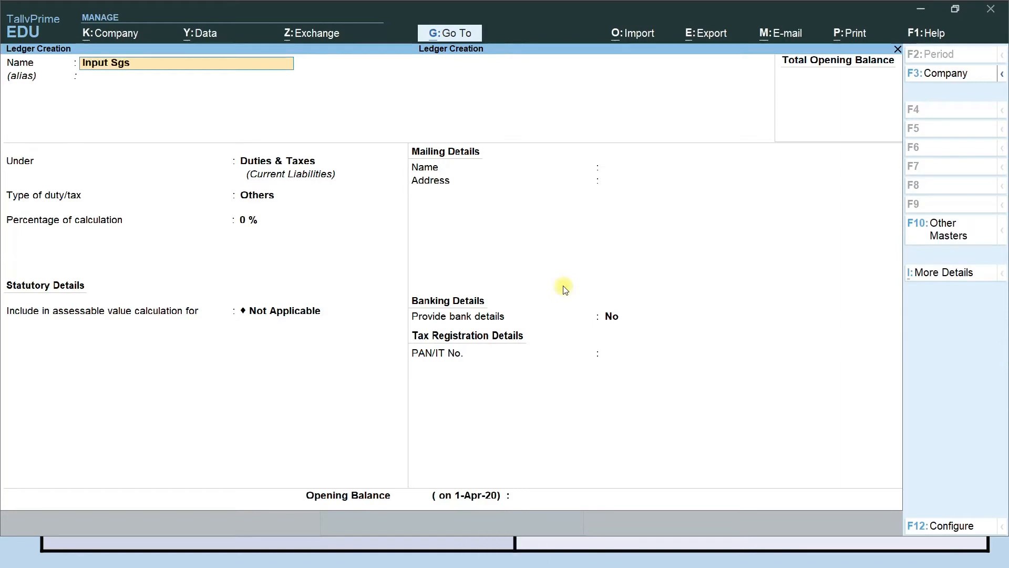
{"action": "type", "text": "Input SGST"}
{"action": "key", "text": "Return"}
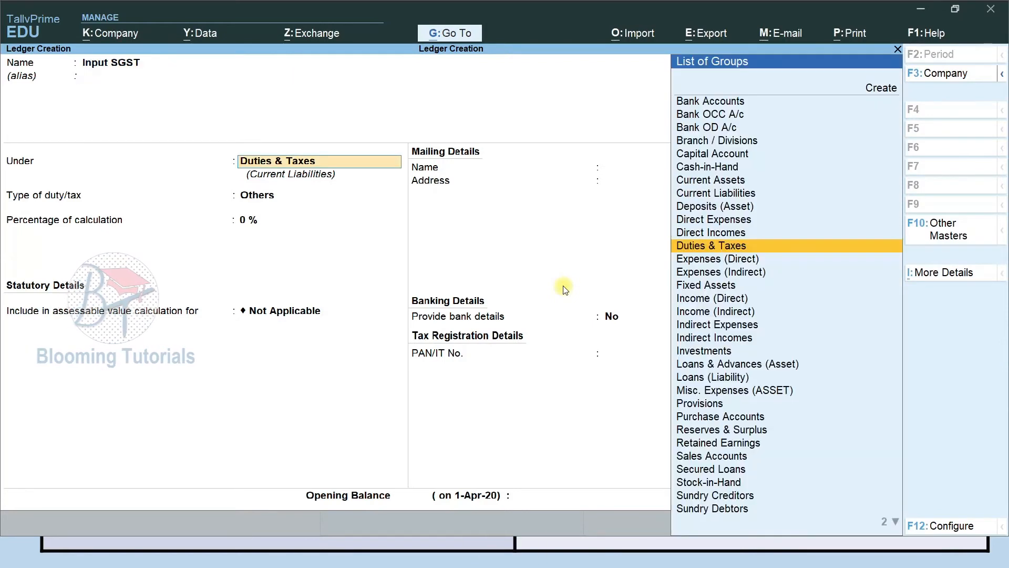
{"action": "key", "text": "Return"}
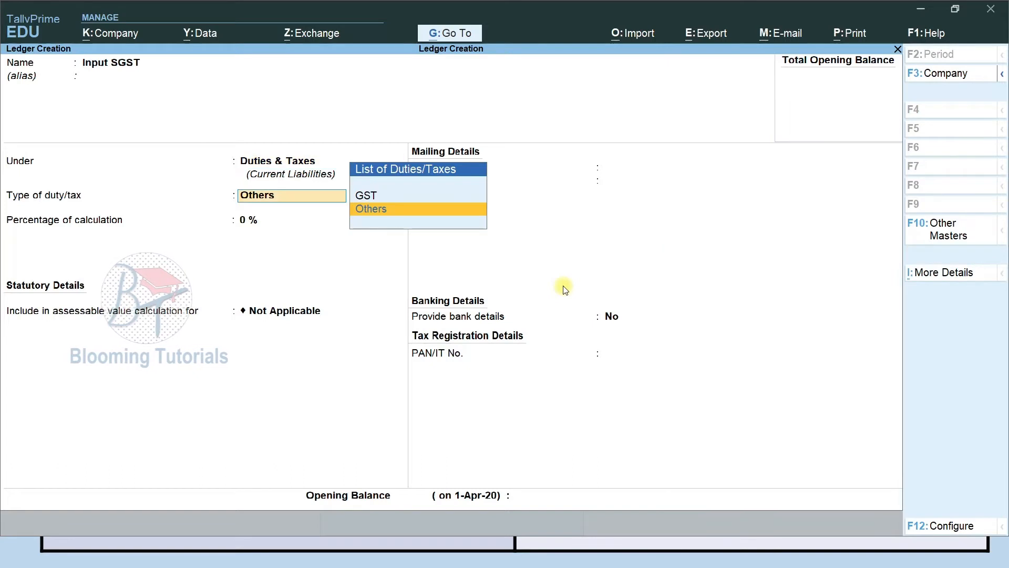
Make Input SGST a GST State Tax ledger at 0% with no rounding and save it
{"action": "key", "text": "Up"}
{"action": "key", "text": "Return"}
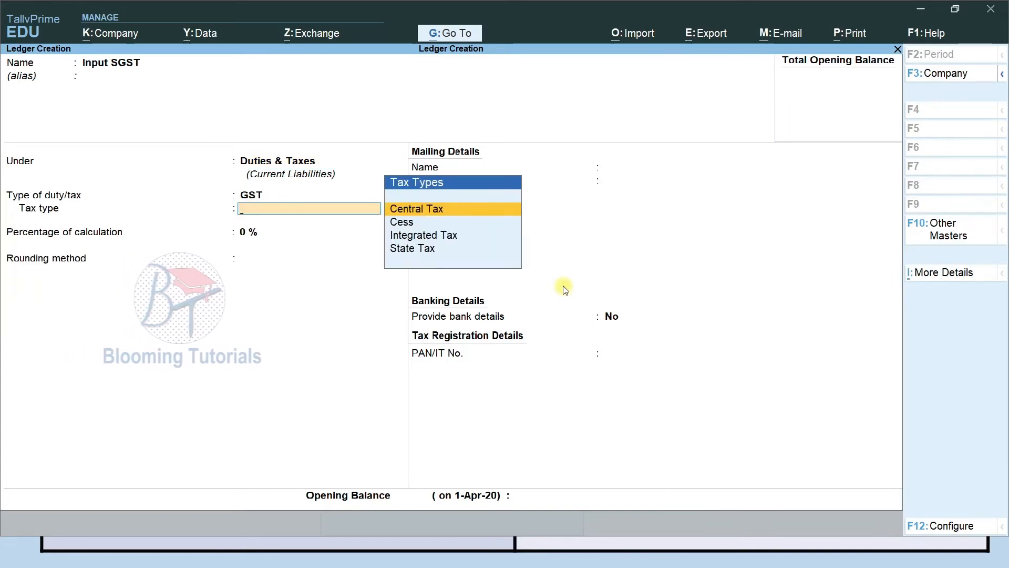
{"action": "key", "text": "Down"}
{"action": "key", "text": "Down"}
{"action": "key", "text": "Down"}
{"action": "key", "text": "Return"}
{"action": "key", "text": "Return"}
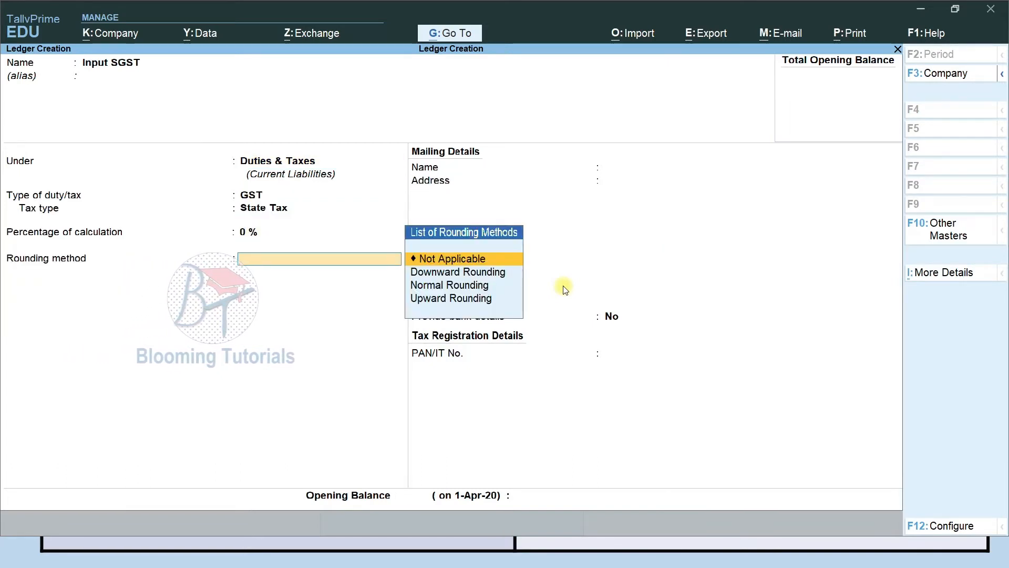
{"action": "key", "text": "Return"}
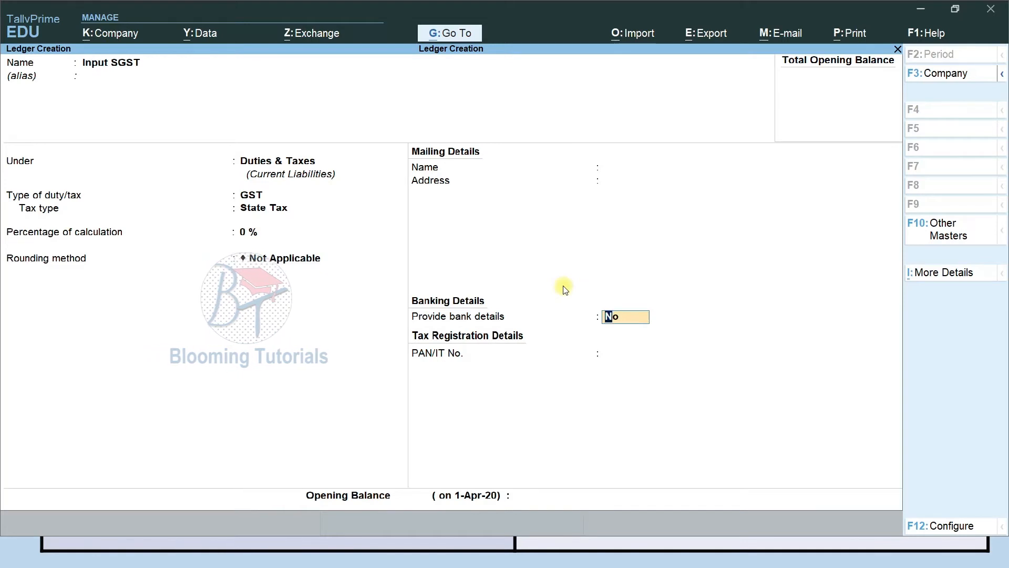
{"action": "key", "text": "ctrl"}
{"action": "key", "text": "ctrl+a"}
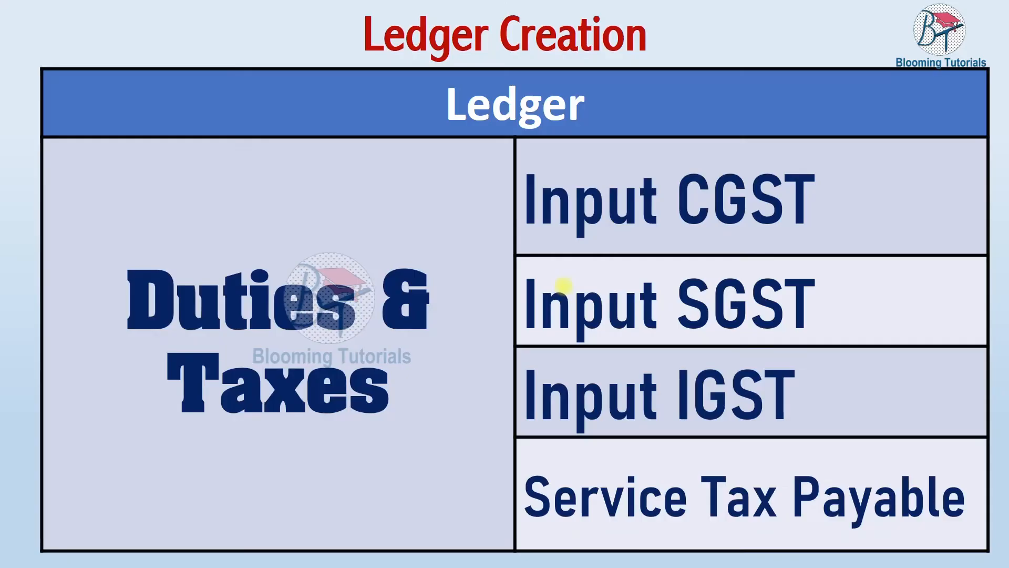
Create and save an Input IGST ledger under Duties & Taxes as GST Integrated Tax
{"action": "key", "text": "F9"}
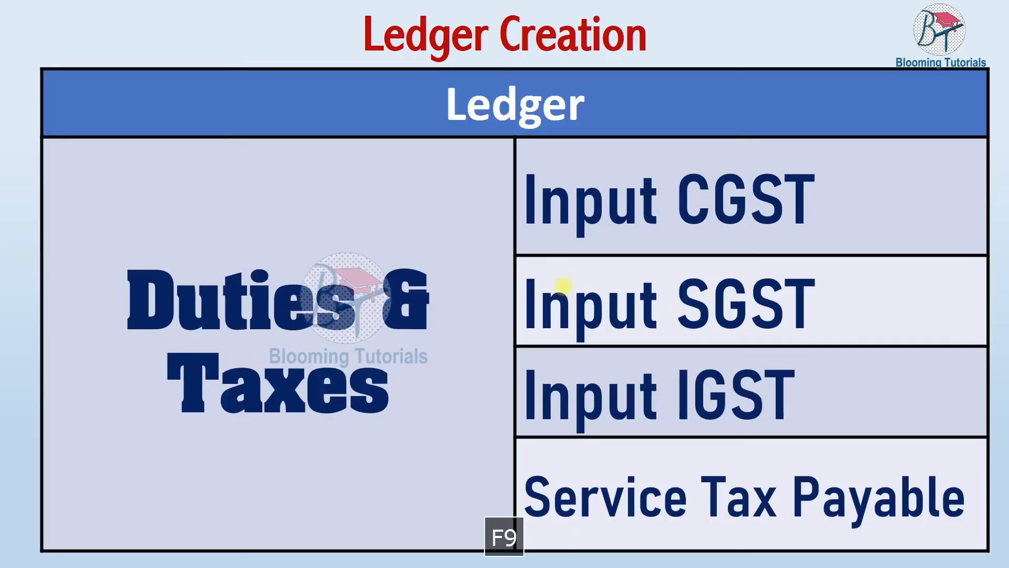
{"action": "key", "text": "alt+Tab"}
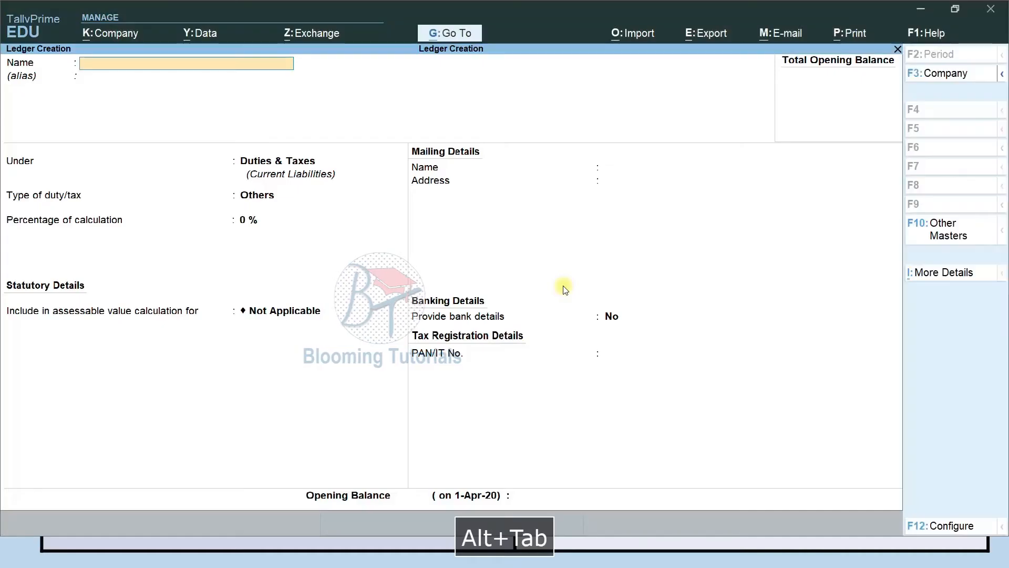
{"action": "type", "text": "Input"}
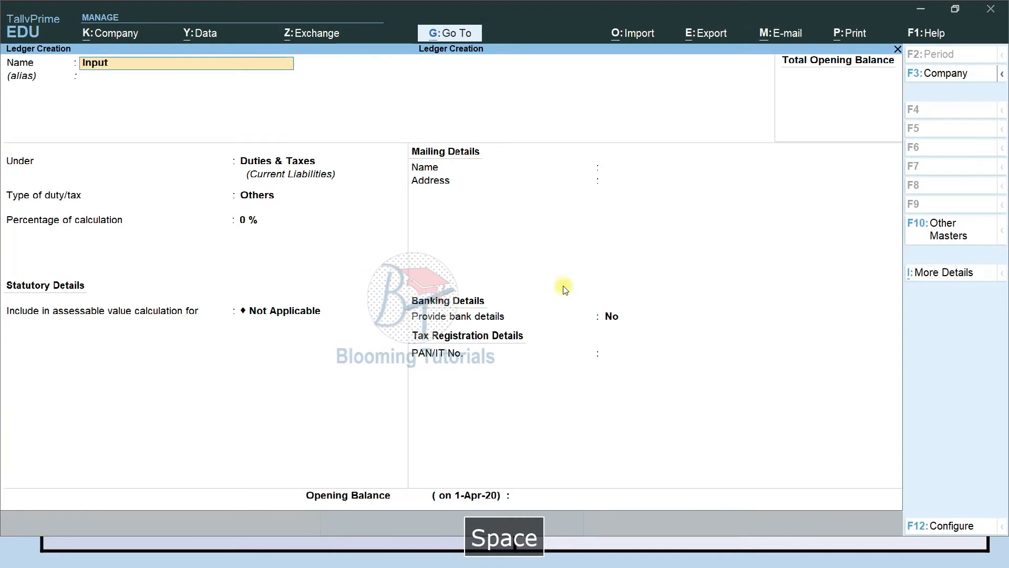
{"action": "type", "text": " IGST"}
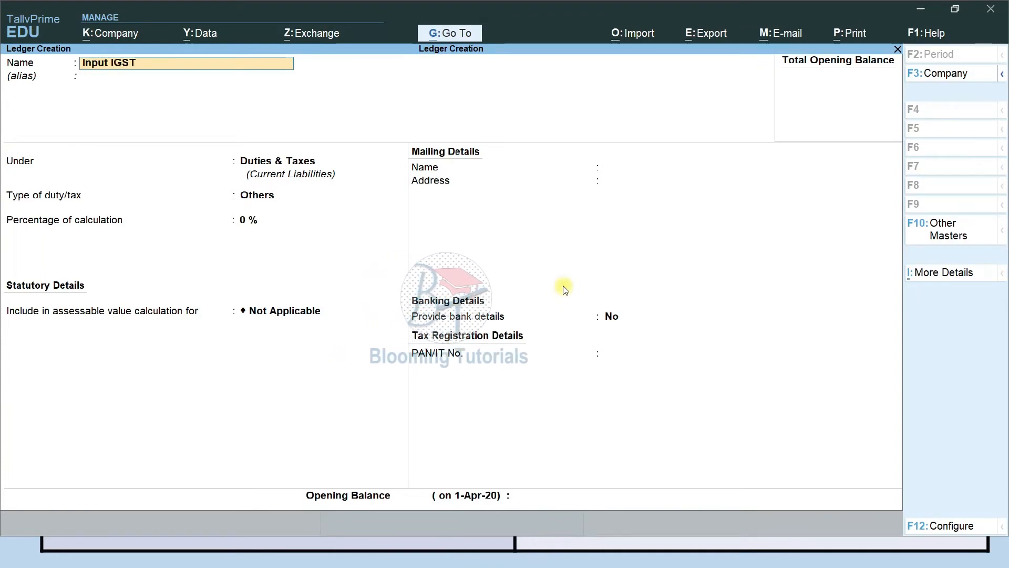
{"action": "key", "text": "Return"}
{"action": "key", "text": "Return"}
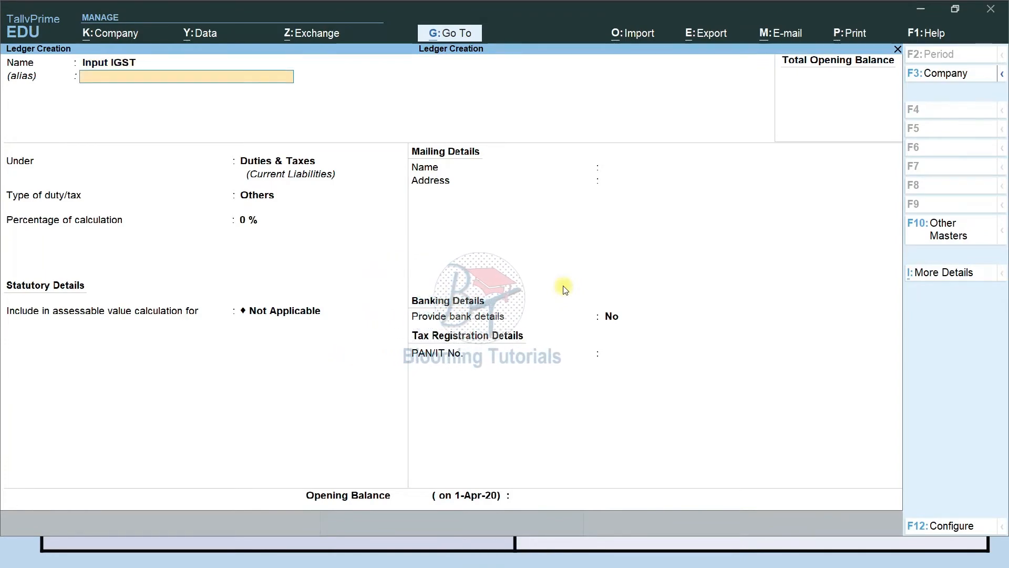
{"action": "key", "text": "Return"}
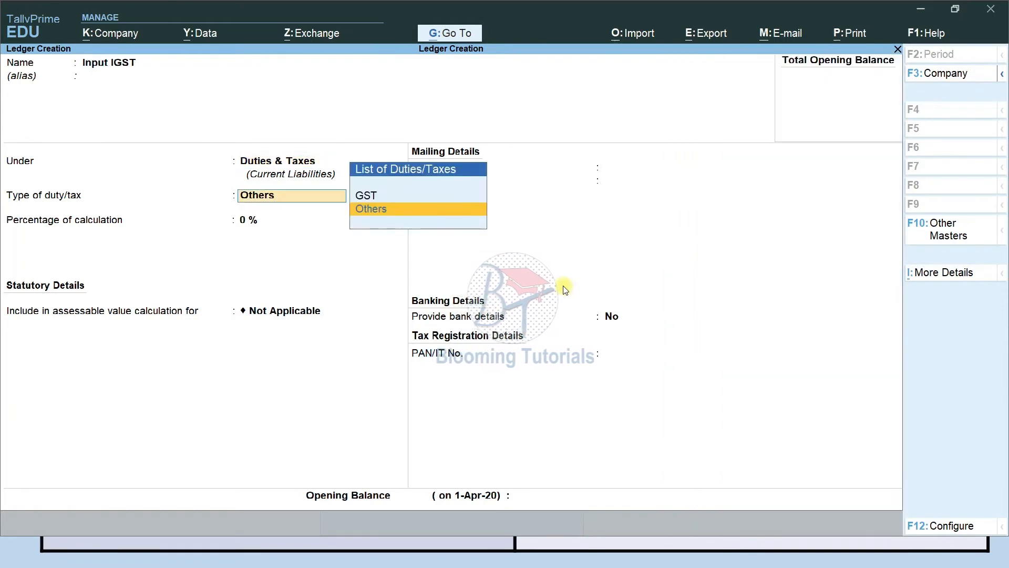
{"action": "key", "text": "Up"}
{"action": "key", "text": "Return"}
{"action": "key", "text": "Down"}
{"action": "key", "text": "Down"}
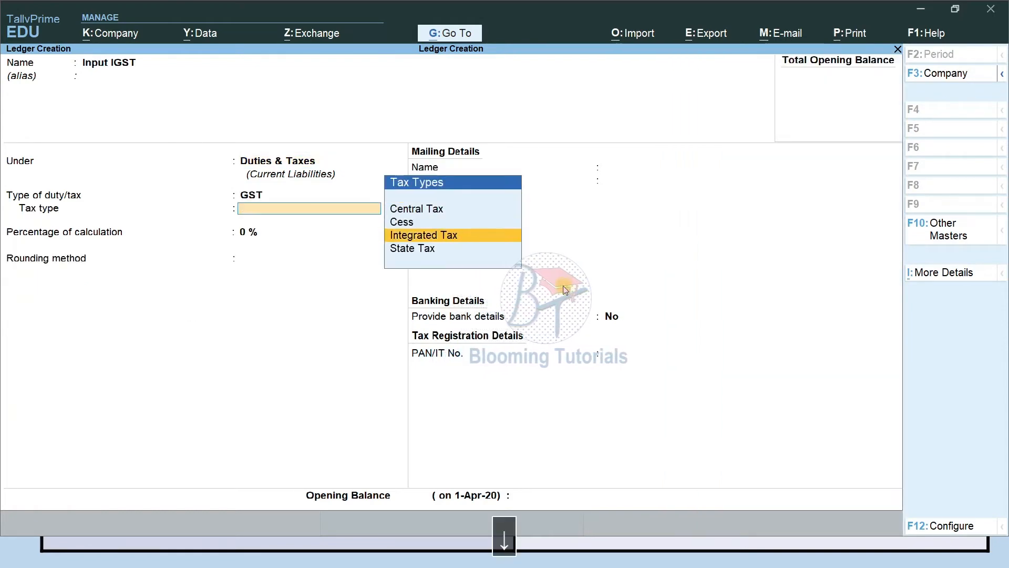
{"action": "key", "text": "Return"}
{"action": "key", "text": "Return"}
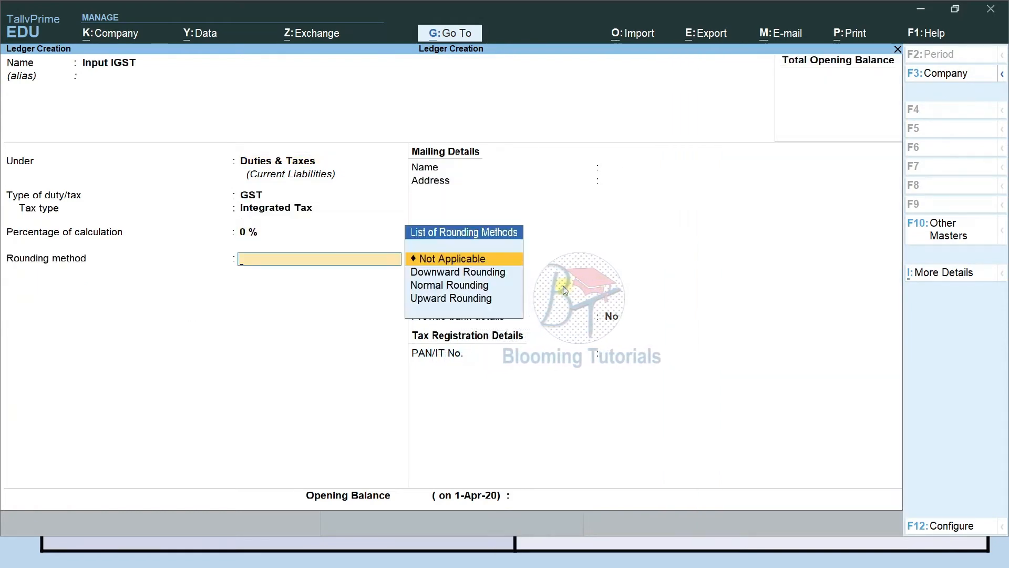
{"action": "key", "text": "ctrl+a"}
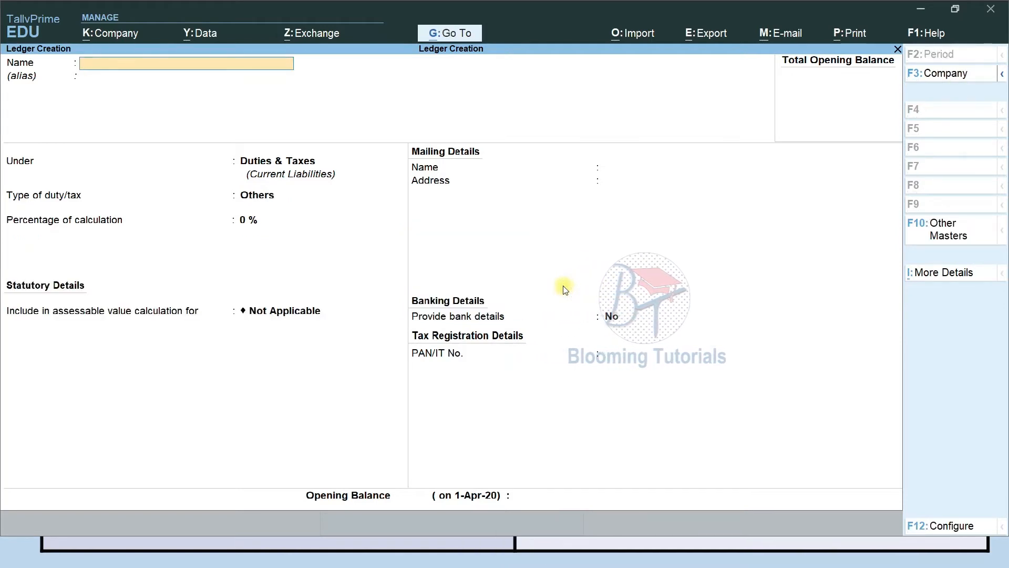
Name a new ledger 'Service Tax', fixing typos, under Duties & Taxes, then bring up Company Features
{"action": "type", "text": "Ser"}
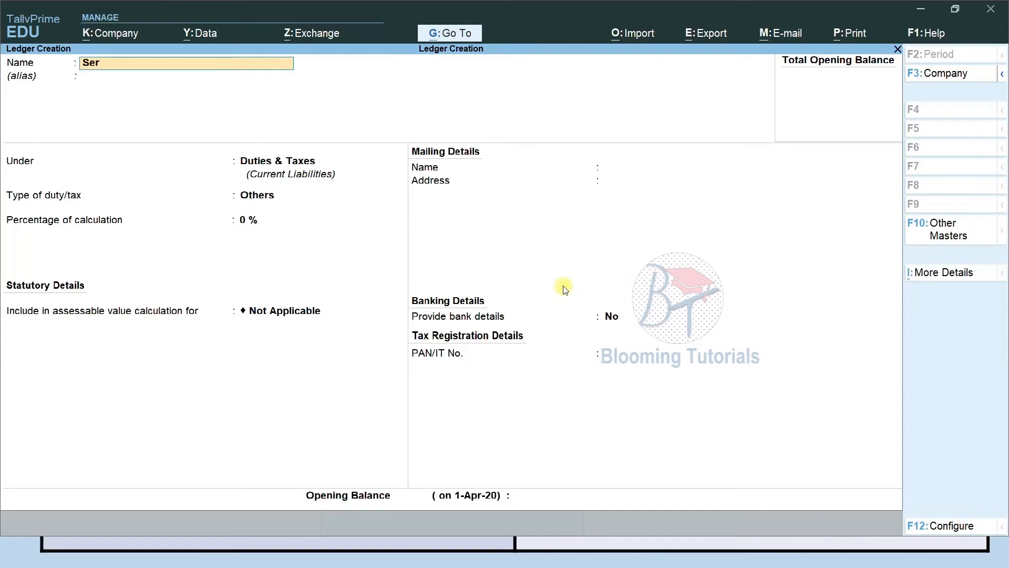
{"action": "type", "text": "ivce Tax"}
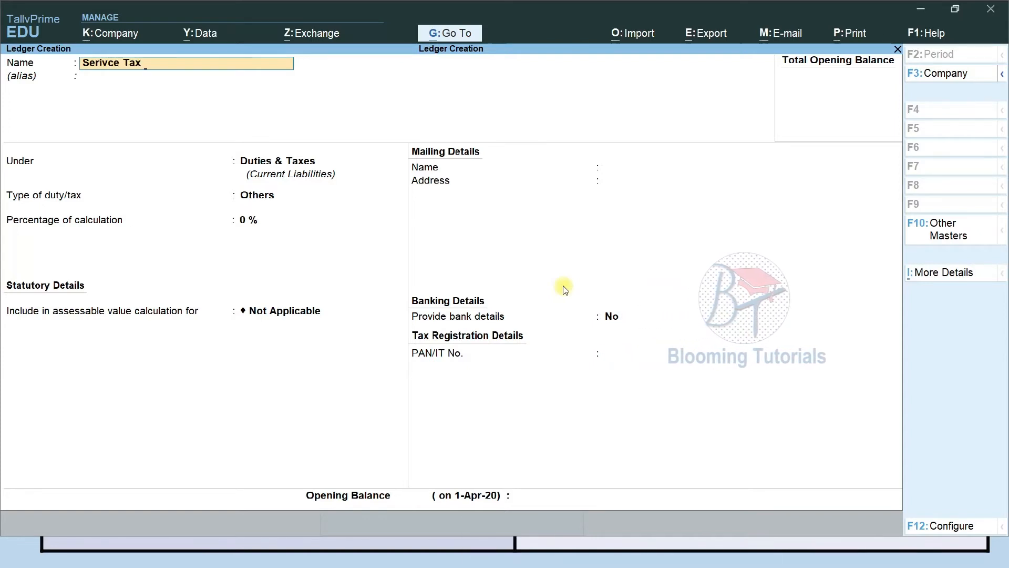
{"action": "key", "text": "BackSpace"}
{"action": "key", "text": "BackSpace"}
{"action": "key", "text": "BackSpace"}
{"action": "key", "text": "BackSpace"}
{"action": "key", "text": "BackSpace"}
{"action": "key", "text": "BackSpace"}
{"action": "key", "text": "BackSpace"}
{"action": "key", "text": "BackSpace"}
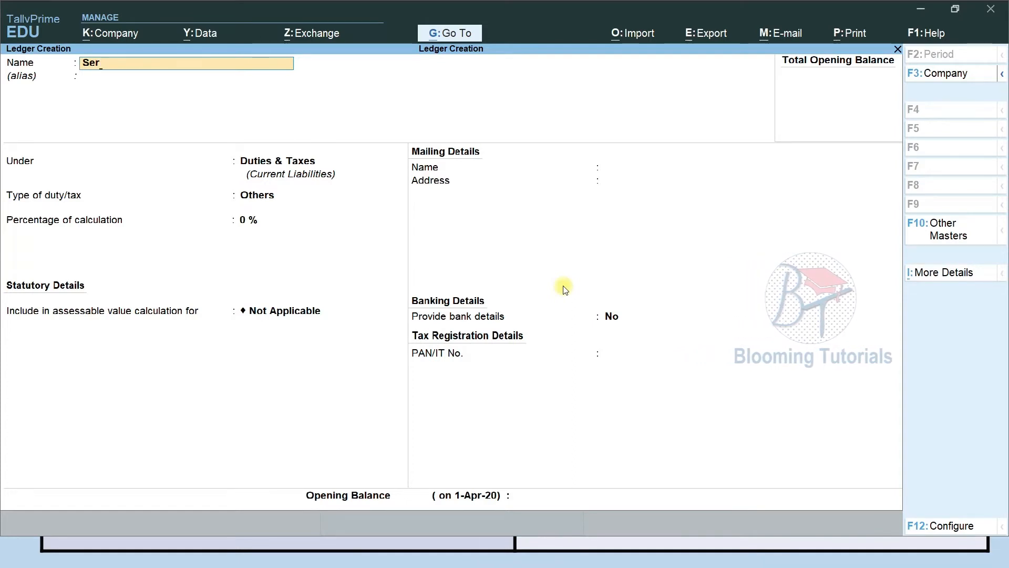
{"action": "key", "text": "BackSpace"}
{"action": "type", "text": "vice Tax"}
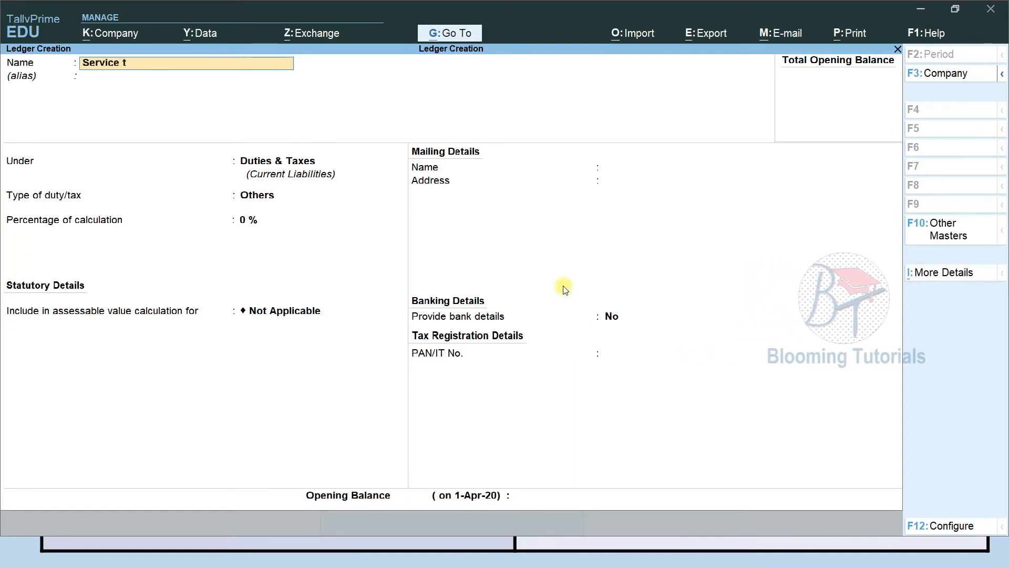
{"action": "key", "text": "Return"}
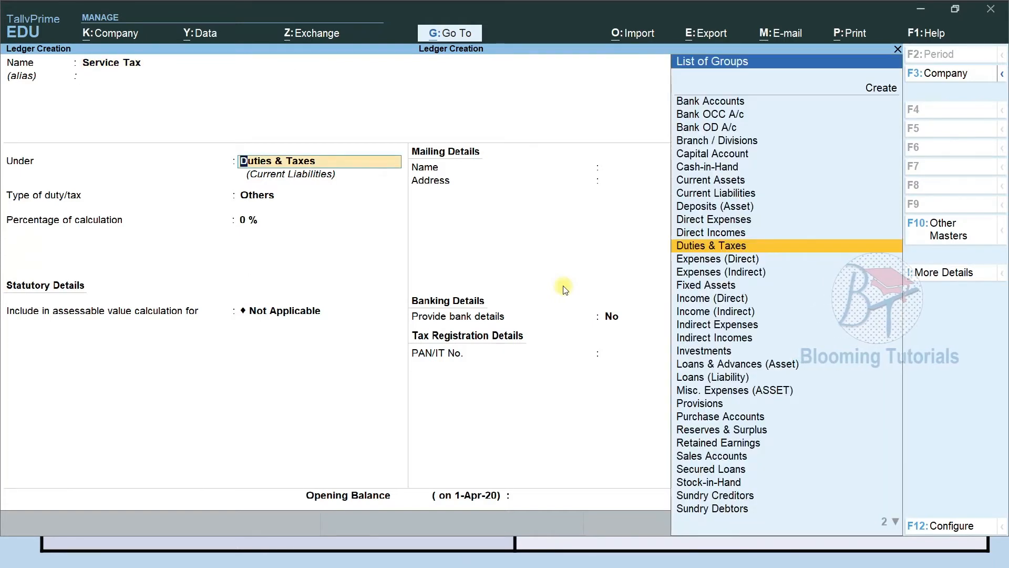
{"action": "key", "text": "Return"}
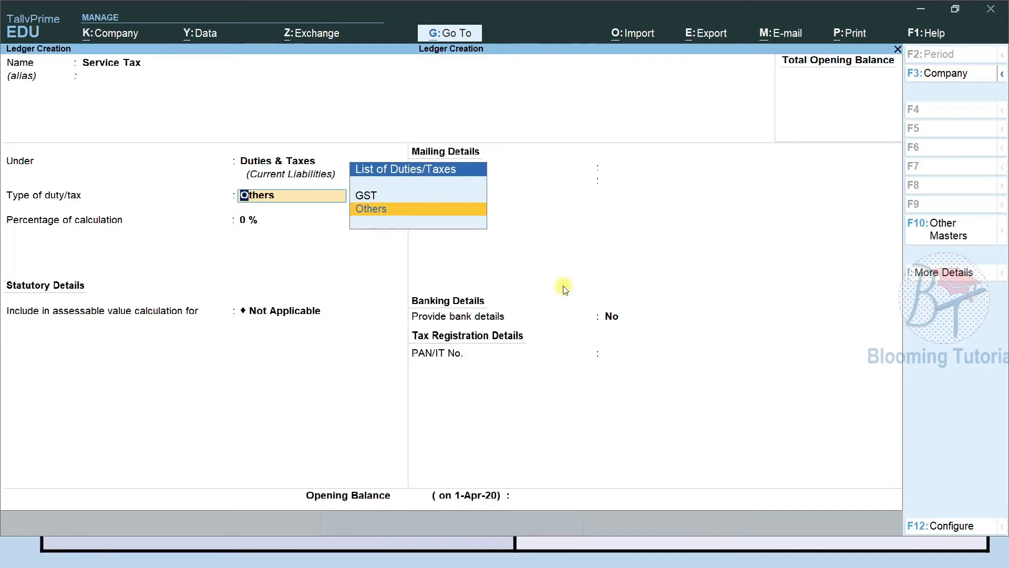
{"action": "key", "text": "F11"}
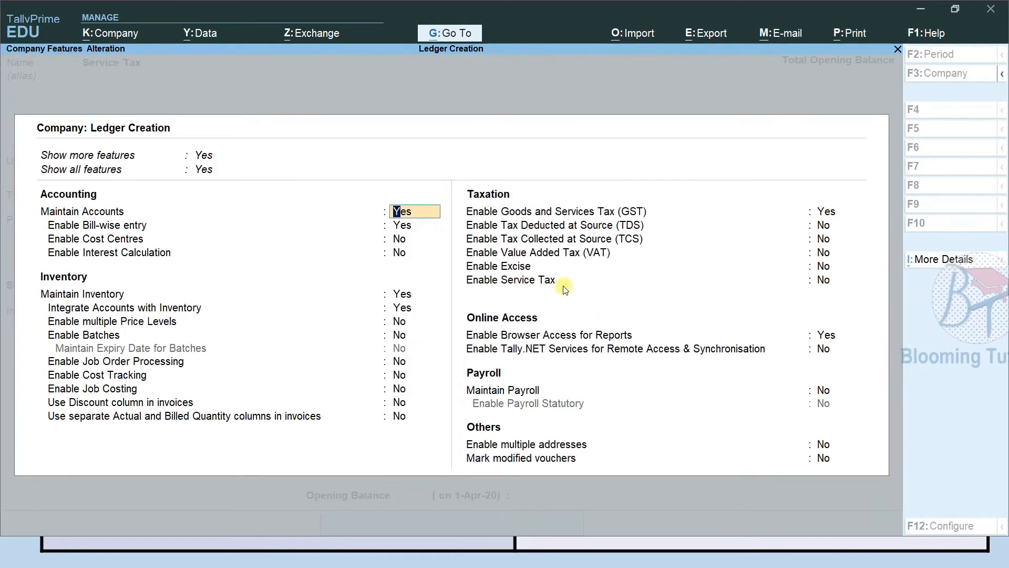
Enable Service Tax as an Individual/Proprietary/One Person Company with accrual-based liability
{"action": "key", "text": "Return"}
{"action": "key", "text": "Return"}
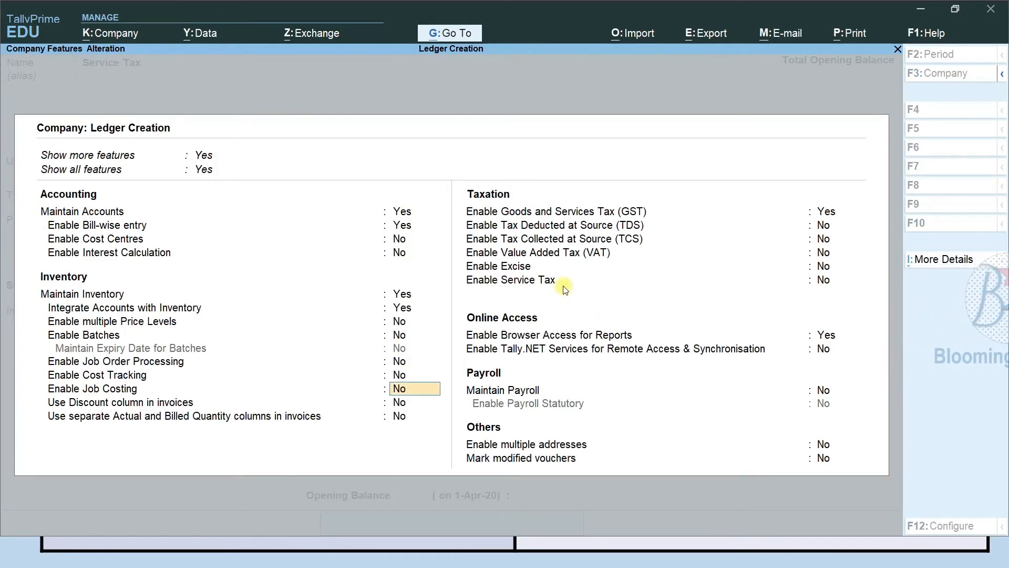
{"action": "key", "text": "Return"}
{"action": "key", "text": "Return"}
{"action": "key", "text": "Return"}
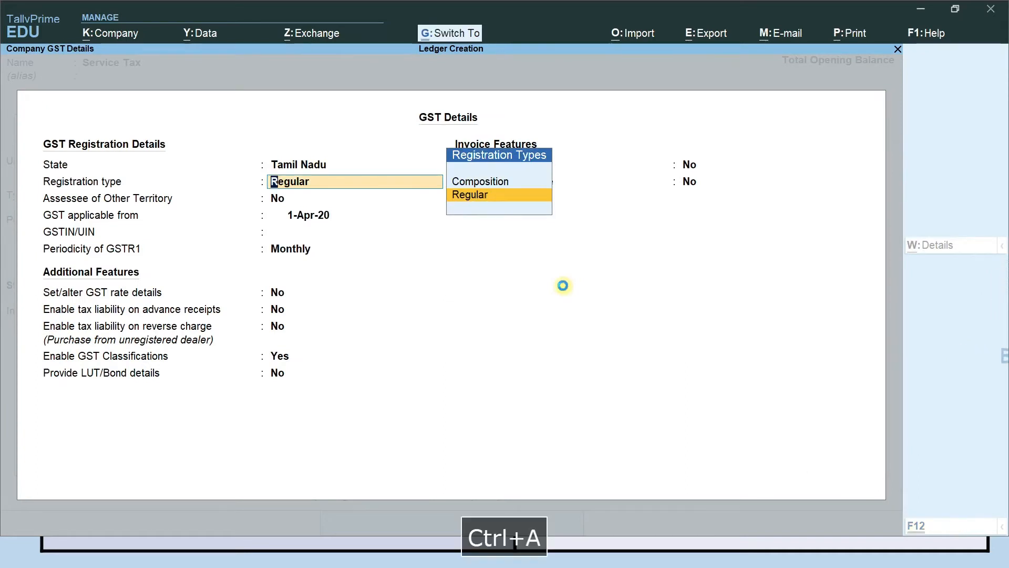
{"action": "key", "text": "ctrl+a"}
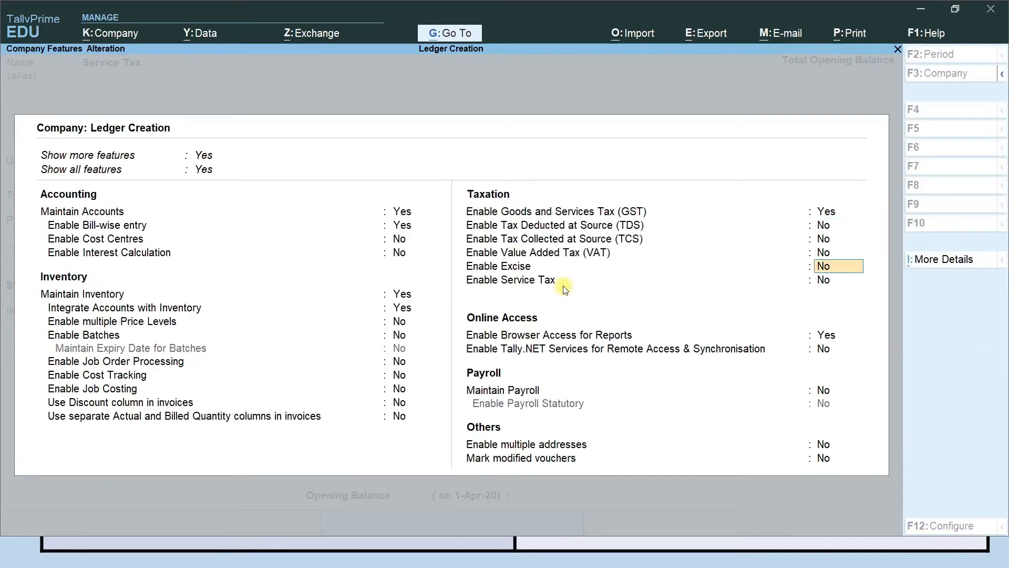
{"action": "key", "text": "y"}
{"action": "key", "text": "Return"}
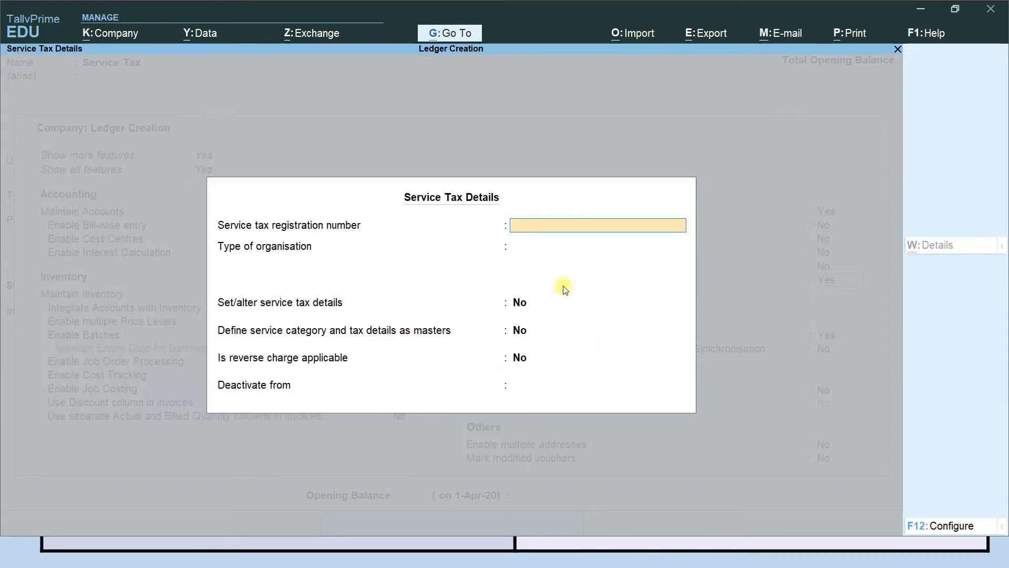
{"action": "key", "text": "Return"}
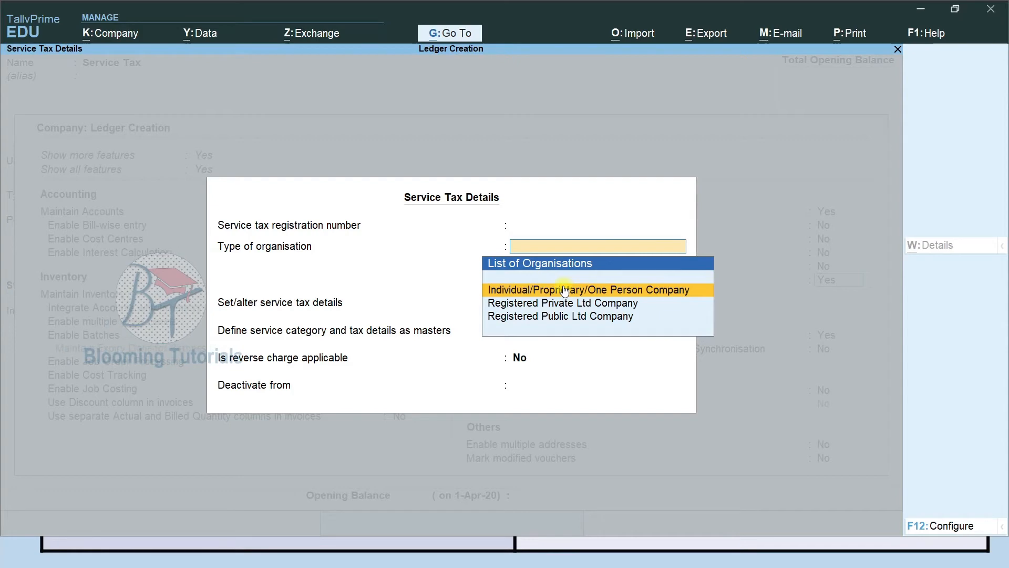
{"action": "left_click", "coordinate": [565, 291]}
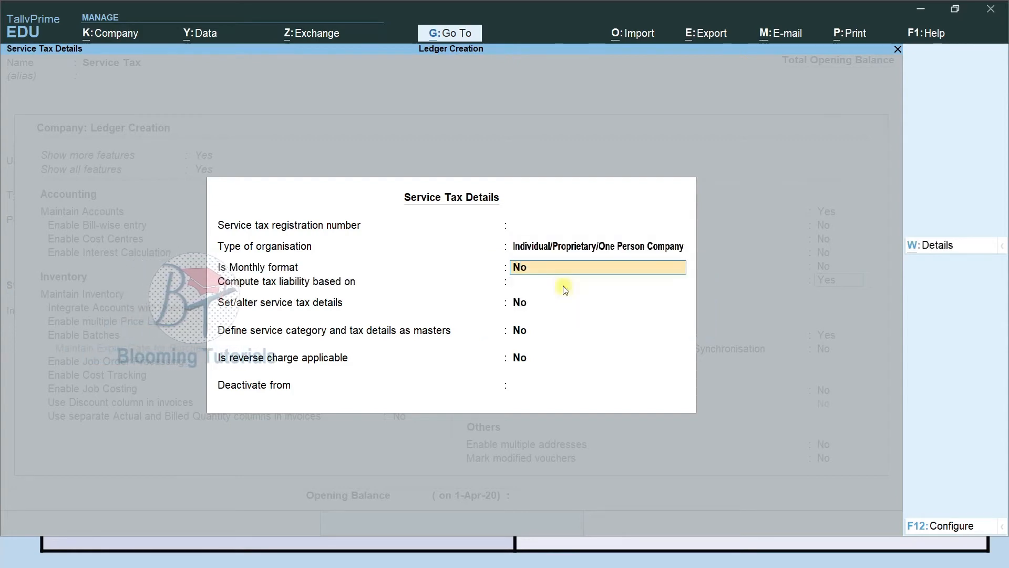
{"action": "key", "text": "Return"}
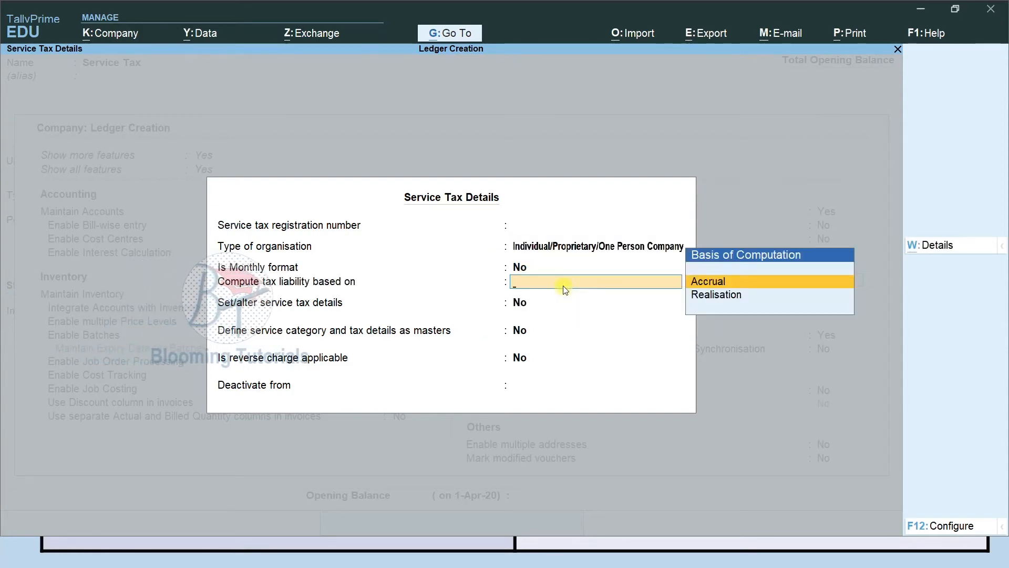
{"action": "key", "text": "Return"}
{"action": "key", "text": "Return"}
{"action": "key", "text": "Return"}
{"action": "key", "text": "Return"}
{"action": "key", "text": "Return"}
{"action": "key", "text": "Return"}
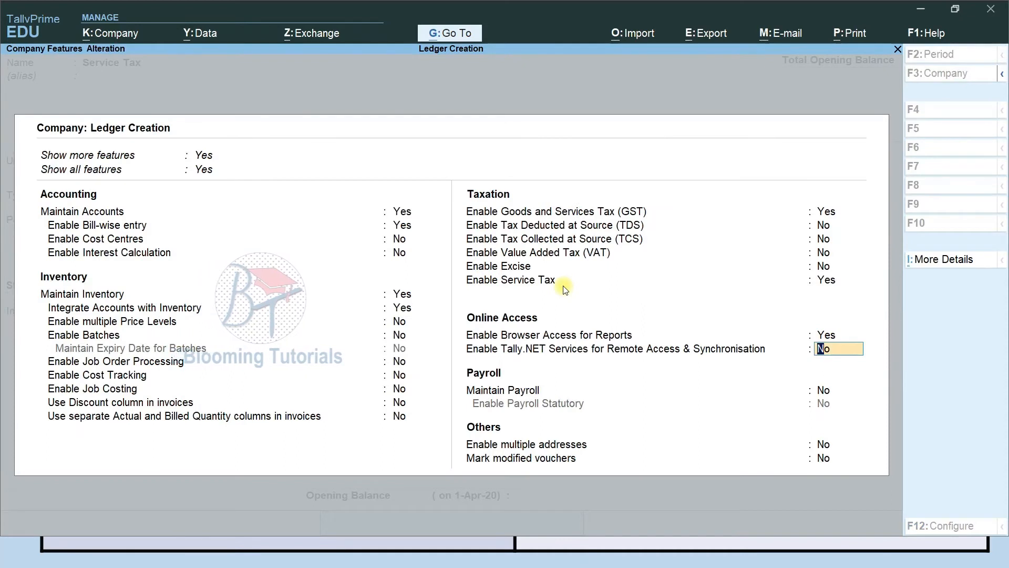
Set the ledger's duty type and tax head both to Service Tax and save it
{"action": "key", "text": "ctrl+a"}
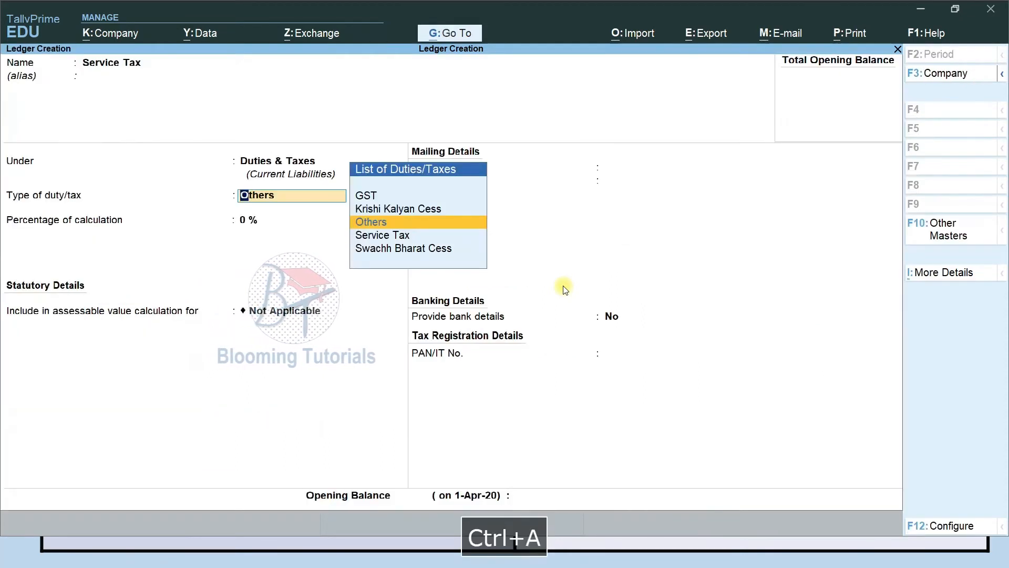
{"action": "key", "text": "Down"}
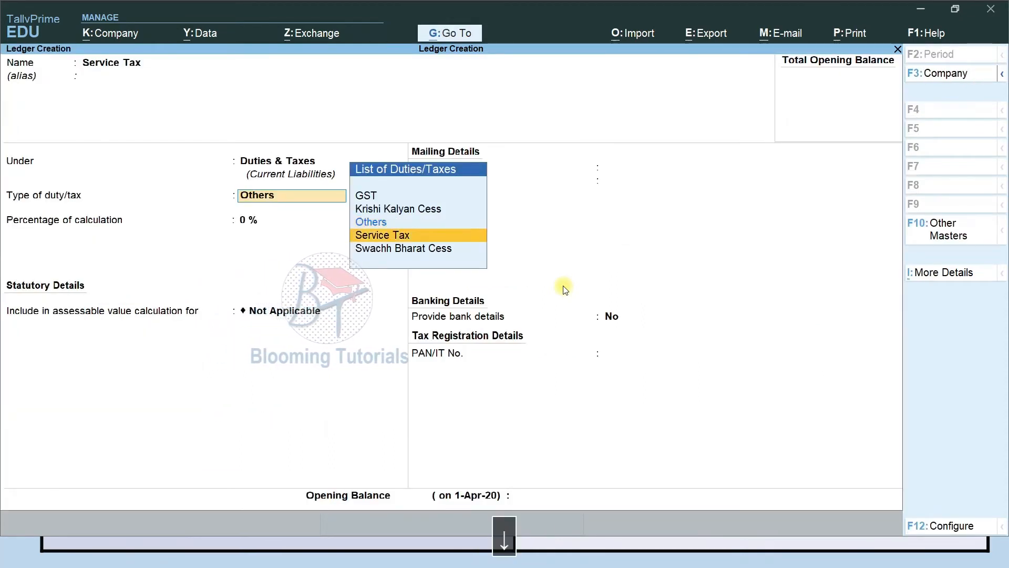
{"action": "key", "text": "Return"}
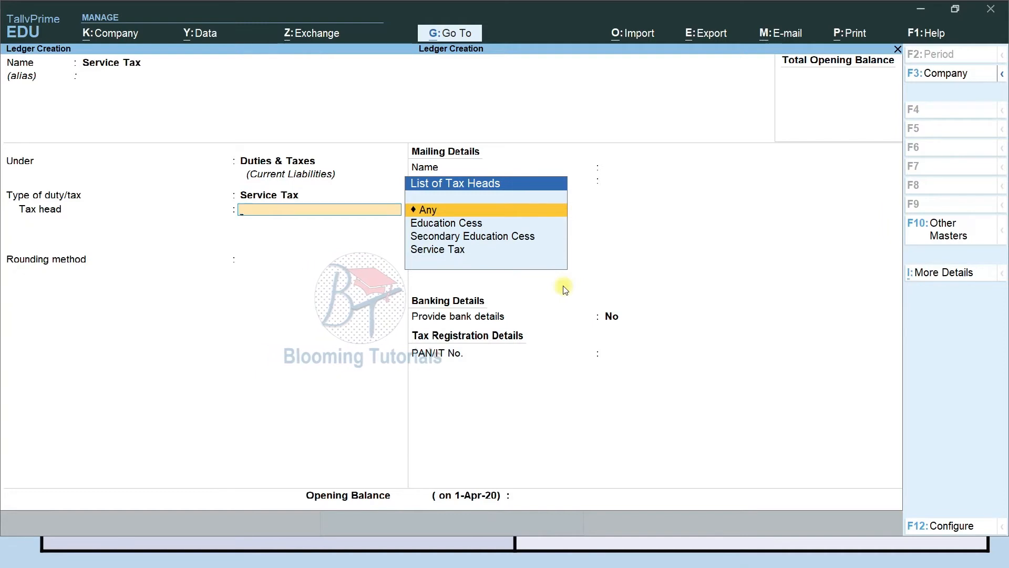
{"action": "key", "text": "Down"}
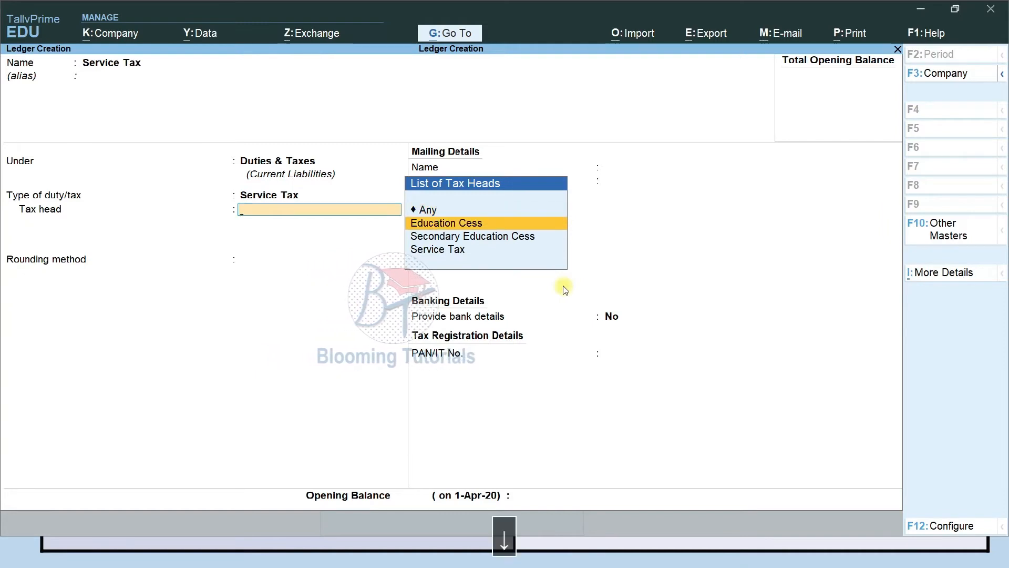
{"action": "key", "text": "Down"}
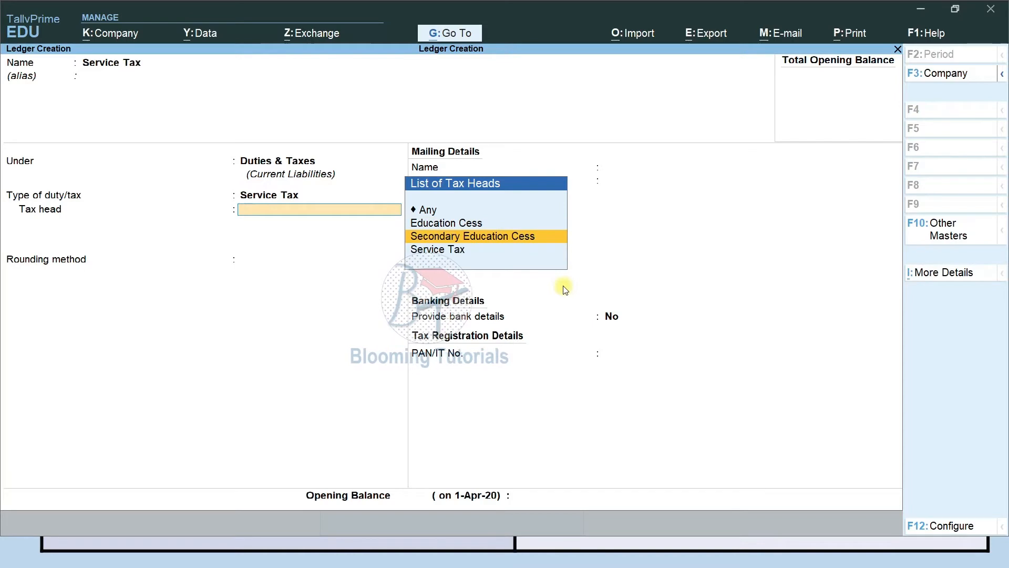
{"action": "key", "text": "Down"}
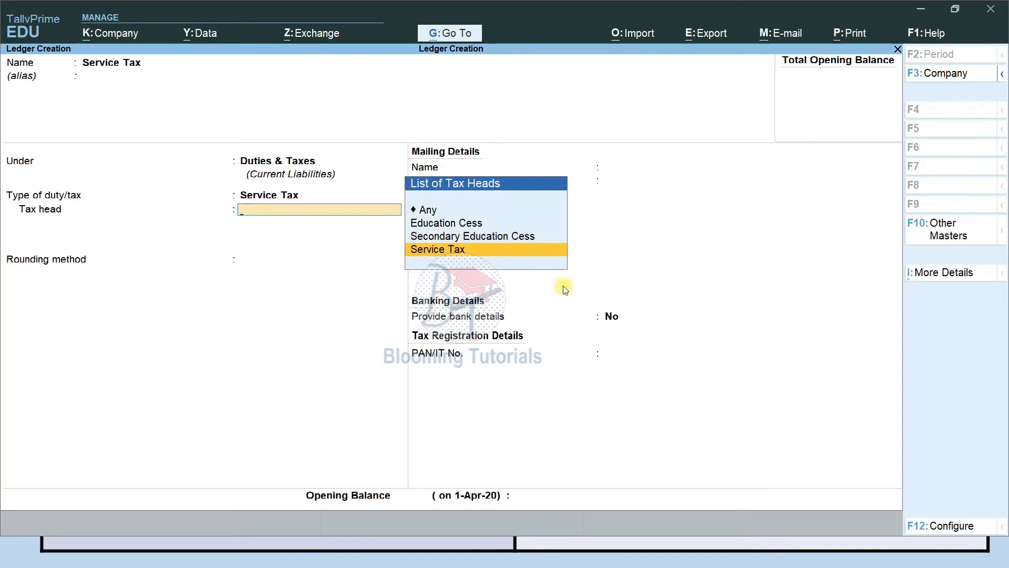
{"action": "key", "text": "Return"}
{"action": "key", "text": "Return"}
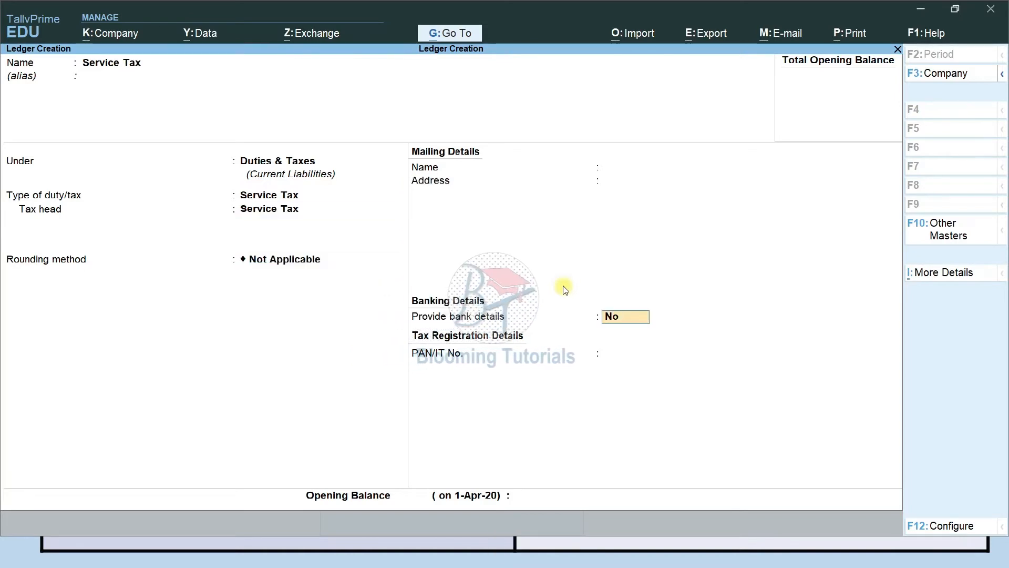
{"action": "key", "text": "ctrl+a"}
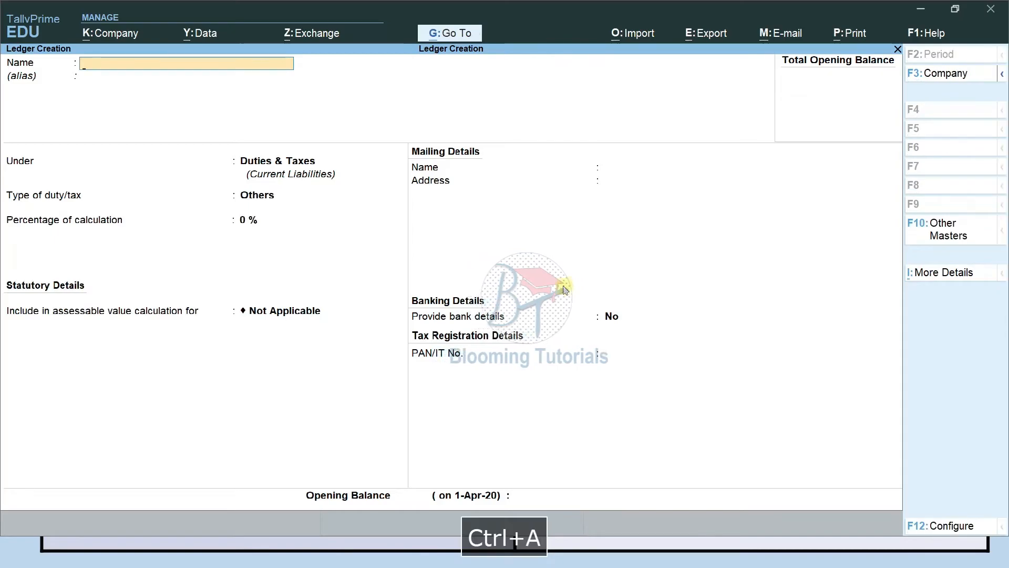
{"action": "key", "text": "alt+Tab"}
Fill in ledger Output CGST under Duties & Taxes, duty type GST, tax type Central Tax
{"action": "key", "text": "Down"}
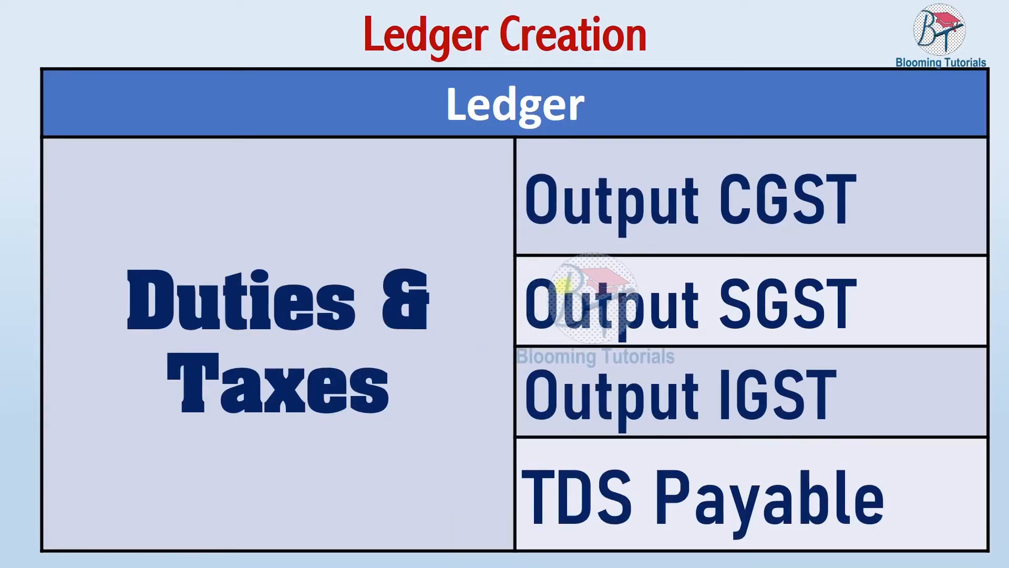
{"action": "key", "text": "alt+Tab"}
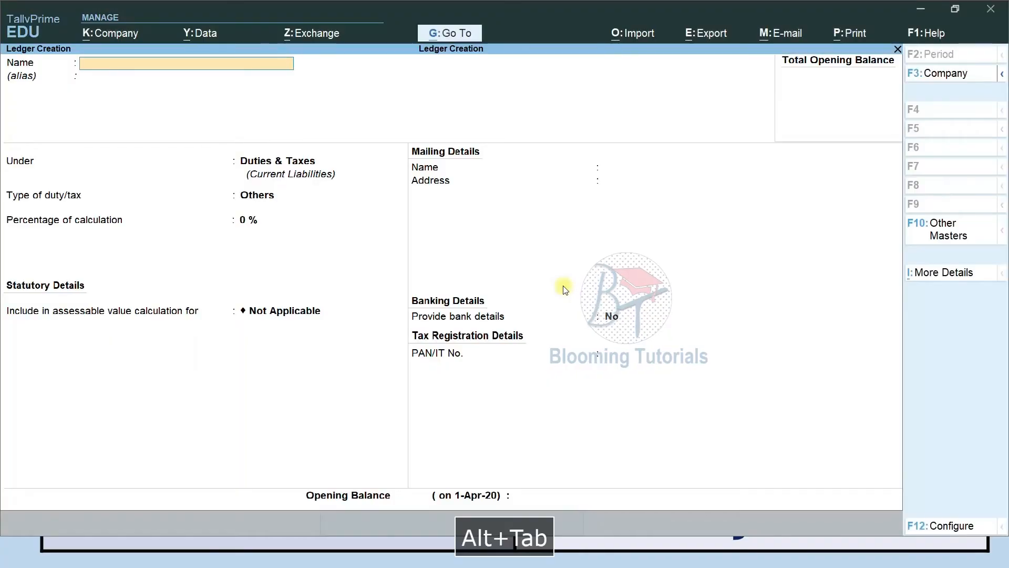
{"action": "type", "text": "Output CGST"}
{"action": "key", "text": "Return"}
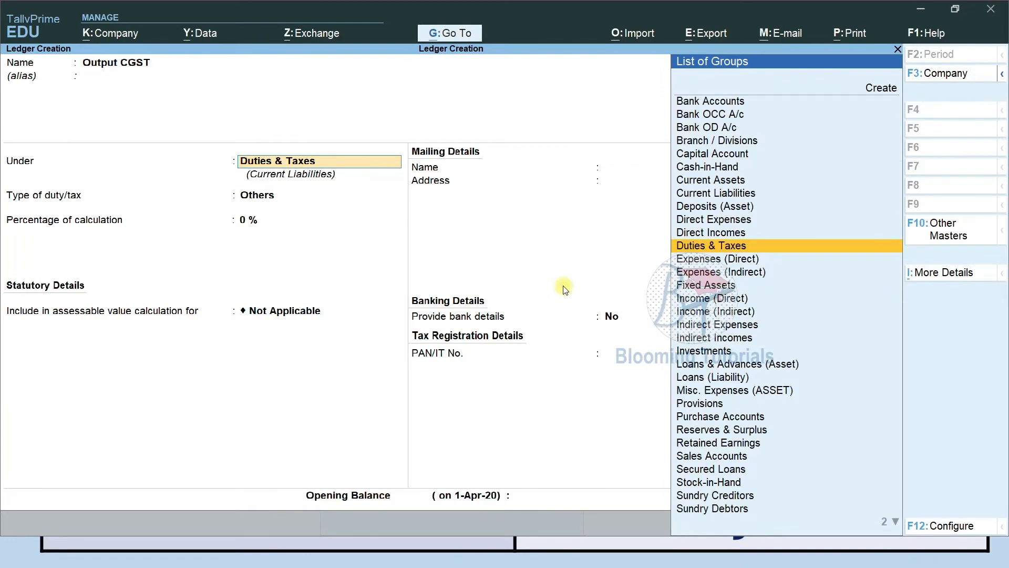
{"action": "key", "text": "Return"}
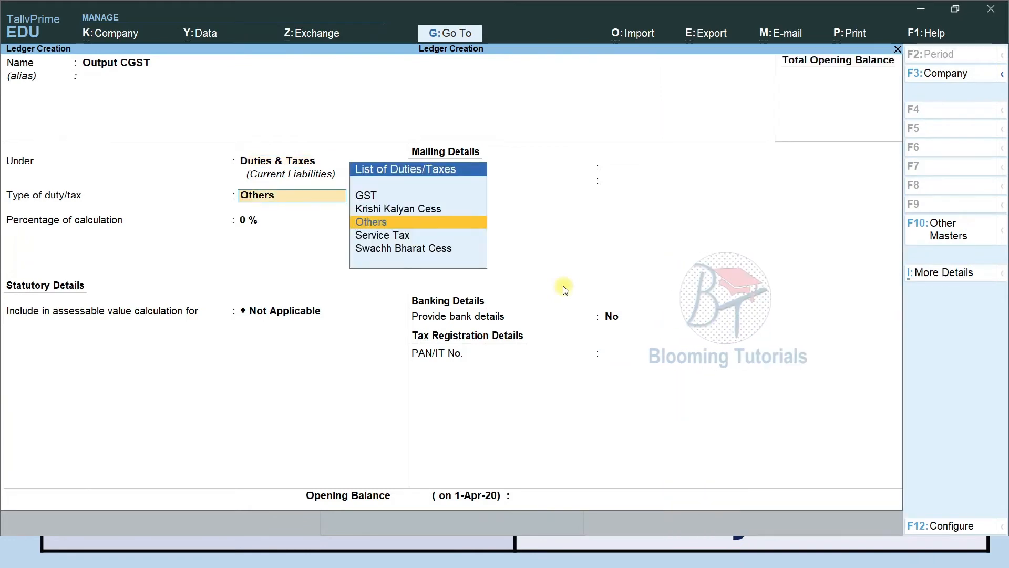
{"action": "key", "text": "Up"}
{"action": "key", "text": "Up"}
{"action": "key", "text": "Return"}
{"action": "key", "text": "Down"}
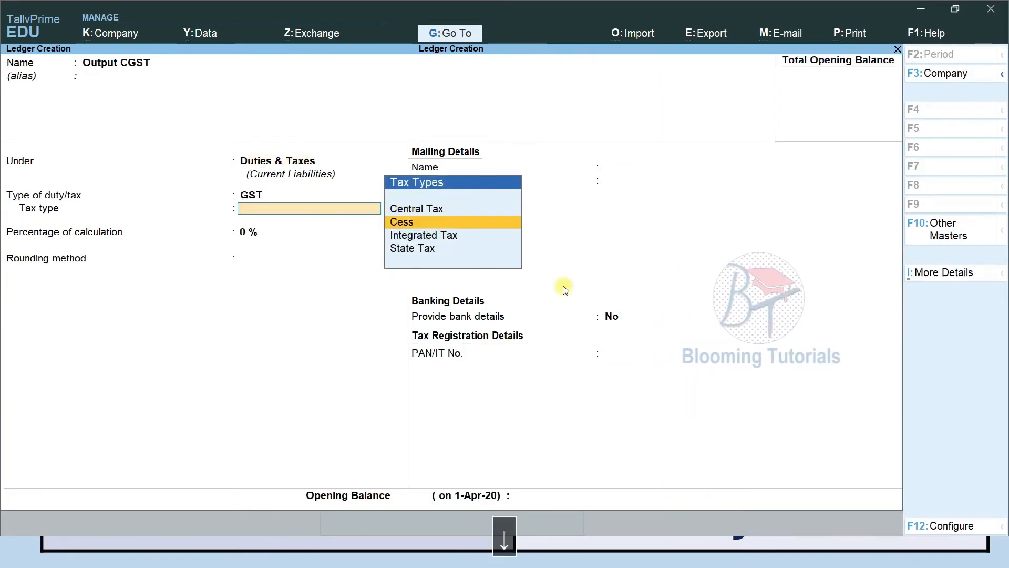
{"action": "key", "text": "Up"}
{"action": "key", "text": "Return"}
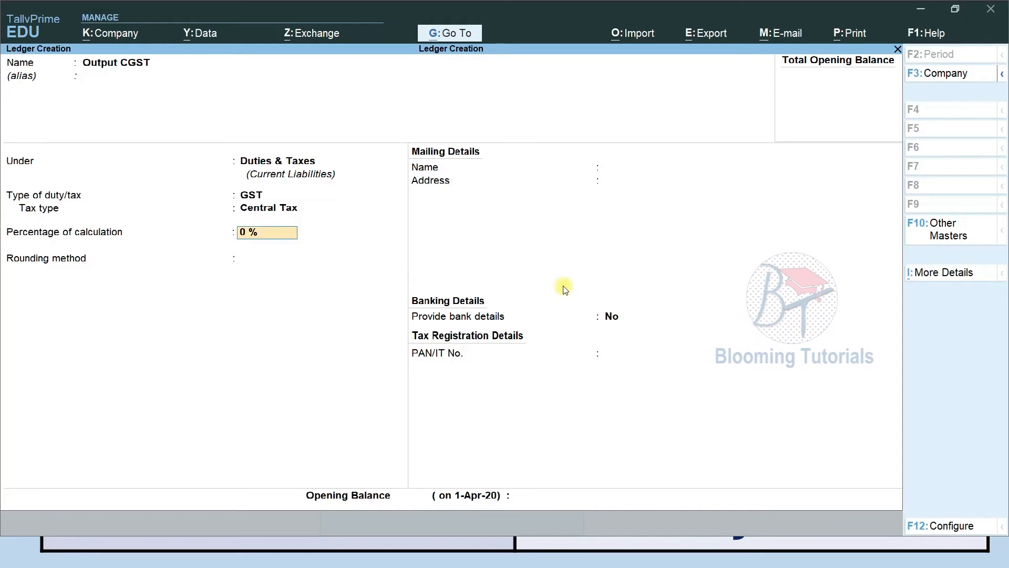
Save Output CGST, then create and save Output SGST as a GST State Tax ledger
{"action": "key", "text": "ctrl+a"}
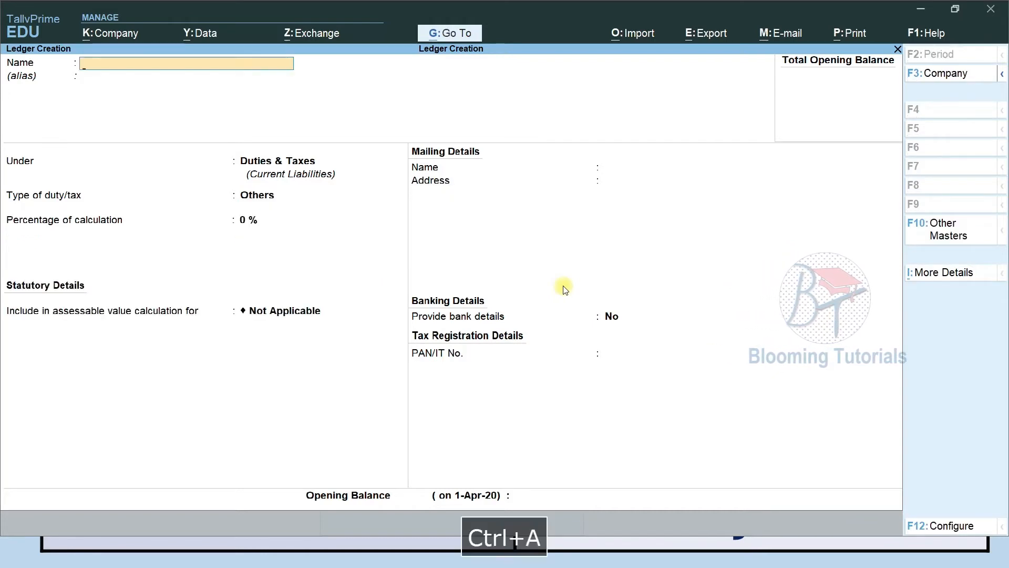
{"action": "type", "text": "O"}
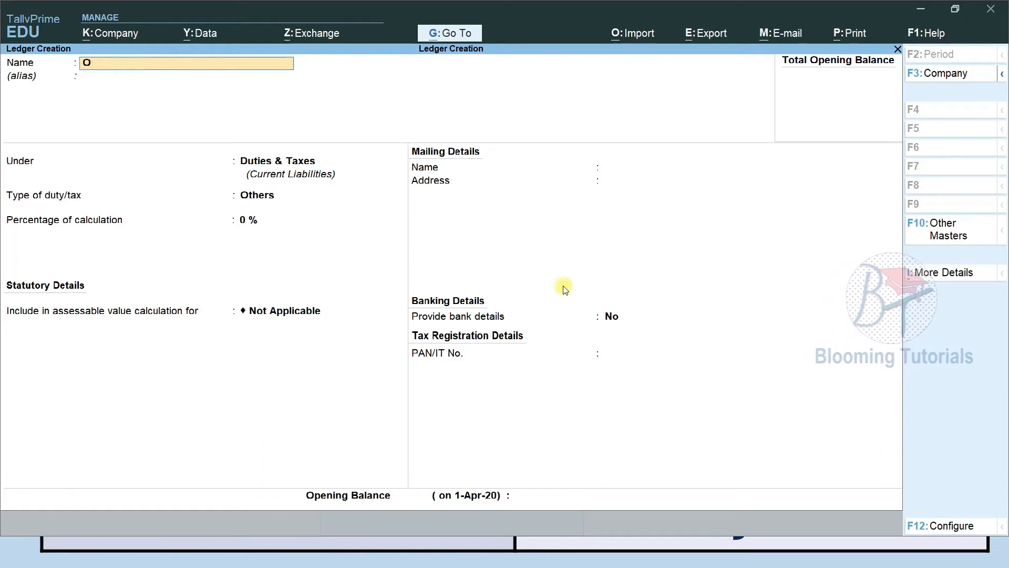
{"action": "type", "text": "uput SGt SGST"}
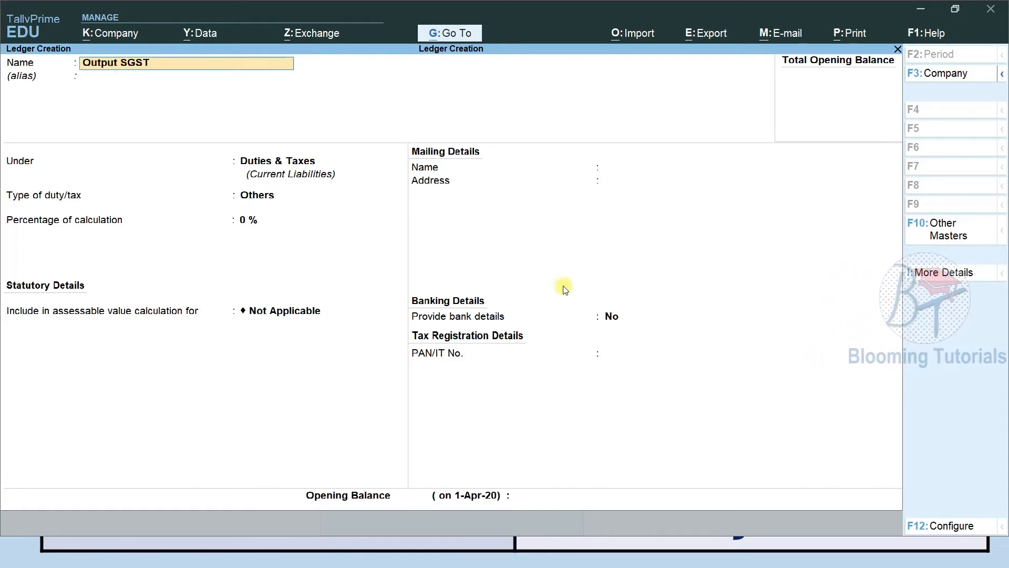
{"action": "key", "text": "Return"}
{"action": "key", "text": "Return"}
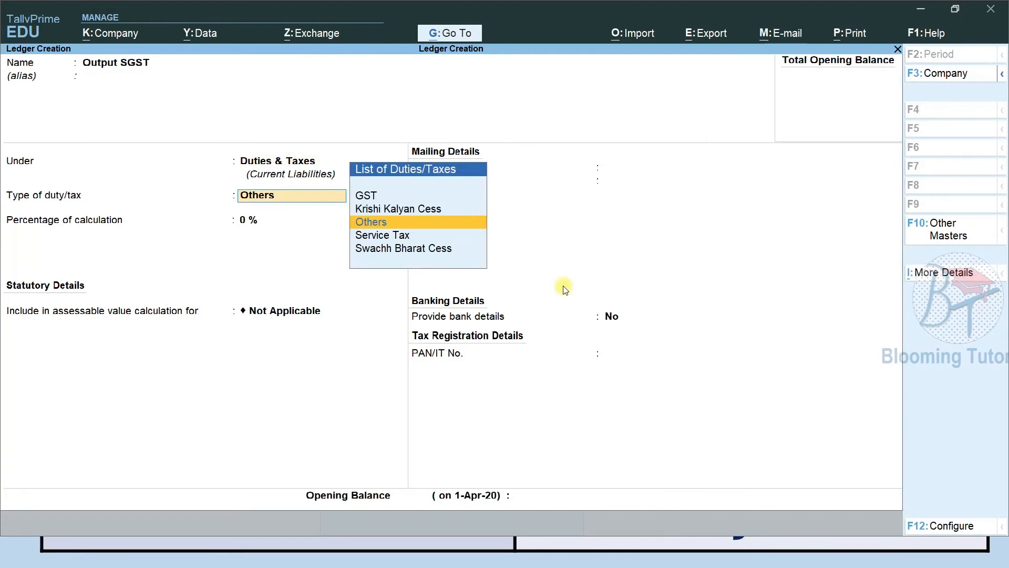
{"action": "key", "text": "Up"}
{"action": "key", "text": "Up"}
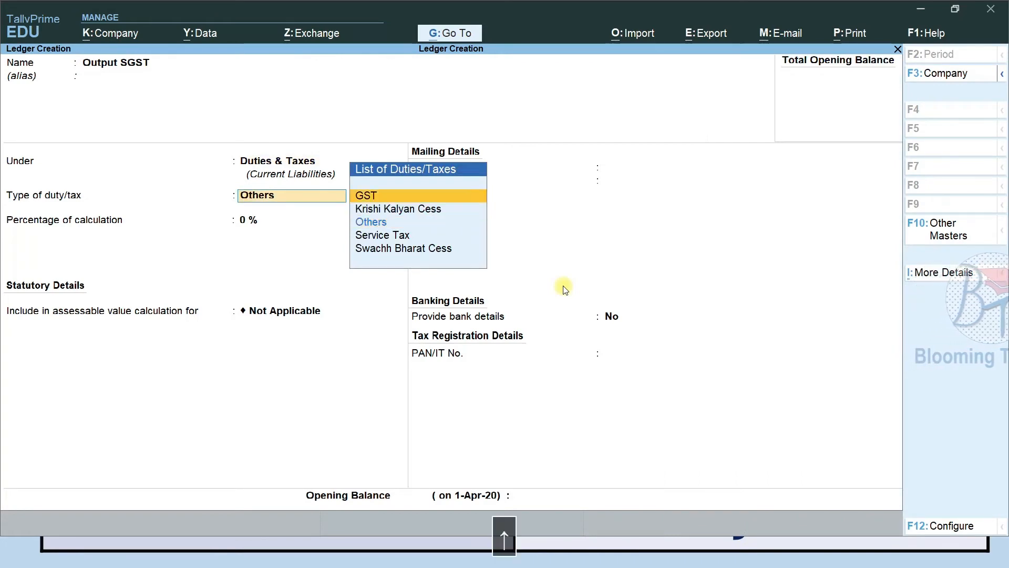
{"action": "key", "text": "Return"}
{"action": "key", "text": "Down"}
{"action": "key", "text": "Down"}
{"action": "key", "text": "Down"}
{"action": "key", "text": "Return"}
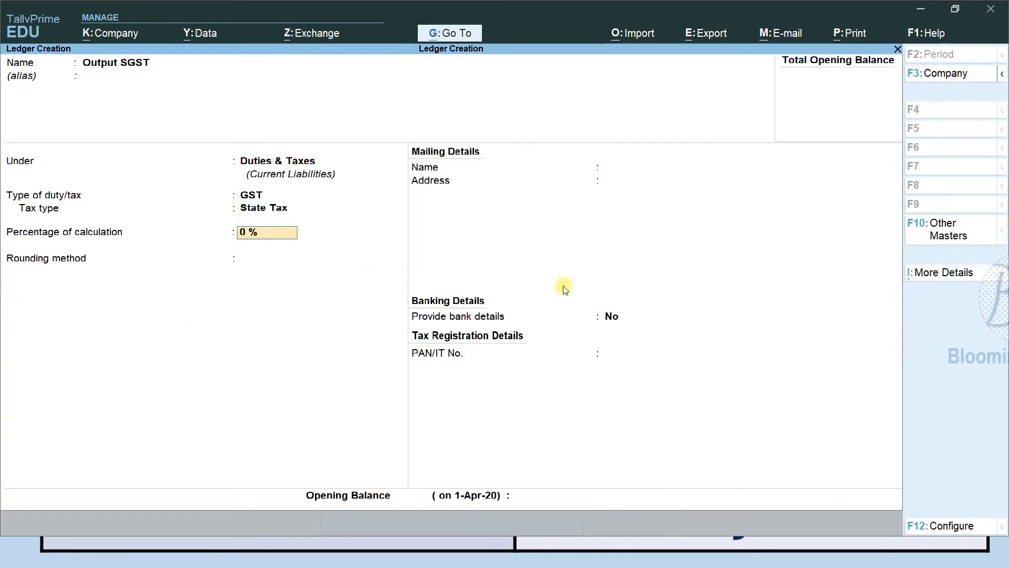
{"action": "key", "text": "ctrl+a"}
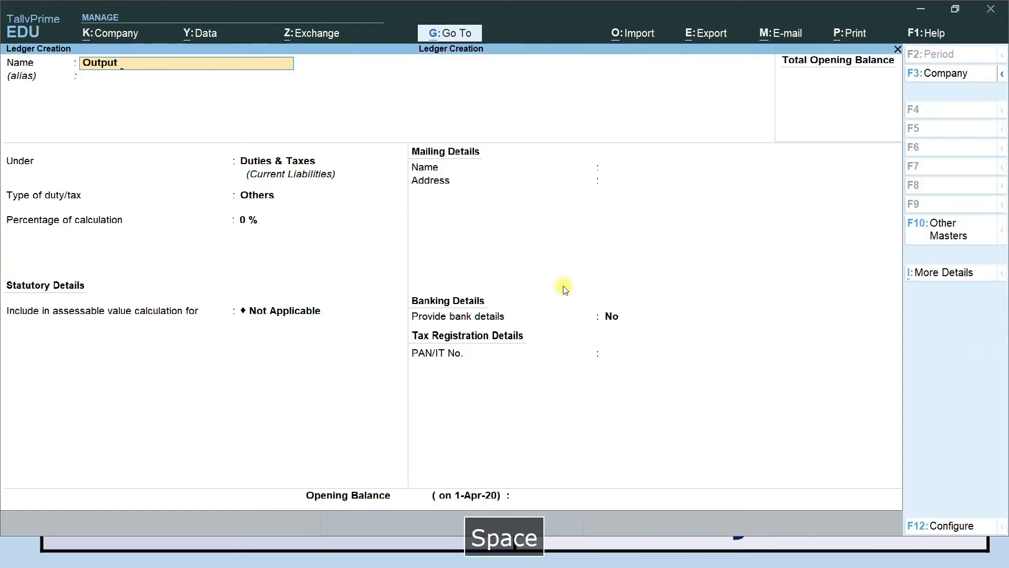
Create and save Output IGST under Duties & Taxes as a GST Integrated Tax ledger
{"action": "type", "text": "Output IGST"}
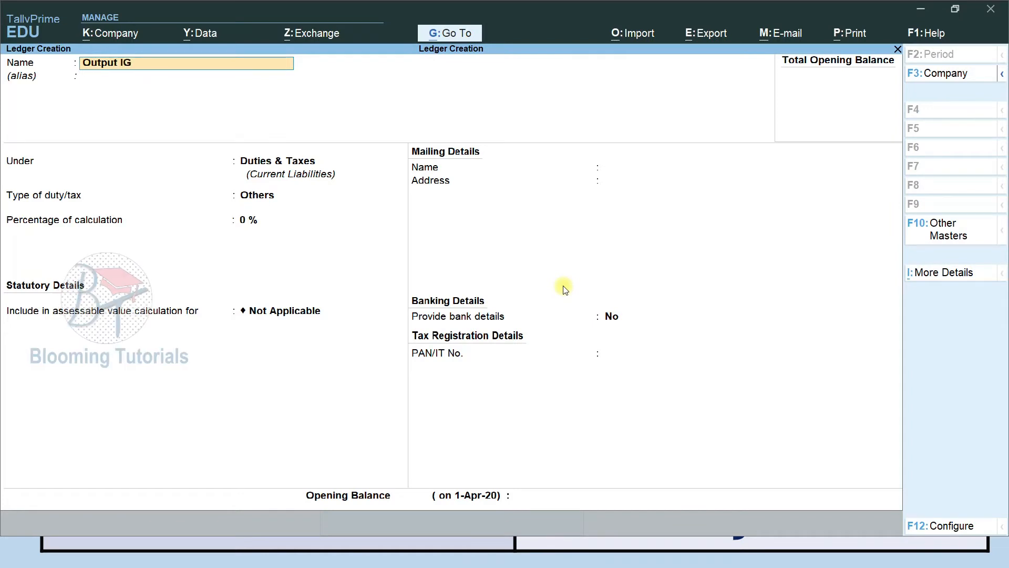
{"action": "key", "text": "Return"}
{"action": "key", "text": "Return"}
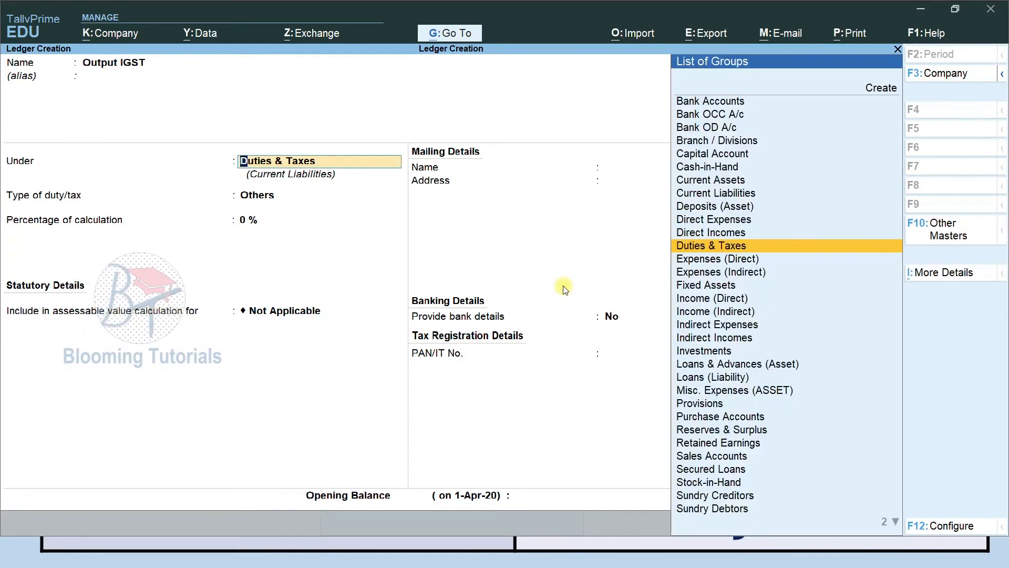
{"action": "key", "text": "Return"}
{"action": "key", "text": "Up"}
{"action": "key", "text": "Up"}
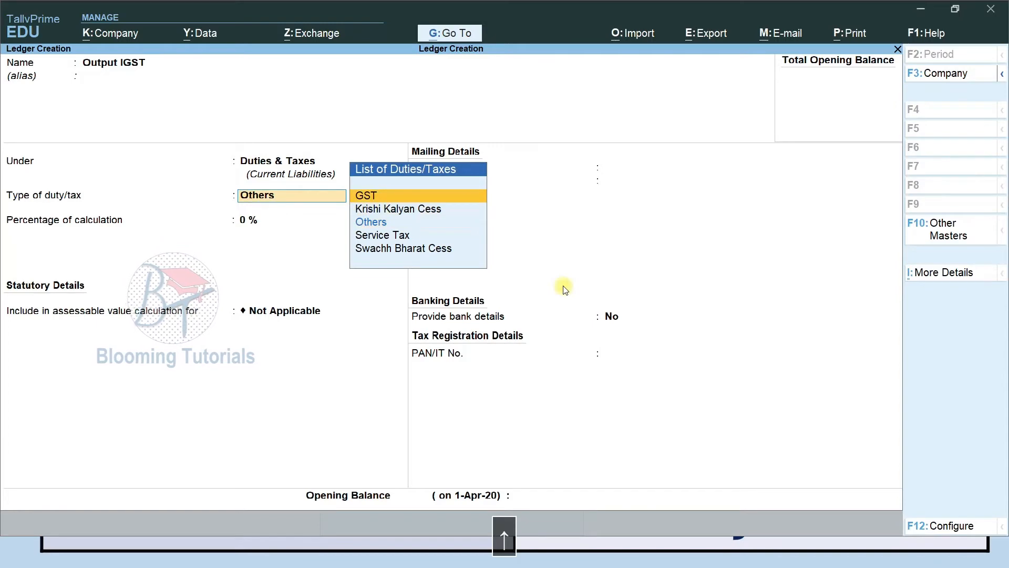
{"action": "key", "text": "Return"}
{"action": "key", "text": "Down"}
{"action": "key", "text": "Down"}
{"action": "key", "text": "Return"}
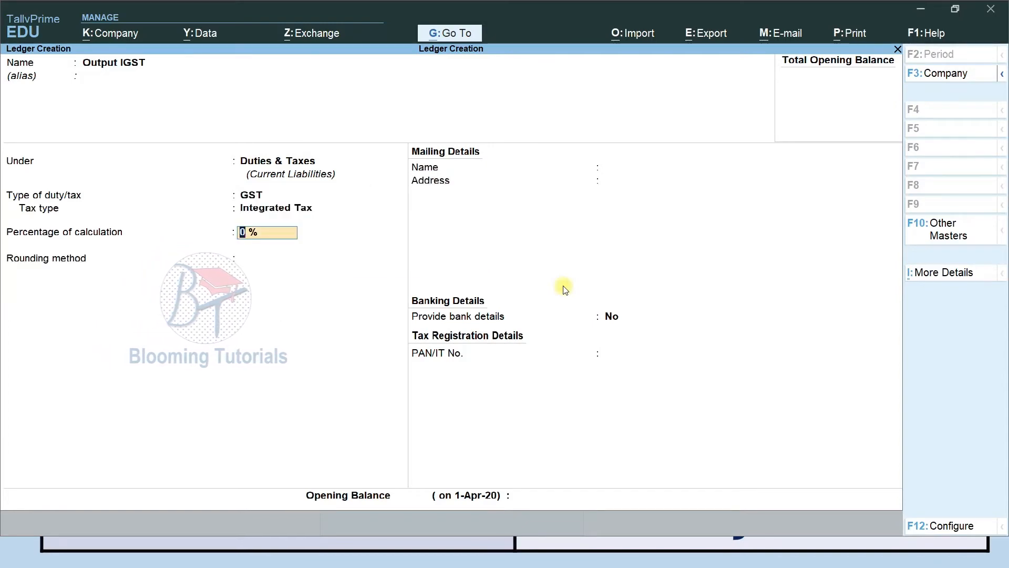
{"action": "key", "text": "ctrl"}
{"action": "key", "text": "ctrl+a"}
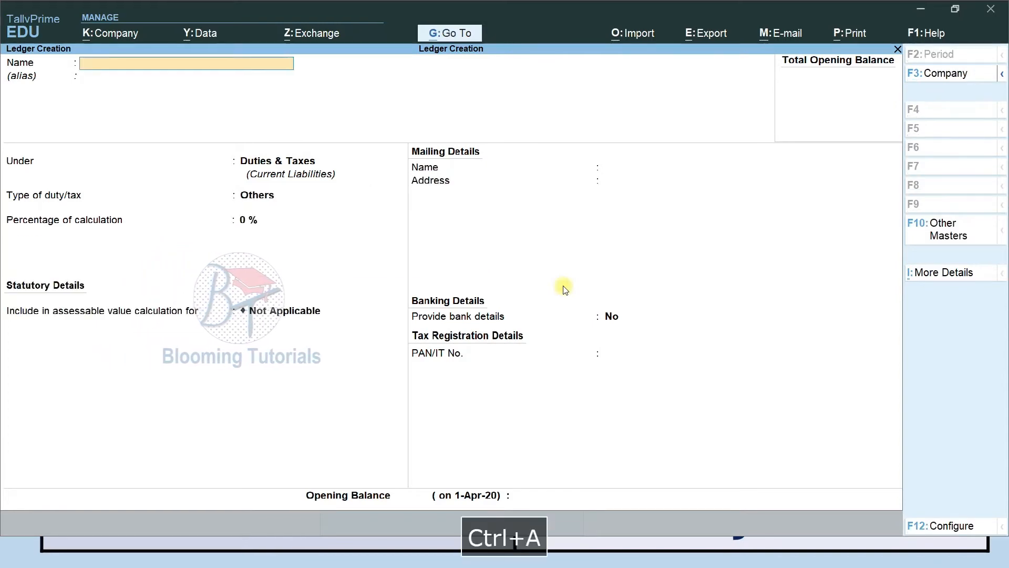
{"action": "key", "text": "alt+Tab"}
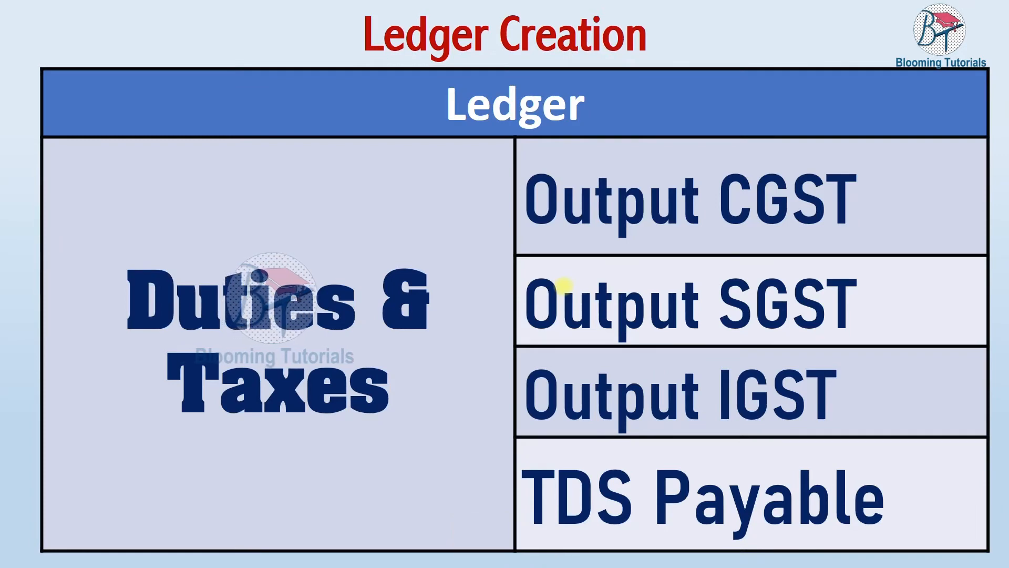
Start a ledger named TDS under Duties & Taxes and bring up Company Features with F11
{"action": "key", "text": "Down"}
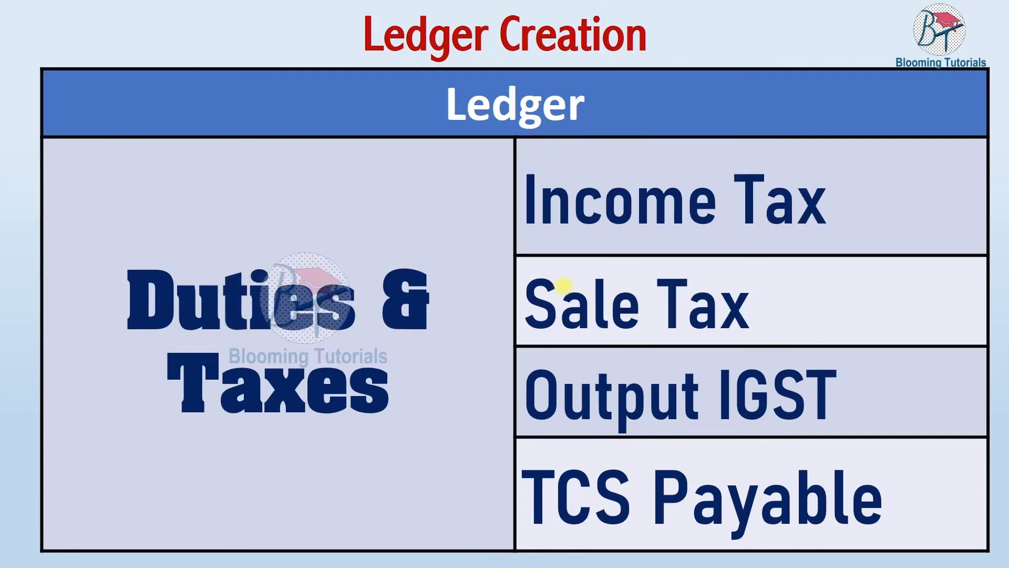
{"action": "key", "text": "alt+Tab"}
{"action": "type", "text": "Tds"}
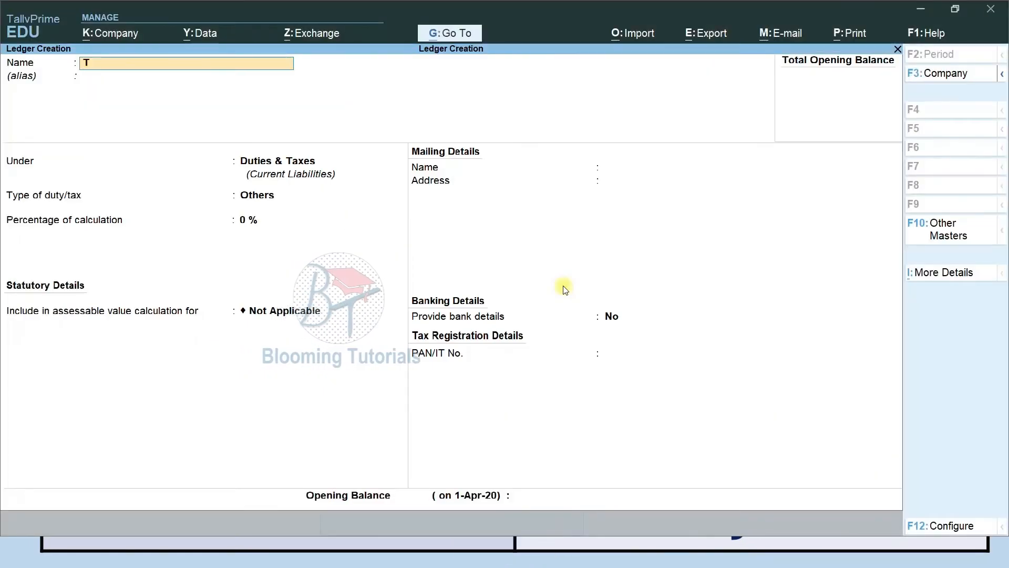
{"action": "key", "text": "BackSpace"}
{"action": "key", "text": "BackSpace"}
{"action": "key", "text": "BackSpace"}
{"action": "type", "text": "DS"}
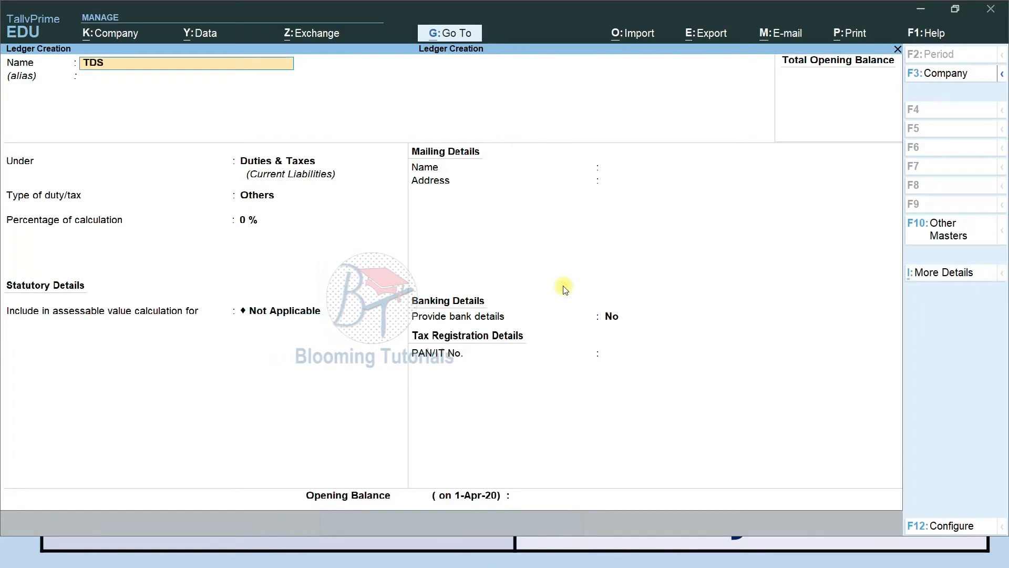
{"action": "key", "text": "Return"}
{"action": "key", "text": "Return"}
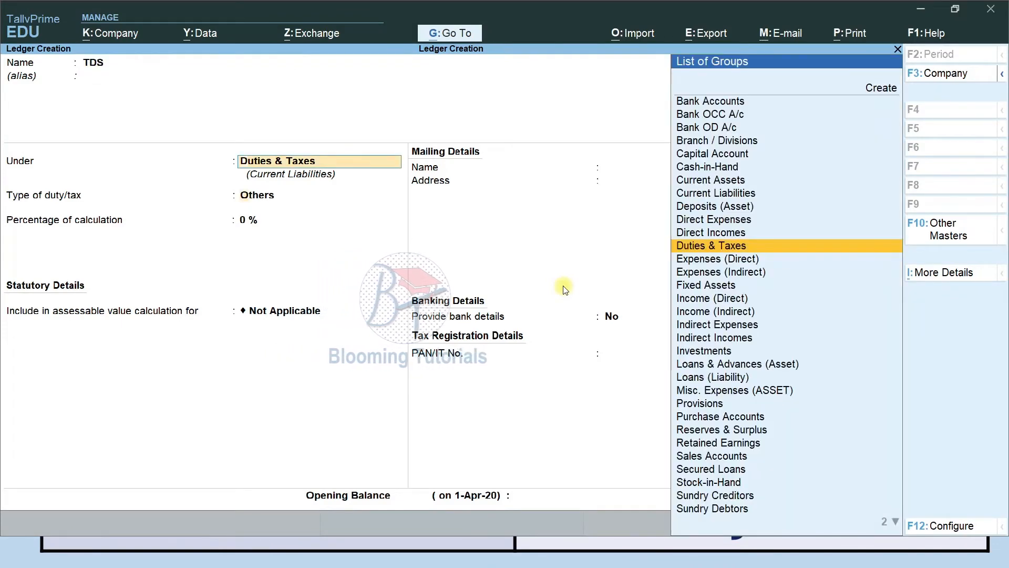
{"action": "key", "text": "Return"}
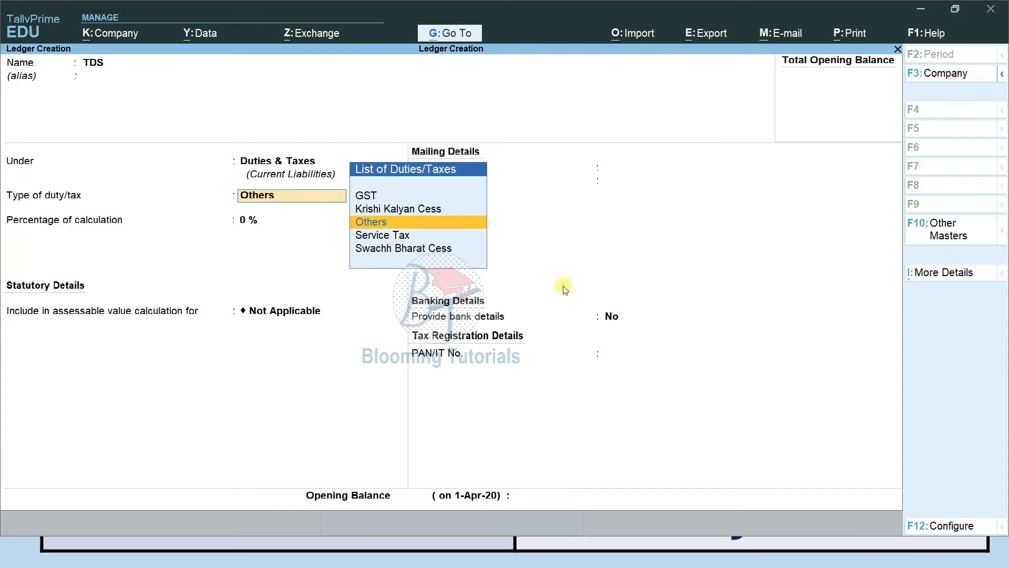
{"action": "key", "text": "F11"}
Turn on TDS and Tax Collected at Source in Company Features, leaving collector details blank
{"action": "key", "text": "Down"}
{"action": "key", "text": "Down"}
{"action": "key", "text": "Down"}
{"action": "key", "text": "Down"}
{"action": "key", "text": "Down"}
{"action": "key", "text": "Down"}
{"action": "key", "text": "Down"}
{"action": "key", "text": "Down"}
{"action": "key", "text": "Down"}
{"action": "key", "text": "Down"}
{"action": "key", "text": "Down"}
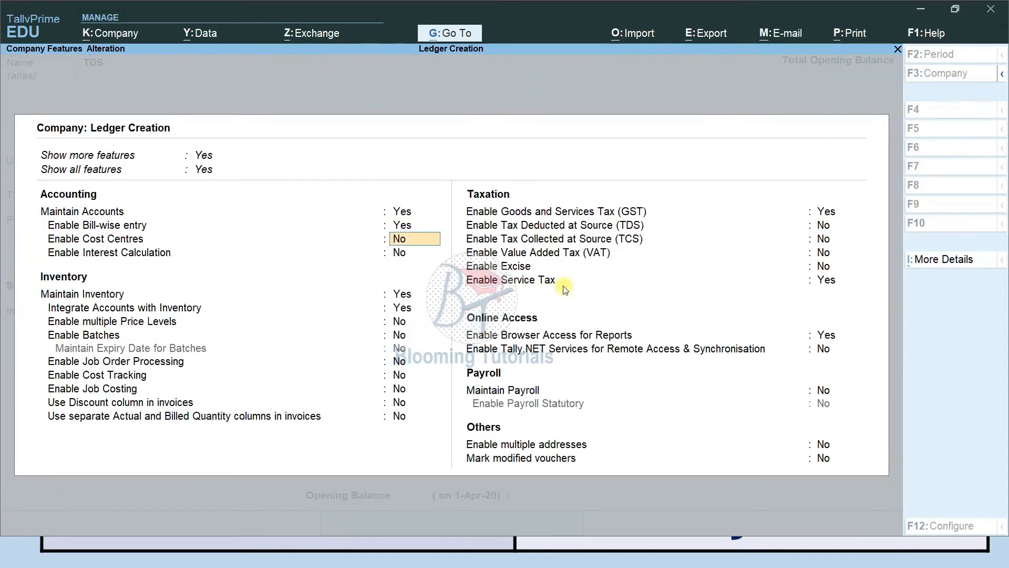
{"action": "key", "text": "Return"}
{"action": "key", "text": "Return"}
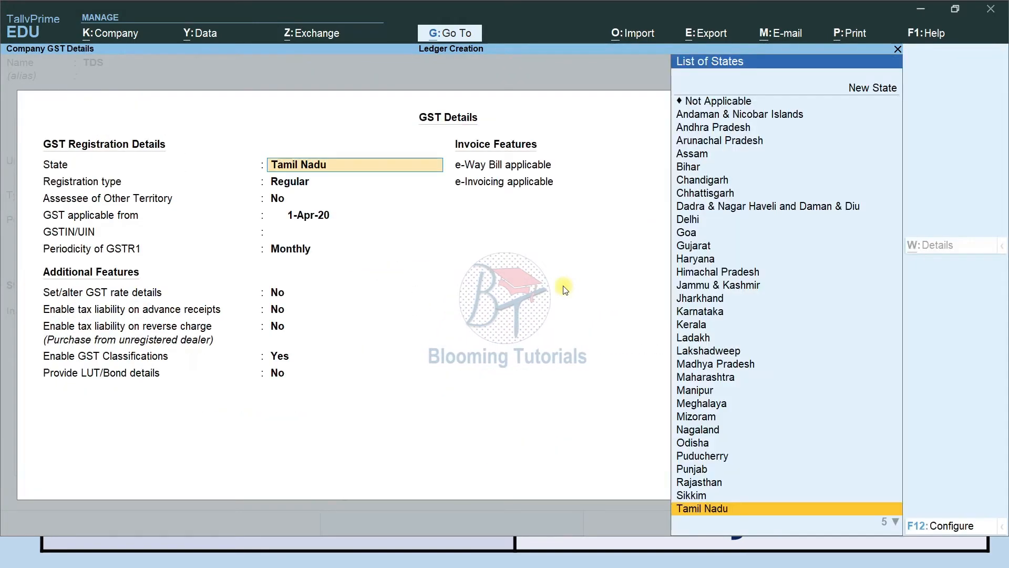
{"action": "key", "text": "ctrl+a"}
{"action": "type", "text": "y"}
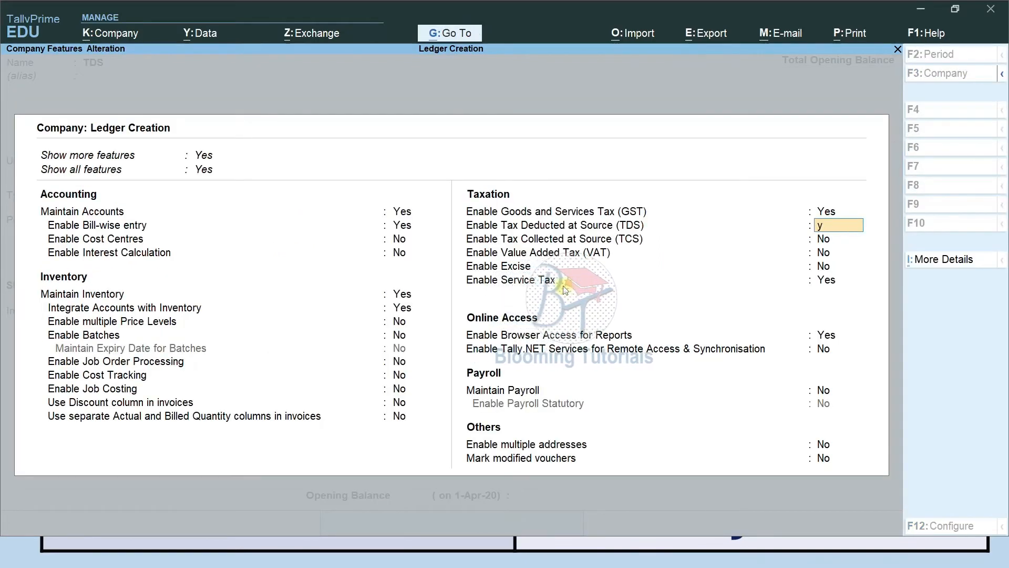
{"action": "key", "text": "Return"}
{"action": "key", "text": "Return"}
{"action": "key", "text": "Return"}
{"action": "key", "text": "Return"}
{"action": "key", "text": "Return"}
{"action": "key", "text": "Return"}
{"action": "key", "text": "Return"}
{"action": "key", "text": "Return"}
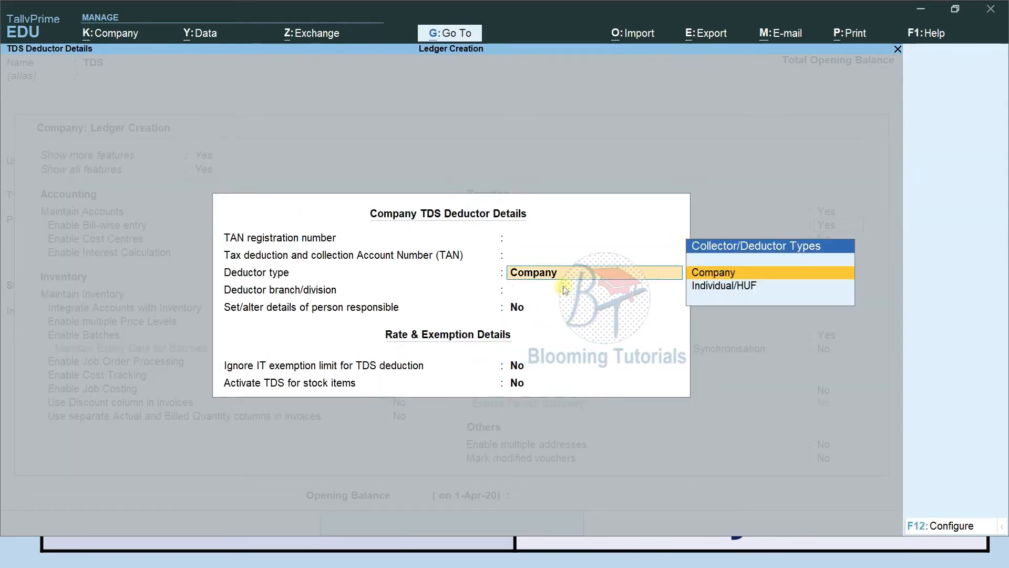
{"action": "type", "text": "y"}
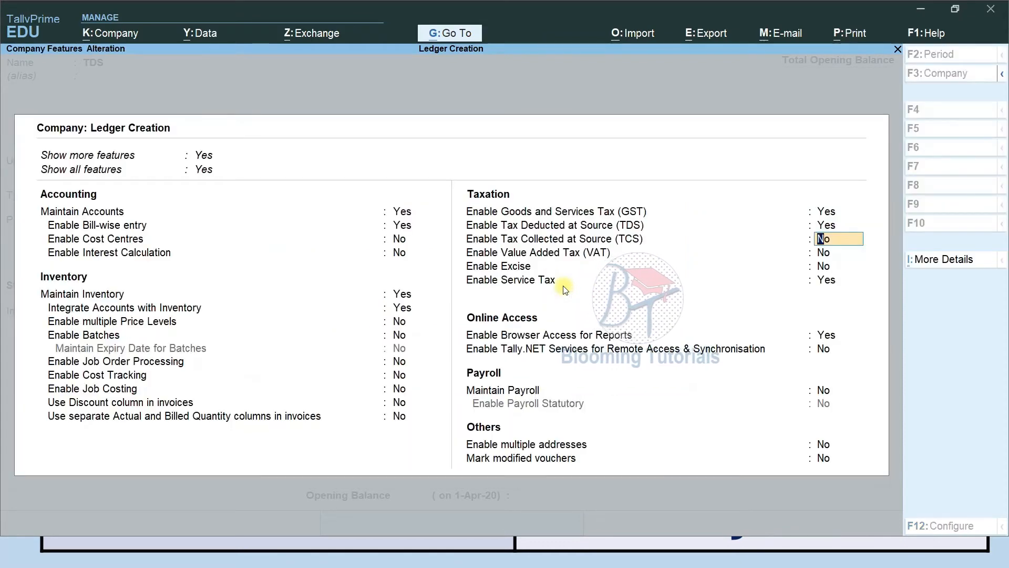
{"action": "key", "text": "Return"}
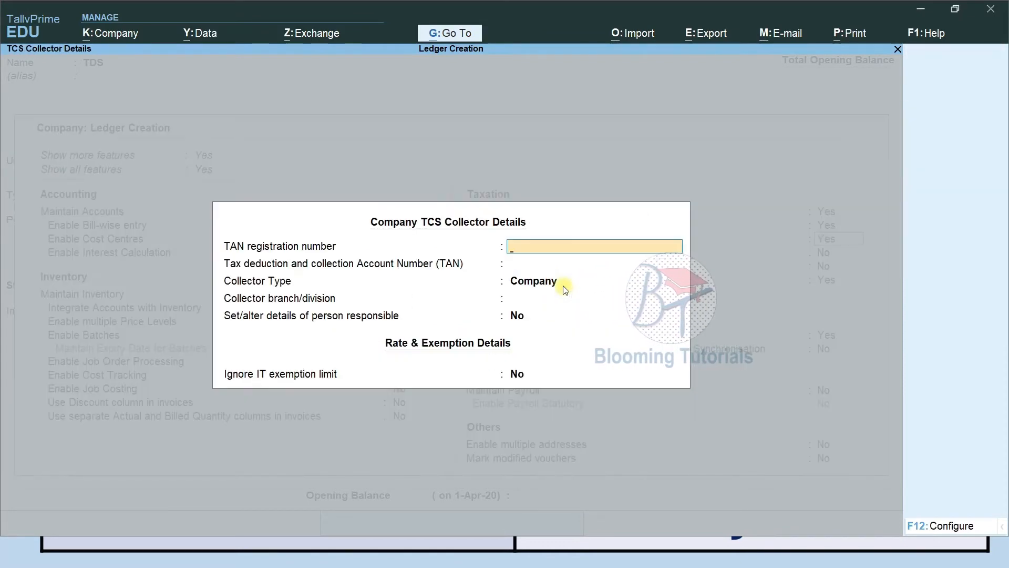
{"action": "key", "text": "Return"}
{"action": "key", "text": "Return"}
{"action": "key", "text": "Return"}
{"action": "key", "text": "Return"}
{"action": "key", "text": "Return"}
{"action": "key", "text": "Return"}
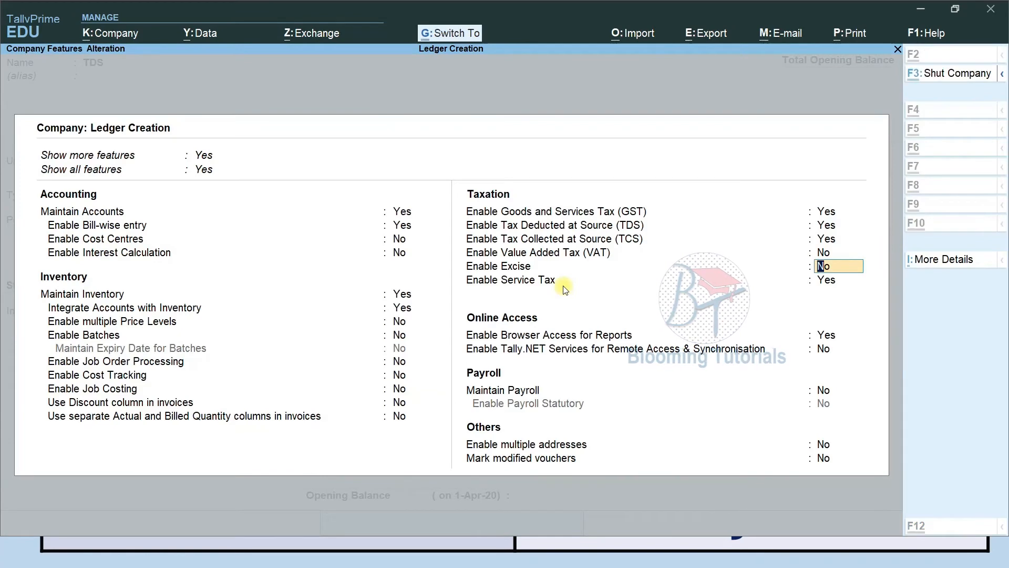
{"action": "key", "text": "ctrl+a"}
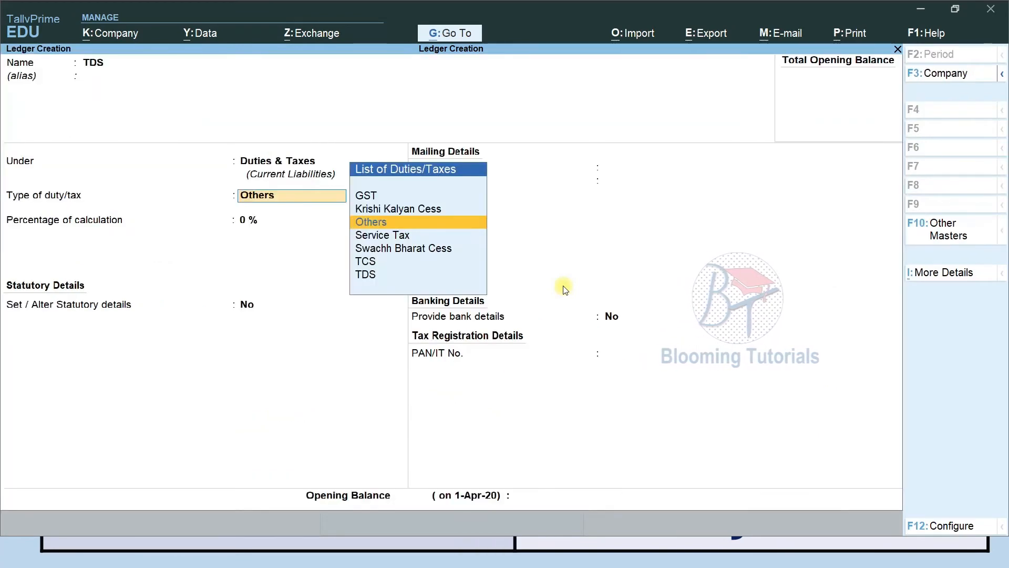
Set the TDS ledger's duty type to TDS and its nature of payment to Any
{"action": "key", "text": "Up"}
{"action": "key", "text": "Down"}
{"action": "key", "text": "Down"}
{"action": "key", "text": "Down"}
{"action": "key", "text": "Down"}
{"action": "key", "text": "Down"}
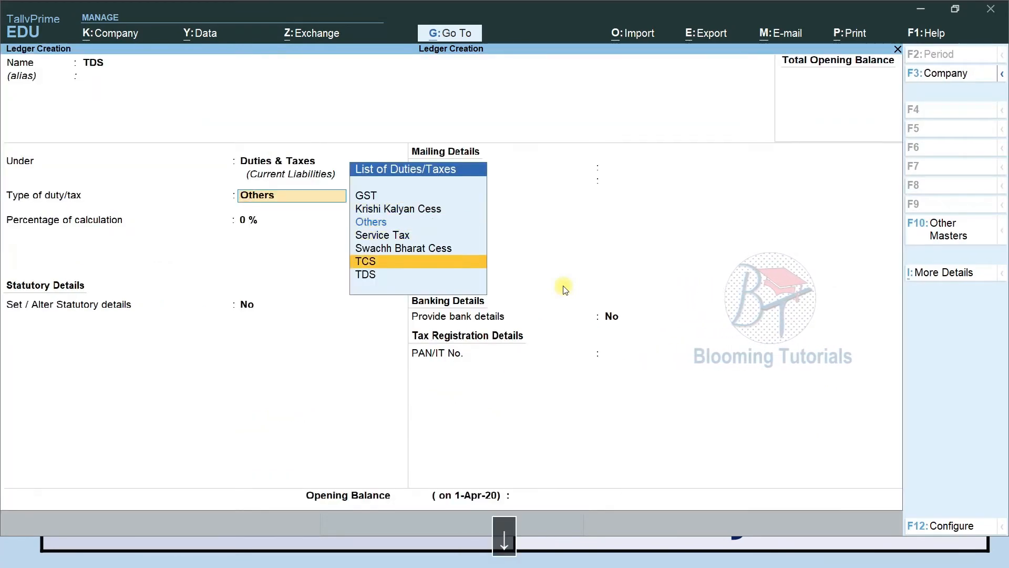
{"action": "key", "text": "Return"}
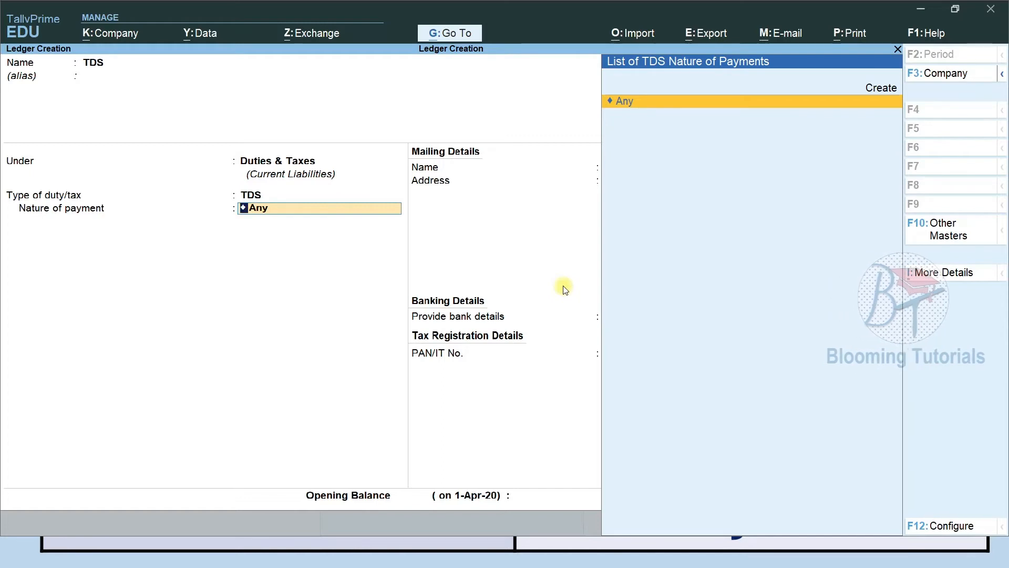
{"action": "key", "text": "Up"}
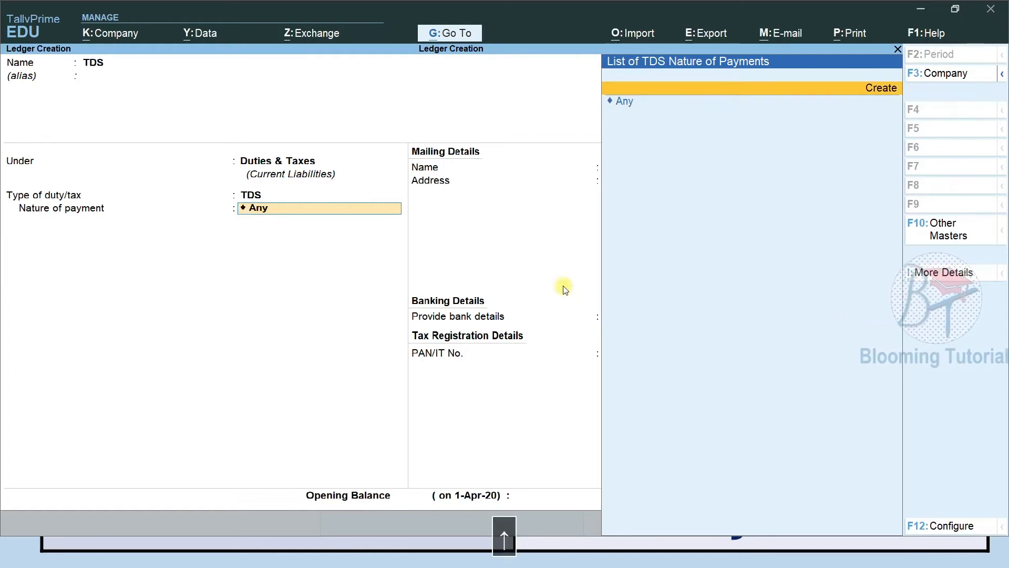
{"action": "key", "text": "Down"}
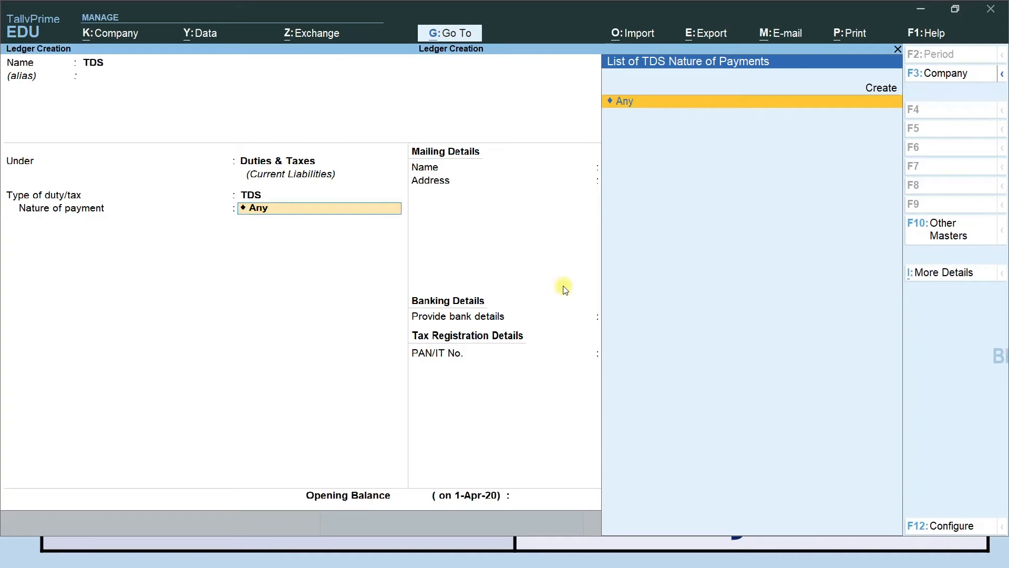
{"action": "key", "text": "Return"}
{"action": "key", "text": "Return"}
{"action": "key", "text": "Return"}
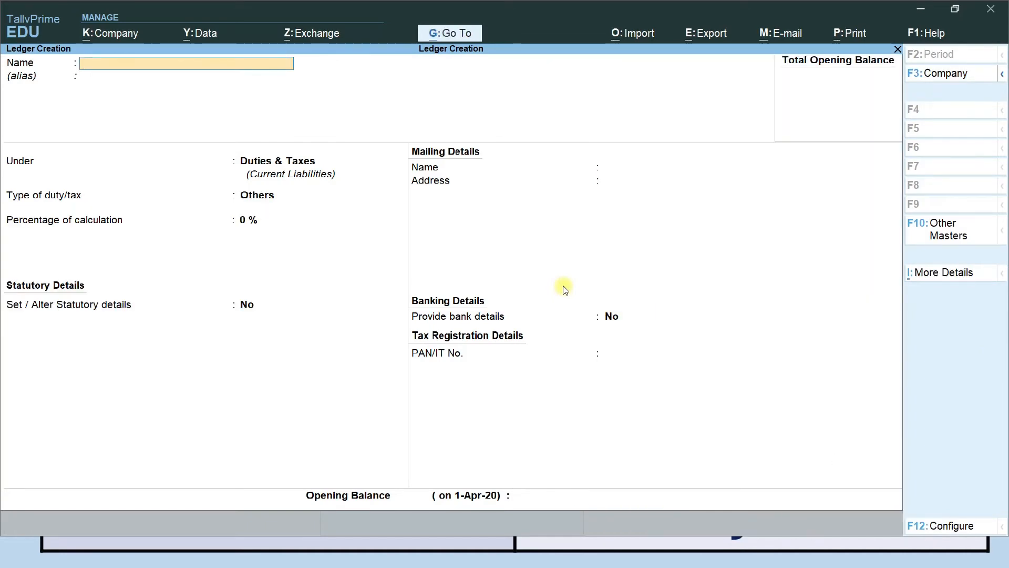
Name the ledger TCS under Duties & Taxes, with duty type TCS and nature of goods Any
{"action": "type", "text": "TCS"}
{"action": "key", "text": "Return"}
{"action": "key", "text": "Return"}
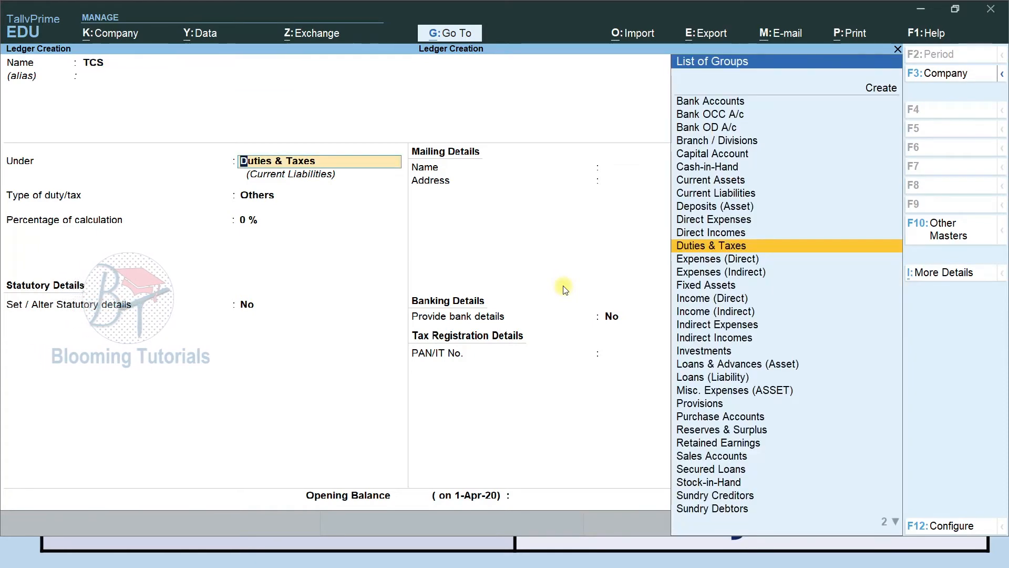
{"action": "key", "text": "Return"}
{"action": "key", "text": "Down"}
{"action": "key", "text": "Down"}
{"action": "key", "text": "Down"}
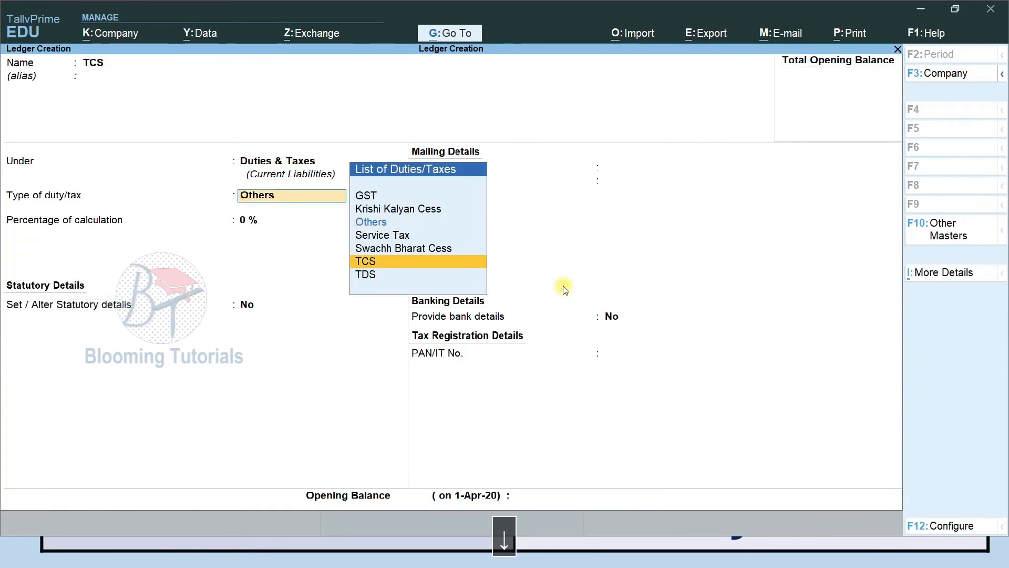
{"action": "key", "text": "Return"}
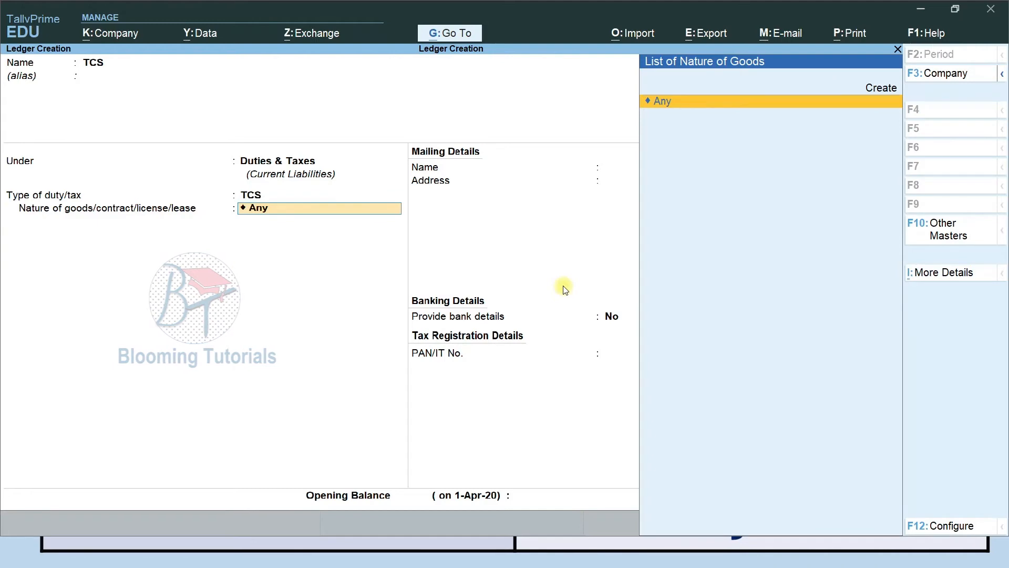
{"action": "key", "text": "Return"}
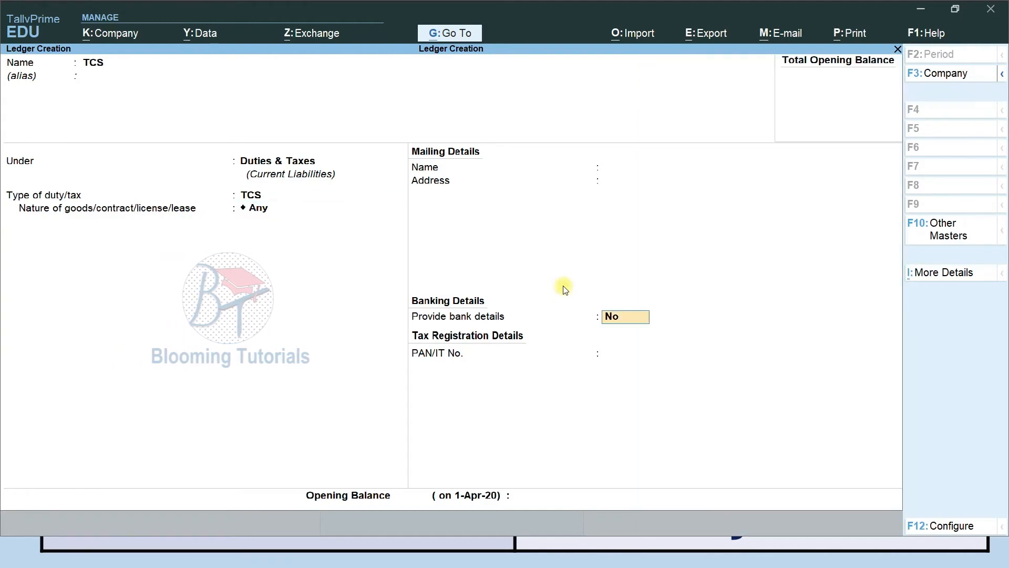
{"action": "key", "text": "Return"}
{"action": "key", "text": "Return"}
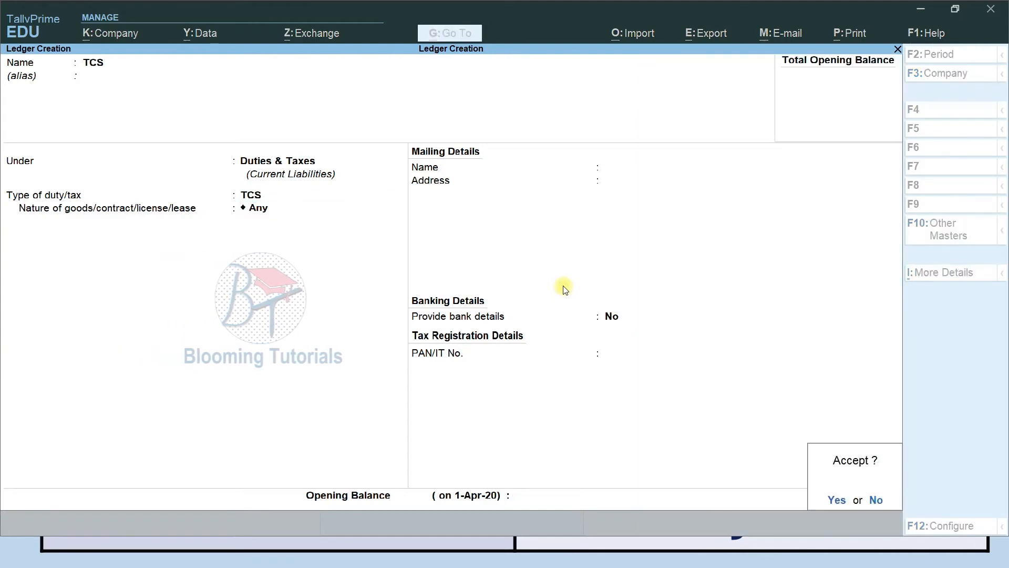
{"action": "key", "text": "Return"}
{"action": "key", "text": "alt+Tab"}
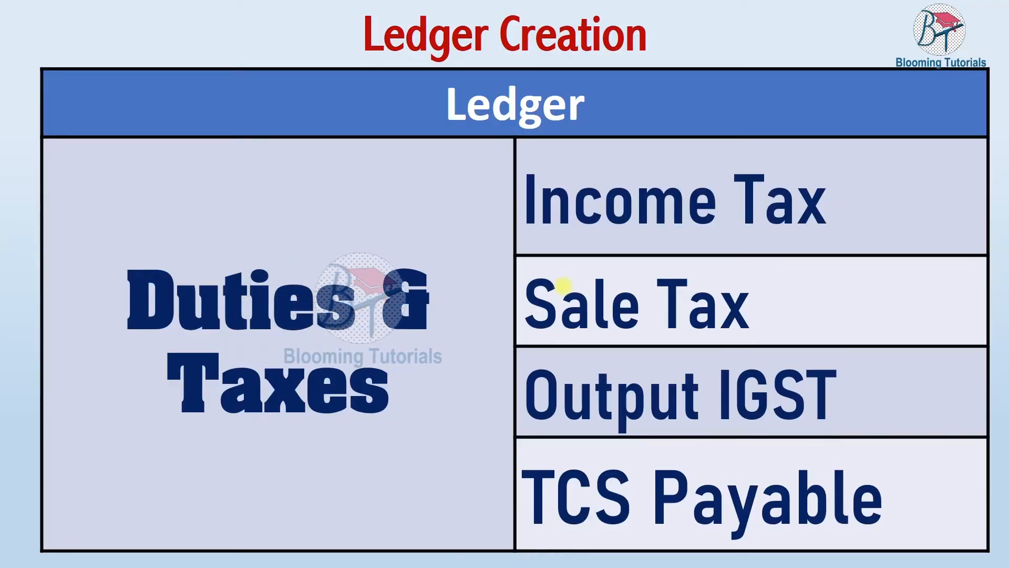
Create and save an Income Tax ledger under Duties & Taxes with duty type Others
{"action": "key", "text": "alt+Tab"}
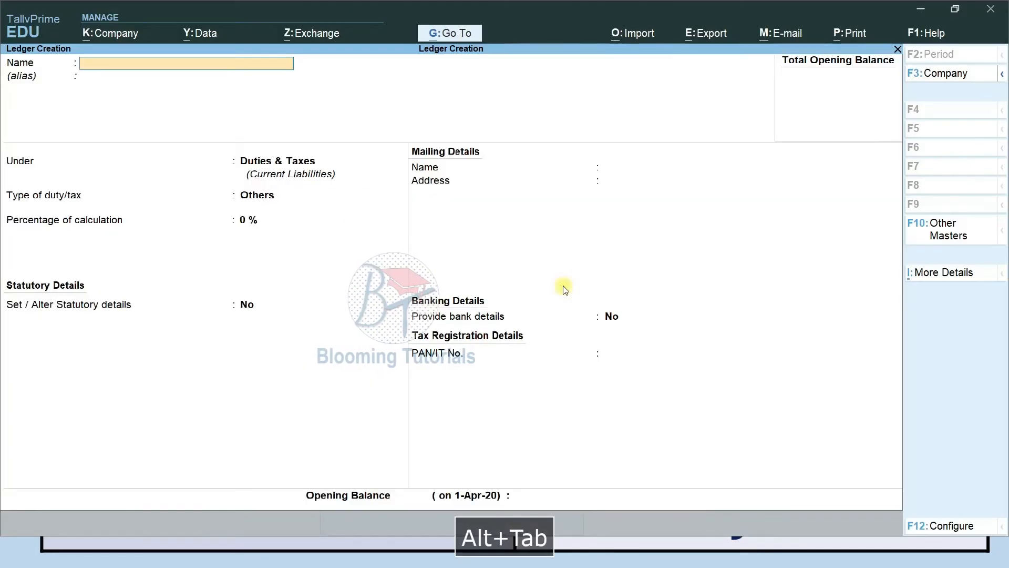
{"action": "type", "text": "Income Tax"}
{"action": "key", "text": "Return"}
{"action": "key", "text": "Return"}
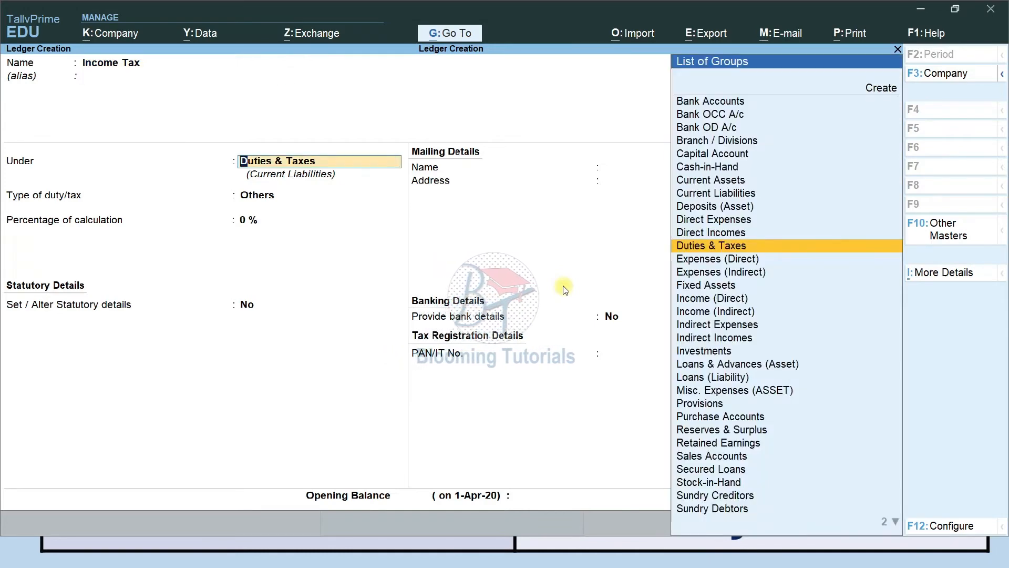
{"action": "key", "text": "Return"}
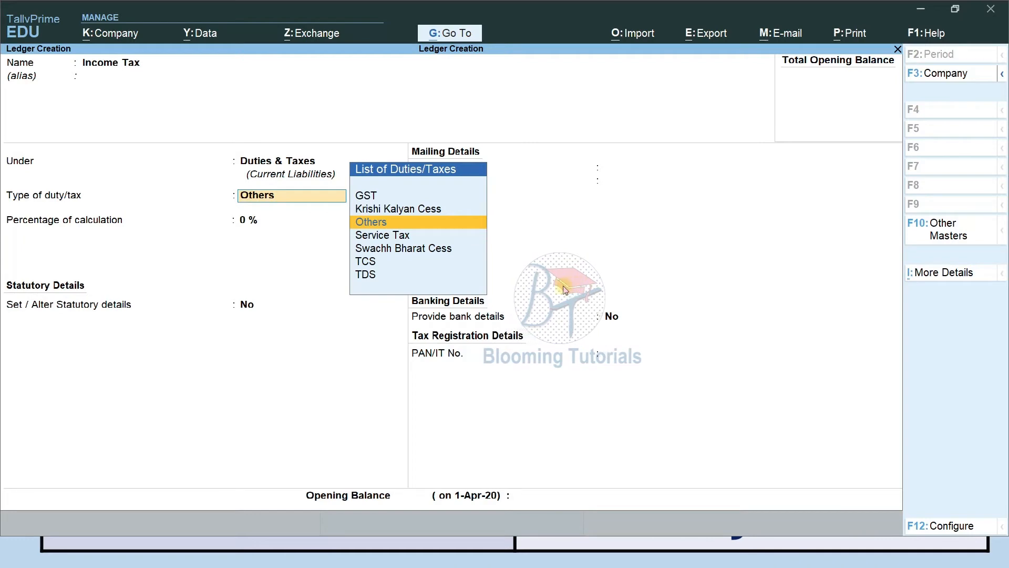
{"action": "key", "text": "F9"}
{"action": "key", "text": "Return"}
{"action": "key", "text": "Return"}
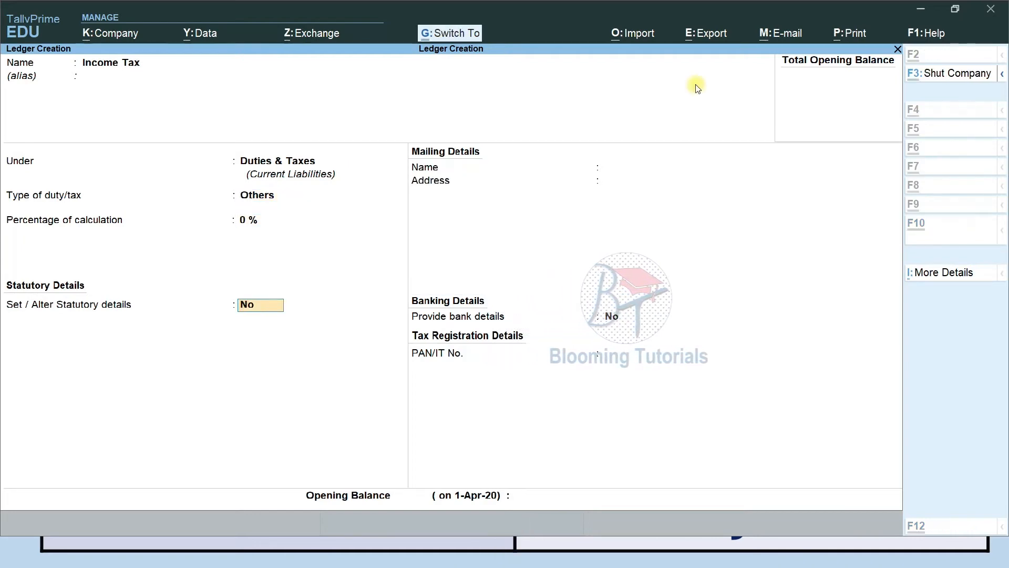
{"action": "key", "text": "ctrl+a"}
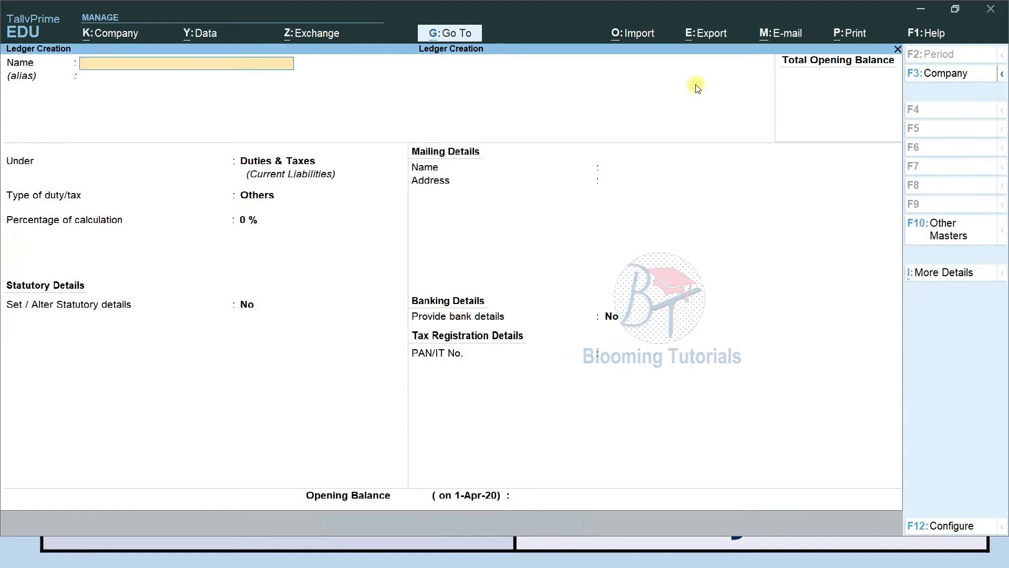
Create and save a Sales Tax ledger under Duties & Taxes with duty type Others
{"action": "type", "text": "Sal"}
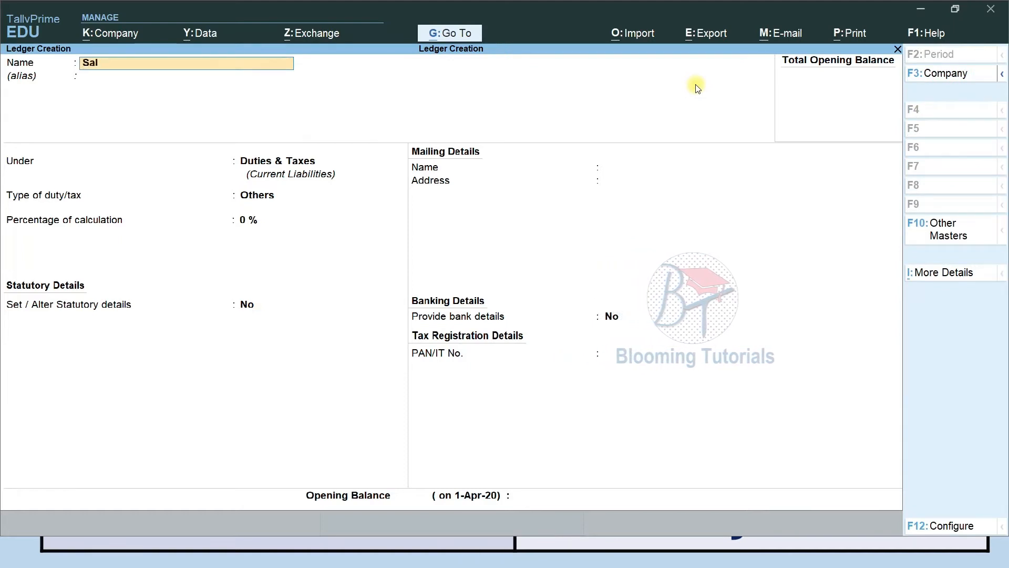
{"action": "type", "text": "es Tax"}
{"action": "key", "text": "Return"}
{"action": "key", "text": "Return"}
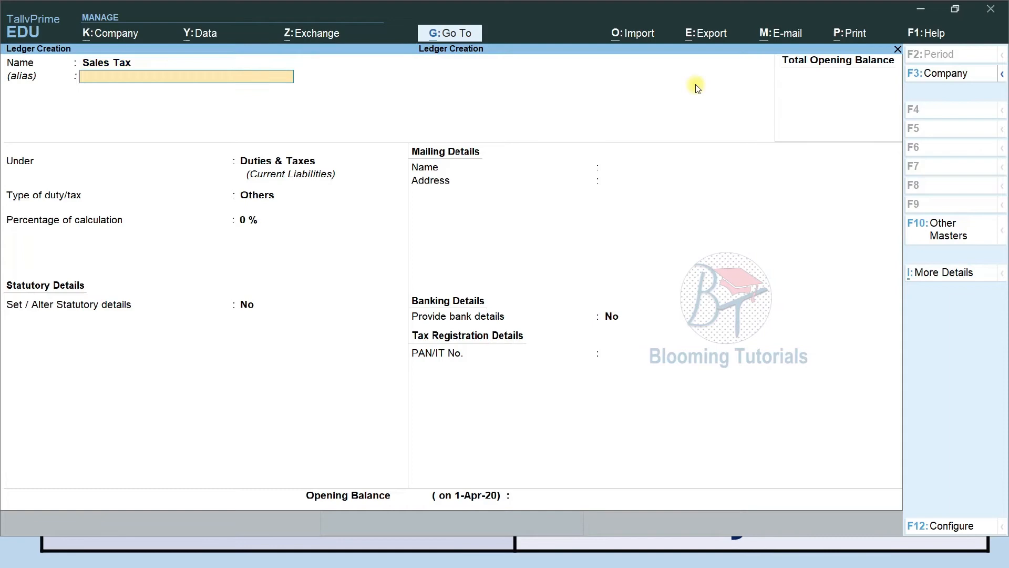
{"action": "key", "text": "Return"}
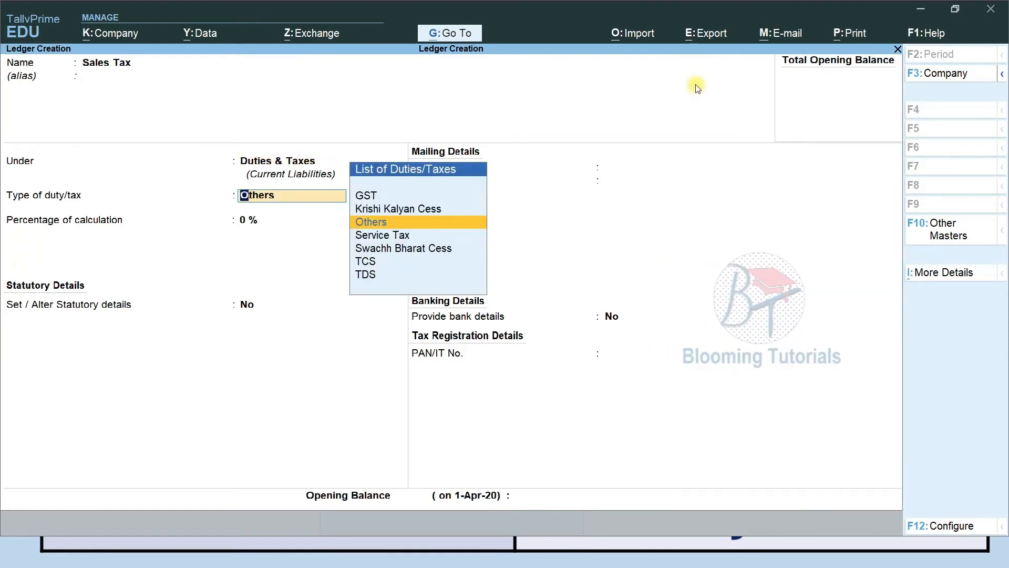
{"action": "key", "text": "Return"}
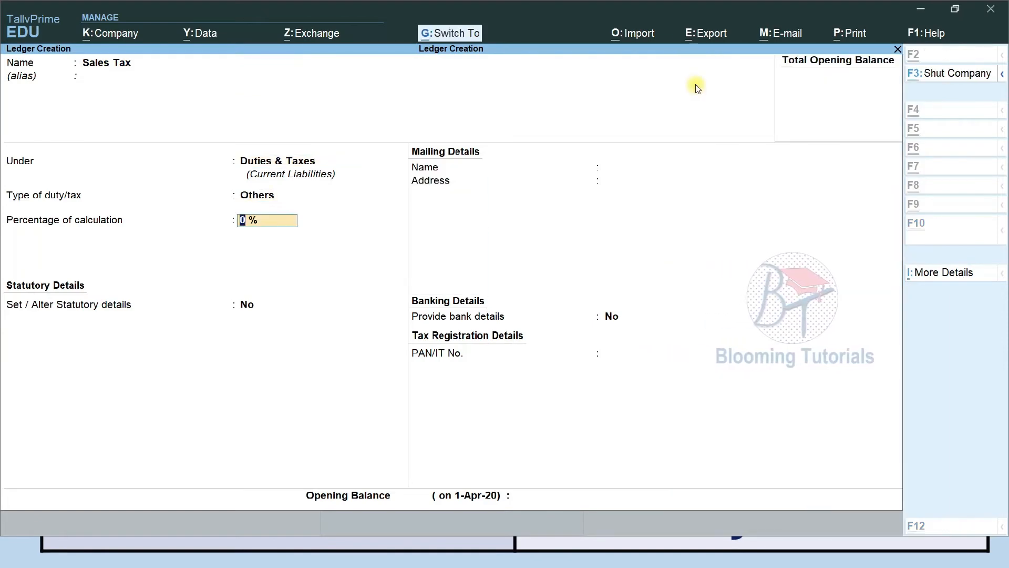
{"action": "key", "text": "ctrl+a"}
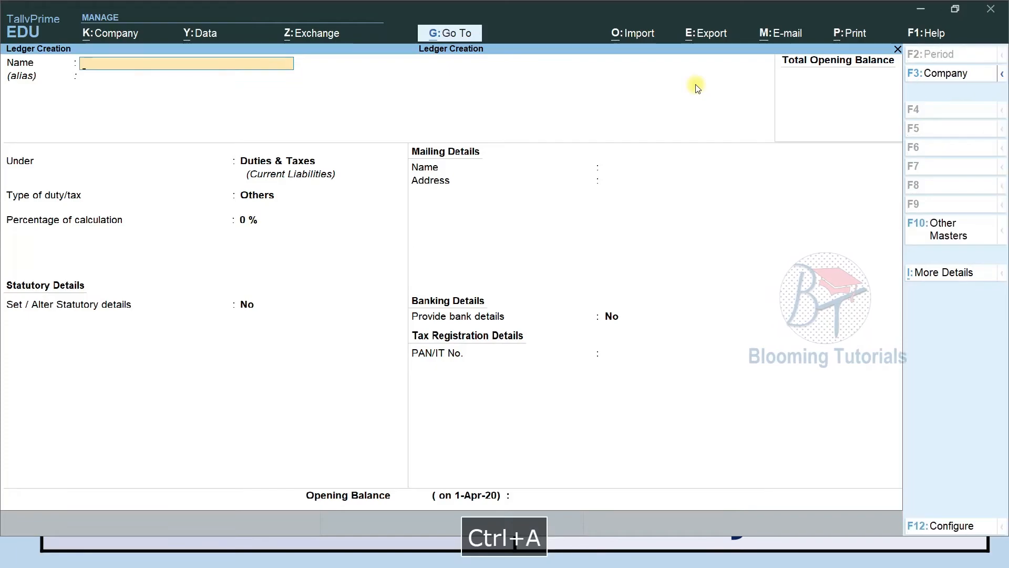
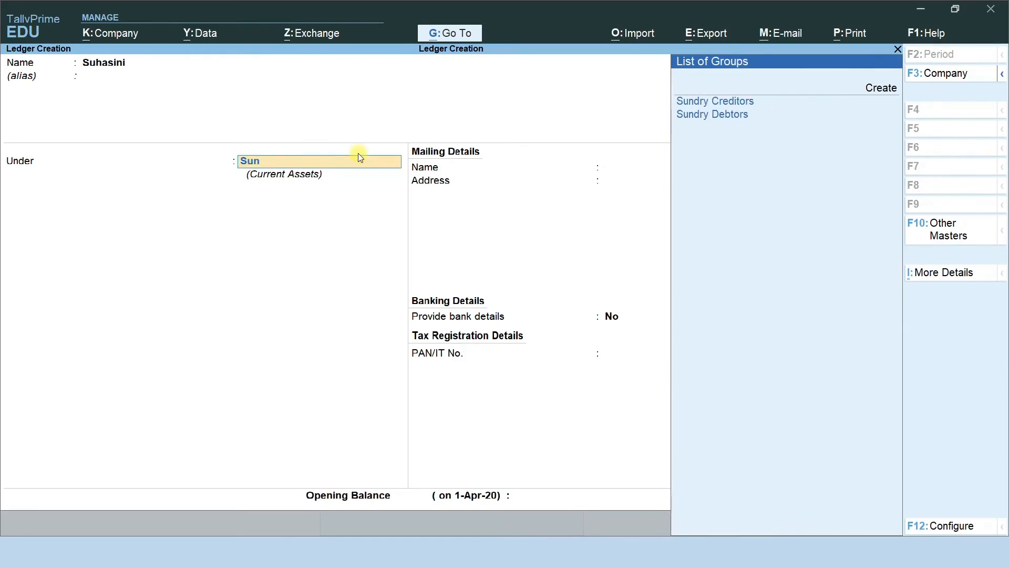
Put the customer ledger under Sundry Debtors, keeping bill-by-bill balances and credit-day checking off
{"action": "key", "text": "Down"}
{"action": "key", "text": "Return"}
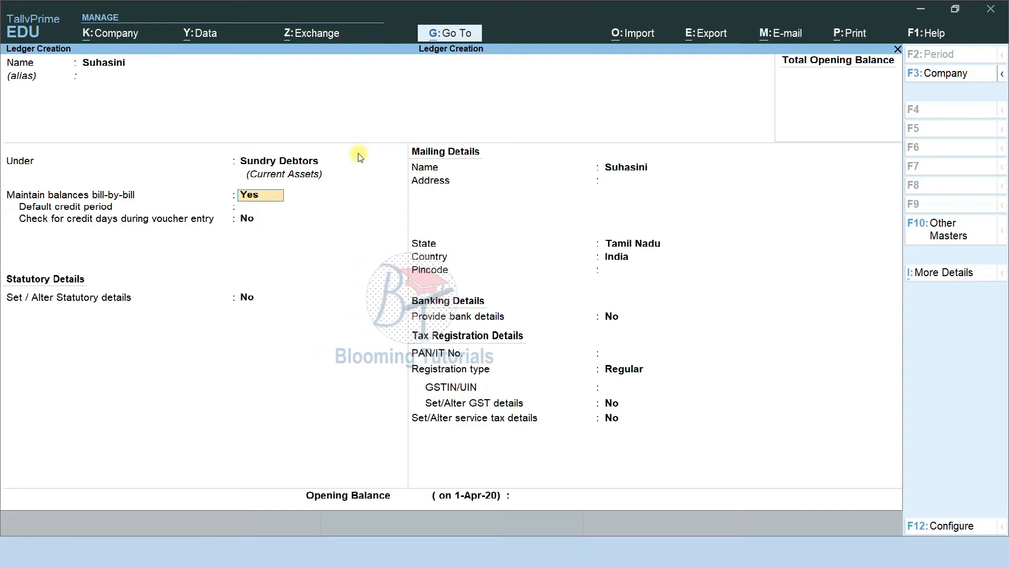
{"action": "key", "text": "Return"}
{"action": "key", "text": "Return"}
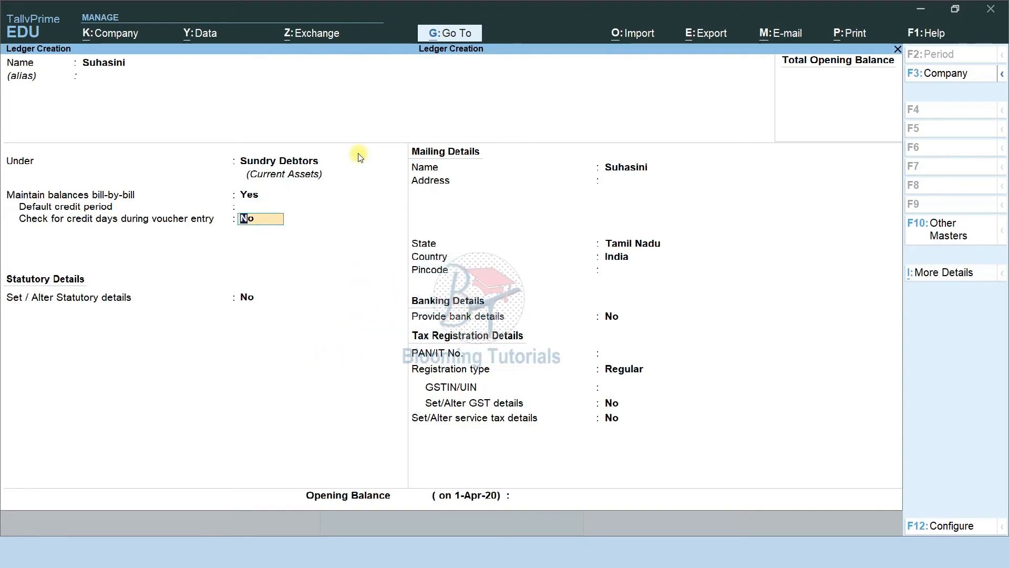
{"action": "key", "text": "Return"}
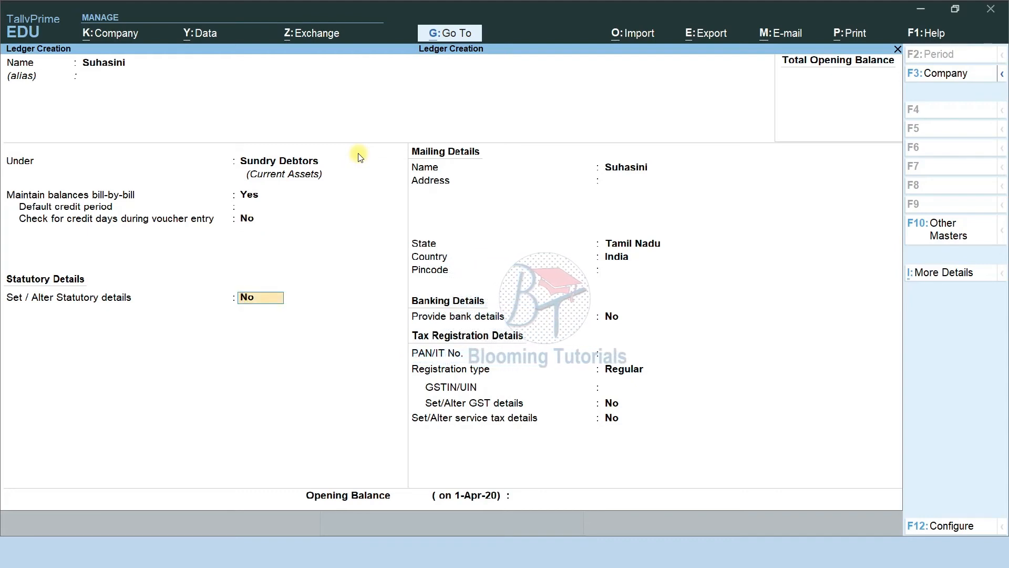
Skip statutory details and address, keep Tamil Nadu with Regular GST registration, and dismiss the GSTIN warning
{"action": "type", "text": "y"}
{"action": "key", "text": "Return"}
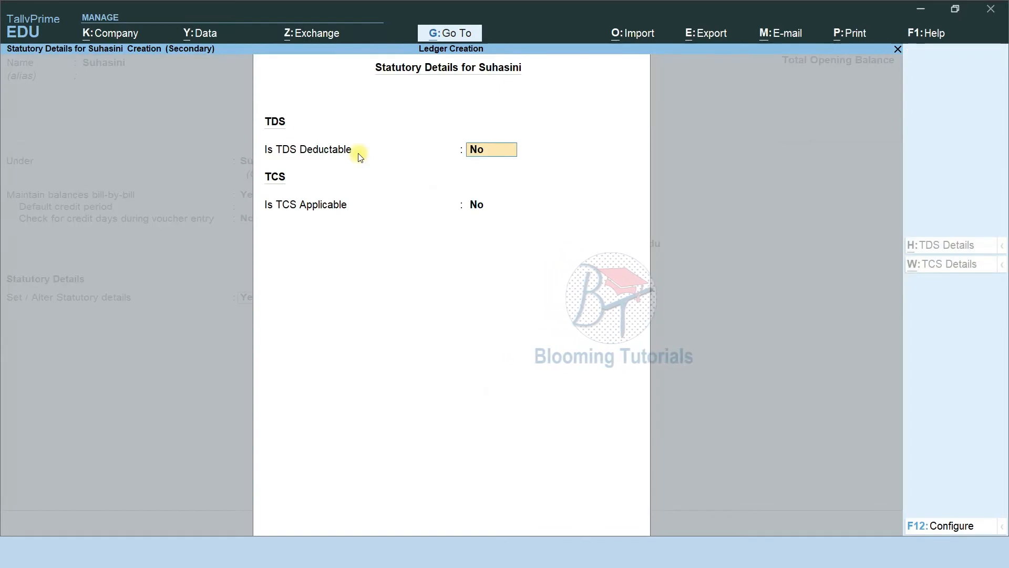
{"action": "key", "text": "Escape"}
{"action": "type", "text": "n"}
{"action": "key", "text": "Return"}
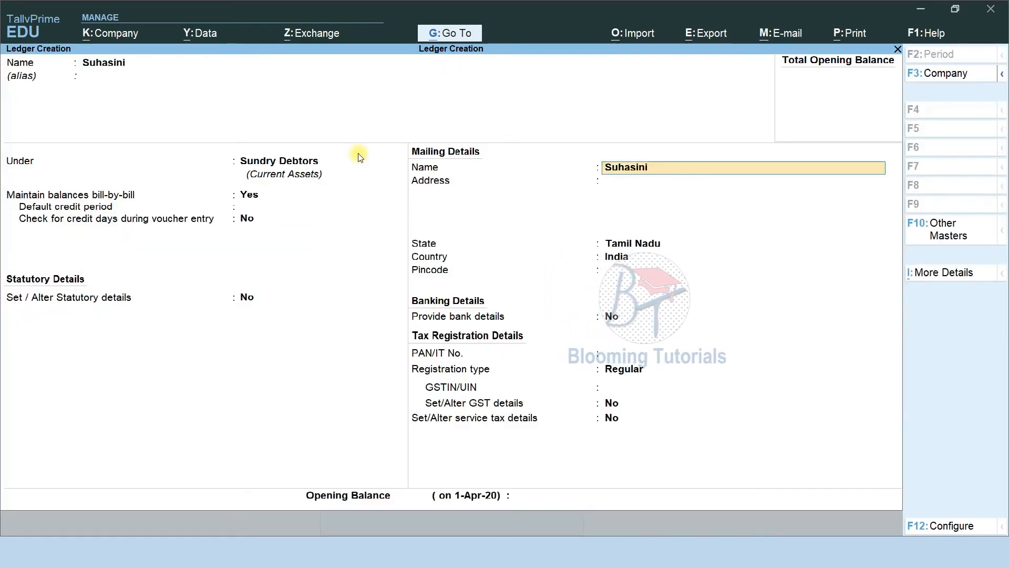
{"action": "key", "text": "Return"}
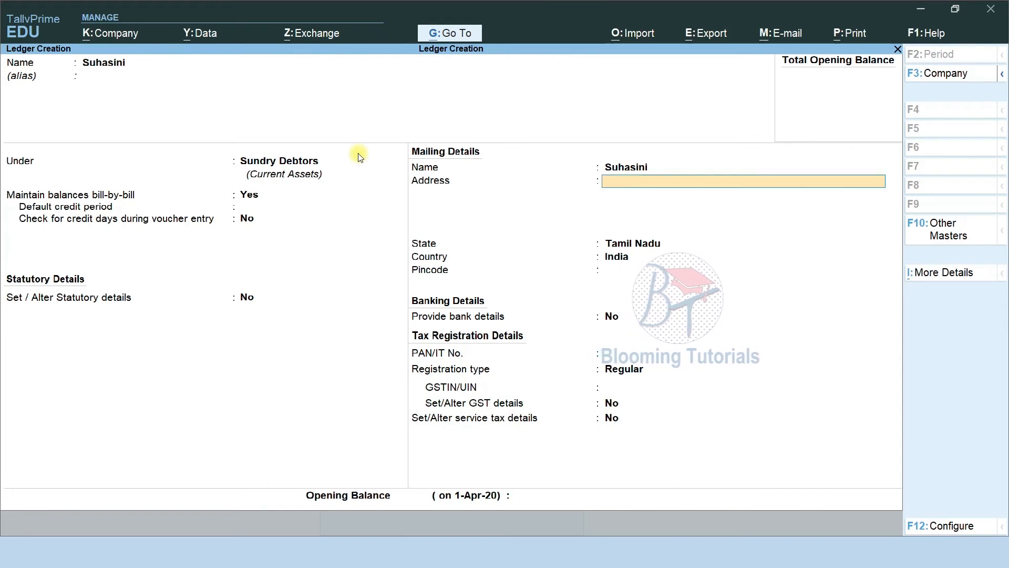
{"action": "key", "text": "Return"}
{"action": "key", "text": "Return"}
{"action": "key", "text": "Return"}
{"action": "key", "text": "Return"}
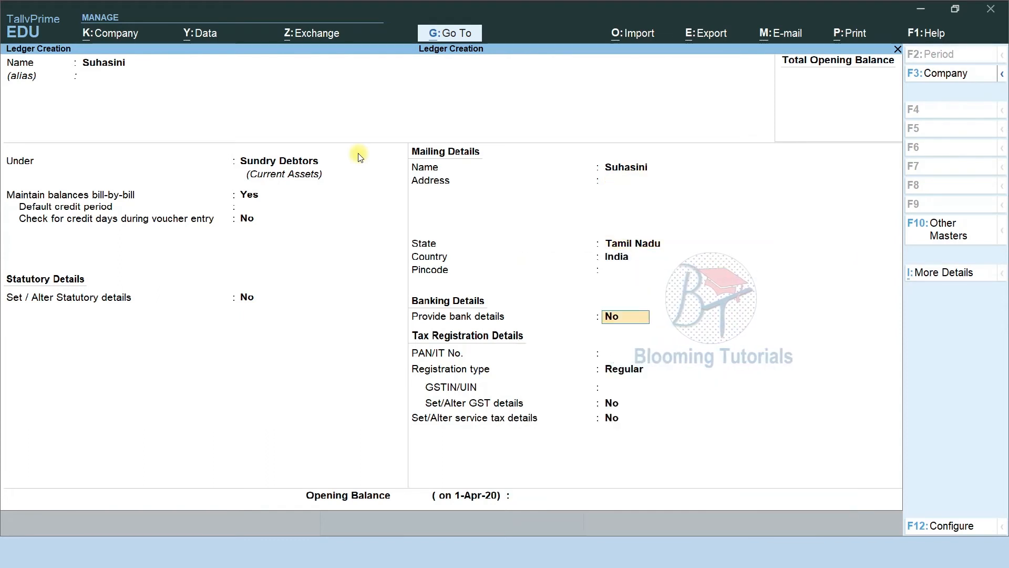
{"action": "key", "text": "Return"}
{"action": "key", "text": "Return"}
{"action": "key", "text": "Return"}
{"action": "key", "text": "Return"}
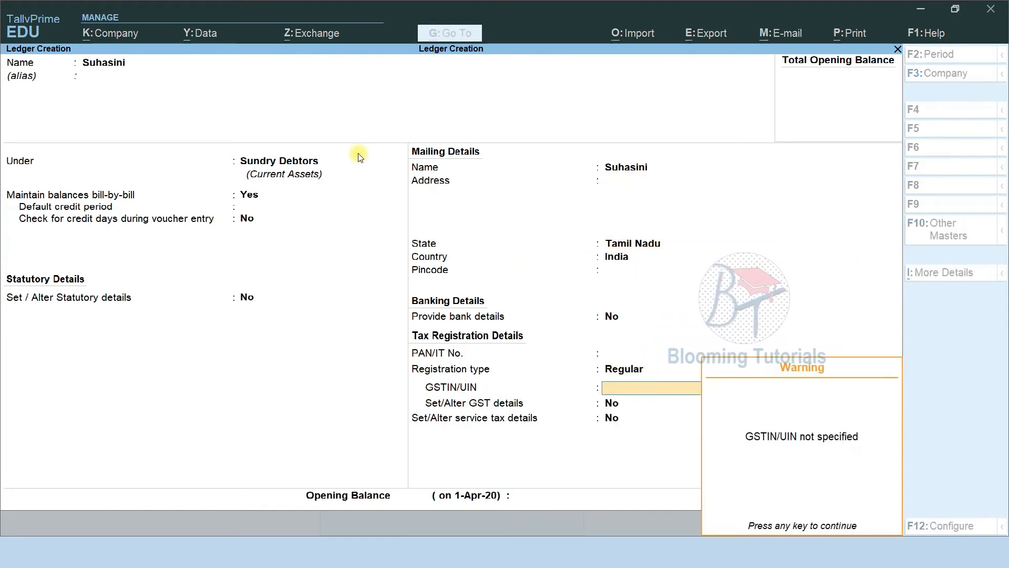
{"action": "key", "text": "Return"}
{"action": "key", "text": "Return"}
{"action": "key", "text": "Return"}
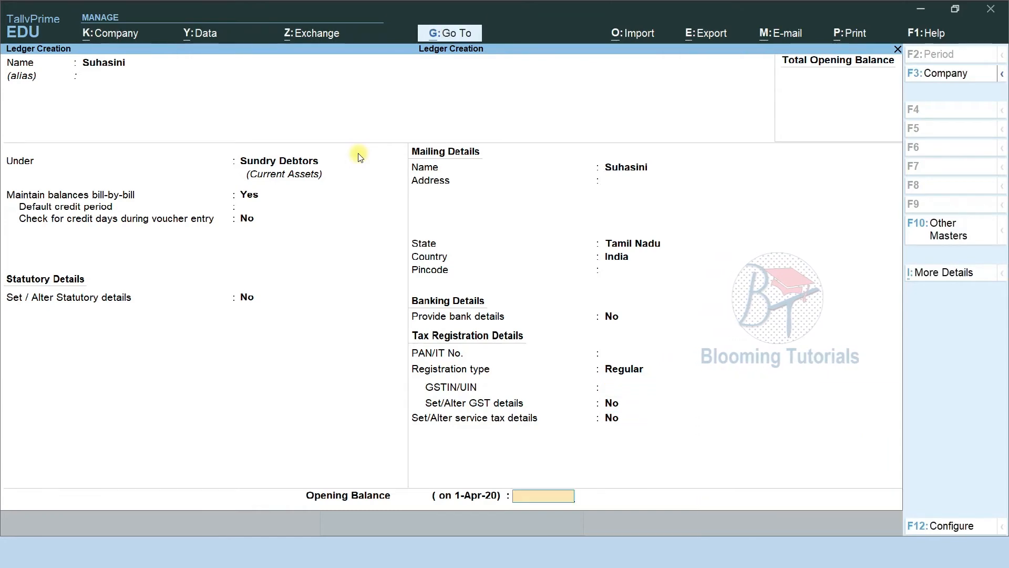
{"action": "key", "text": "Return"}
{"action": "key", "text": "Return"}
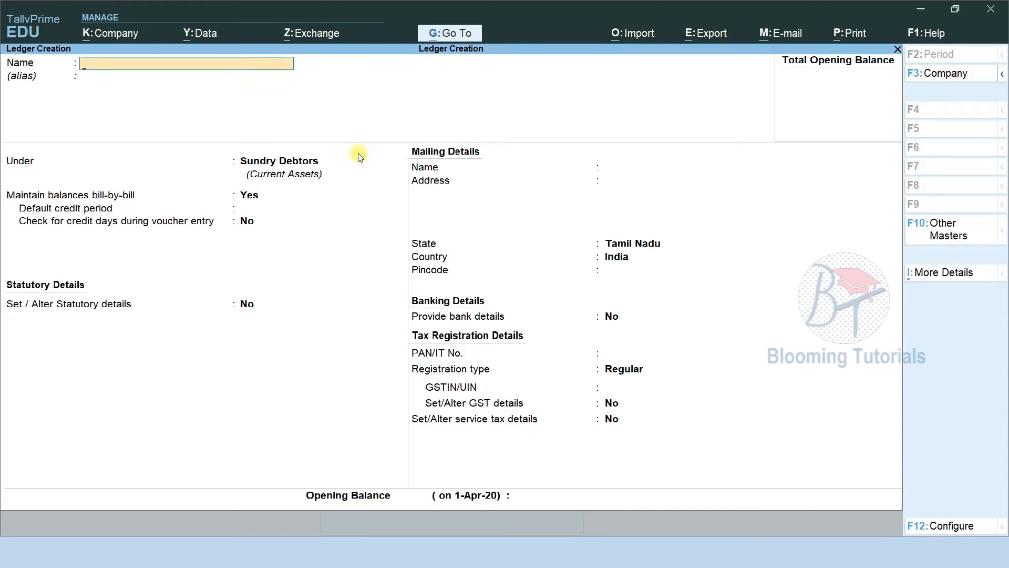
Create and save a Reliance Shopping ledger under Sundry Debtors
{"action": "type", "text": "Reliance Shopp"}
{"action": "key", "text": "Return"}
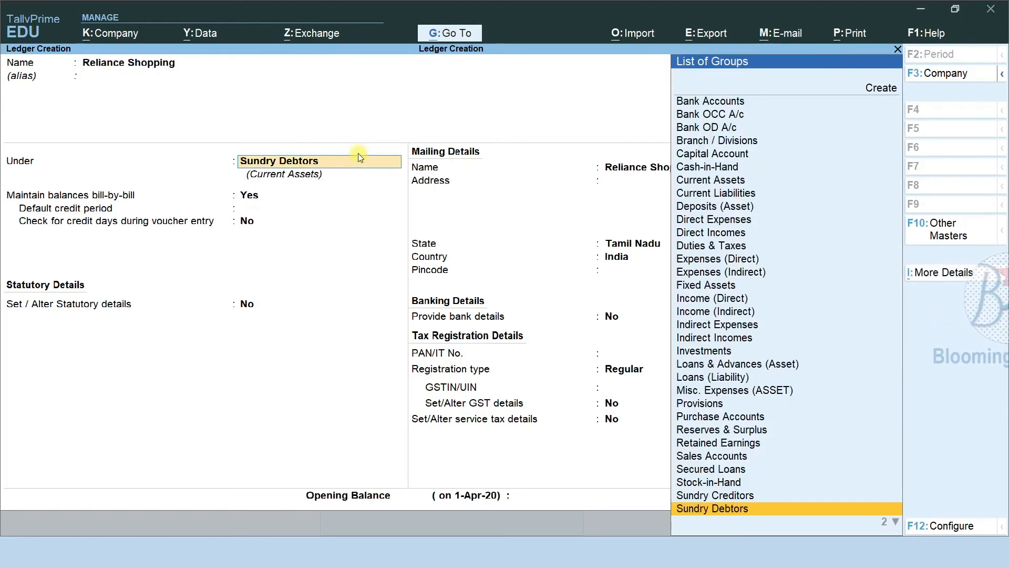
{"action": "key", "text": "Return"}
{"action": "key", "text": "Return"}
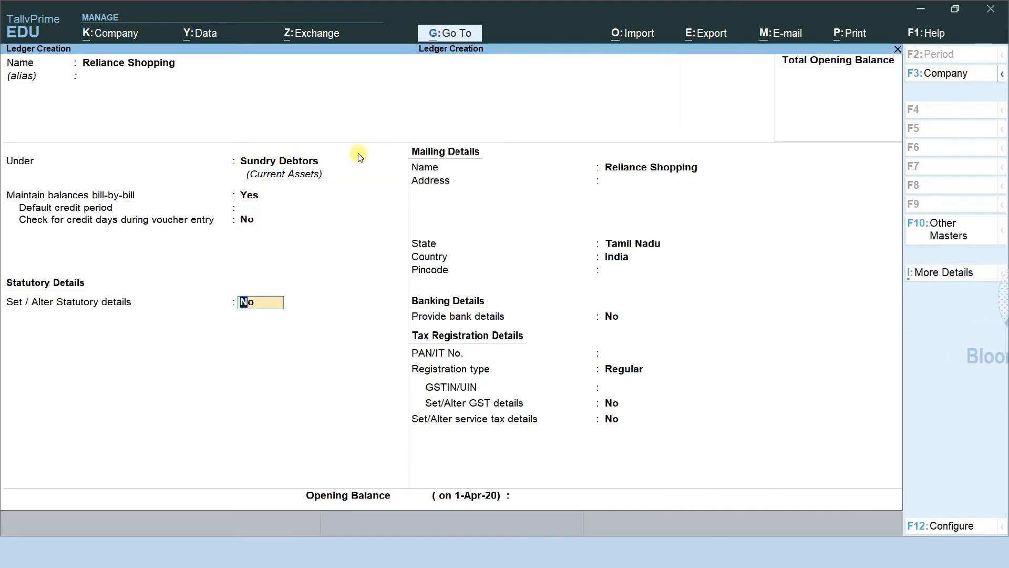
{"action": "key", "text": "ctrl+a"}
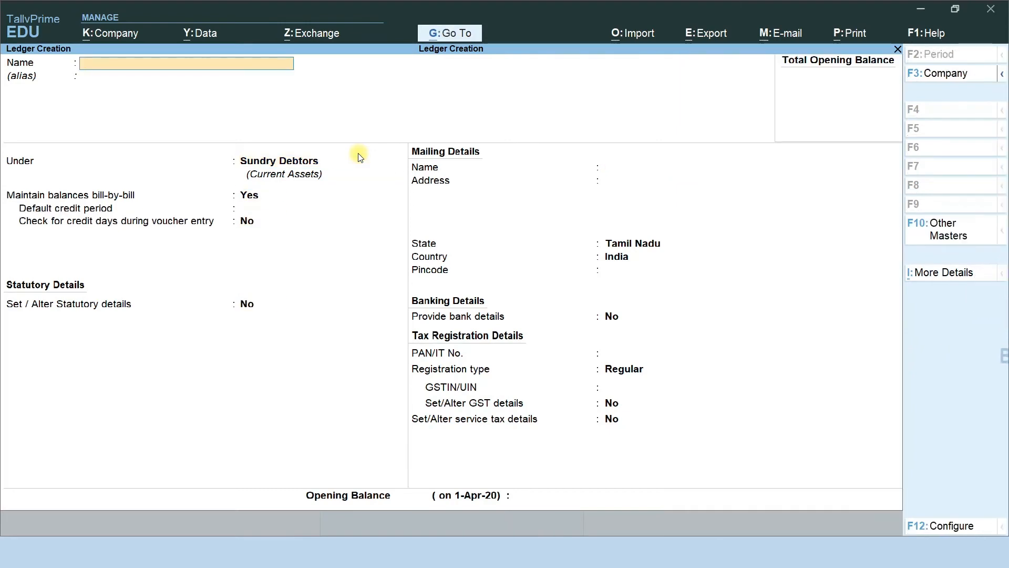
Create and save a Provision for Bad Debts ledger under Sundry Debtors
{"action": "type", "text": "Provision"}
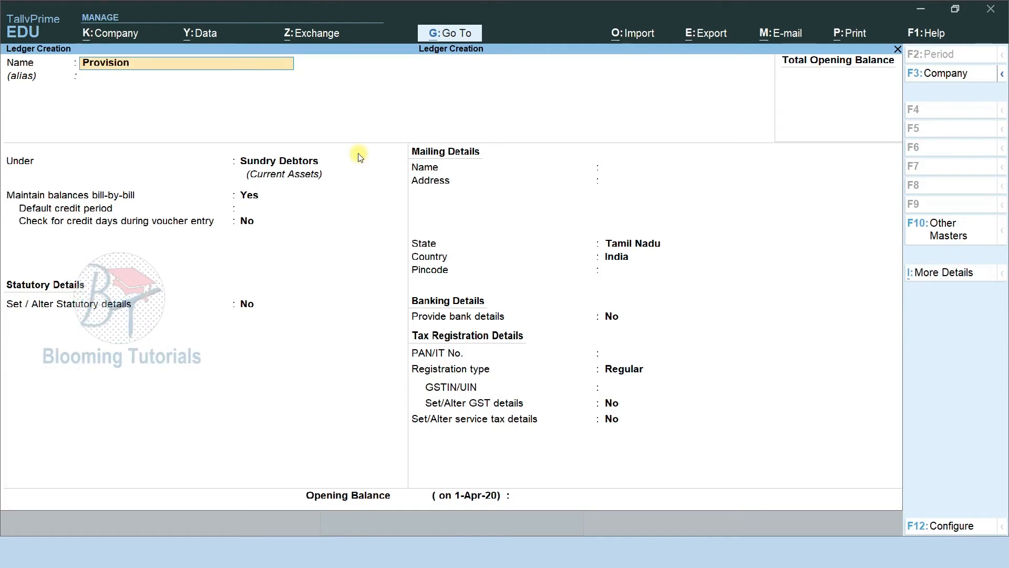
{"action": "type", "text": " for Bad "}
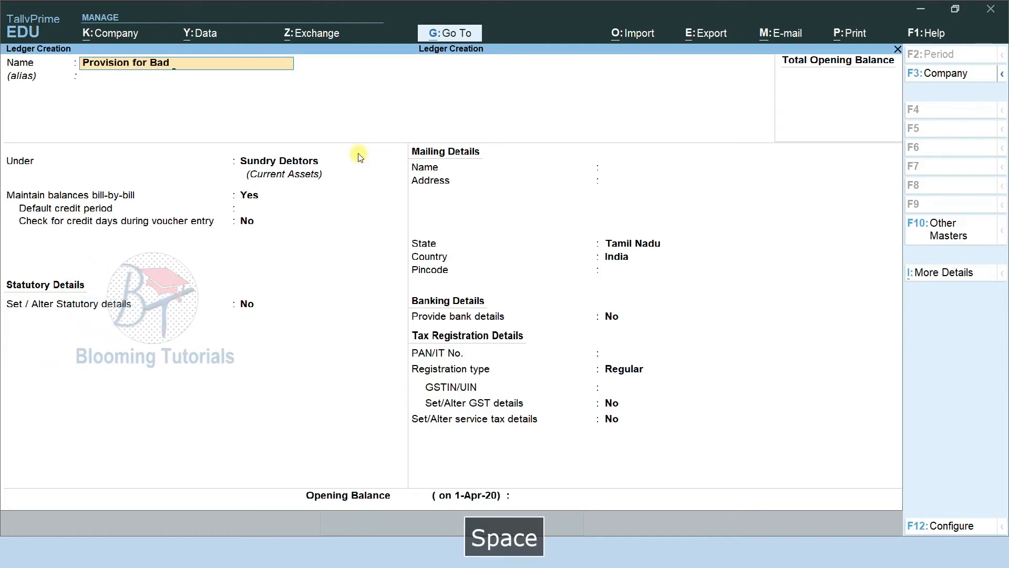
{"action": "type", "text": "Debts"}
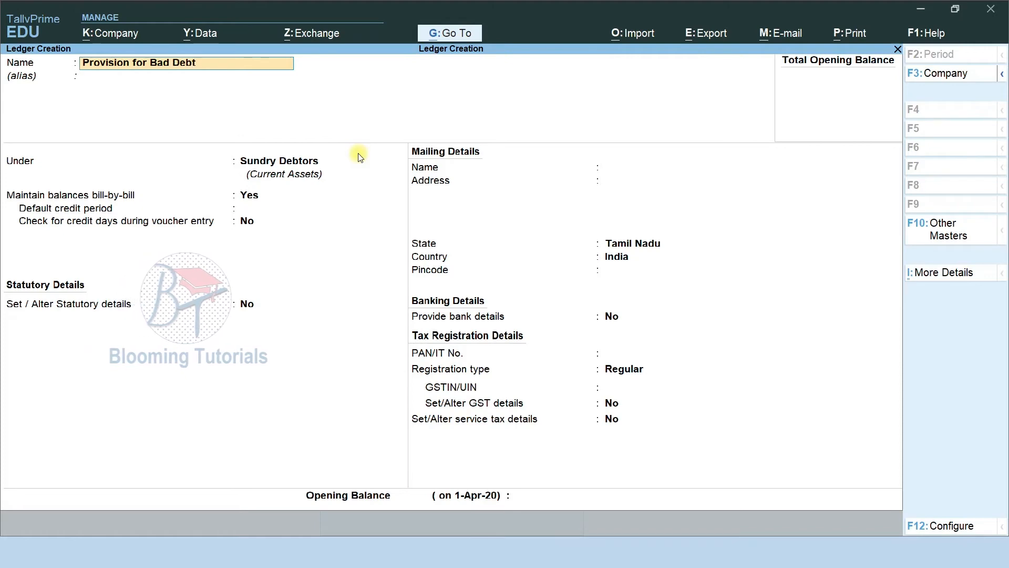
{"action": "key", "text": "Return"}
{"action": "key", "text": "Return"}
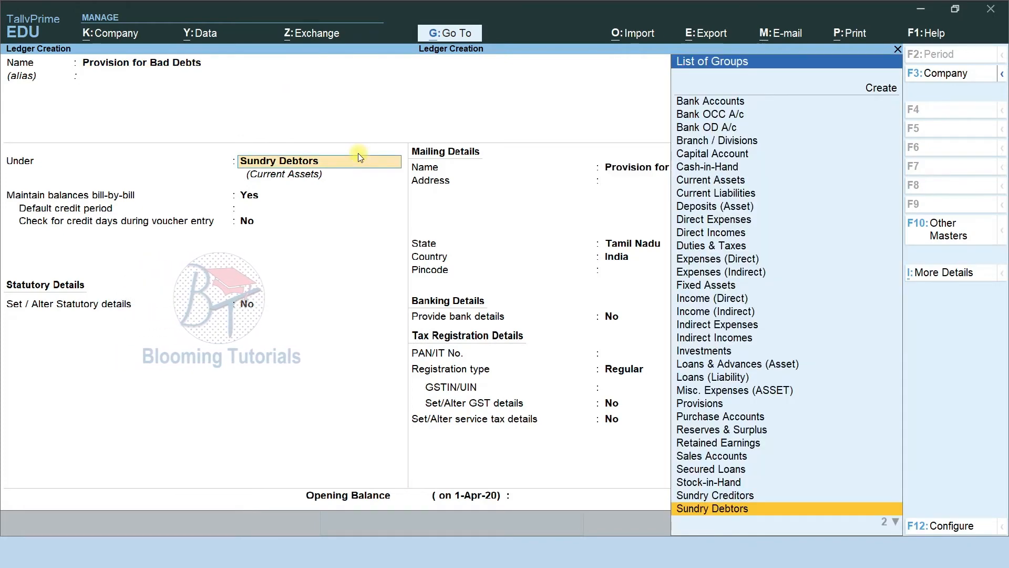
{"action": "key", "text": "Return"}
{"action": "key", "text": "ctrl"}
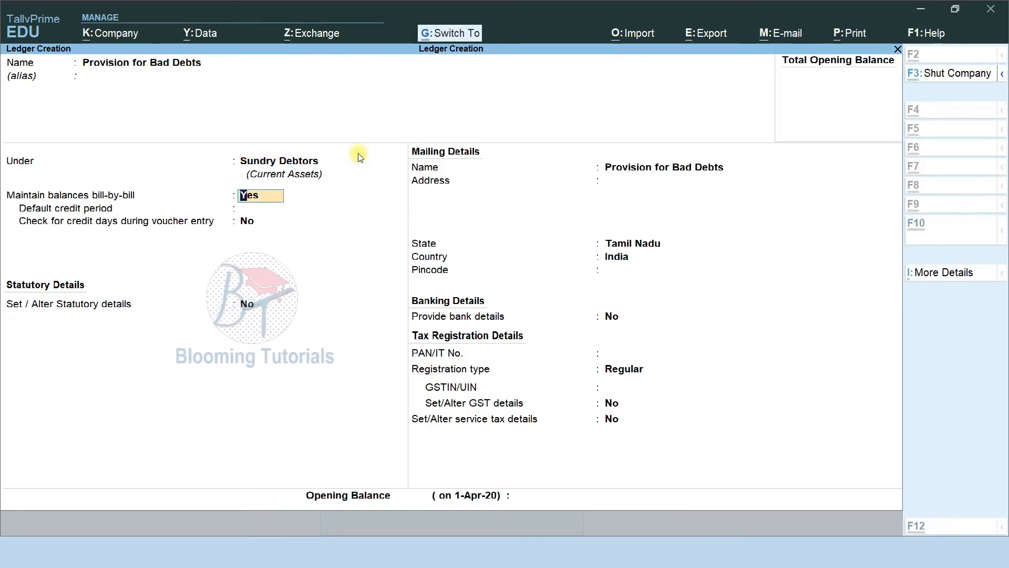
{"action": "key", "text": "ctrl+a"}
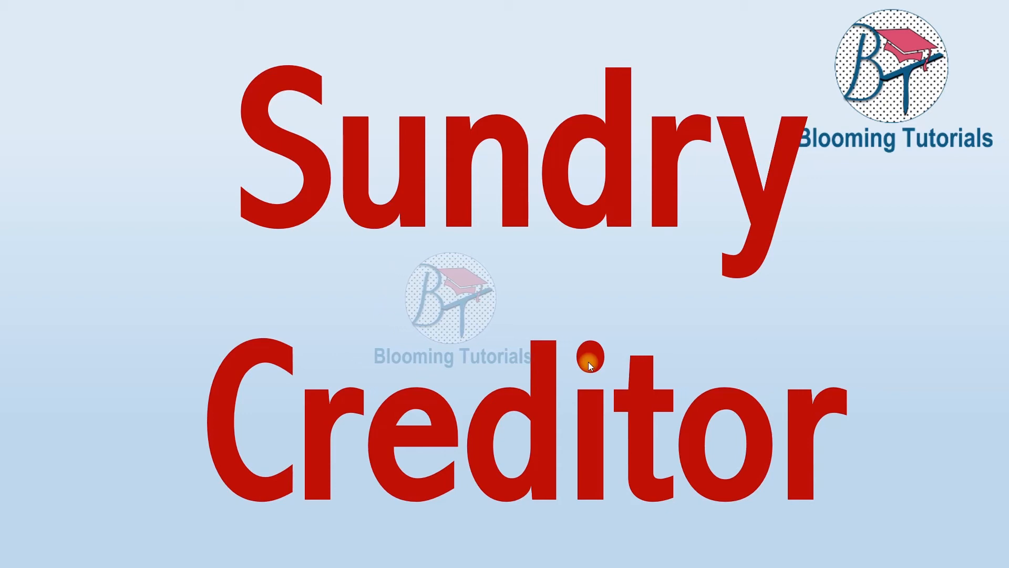
{"action": "left_click", "coordinate": [588, 378]}
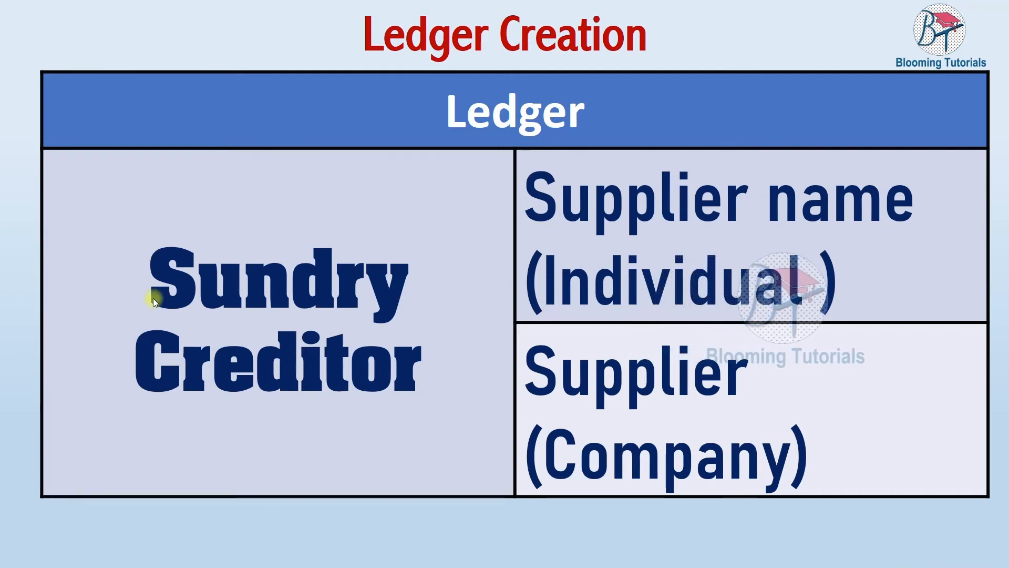
{"action": "key", "text": "alt+Tab"}
{"action": "key", "text": "F9"}
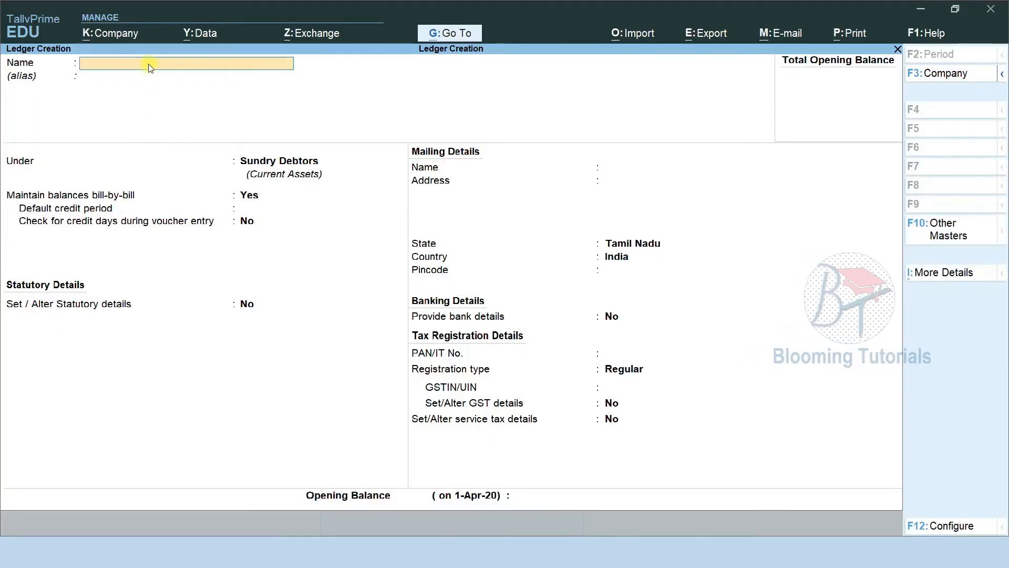
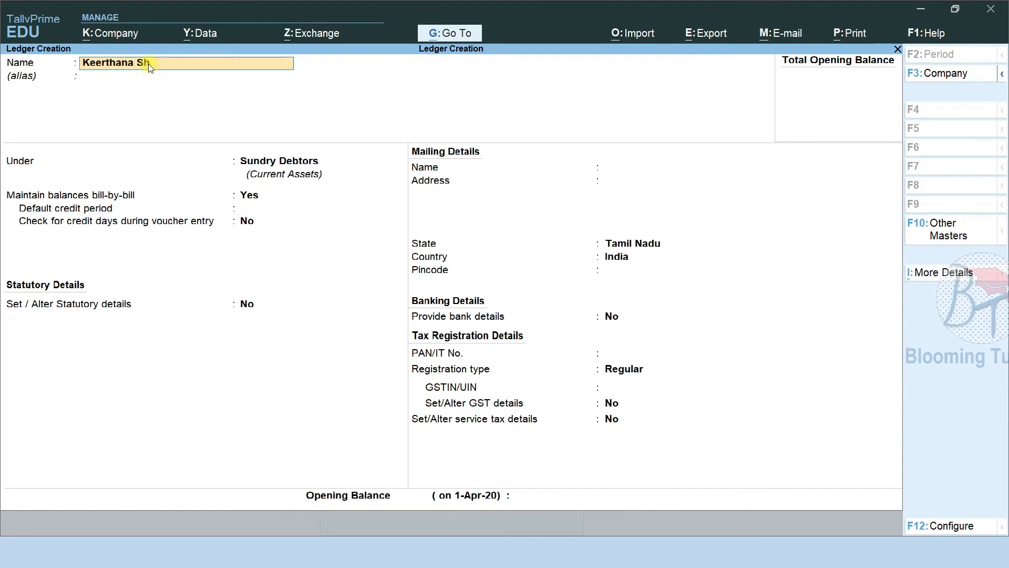
Name the supplier's party ledger, place it under Sundry Creditors and save it
{"action": "key", "text": "Return"}
{"action": "type", "text": "Su"}
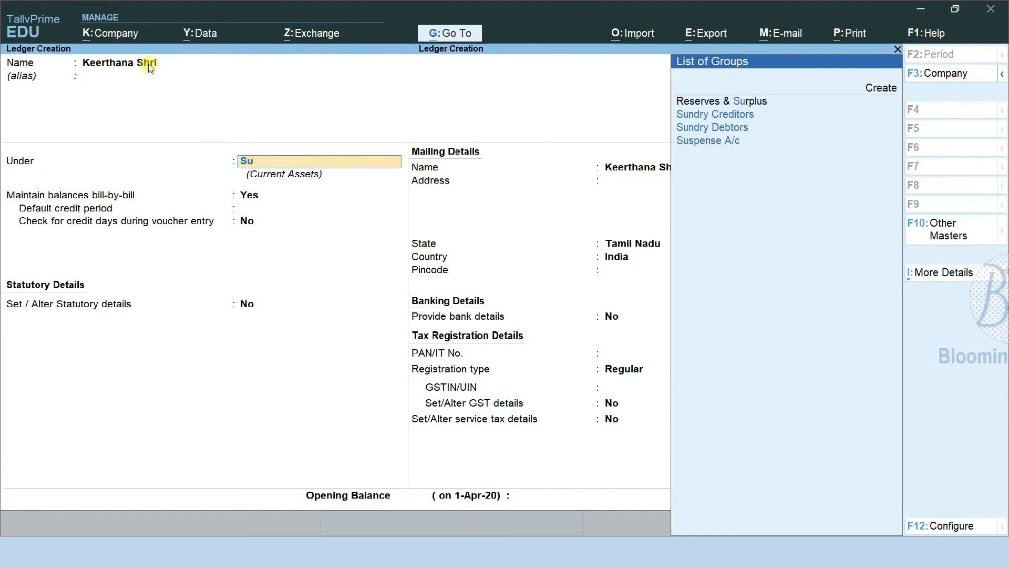
{"action": "key", "text": "Down"}
{"action": "key", "text": "Down"}
{"action": "key", "text": "Up"}
{"action": "key", "text": "Return"}
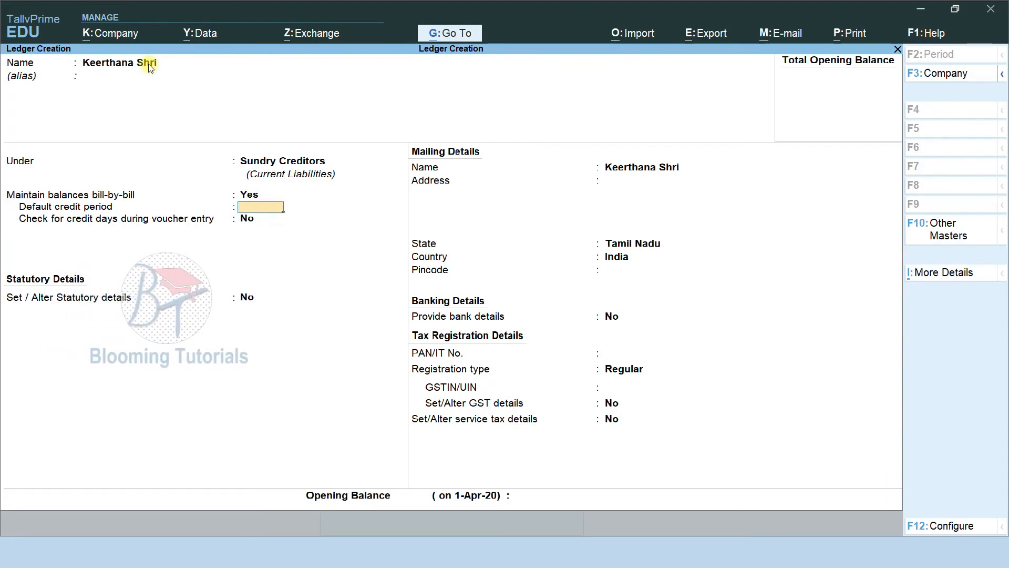
{"action": "key", "text": "Return"}
{"action": "key", "text": "Return"}
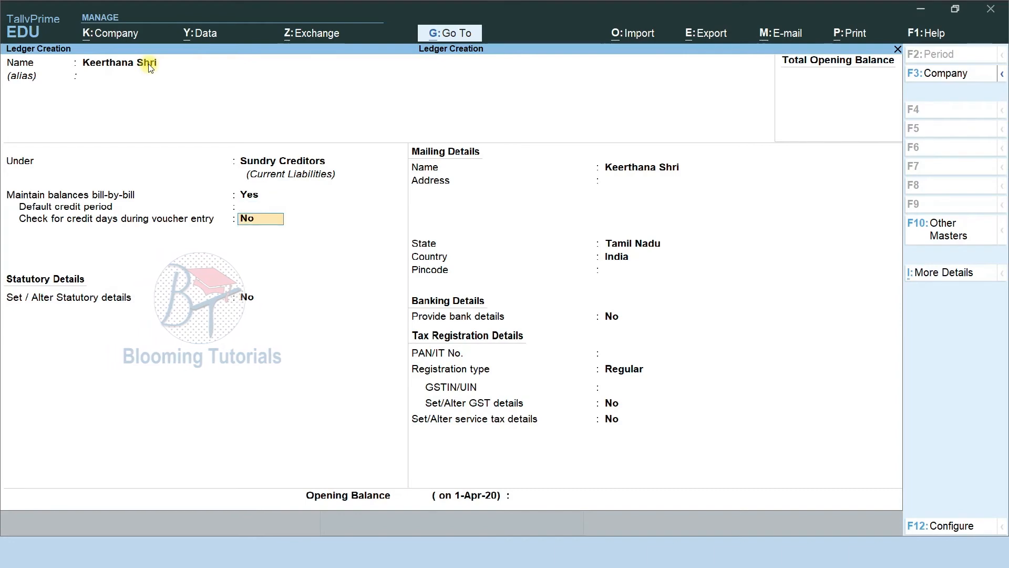
{"action": "key", "text": "Return"}
{"action": "key", "text": "ctrl"}
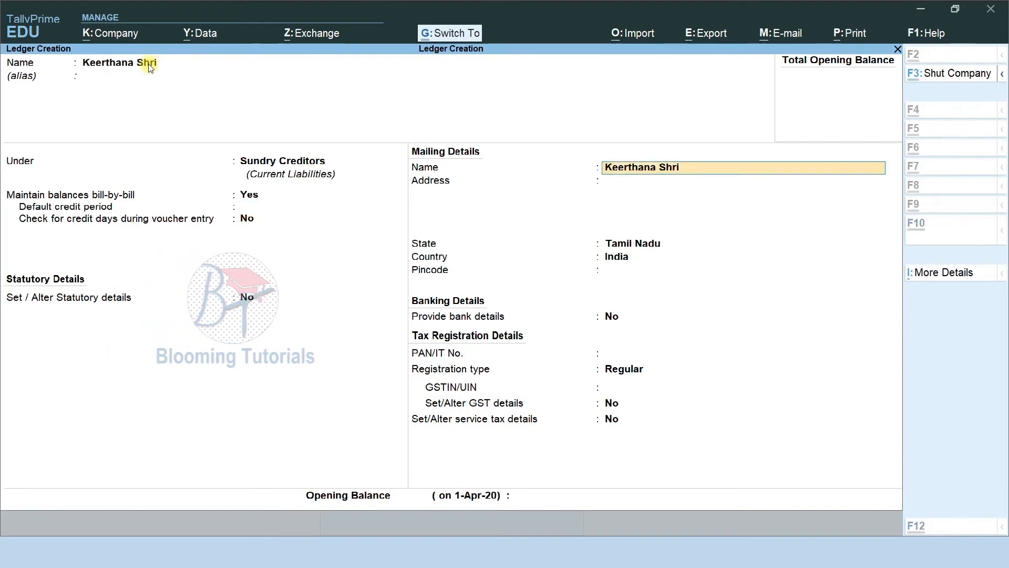
{"action": "key", "text": "ctrl+a"}
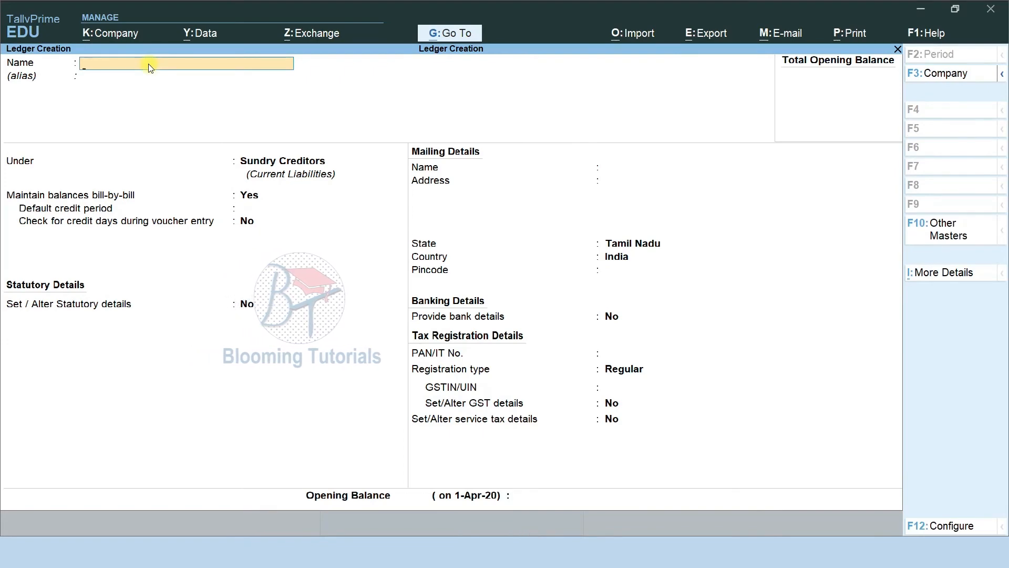
Create and save an O Plus ledger under Sundry Creditors
{"action": "type", "text": "Sh"}
{"action": "key", "text": "BackSpace"}
{"action": "key", "text": "BackSpace"}
{"action": "type", "text": "Sh"}
{"action": "key", "text": "BackSpace"}
{"action": "key", "text": "BackSpace"}
{"action": "type", "text": "Blo"}
{"action": "key", "text": "BackSpace"}
{"action": "key", "text": "BackSpace"}
{"action": "key", "text": "BackSpace"}
{"action": "type", "text": "O "}
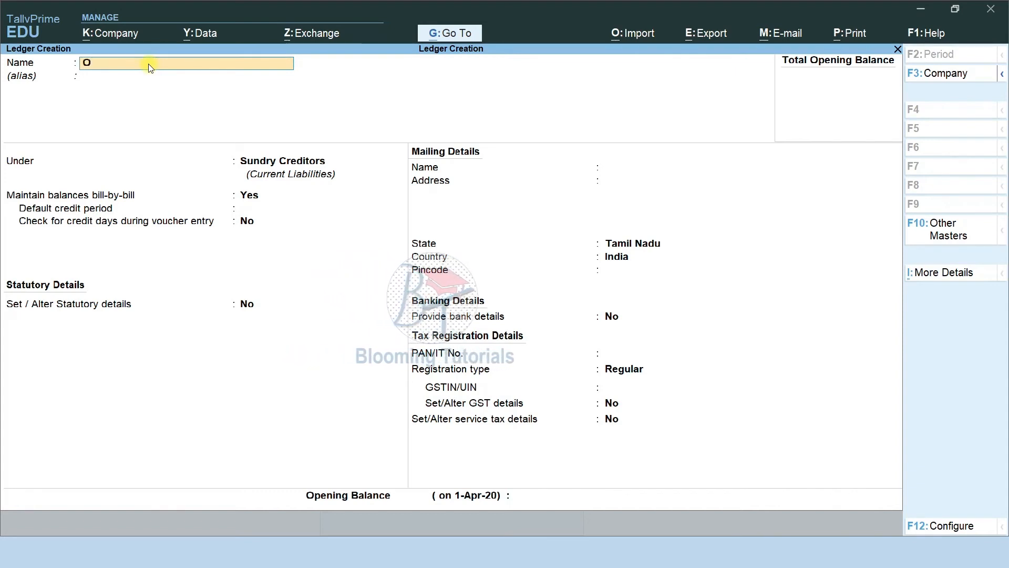
{"action": "type", "text": "Plus"}
{"action": "key", "text": "Return"}
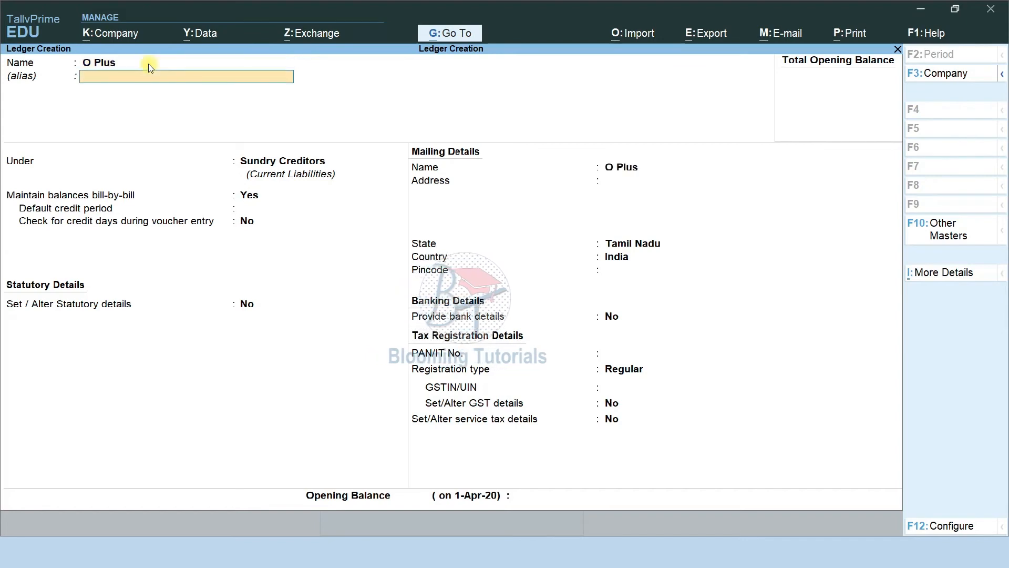
{"action": "key", "text": "Return"}
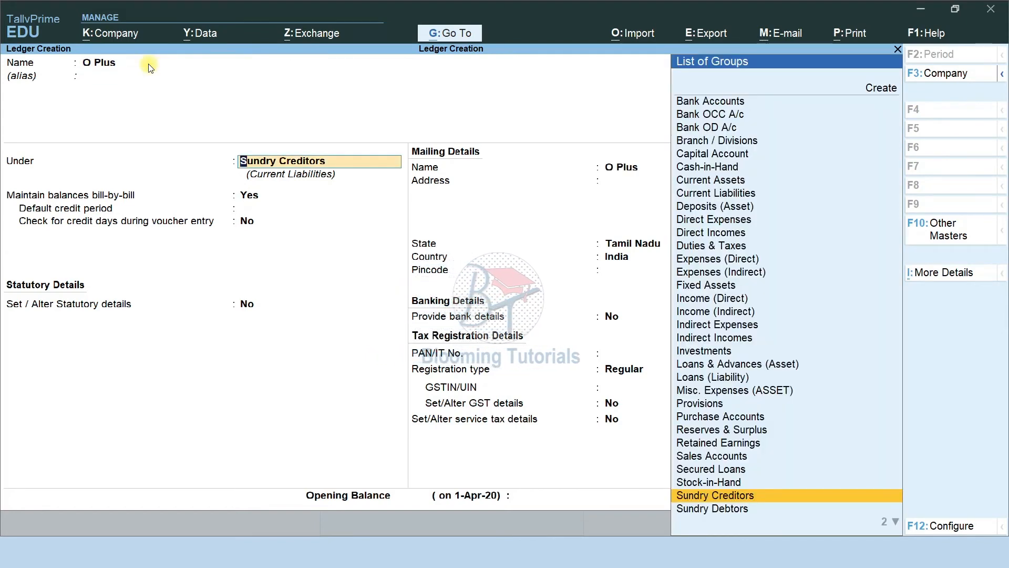
{"action": "key", "text": "Return"}
{"action": "key", "text": "ctrl"}
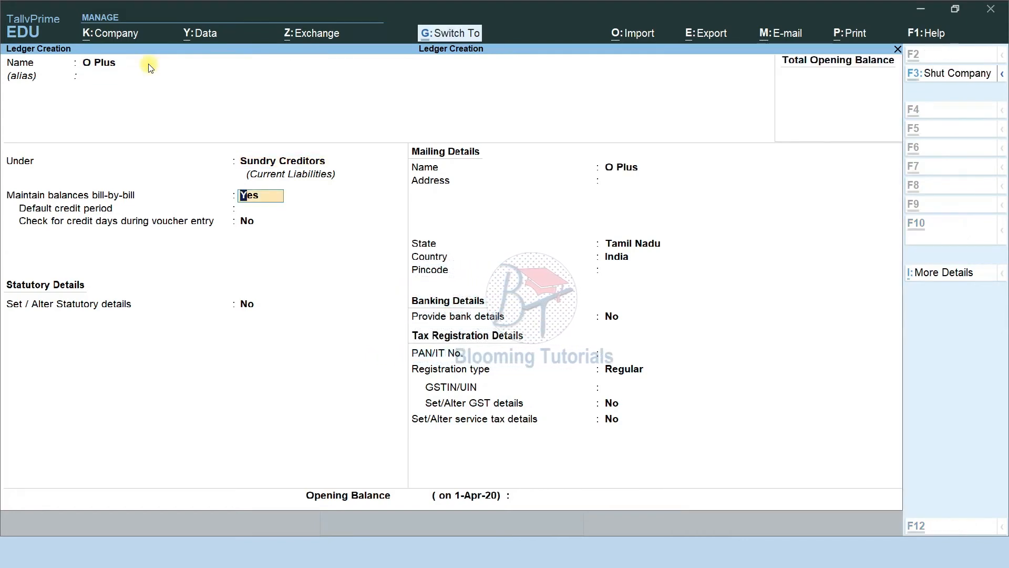
{"action": "key", "text": "ctrl+a"}
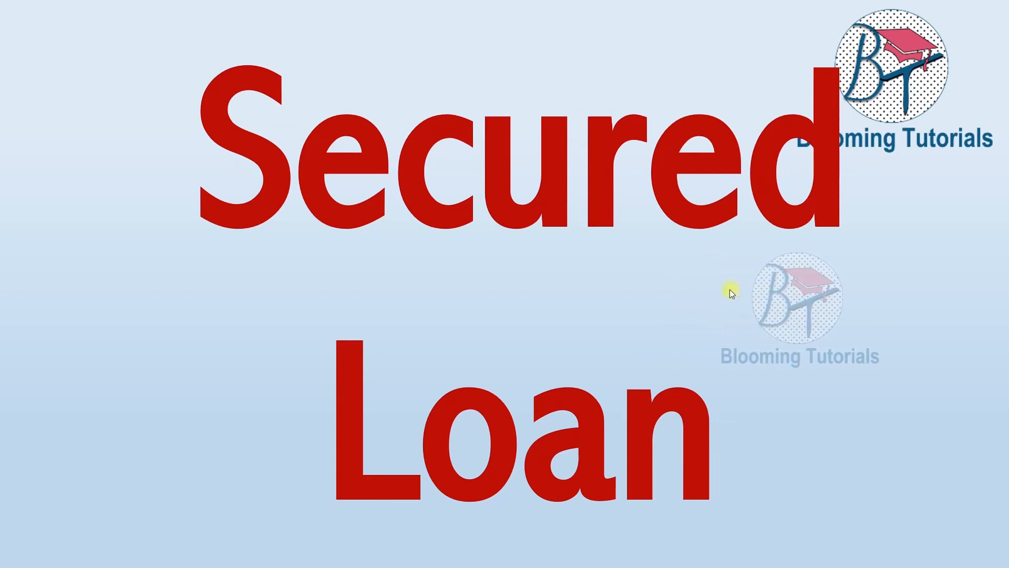
{"action": "left_click", "coordinate": [729, 289]}
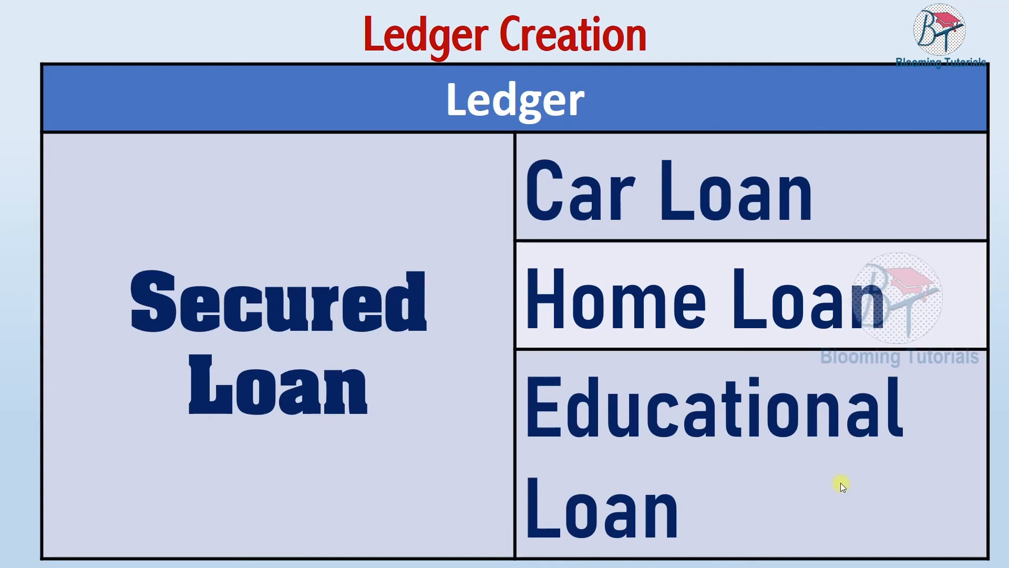
{"action": "key", "text": "F9"}
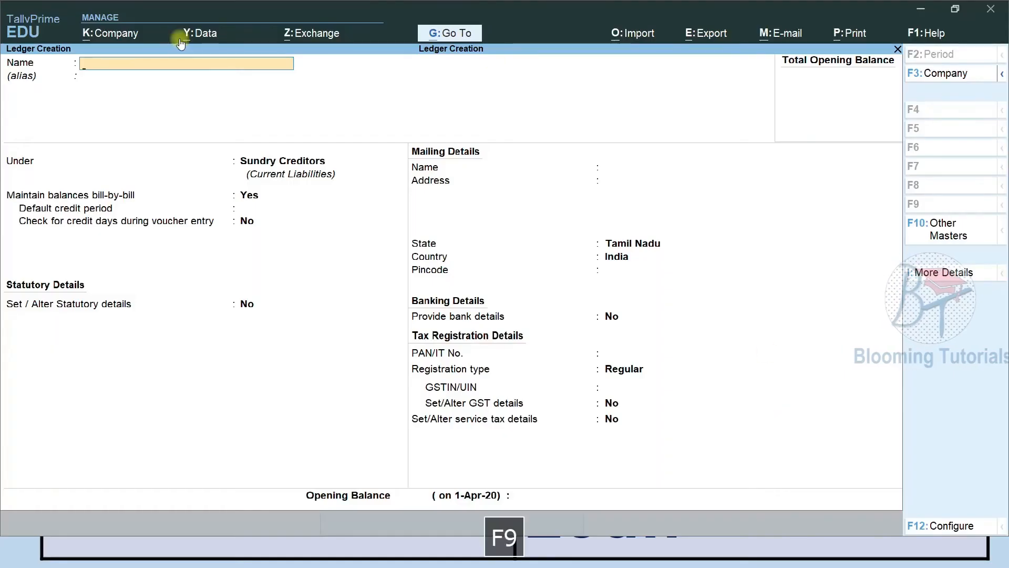
Create and save a Car Loan ledger under Secured Loans
{"action": "type", "text": "Car Loan"}
{"action": "key", "text": "Return"}
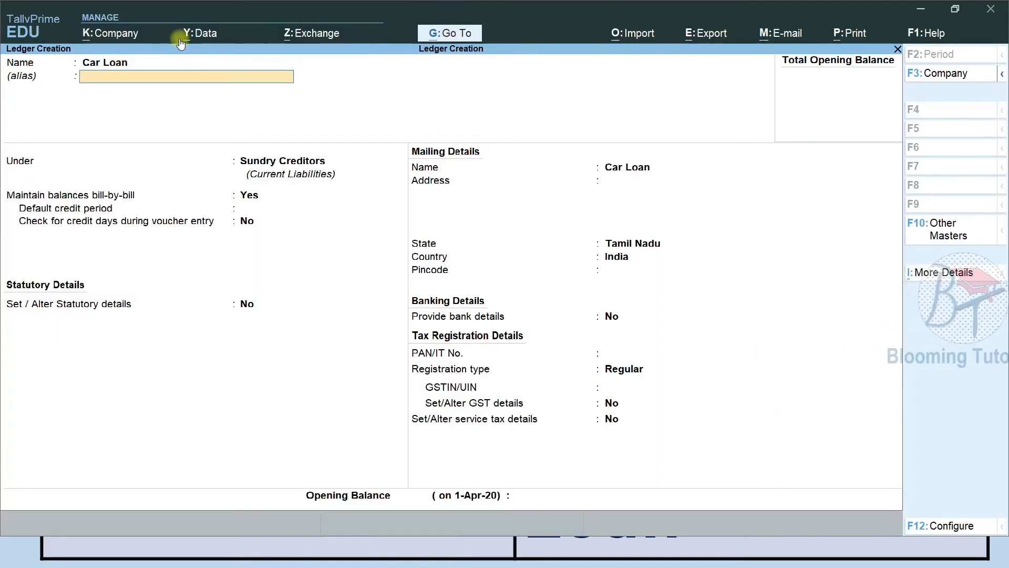
{"action": "key", "text": "Return"}
{"action": "type", "text": "Se"}
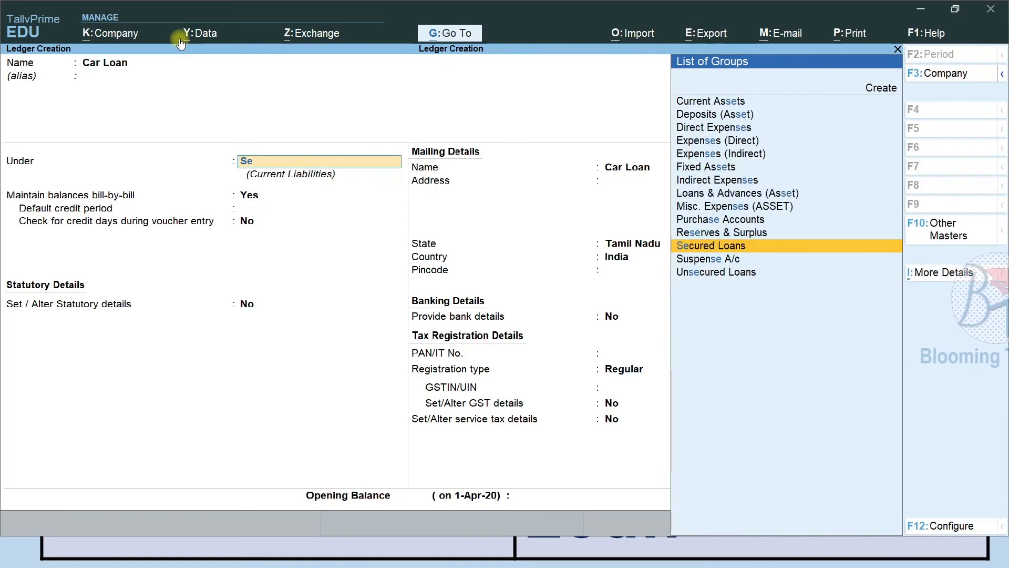
{"action": "key", "text": "Return"}
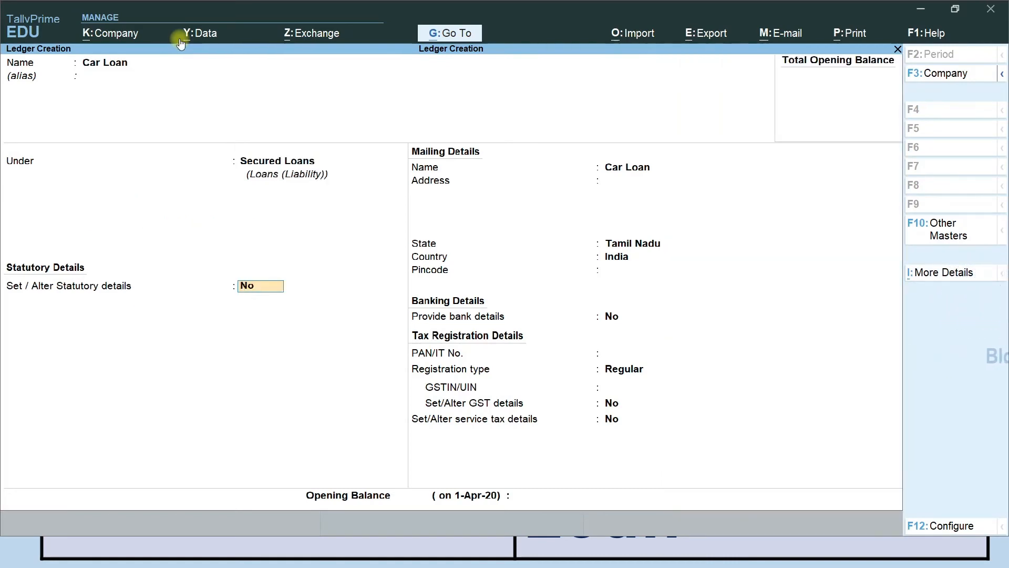
{"action": "key", "text": "ctrl+a"}
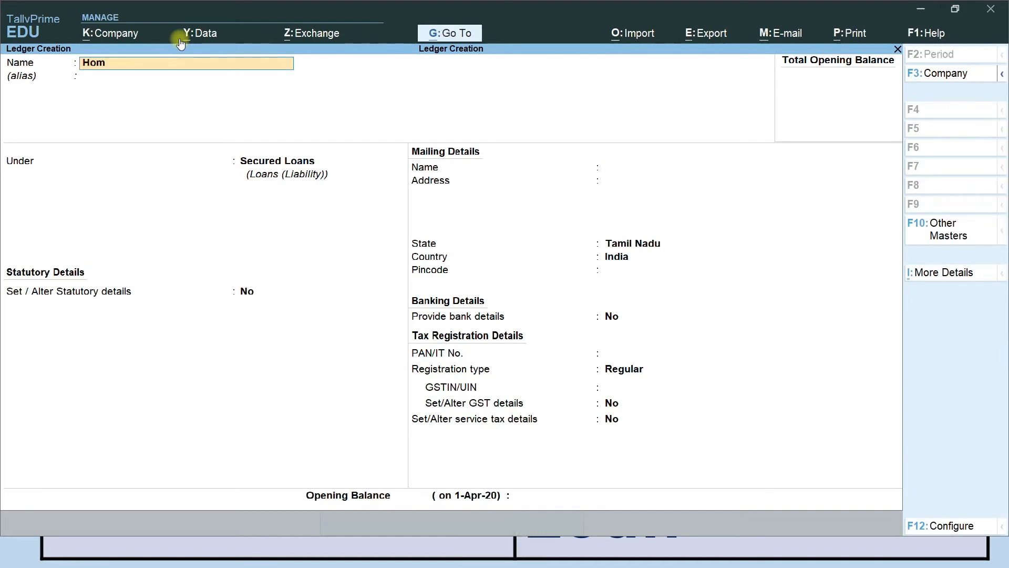
Start a Home Loan ledger under Secured Loans with Provide bank details set to Yes
{"action": "type", "text": "Home Loan"}
{"action": "key", "text": "Return"}
{"action": "key", "text": "Return"}
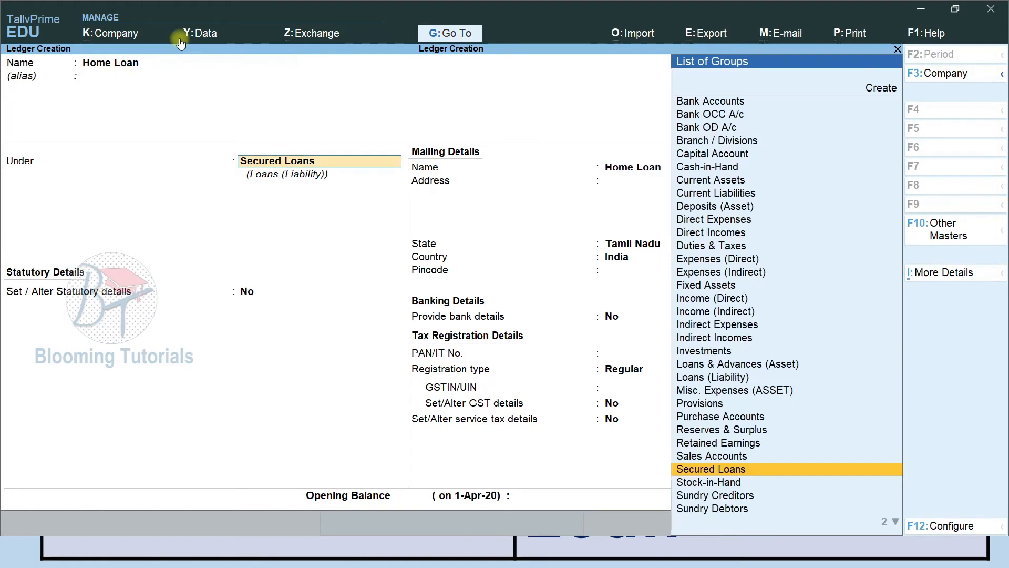
{"action": "key", "text": "Return"}
{"action": "key", "text": "Return"}
{"action": "key", "text": "Return"}
{"action": "key", "text": "Return"}
{"action": "key", "text": "Return"}
{"action": "key", "text": "Return"}
{"action": "key", "text": "Return"}
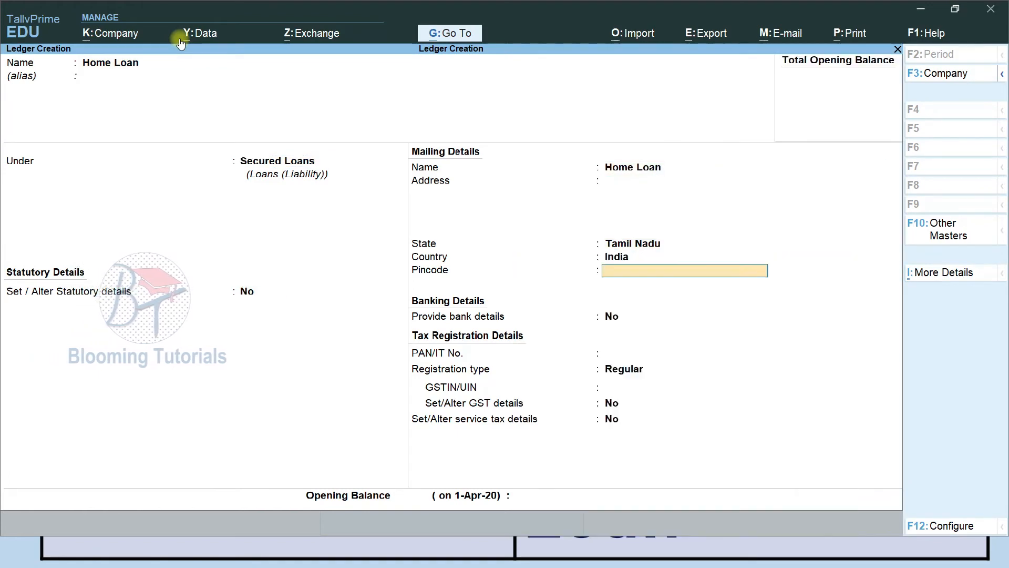
{"action": "type", "text": "y"}
{"action": "key", "text": "Return"}
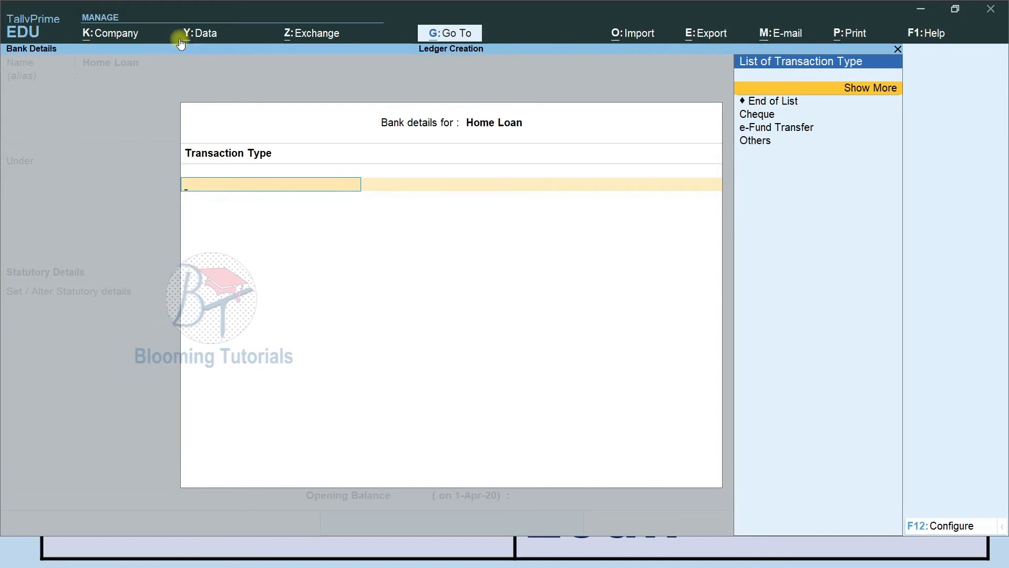
Choose Cheque as the Home Loan's bank transaction type, then save the Home Loan ledger
{"action": "key", "text": "Down"}
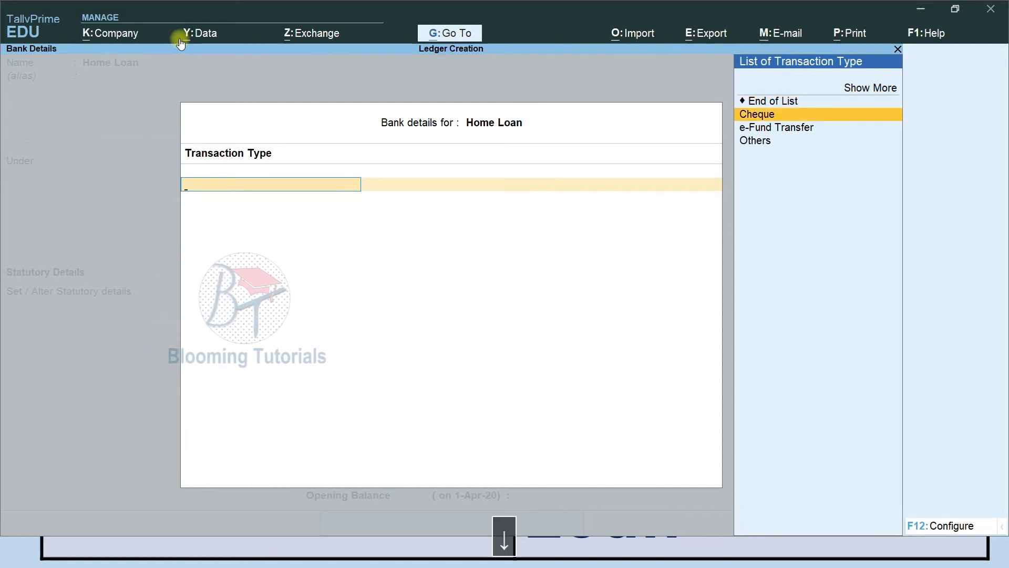
{"action": "key", "text": "Down"}
{"action": "key", "text": "Down"}
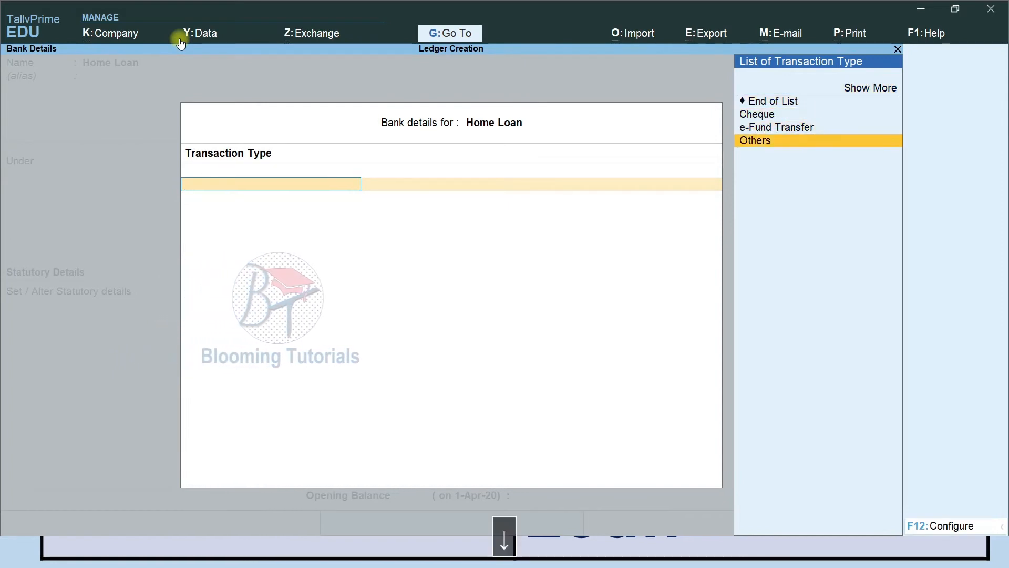
{"action": "key", "text": "Up"}
{"action": "key", "text": "Up"}
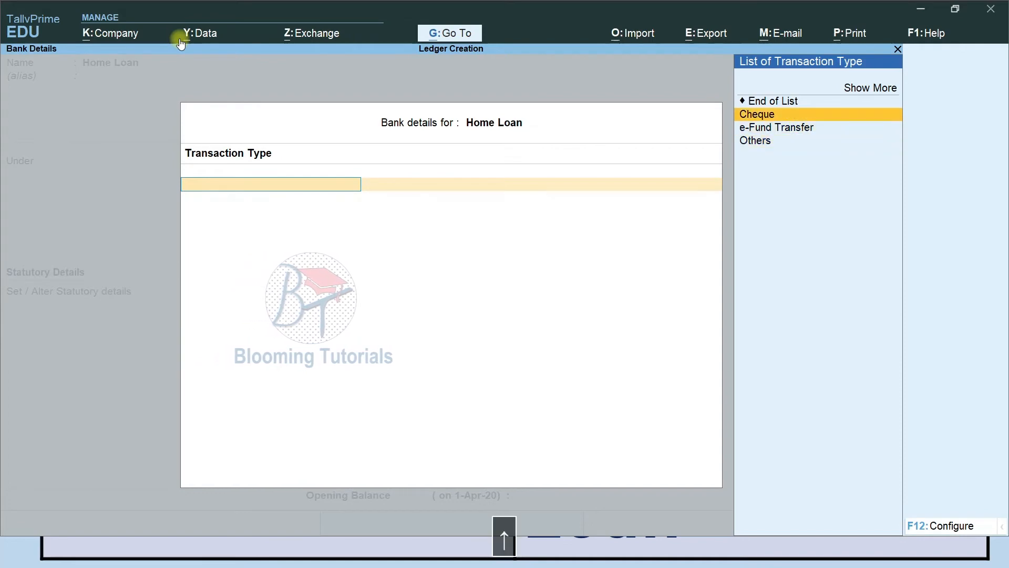
{"action": "key", "text": "Return"}
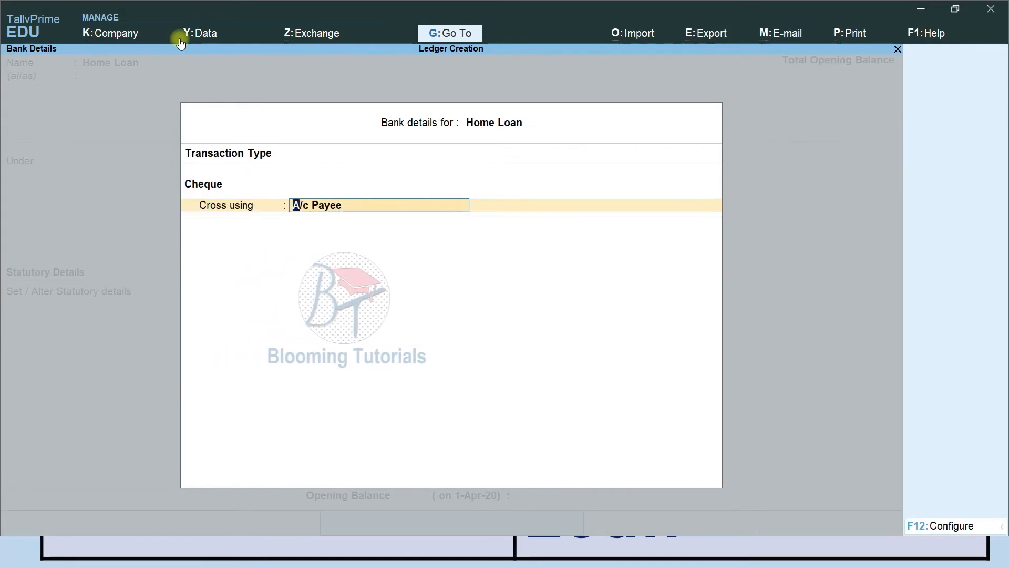
{"action": "key", "text": "Return"}
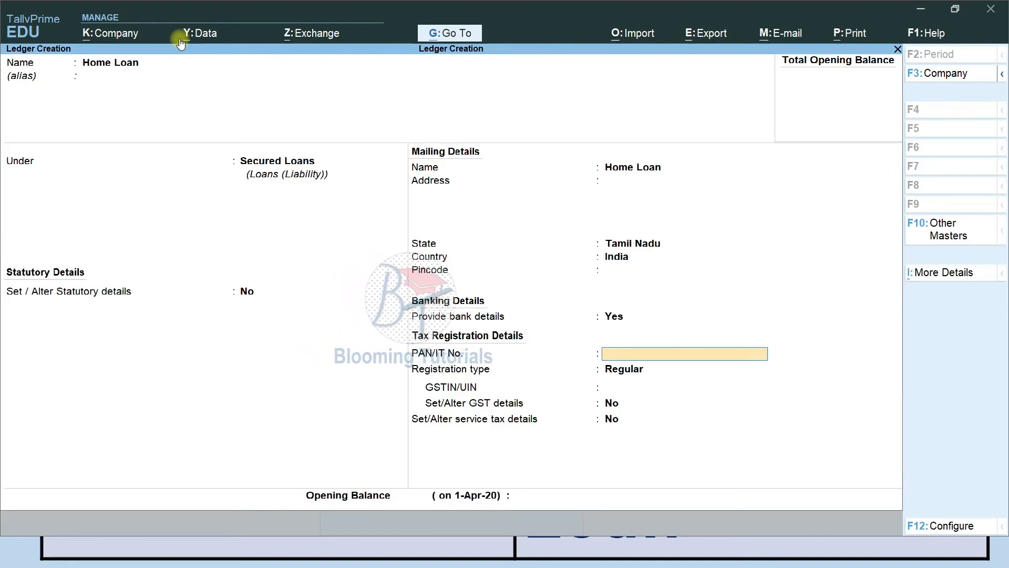
{"action": "key", "text": "Return"}
{"action": "key", "text": "Return"}
{"action": "key", "text": "Return"}
{"action": "key", "text": "Return"}
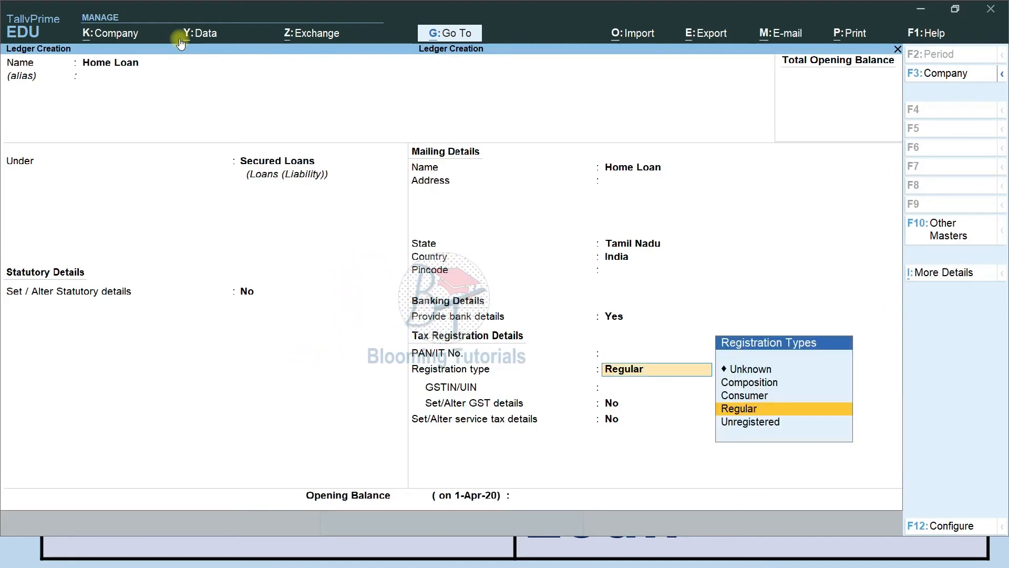
{"action": "key", "text": "Return"}
{"action": "key", "text": "Return"}
{"action": "key", "text": "Return"}
Name the ledger Educational Loan, choose Secured Loans as its group, and save with Ctrl+A
{"action": "type", "text": "E"}
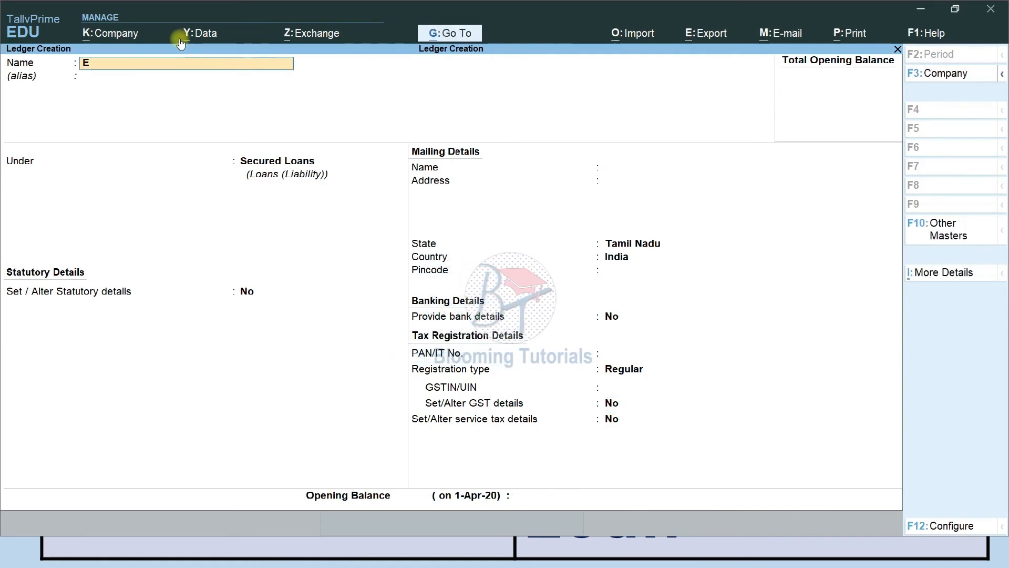
{"action": "type", "text": "ducational Loan"}
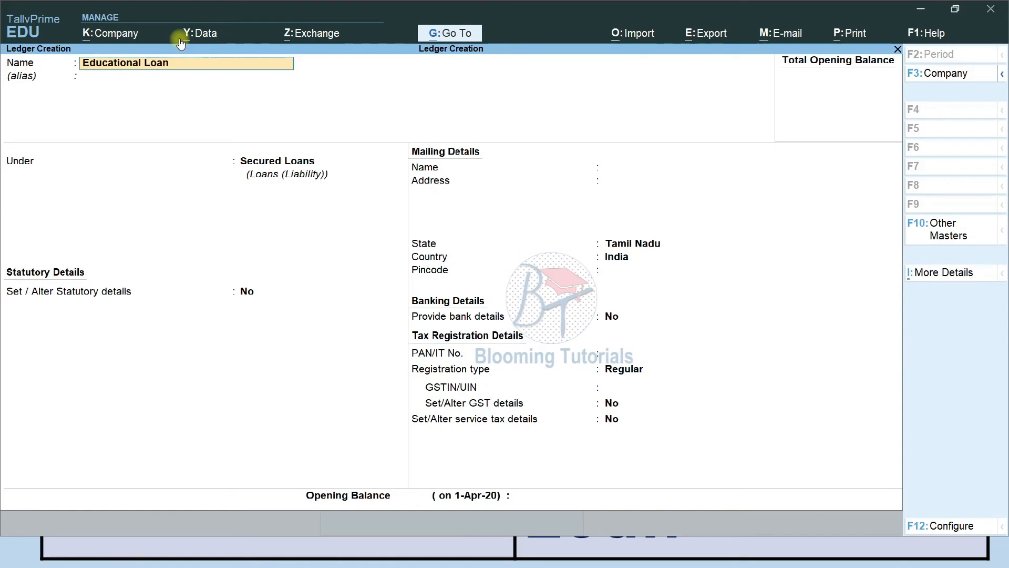
{"action": "key", "text": "Return"}
{"action": "key", "text": "Return"}
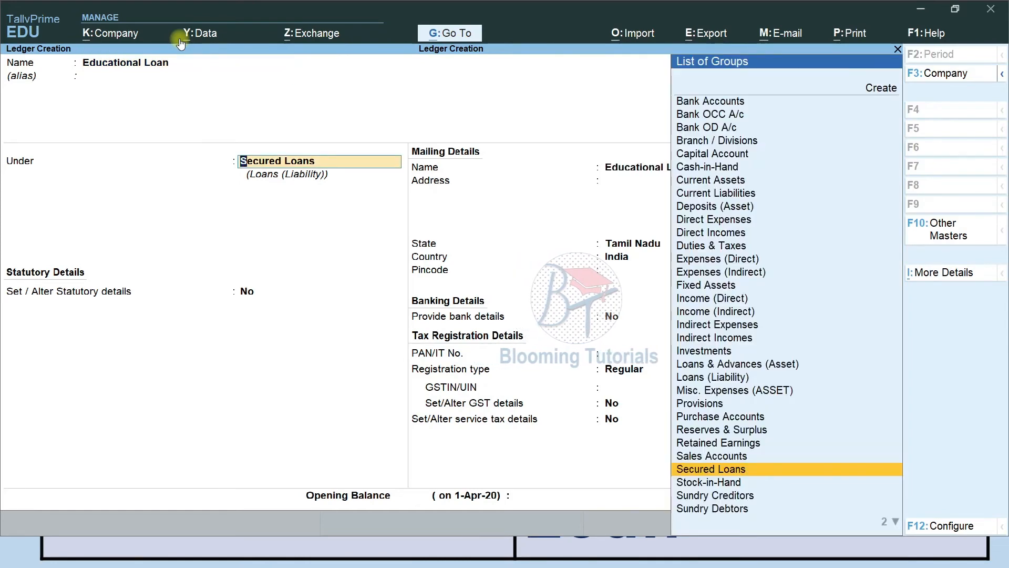
{"action": "key", "text": "Return"}
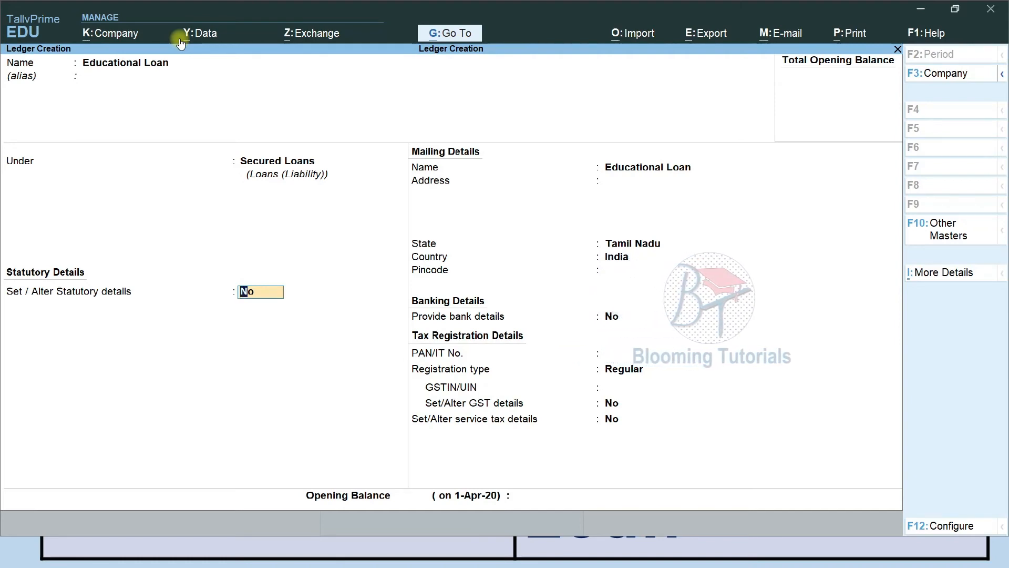
{"action": "key", "text": "ctrl"}
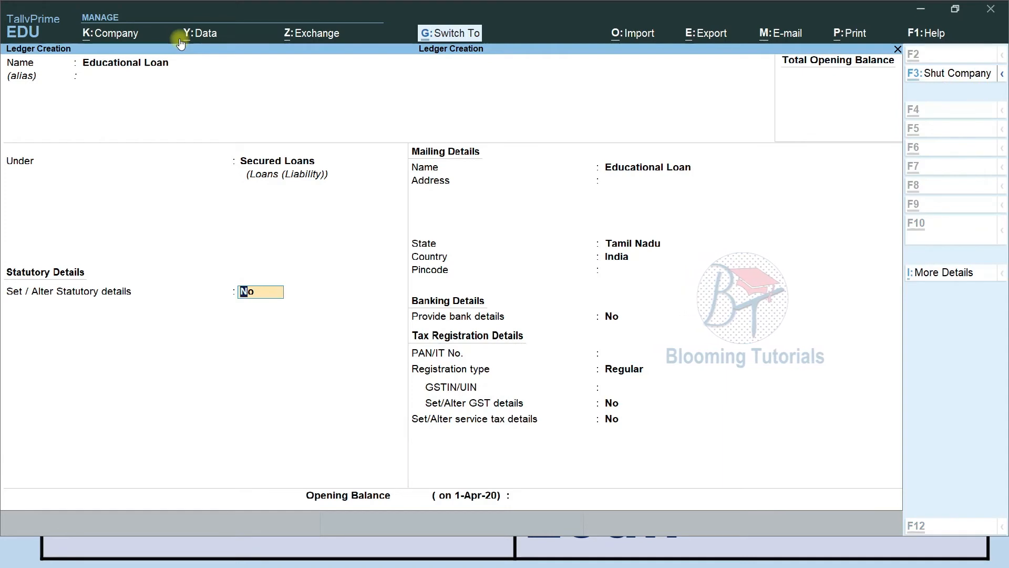
{"action": "key", "text": "ctrl+a"}
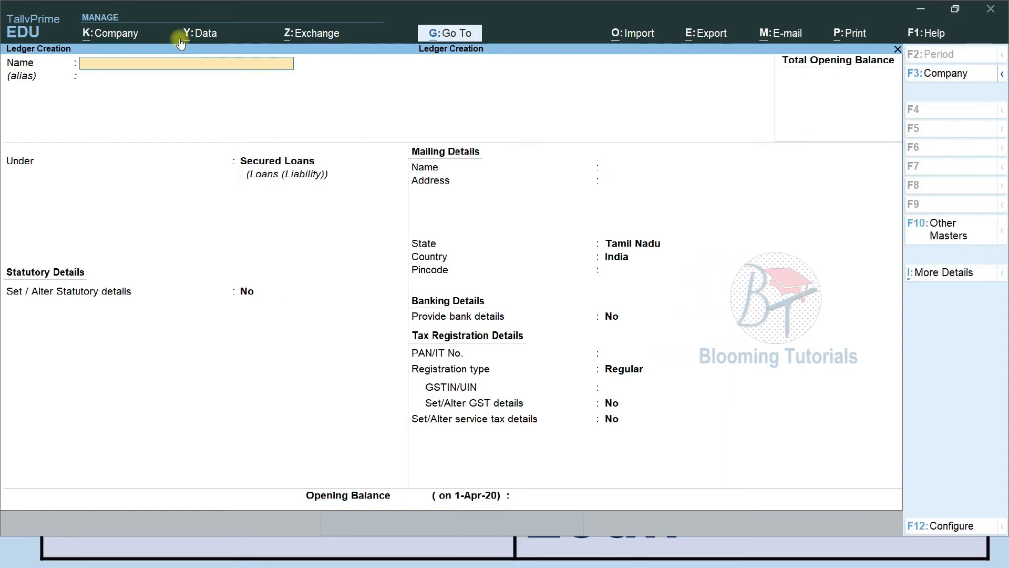
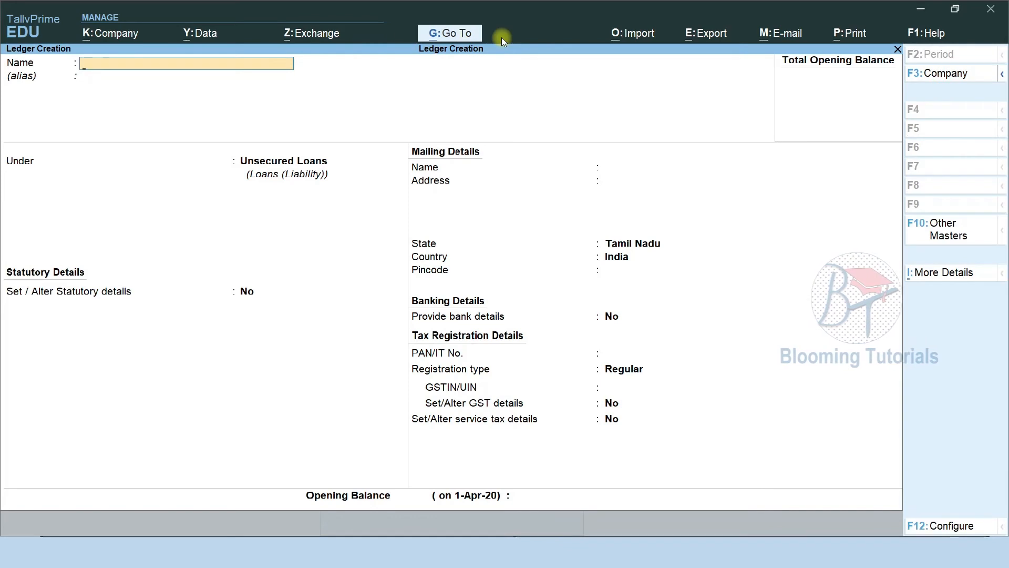
Create the Loan From Relative and Loan From Friends ledgers under Unsecured Loans
{"action": "type", "text": "oan From"}
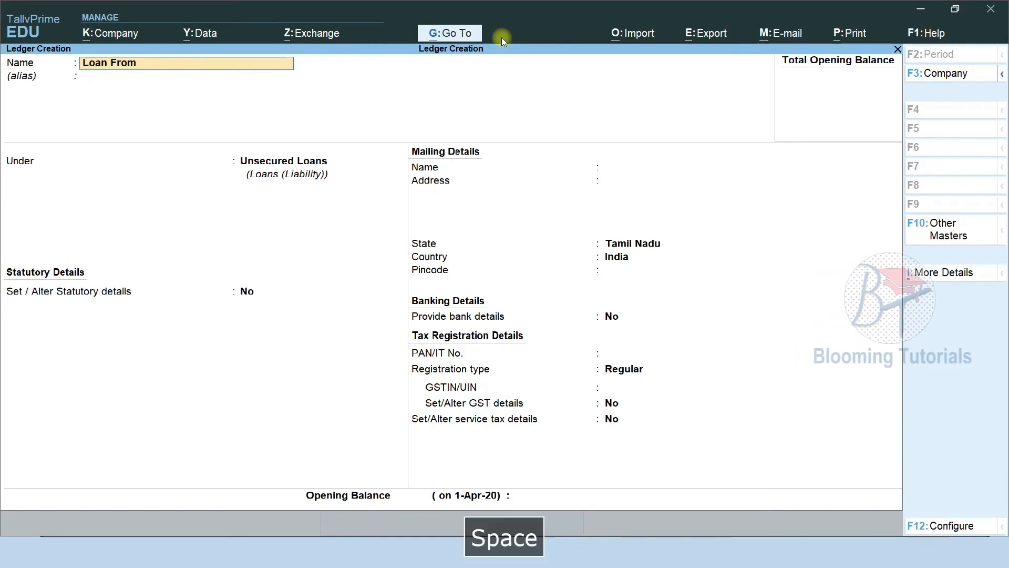
{"action": "type", "text": " Relative"}
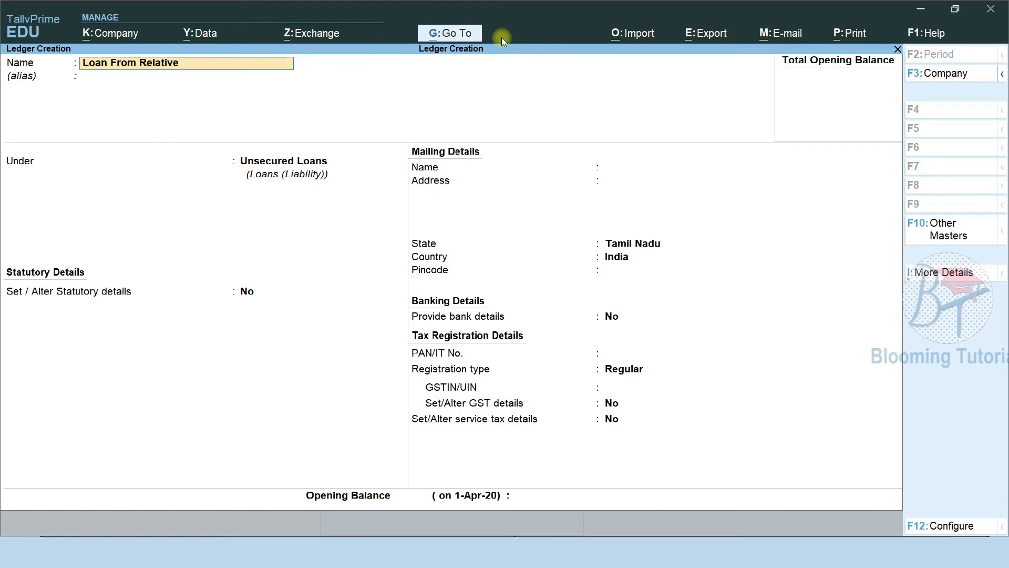
{"action": "key", "text": "Return"}
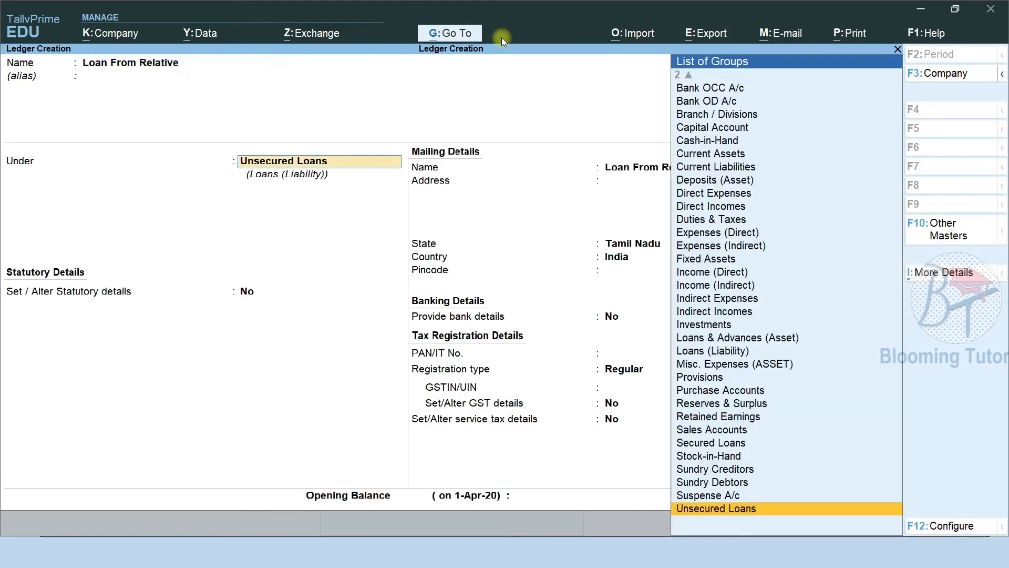
{"action": "key", "text": "Return"}
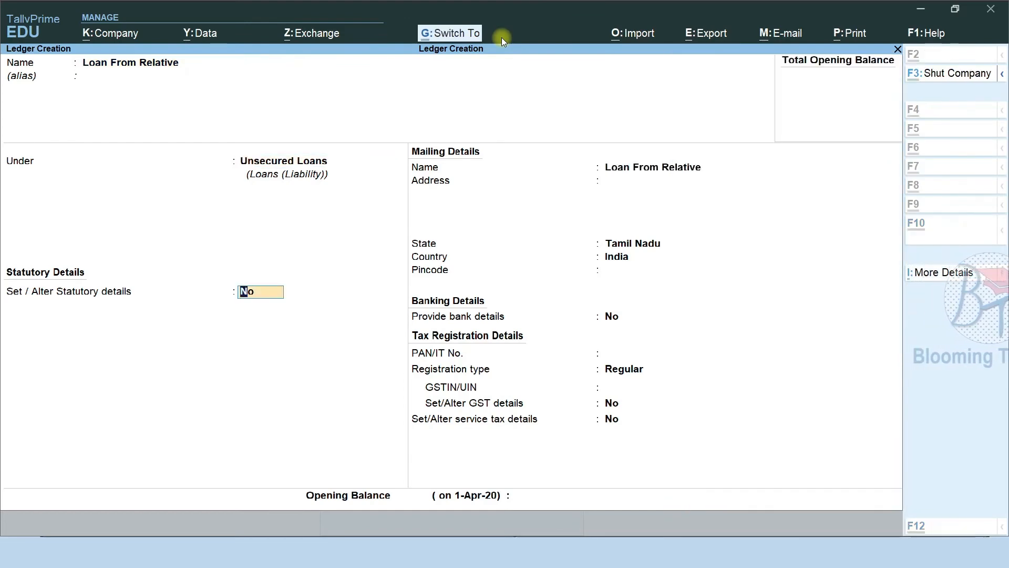
{"action": "key", "text": "ctrl+a"}
{"action": "type", "text": "Loan"}
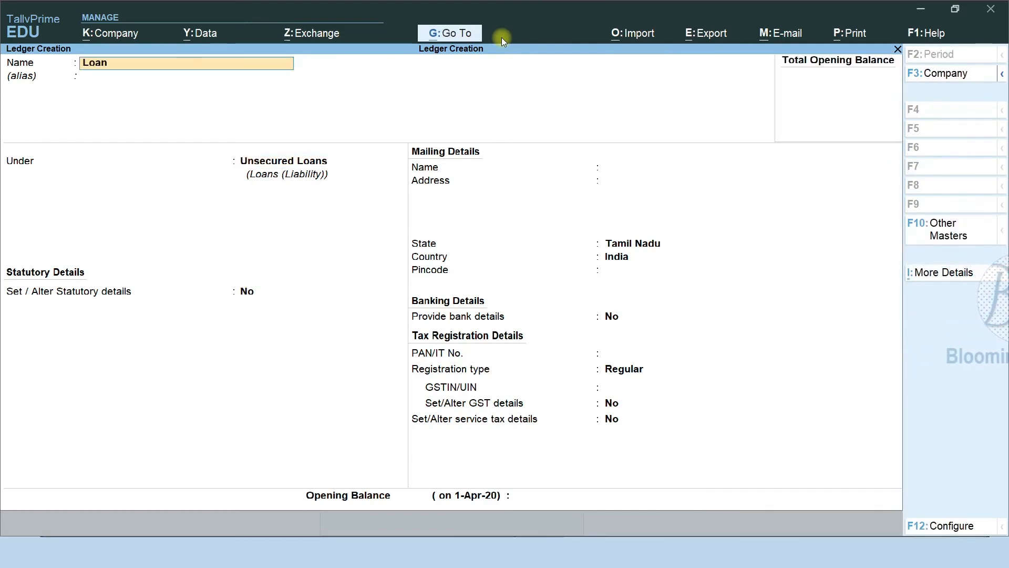
{"action": "type", "text": " From Friends"}
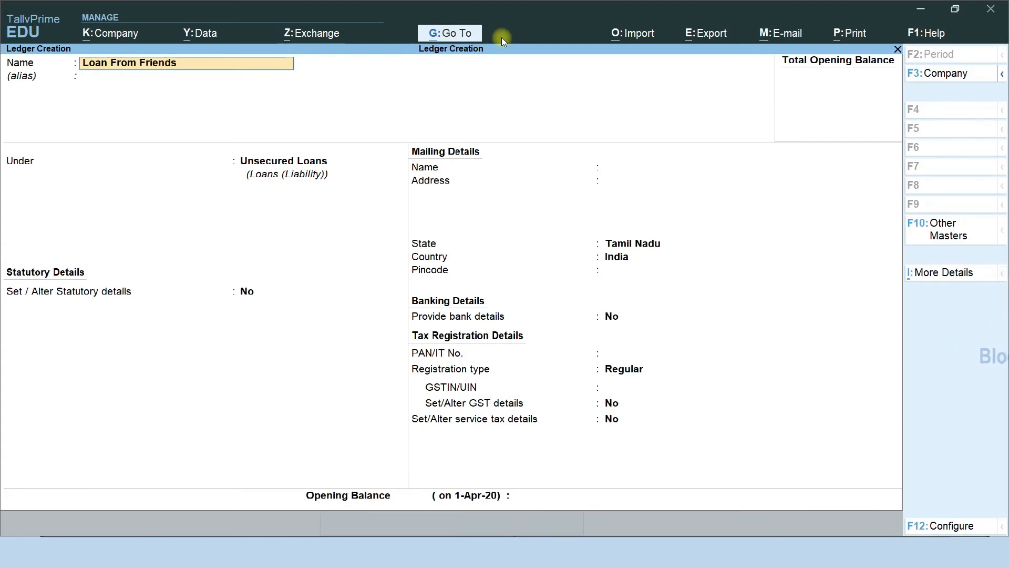
{"action": "key", "text": "Return"}
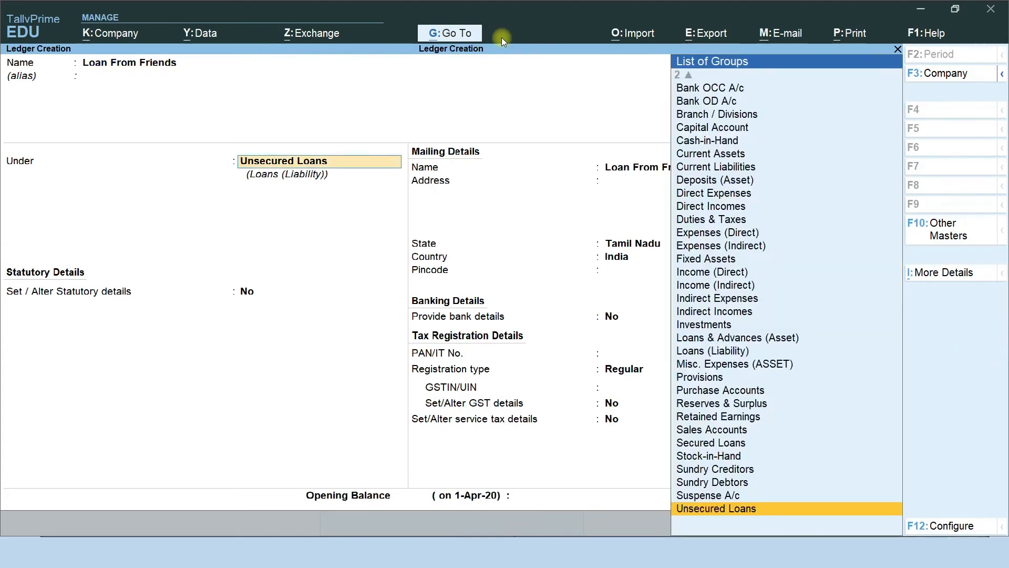
{"action": "key", "text": "ctrl"}
{"action": "key", "text": "ctrl+a"}
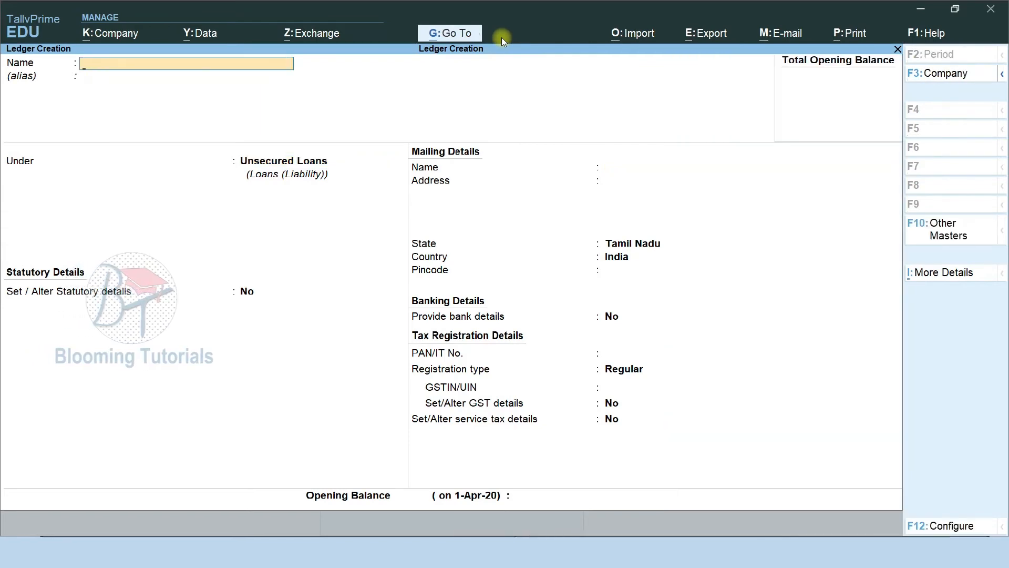
Create the Short Term Loan From Director ledger under Unsecured Loans, fixing the name's typo
{"action": "type", "text": "Shor"}
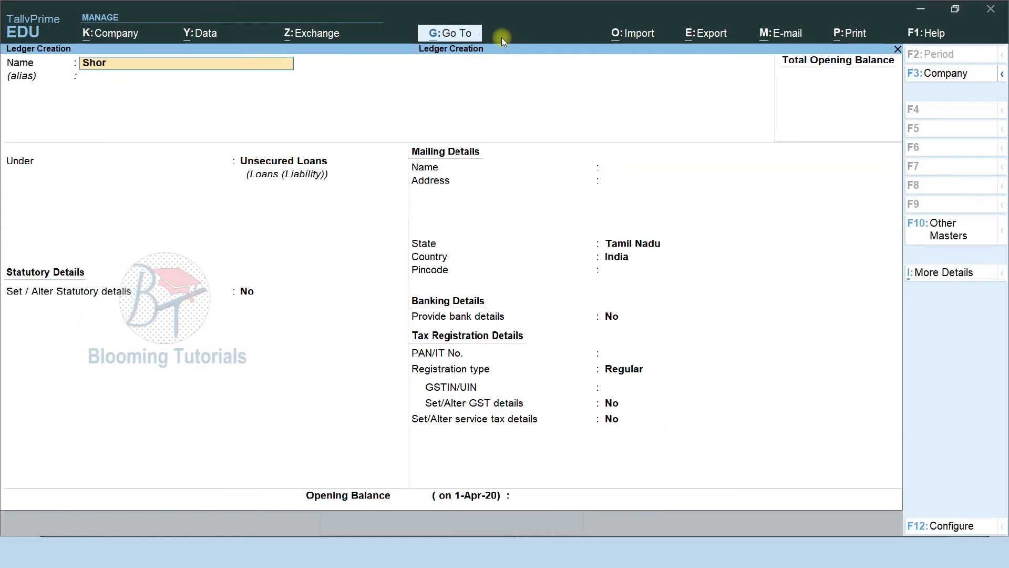
{"action": "type", "text": "t Term Loan Form"}
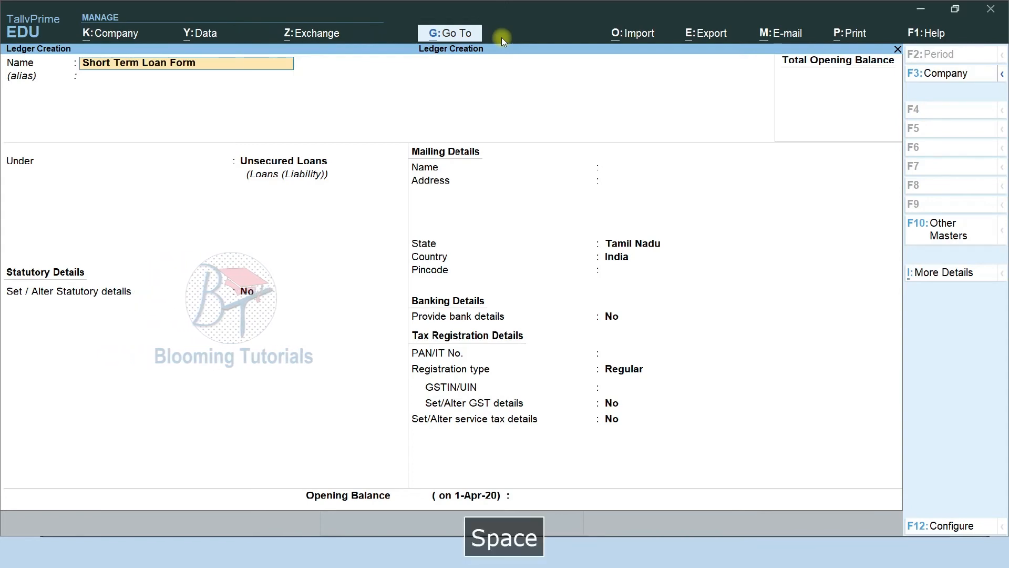
{"action": "key", "text": "BackSpace"}
{"action": "key", "text": "BackSpace"}
{"action": "key", "text": "BackSpace"}
{"action": "type", "text": "rom Director"}
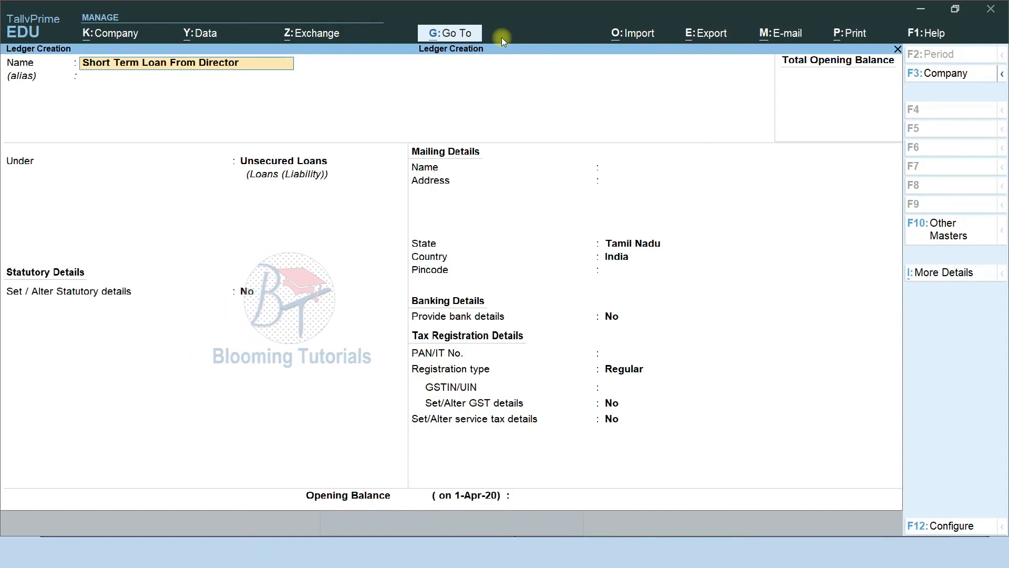
{"action": "key", "text": "Return"}
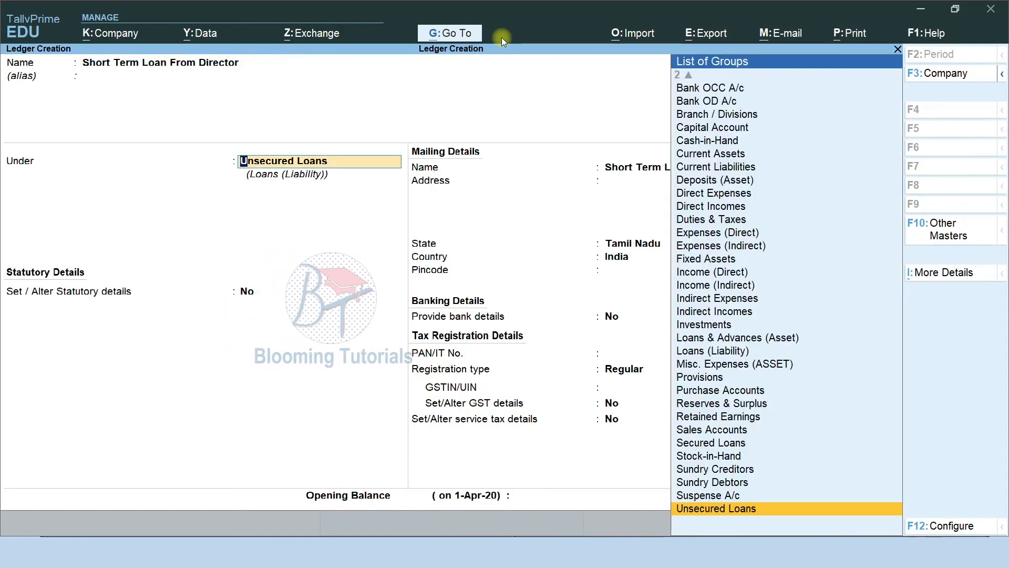
{"action": "key", "text": "Return"}
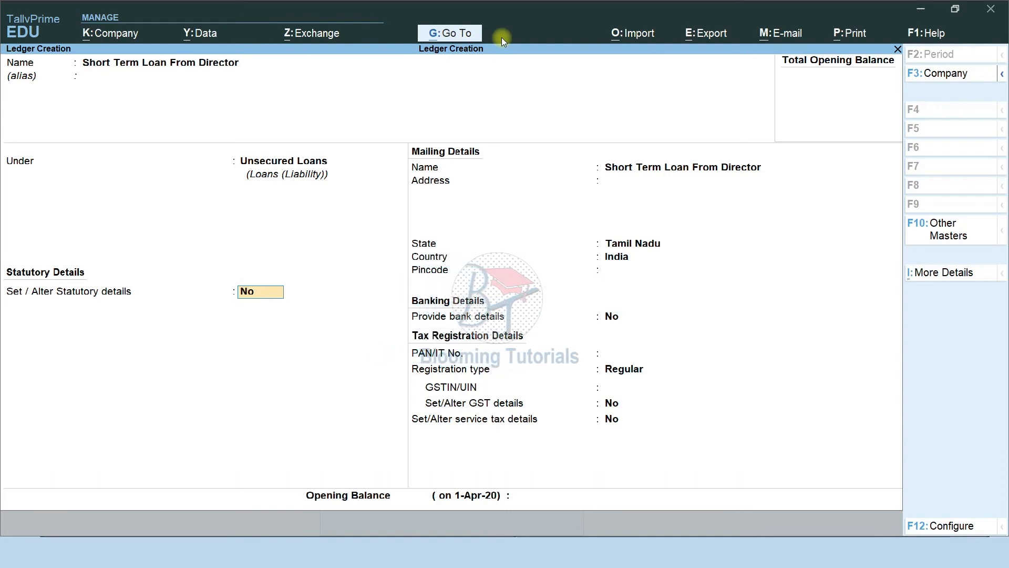
{"action": "key", "text": "ctrl"}
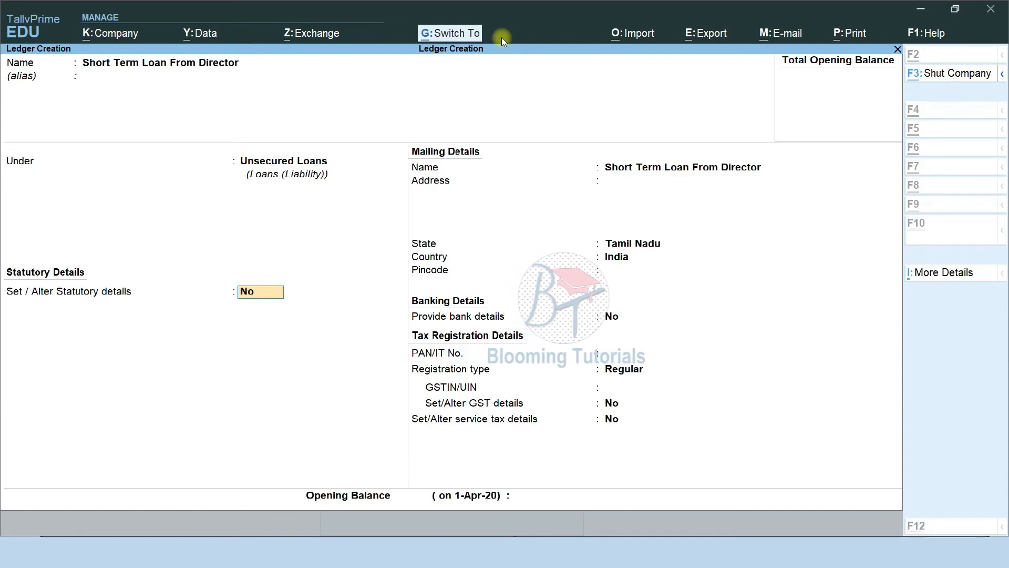
{"action": "key", "text": "ctrl+a"}
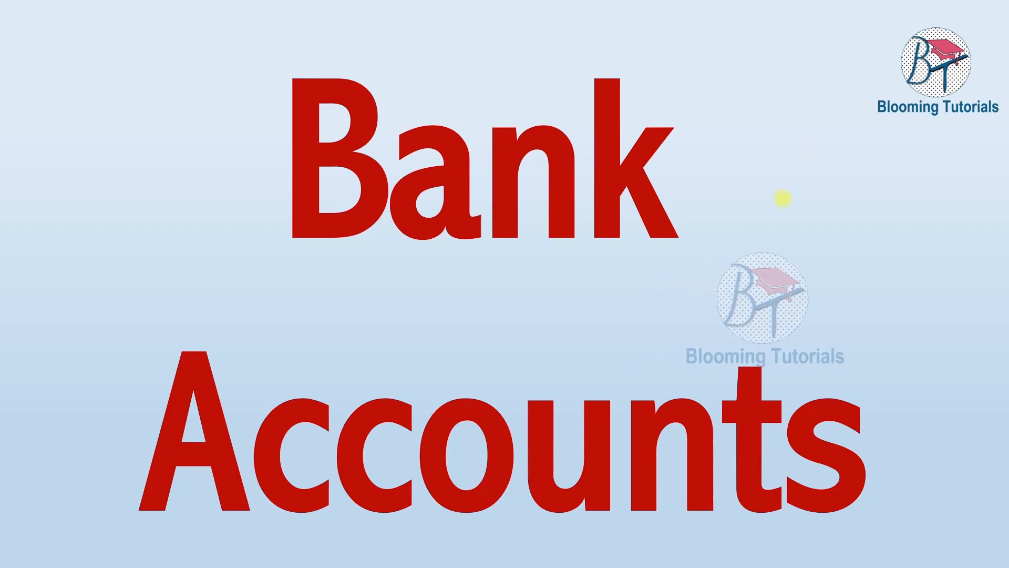
Show the bank ledgers table slide, then return to the blank TallyPrime ledger form
{"action": "left_click", "coordinate": [782, 198]}
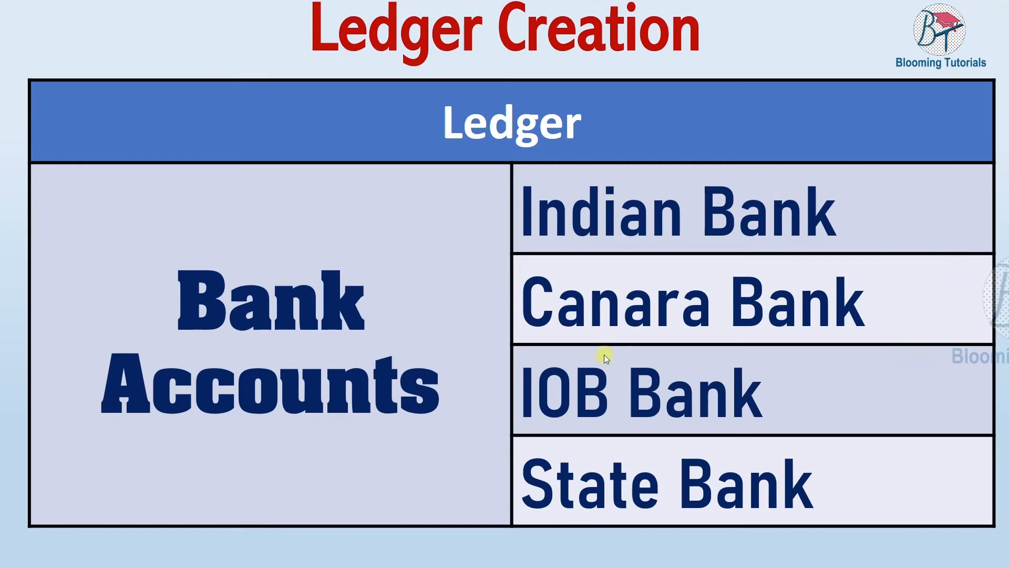
{"action": "key", "text": "F9"}
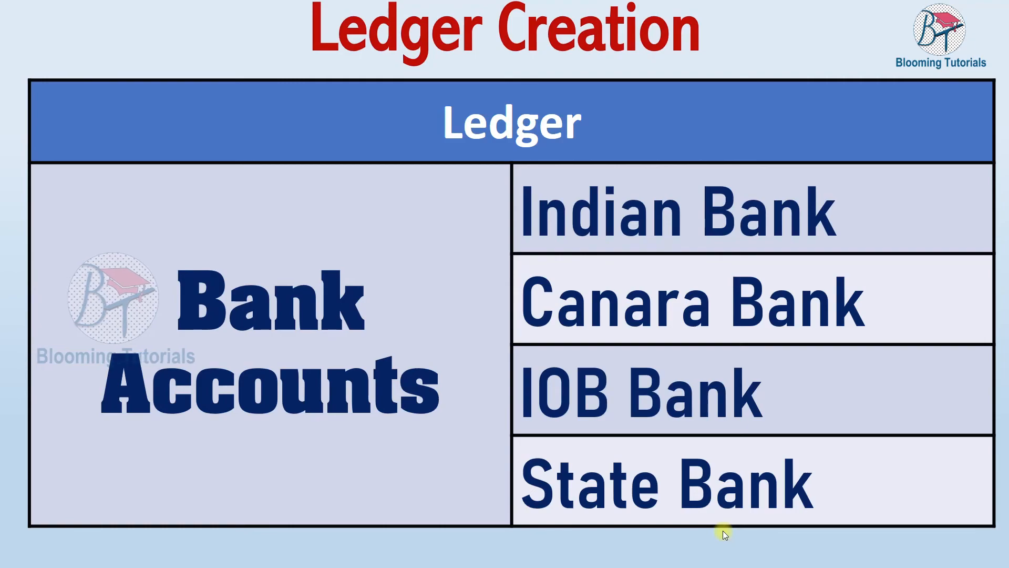
{"action": "key", "text": "alt+Tab"}
{"action": "key", "text": "F9"}
Name a new ledger Indian Bank and place it under Bank Accounts
{"action": "type", "text": "Indian Bank"}
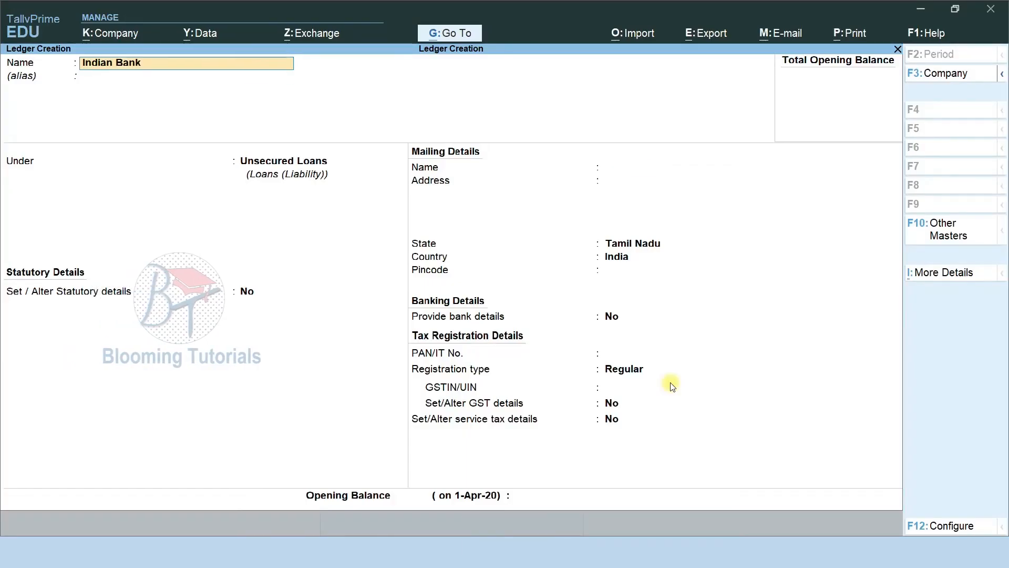
{"action": "key", "text": "Return"}
{"action": "type", "text": "B"}
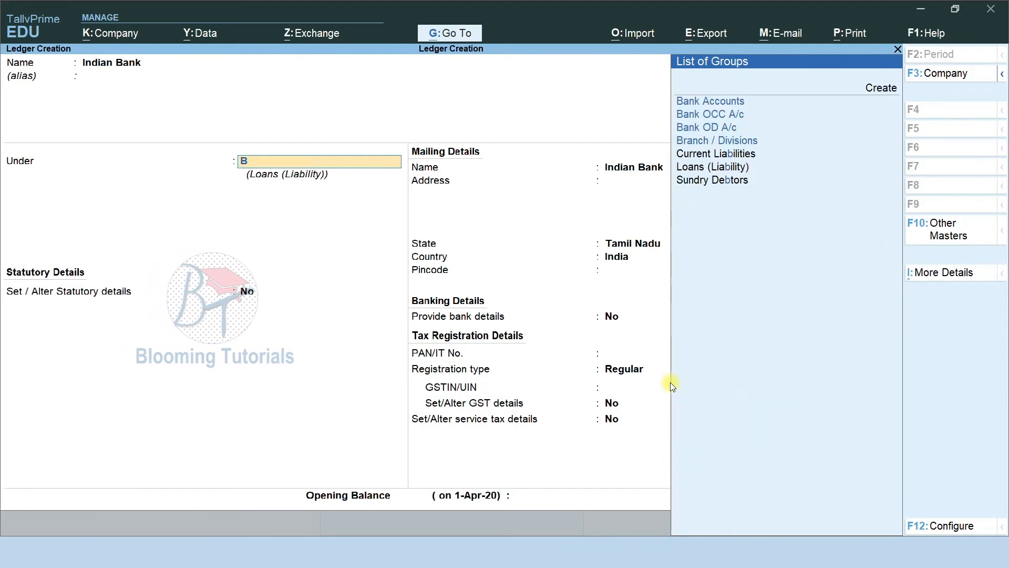
{"action": "key", "text": "Down"}
{"action": "key", "text": "Return"}
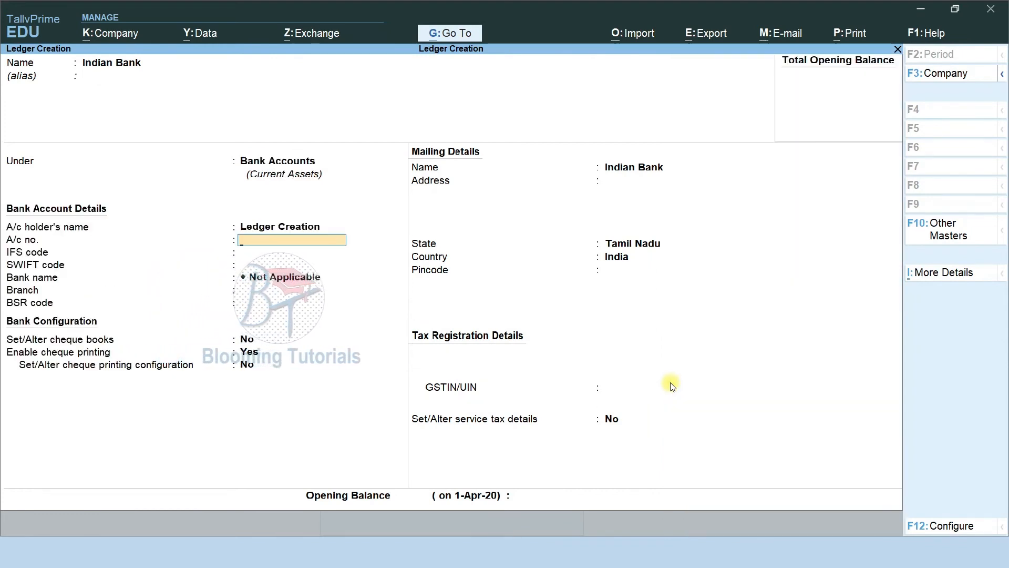
Leave the bank and mailing details blank and save the Indian Bank ledger
{"action": "key", "text": "Return"}
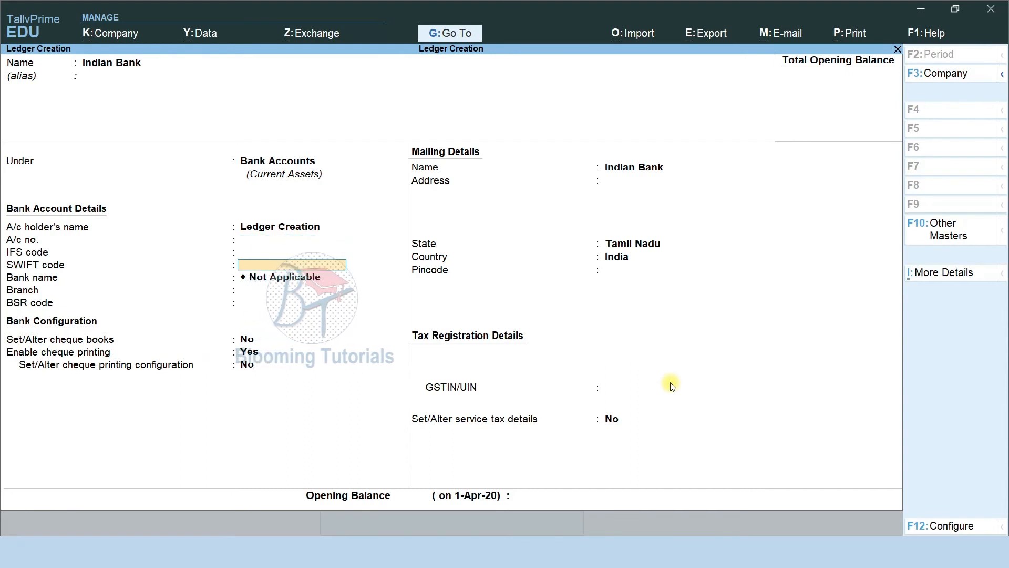
{"action": "key", "text": "Return"}
{"action": "key", "text": "Return"}
{"action": "key", "text": "Return"}
{"action": "key", "text": "Return"}
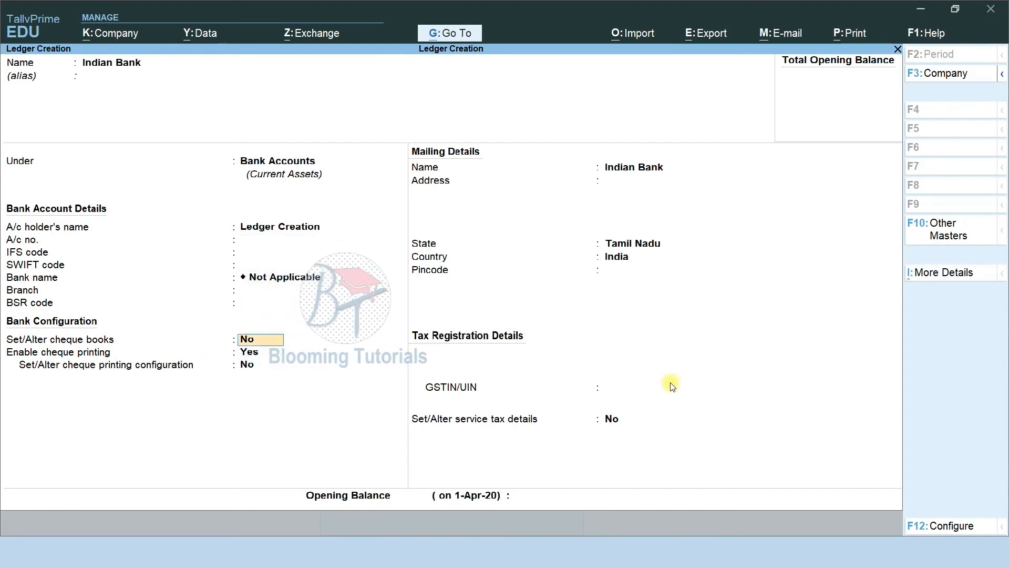
{"action": "key", "text": "Return"}
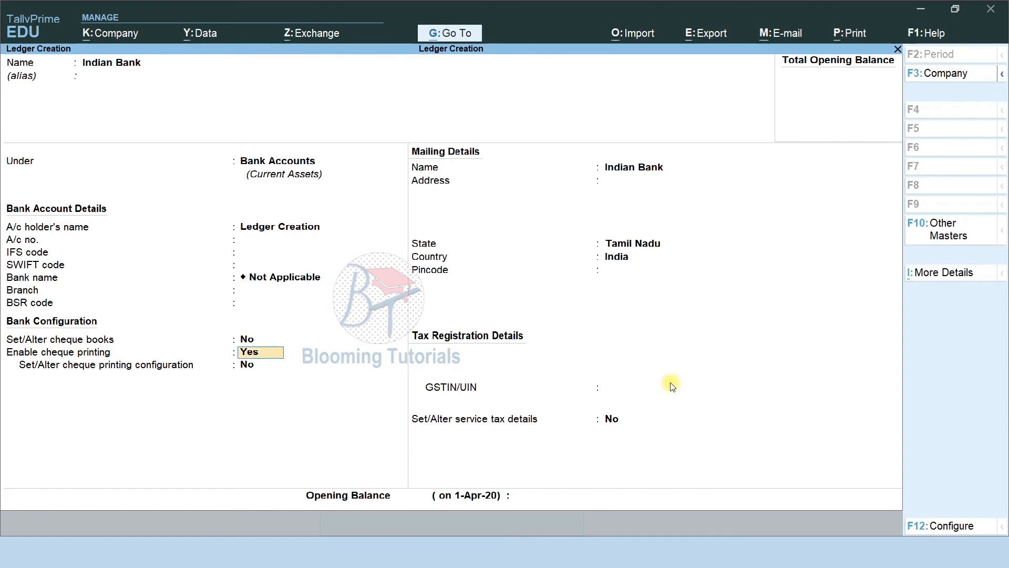
{"action": "key", "text": "Return"}
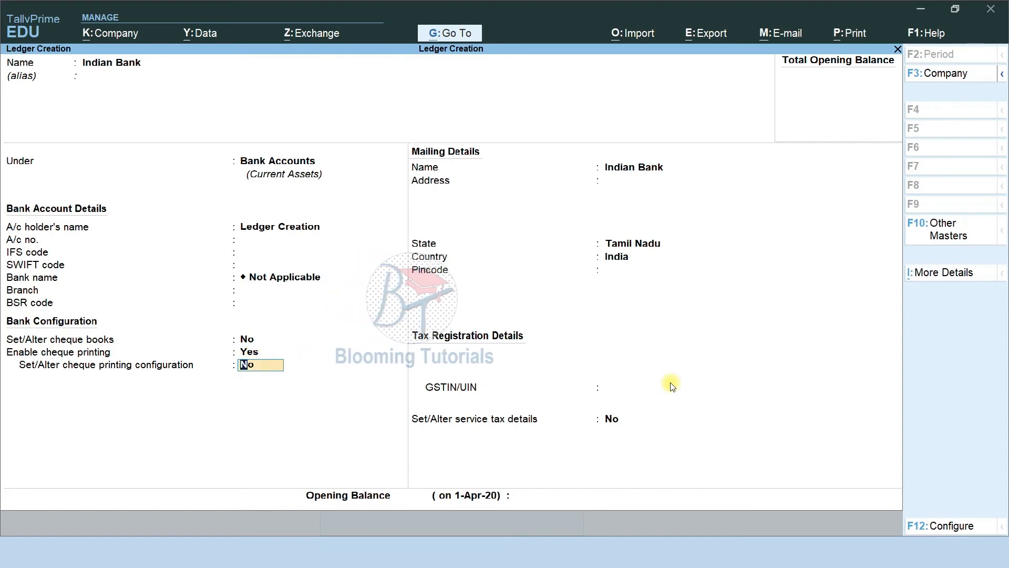
{"action": "key", "text": "Return"}
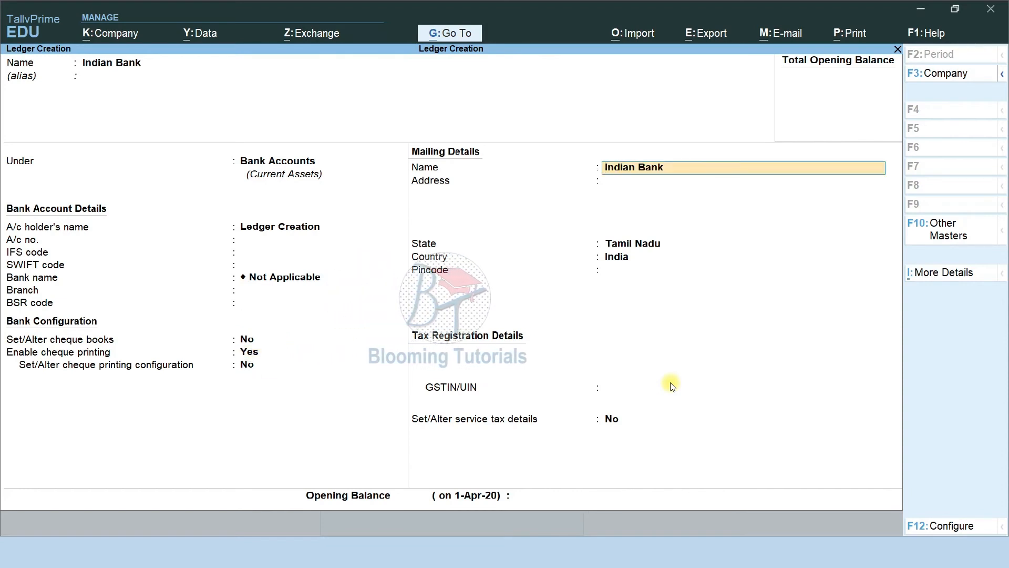
{"action": "key", "text": "Return"}
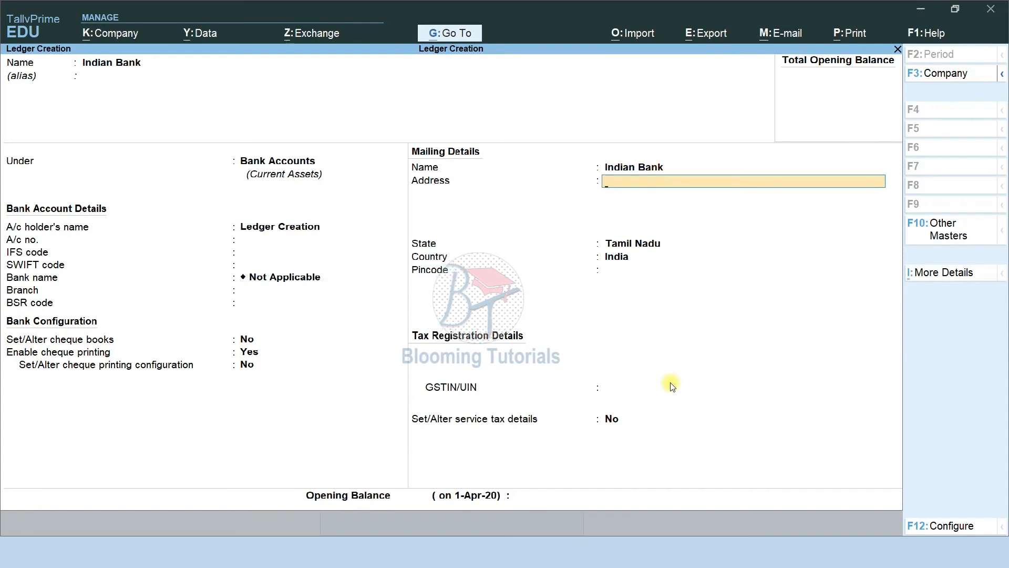
{"action": "key", "text": "Return"}
{"action": "key", "text": "Return"}
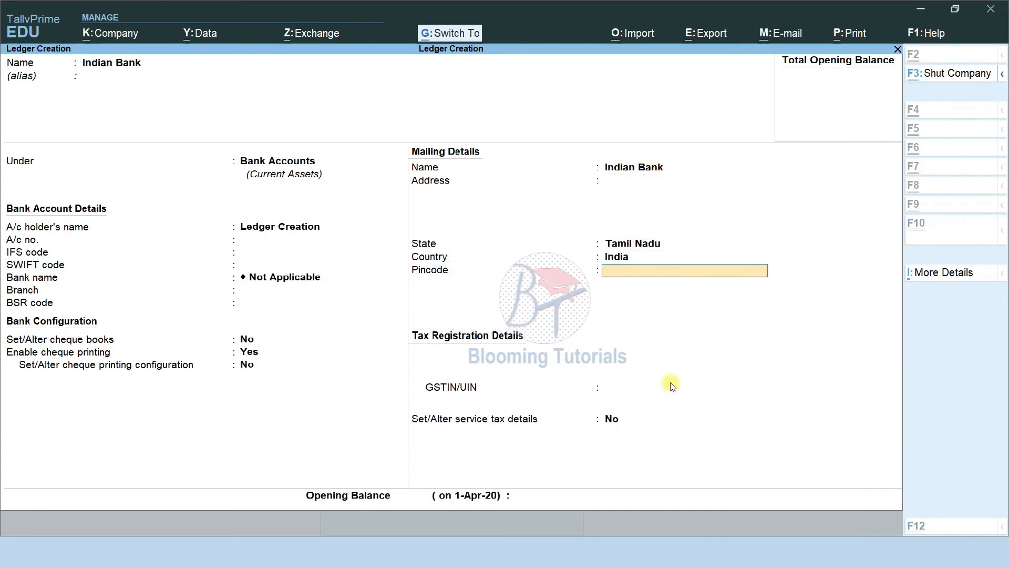
{"action": "key", "text": "ctrl+a"}
{"action": "key", "text": "alt+Tab"}
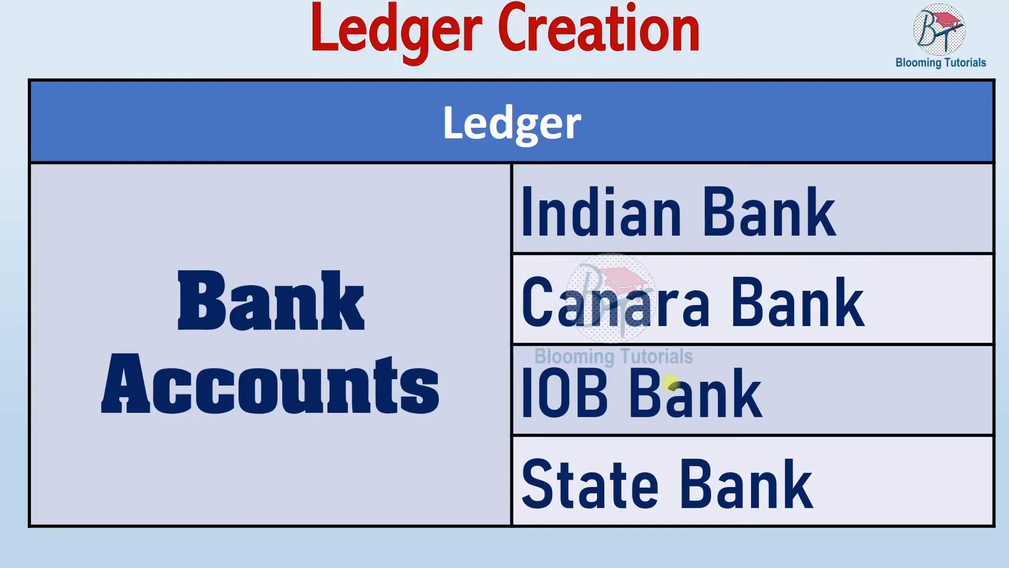
Create the Canara Bank and Indian Overseas Bank ledgers under Bank Accounts
{"action": "key", "text": "alt+Tab"}
{"action": "type", "text": "Cn"}
{"action": "key", "text": "BackSpace"}
{"action": "type", "text": "anar a Bank"}
{"action": "key", "text": "Return"}
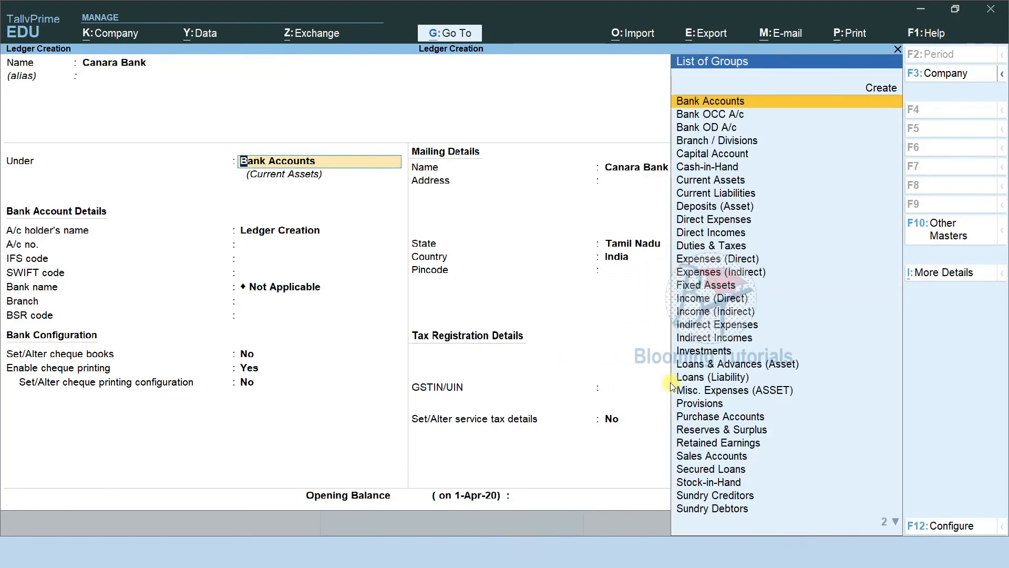
{"action": "key", "text": "ctrl+a"}
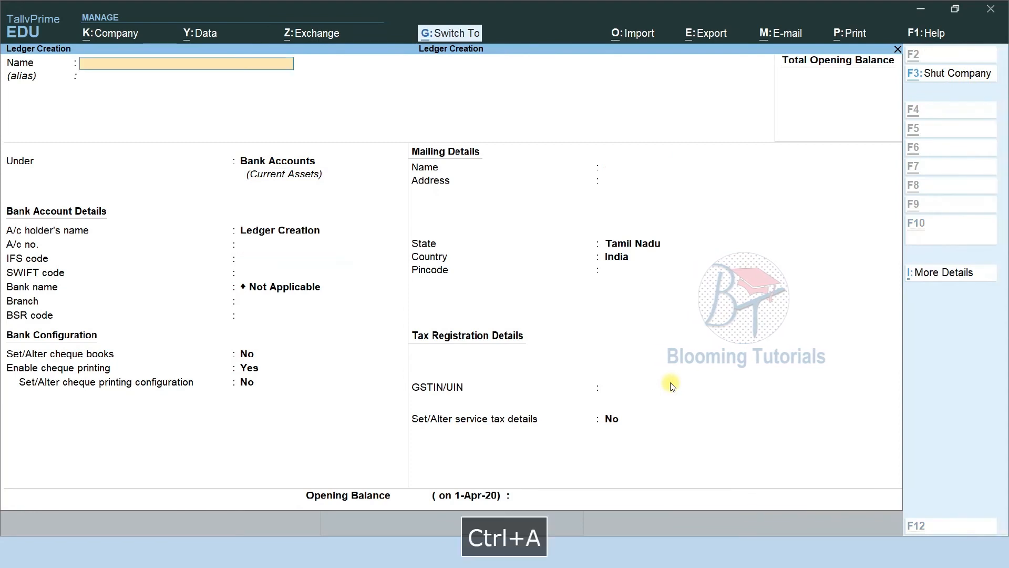
{"action": "type", "text": "Indian Overseas Bank"}
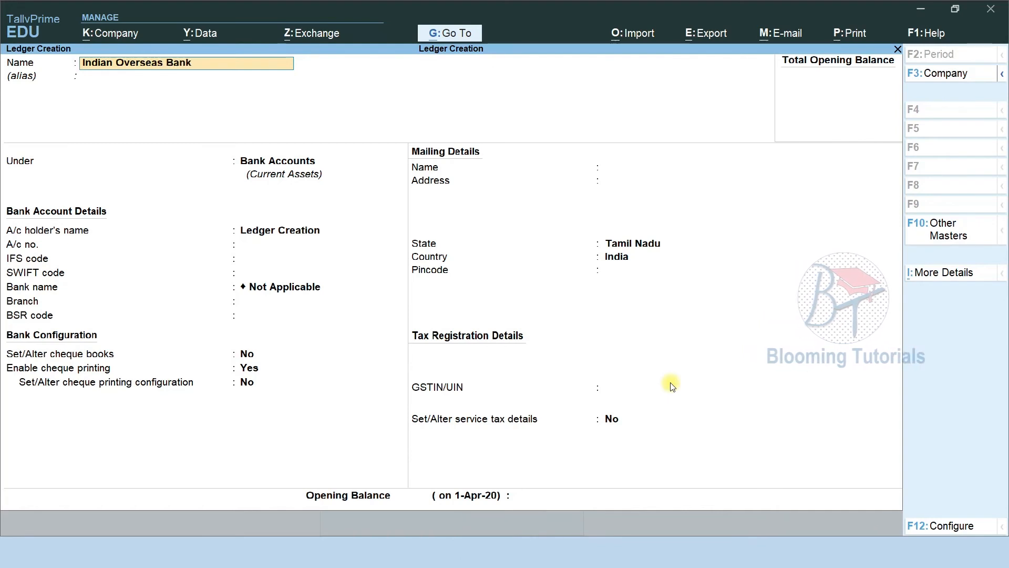
{"action": "key", "text": "Return"}
{"action": "key", "text": "Return"}
{"action": "key", "text": "Return"}
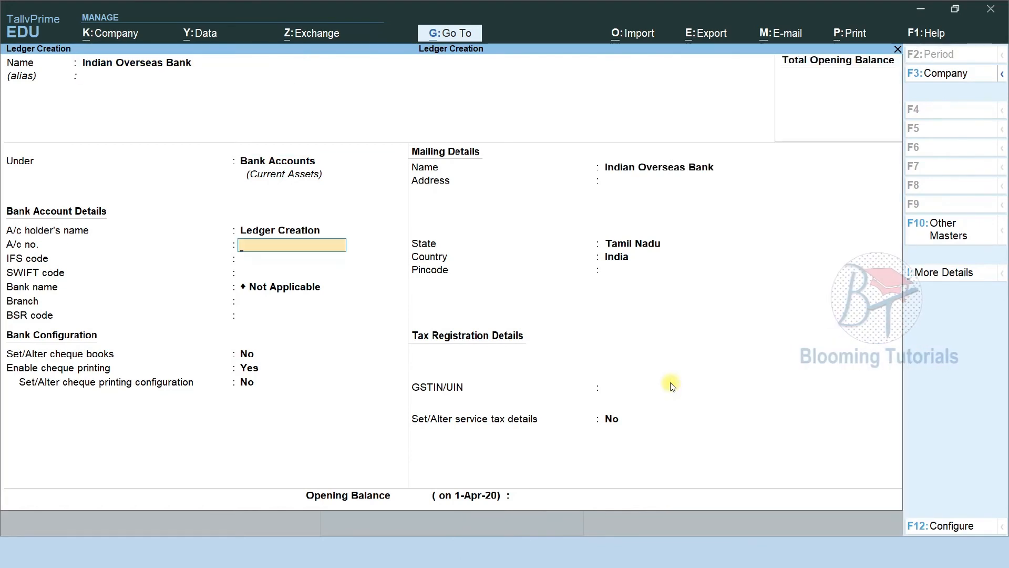
{"action": "key", "text": "ctrl+a"}
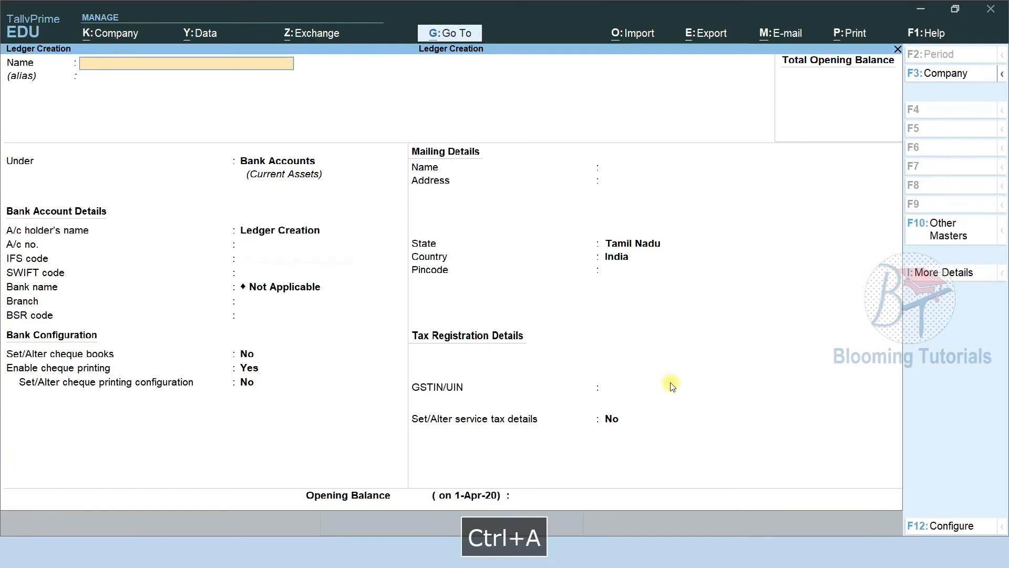
Check the bank list slide, then create the State Bank ledger under Bank Accounts
{"action": "key", "text": "alt+Tab"}
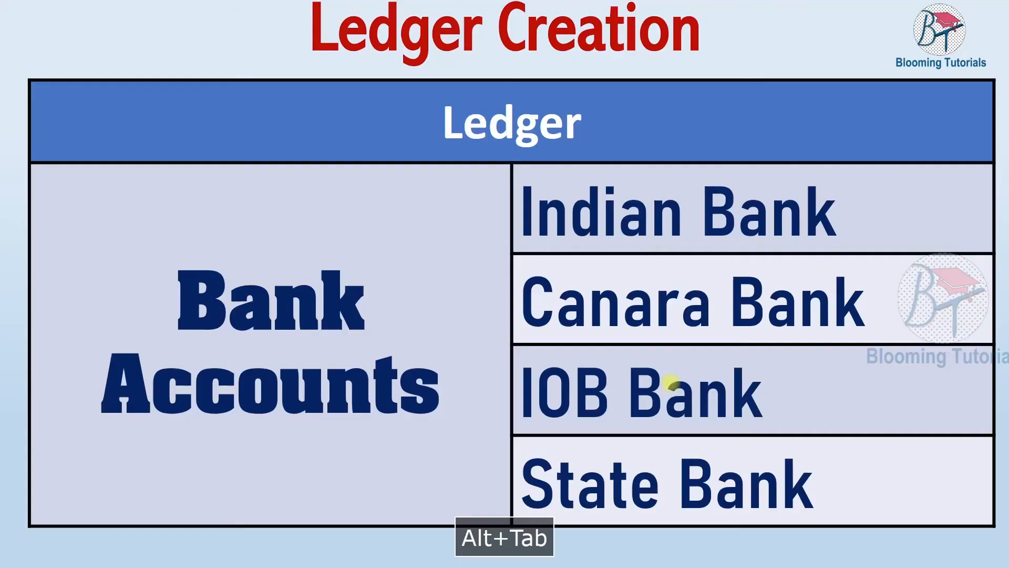
{"action": "key", "text": "alt+Tab"}
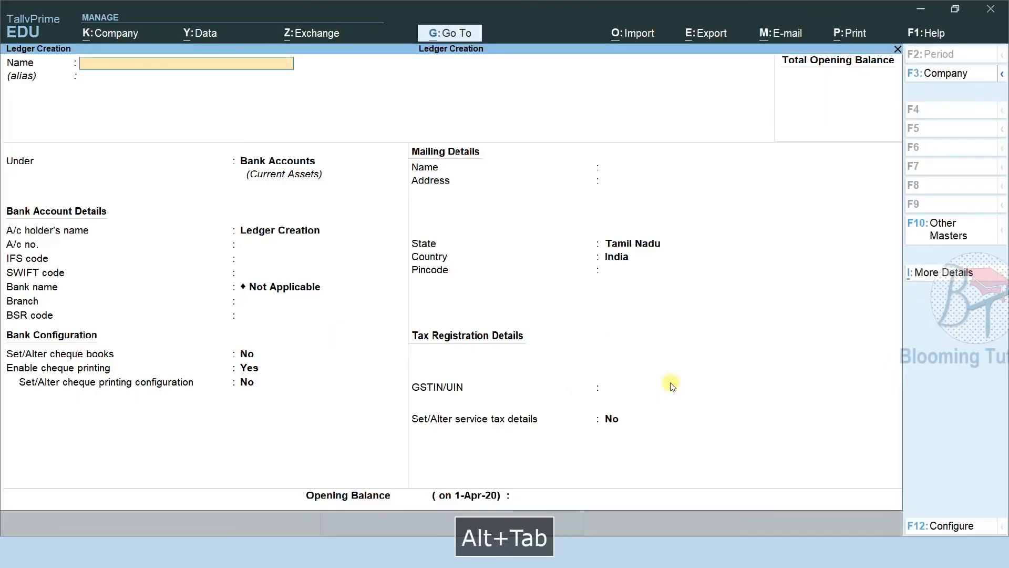
{"action": "type", "text": "State"}
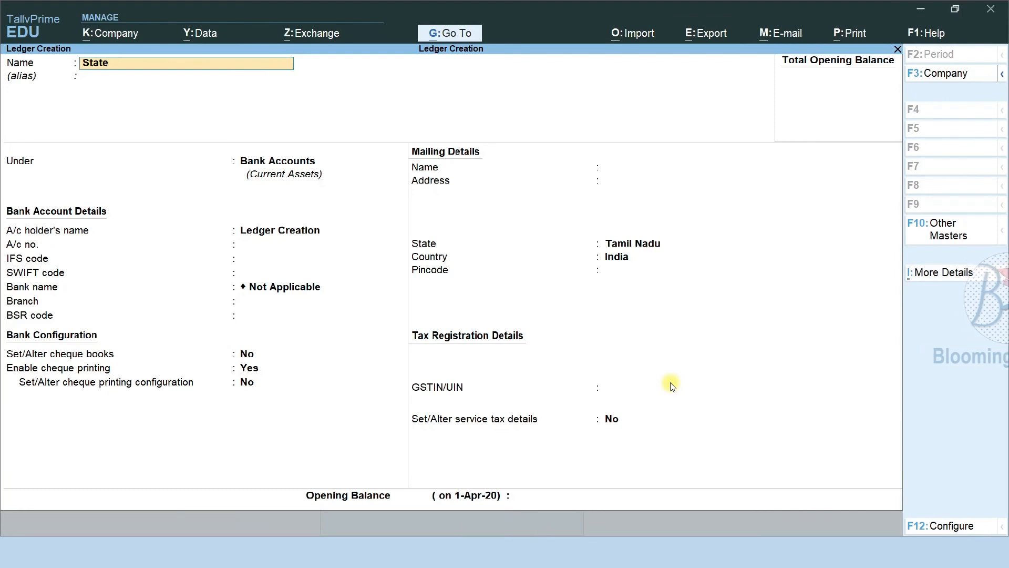
{"action": "type", "text": " Bank"}
{"action": "key", "text": "Return"}
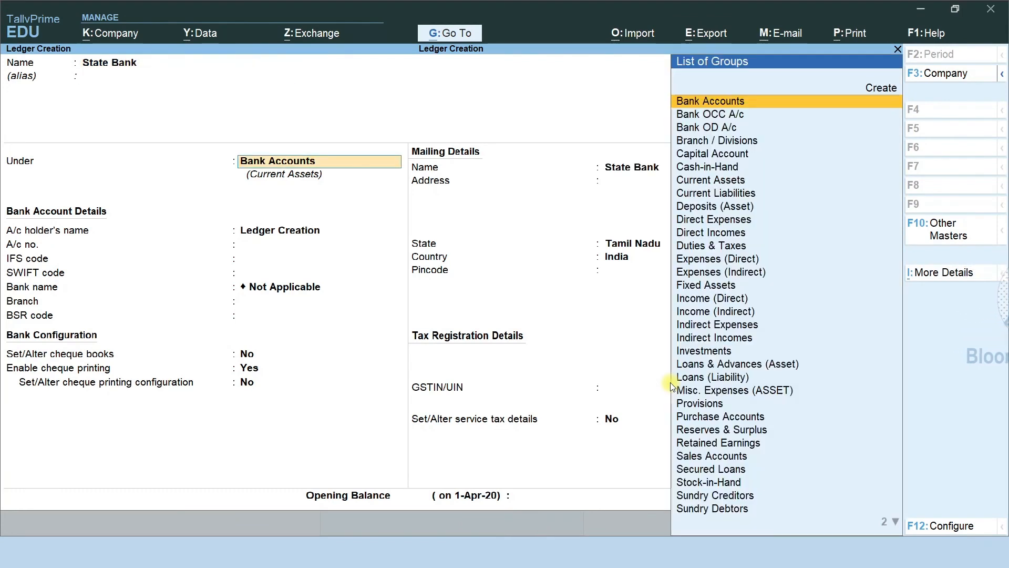
{"action": "key", "text": "Return"}
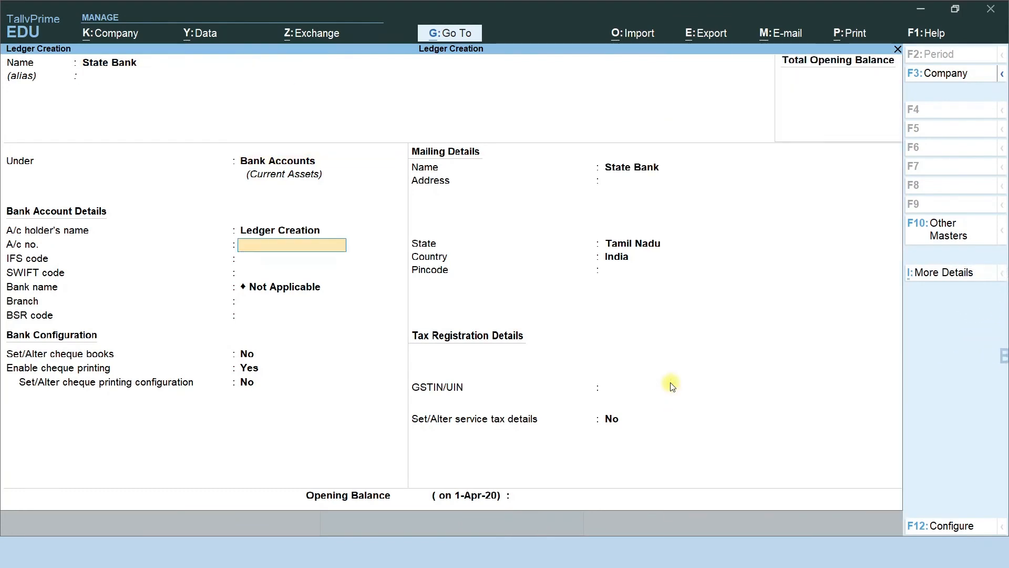
{"action": "key", "text": "ctrl+a"}
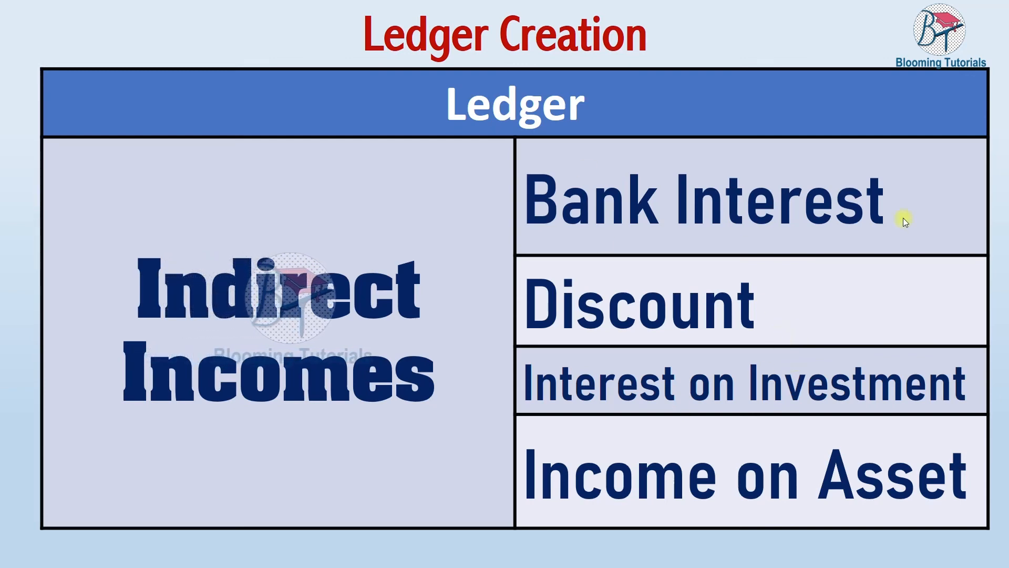
Advance the Indirect Incomes slides to the table listing Bank Interest and Discount
{"action": "left_click", "coordinate": [840, 428]}
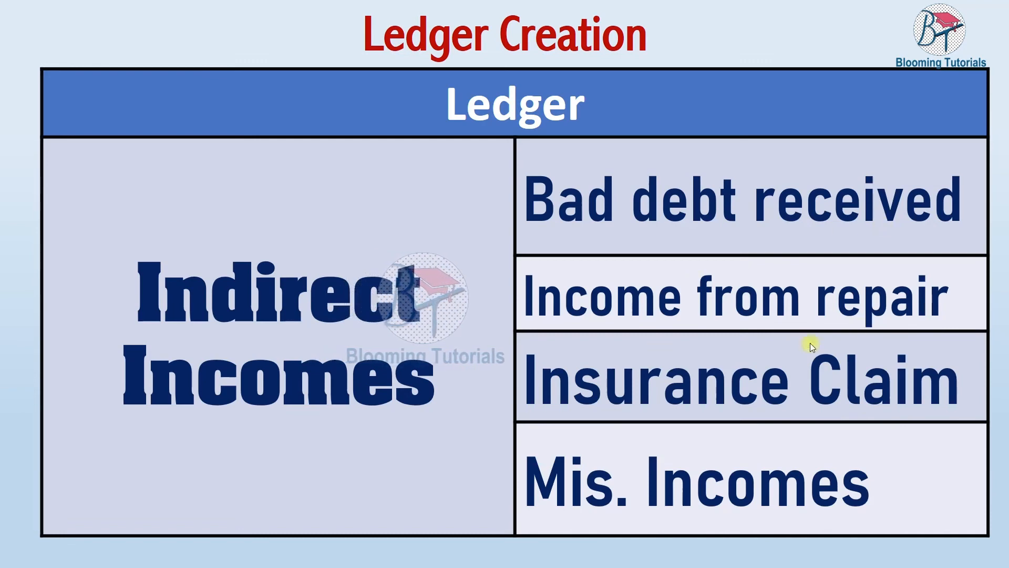
{"action": "left_click", "coordinate": [825, 496]}
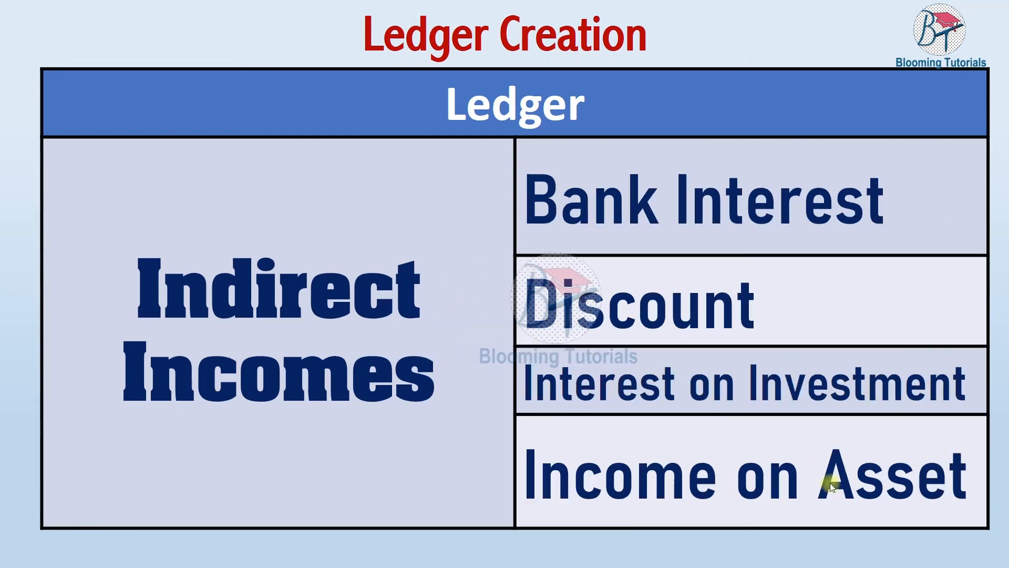
{"action": "key", "text": "alt+Tab"}
Name a new ledger Bank Interest and place it under Indirect Incomes
{"action": "type", "text": "Bank"}
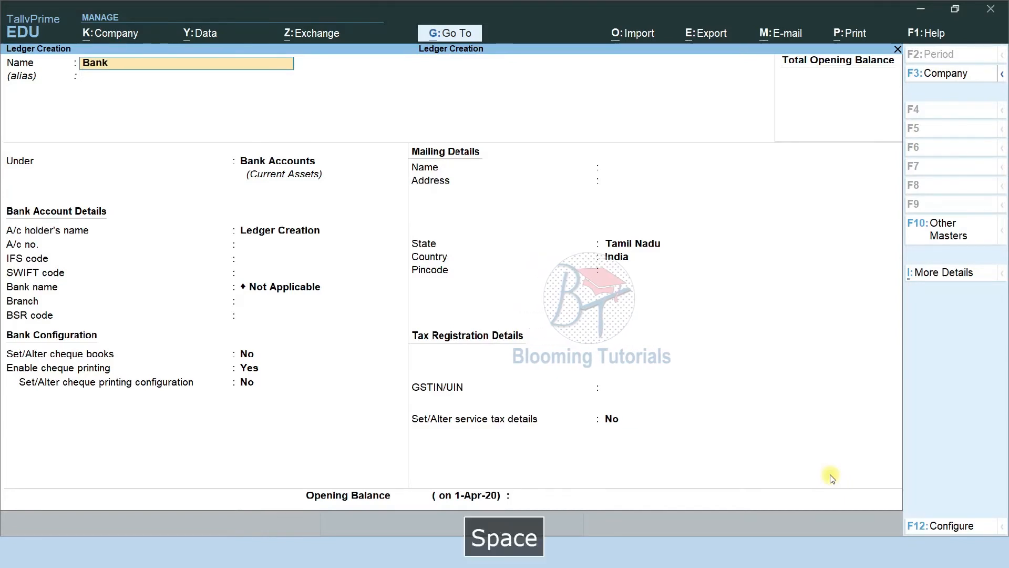
{"action": "type", "text": " Interest"}
{"action": "key", "text": "Return"}
{"action": "key", "text": "Return"}
{"action": "type", "text": "Ind"}
{"action": "key", "text": "Down"}
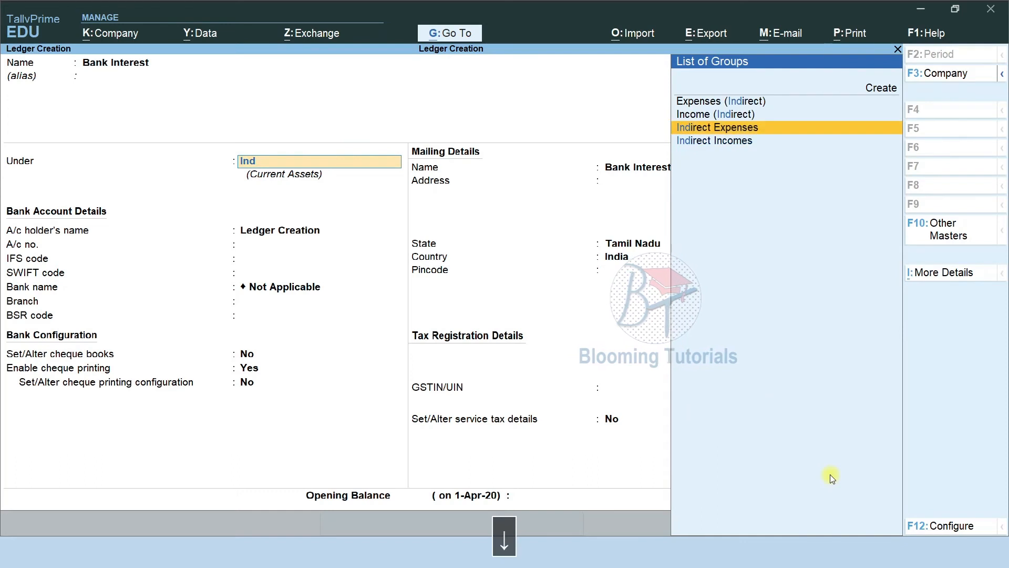
{"action": "key", "text": "Down"}
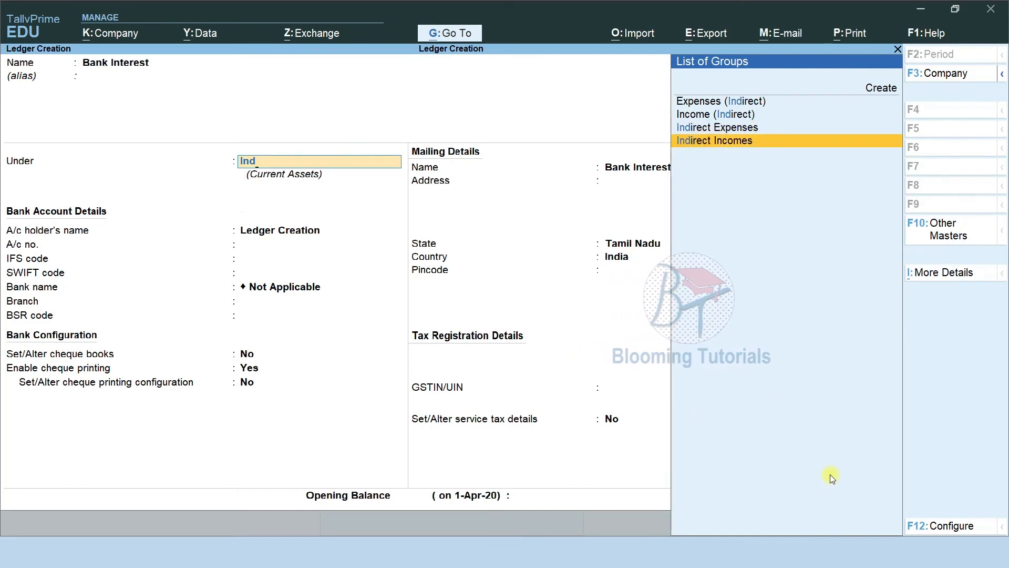
{"action": "key", "text": "Return"}
After trying Discount and Invoice Rounding, set ledger type to Not Applicable and save Bank Interest
{"action": "key", "text": "Right"}
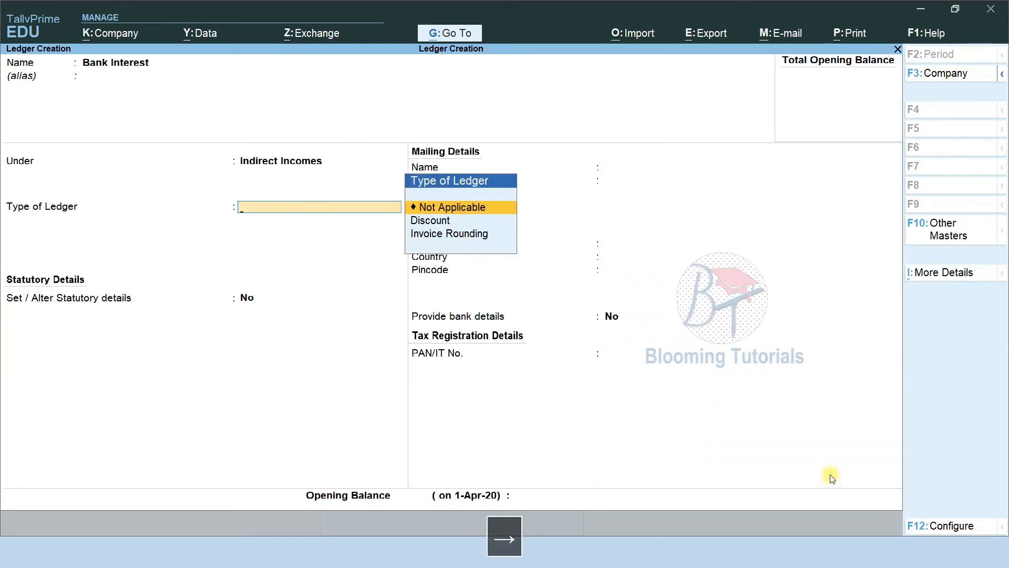
{"action": "key", "text": "Down"}
{"action": "key", "text": "Down"}
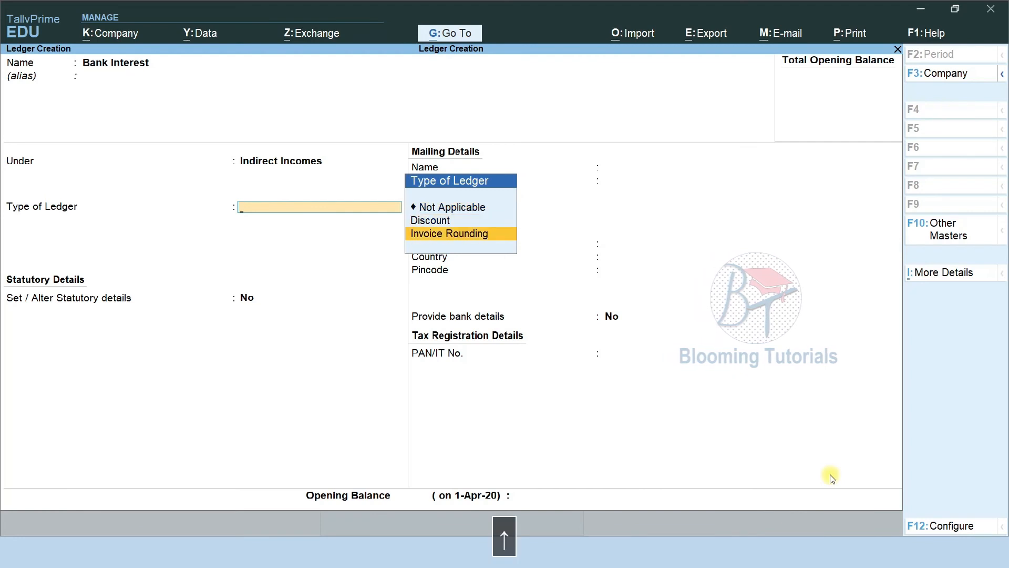
{"action": "key", "text": "Up"}
{"action": "key", "text": "Return"}
{"action": "key", "text": "BackSpace"}
{"action": "key", "text": "Down"}
{"action": "key", "text": "Return"}
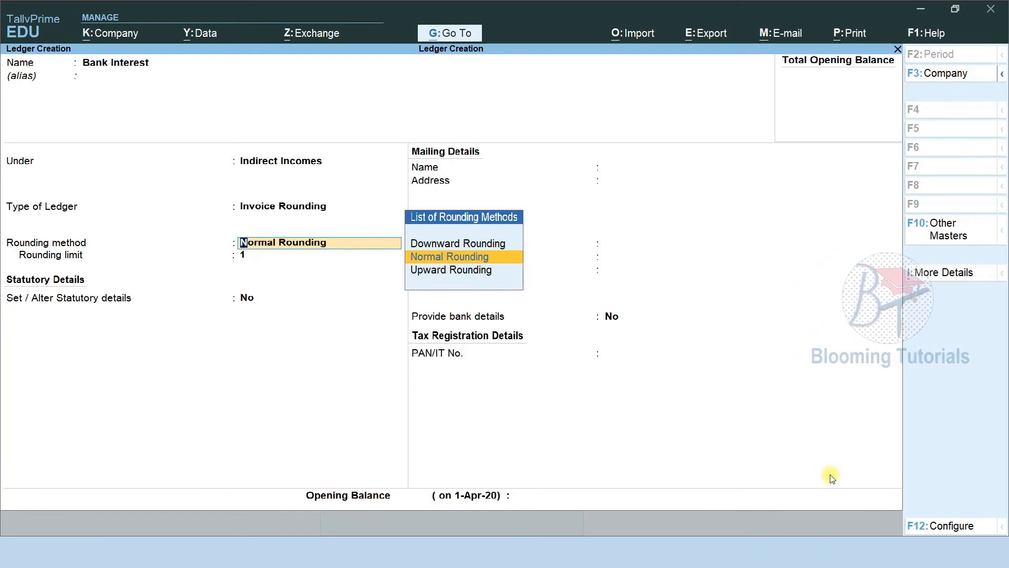
{"action": "key", "text": "BackSpace"}
{"action": "key", "text": "Up"}
{"action": "key", "text": "Up"}
{"action": "key", "text": "Return"}
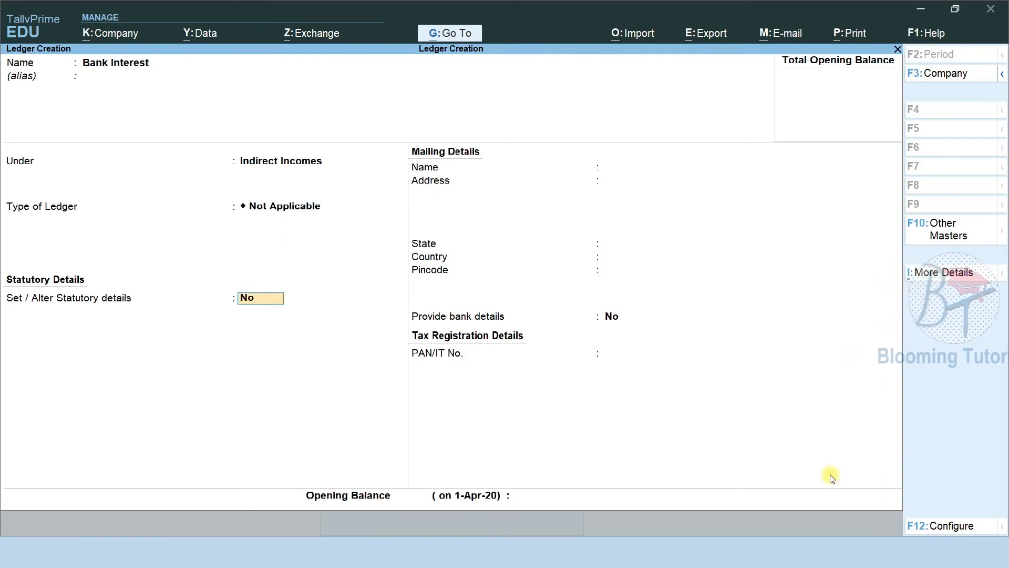
{"action": "key", "text": "ctrl+a"}
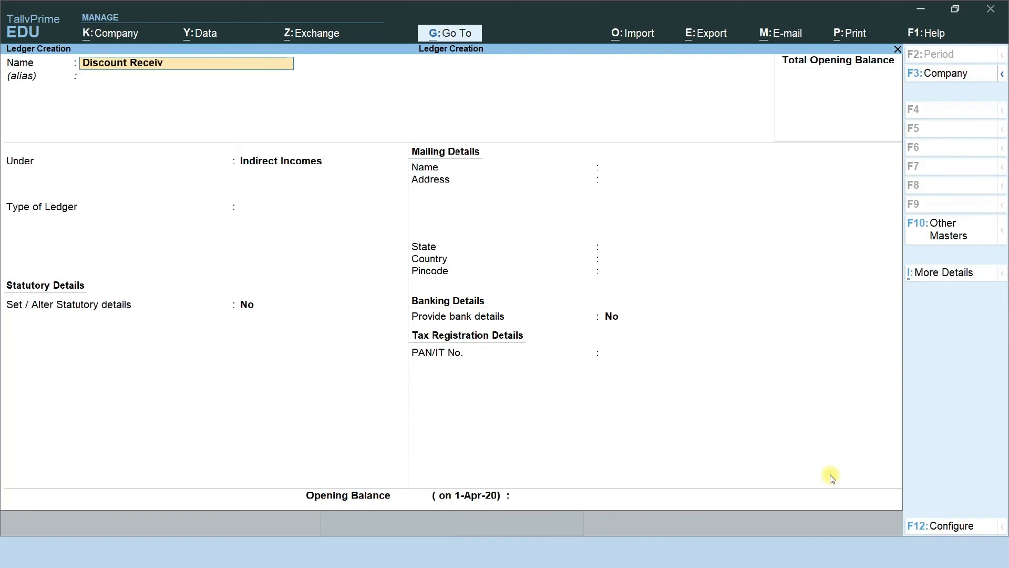
Save the Discount Received ledger under Indirect Incomes
{"action": "key", "text": "Return"}
{"action": "key", "text": "Return"}
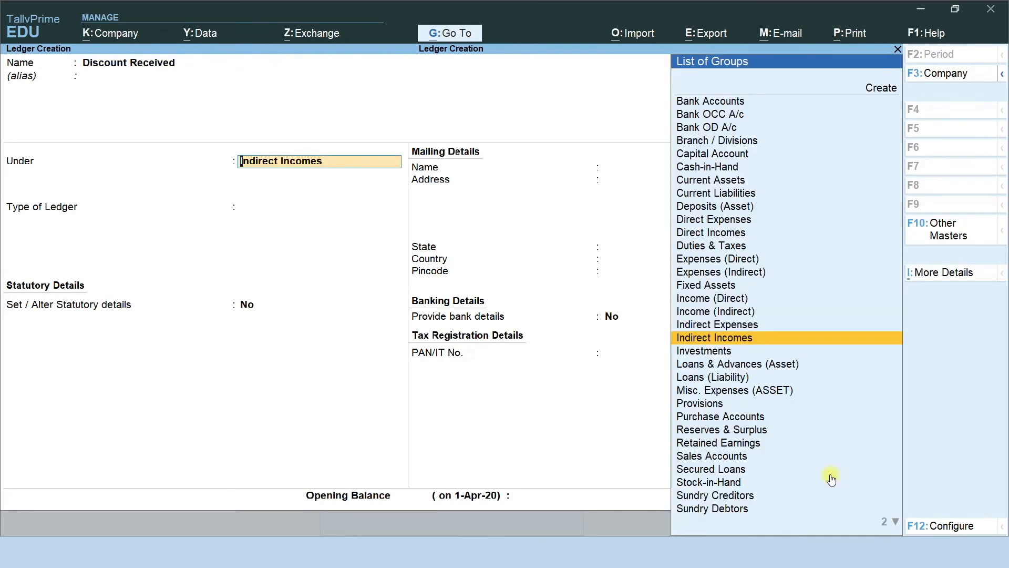
{"action": "key", "text": "Return"}
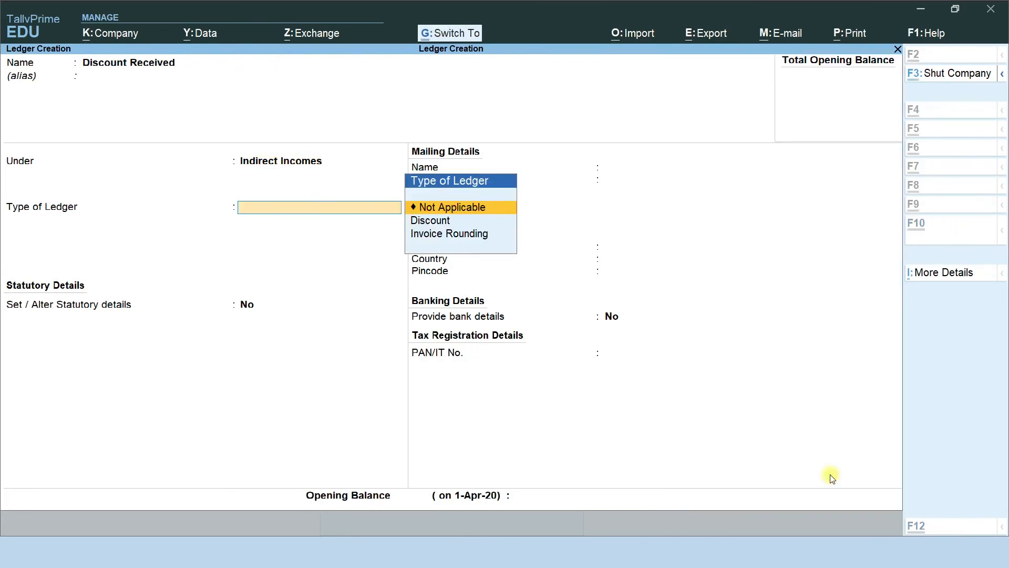
{"action": "key", "text": "ctrl+a"}
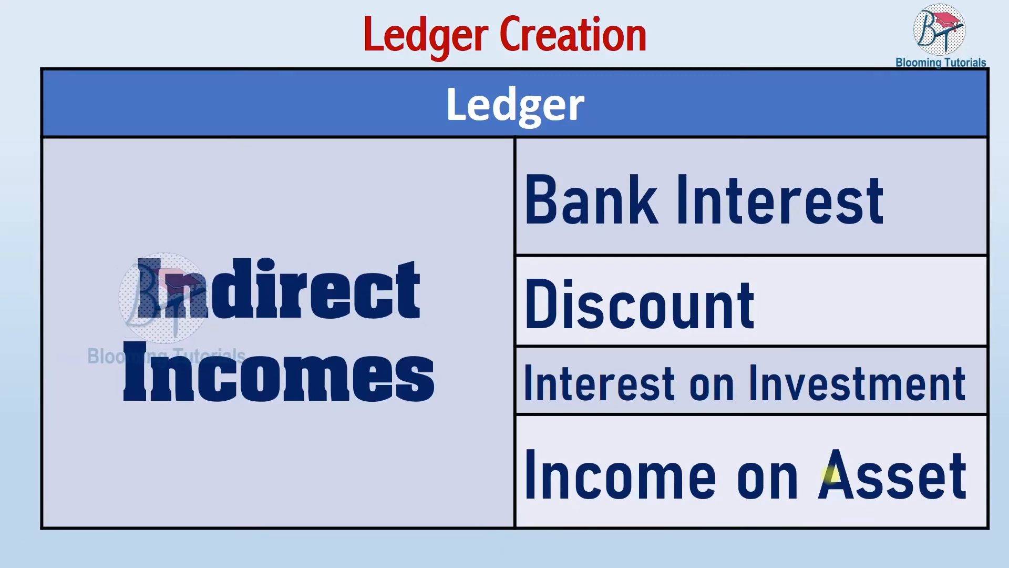
Create the Interest on Investment and Income on Asset ledgers under Indirect Incomes
{"action": "key", "text": "alt+Tab"}
{"action": "type", "text": "Ico"}
{"action": "key", "text": "BackSpace"}
{"action": "key", "text": "BackSpace"}
{"action": "type", "text": "i"}
{"action": "key", "text": "BackSpace"}
{"action": "type", "text": "nt"}
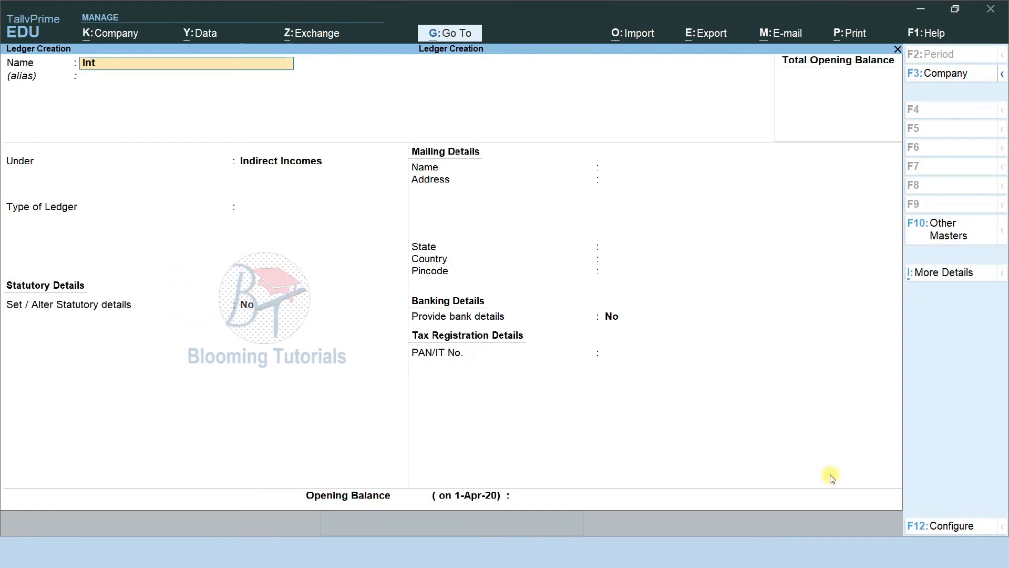
{"action": "type", "text": "erest on Inve"}
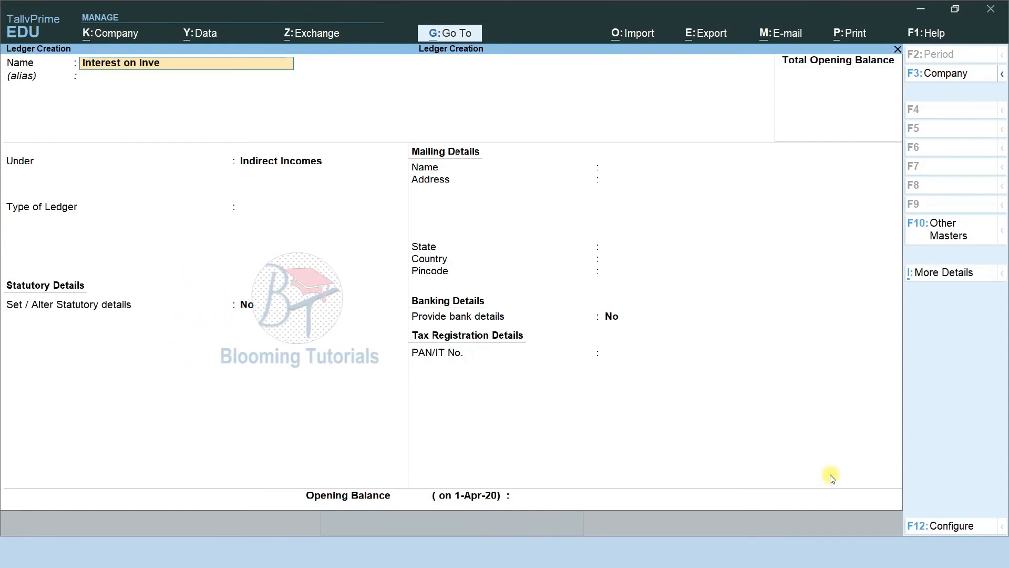
{"action": "type", "text": "stment"}
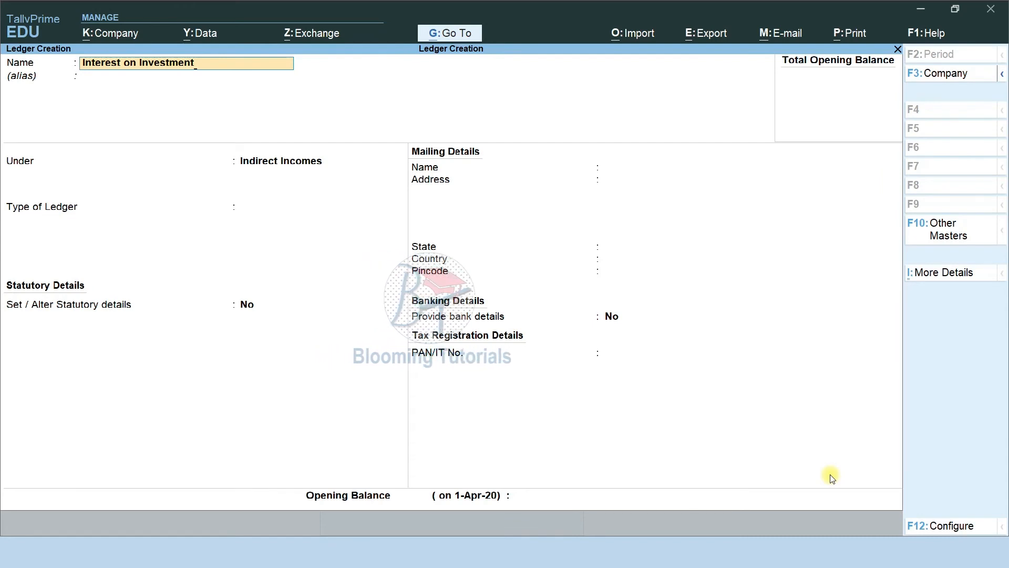
{"action": "key", "text": "Return"}
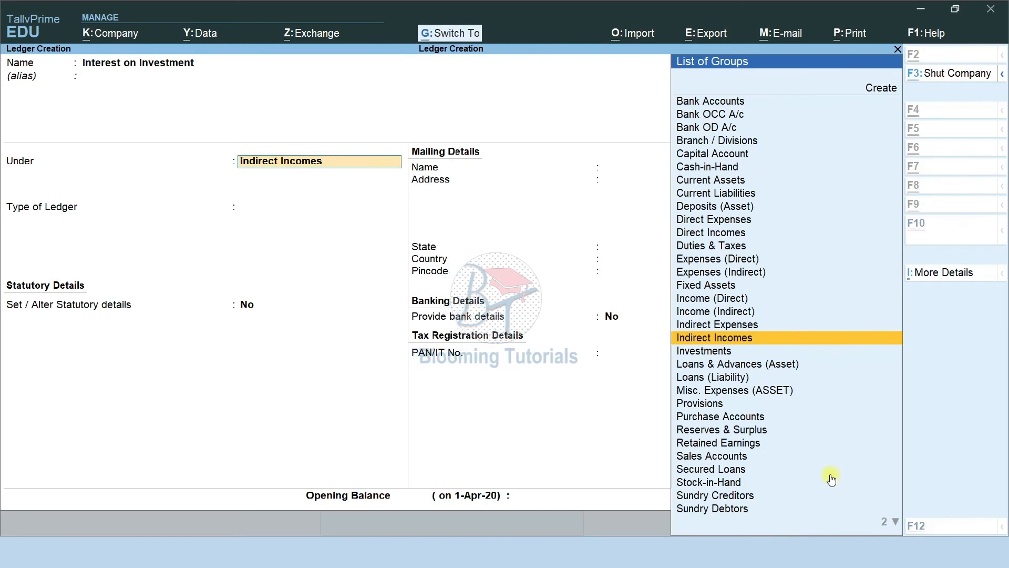
{"action": "key", "text": "ctrl+a"}
{"action": "type", "text": "Income on Asset"}
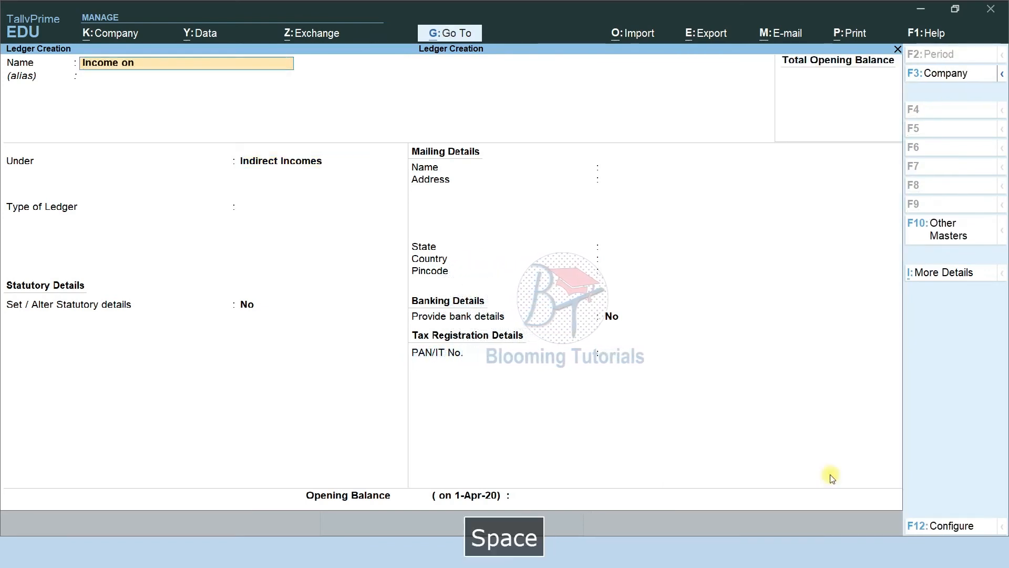
{"action": "key", "text": "Return"}
{"action": "key", "text": "Return"}
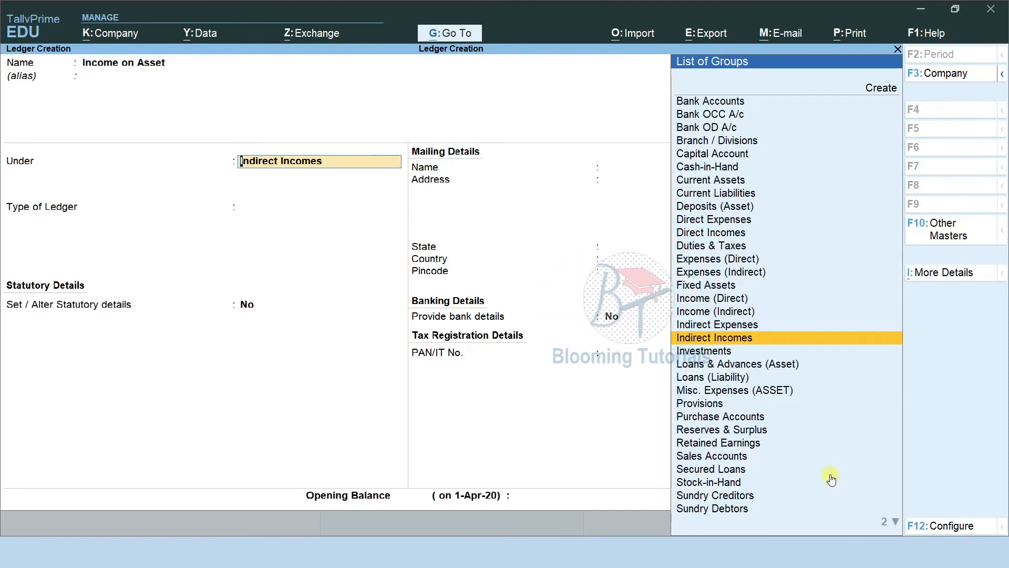
{"action": "key", "text": "ctrl+a"}
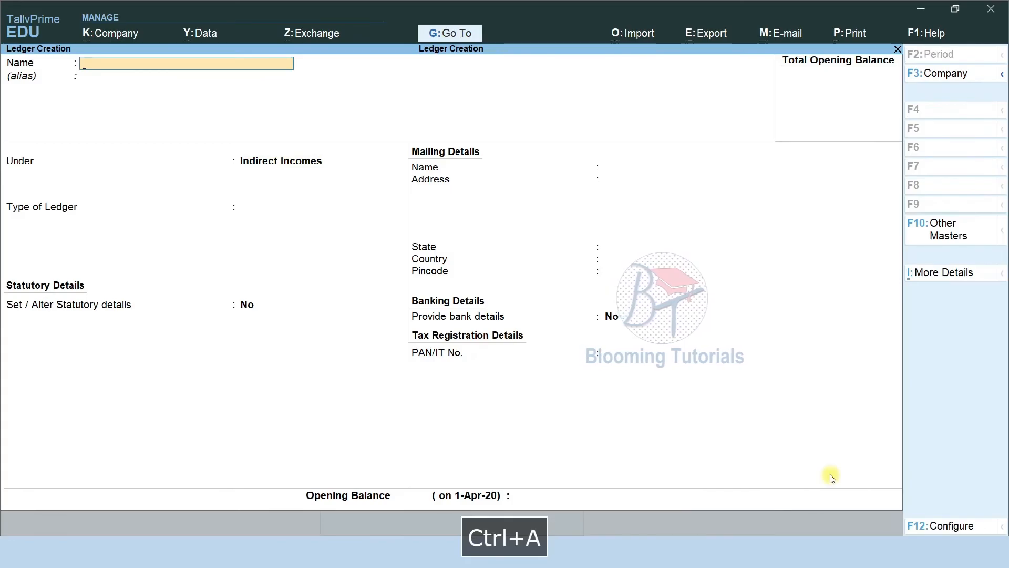
{"action": "key", "text": "alt+Tab"}
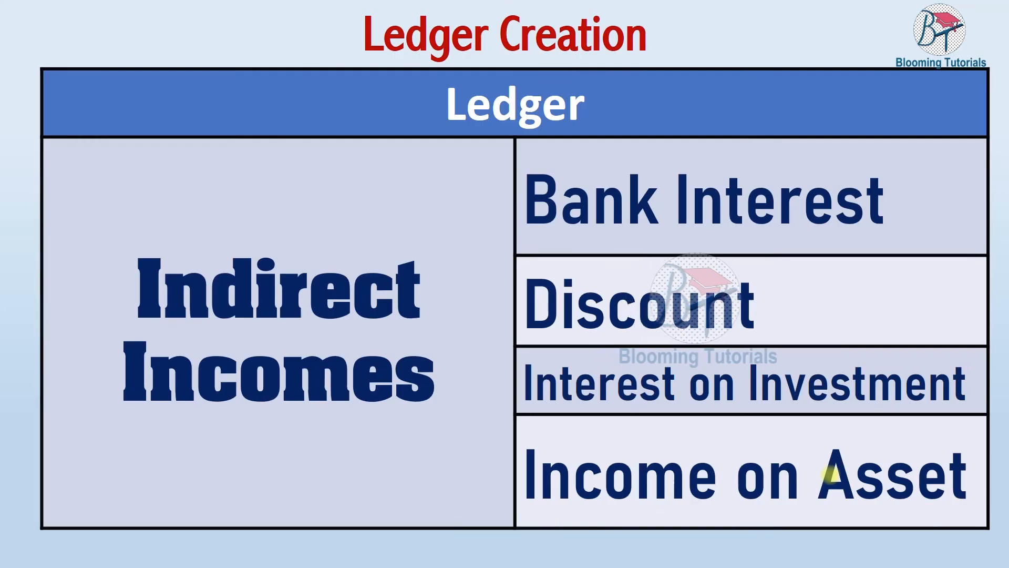
Create the Bad Debts Received ledger under Indirect Incomes
{"action": "key", "text": "Down"}
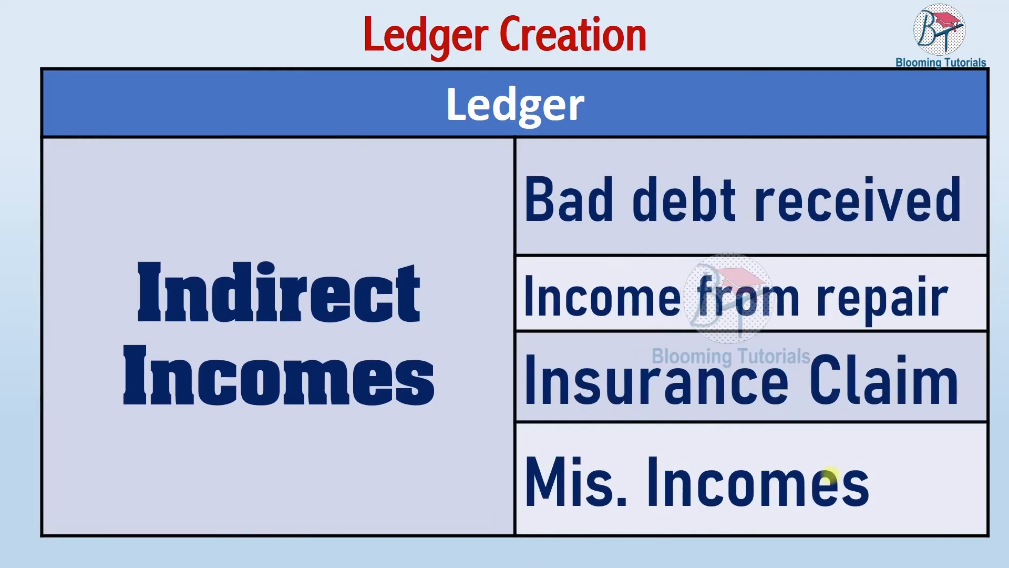
{"action": "key", "text": "alt+Tab"}
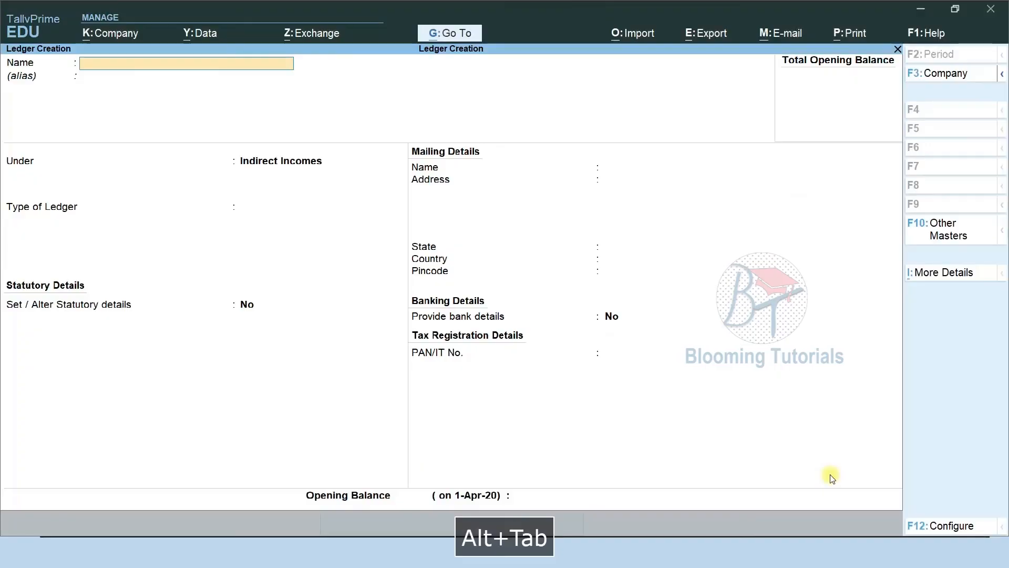
{"action": "type", "text": "Bad De"}
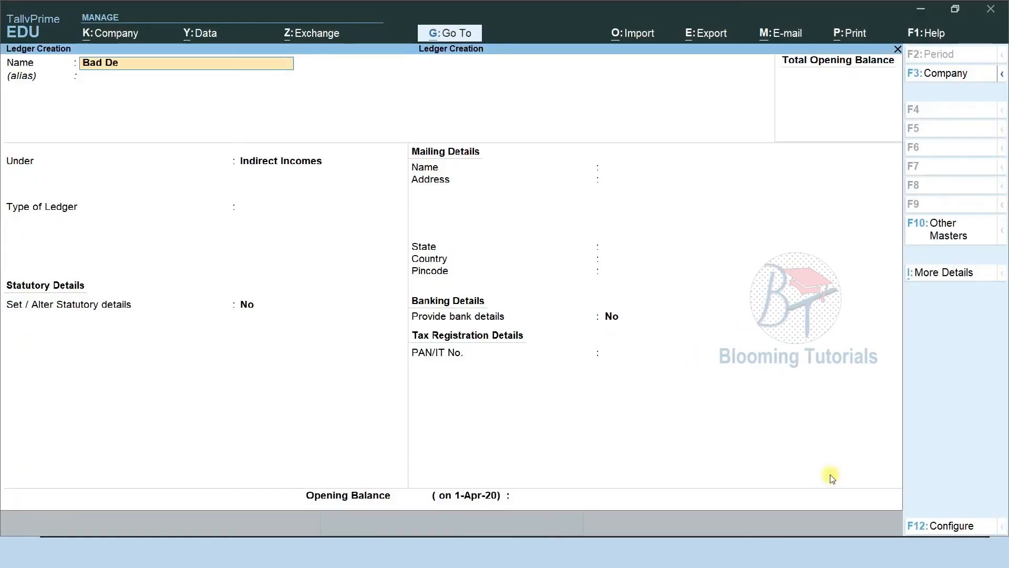
{"action": "type", "text": "bts"}
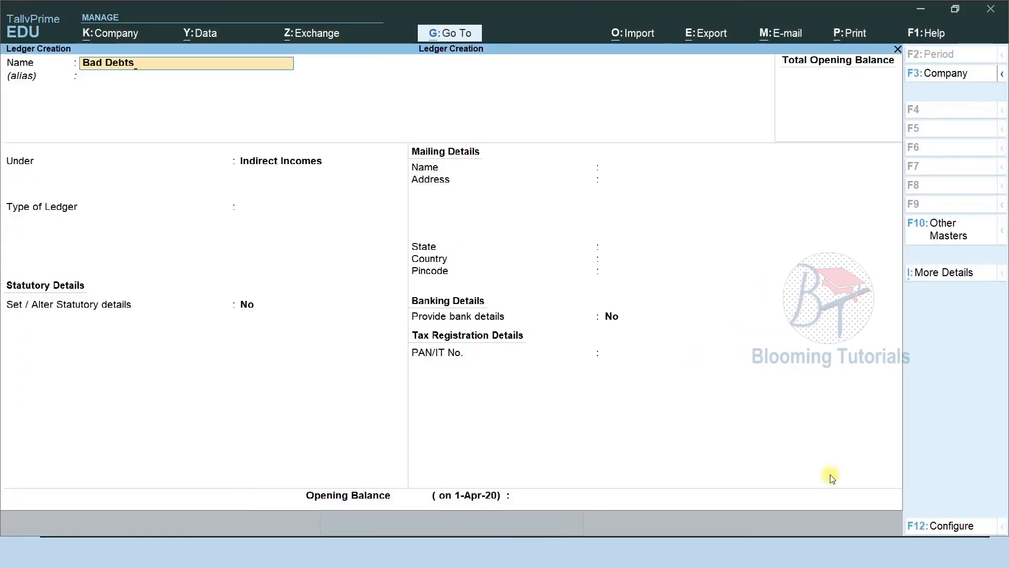
{"action": "type", "text": " Re"}
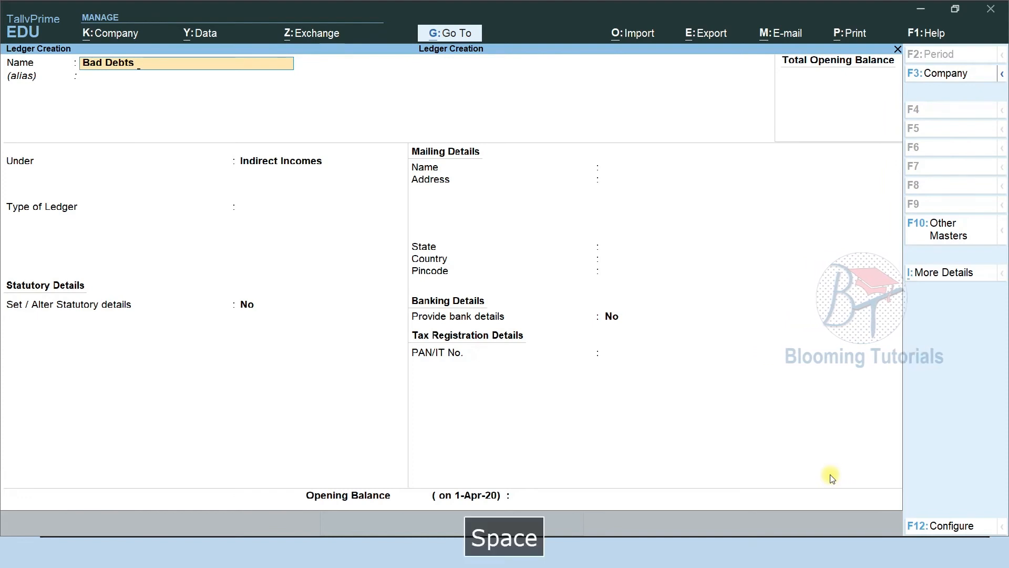
{"action": "type", "text": "ce"}
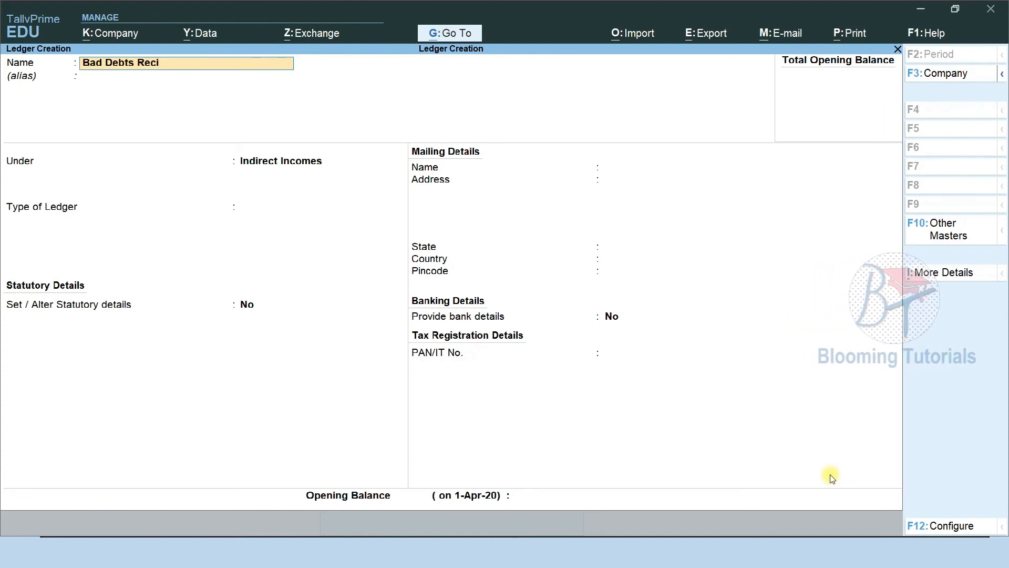
{"action": "type", "text": "i"}
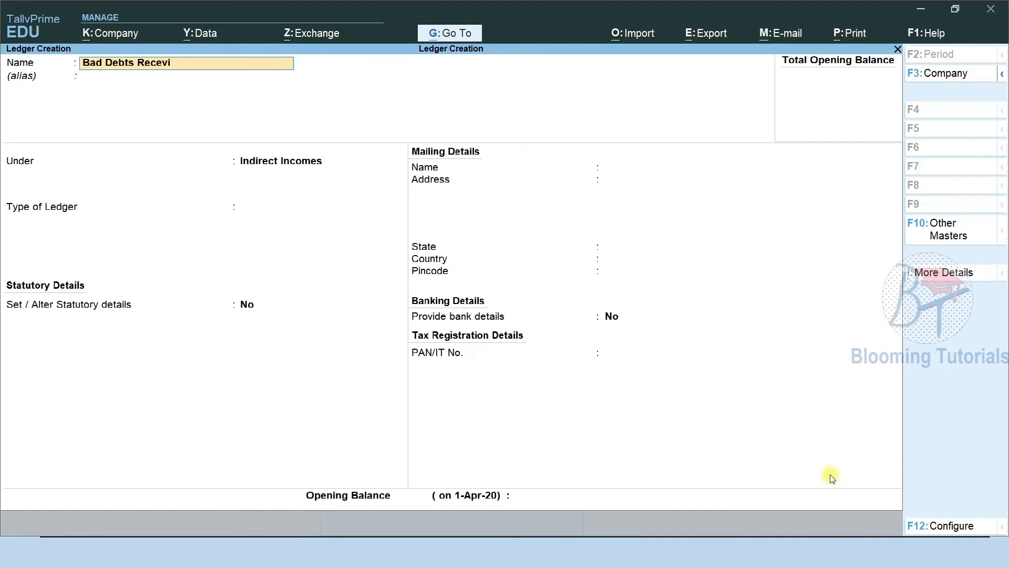
{"action": "type", "text": "ved"}
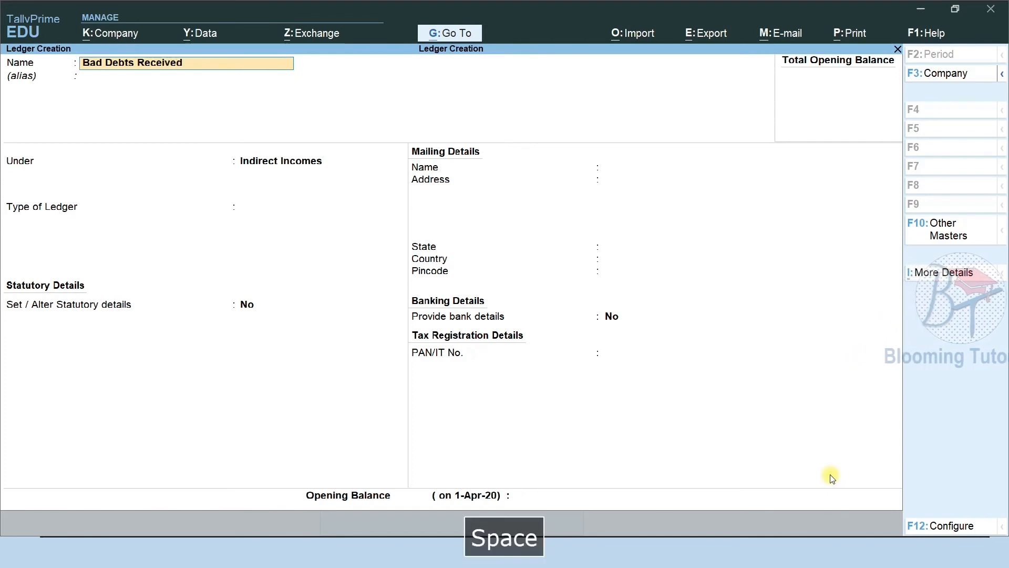
{"action": "key", "text": "Return"}
{"action": "key", "text": "ctrl+a"}
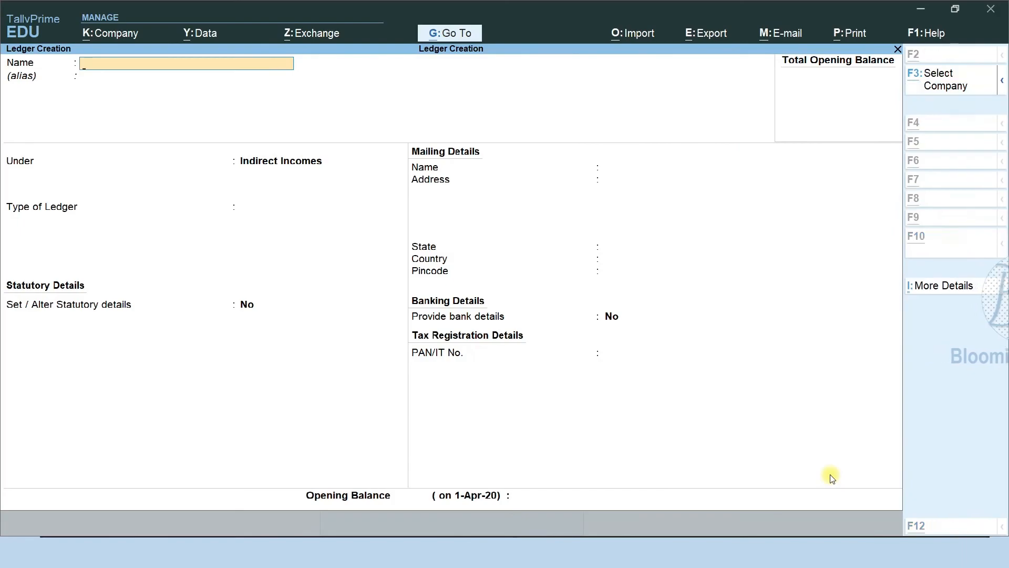
Create the Income From Repair ledger under Indirect Incomes
{"action": "key", "text": "alt+Tab"}
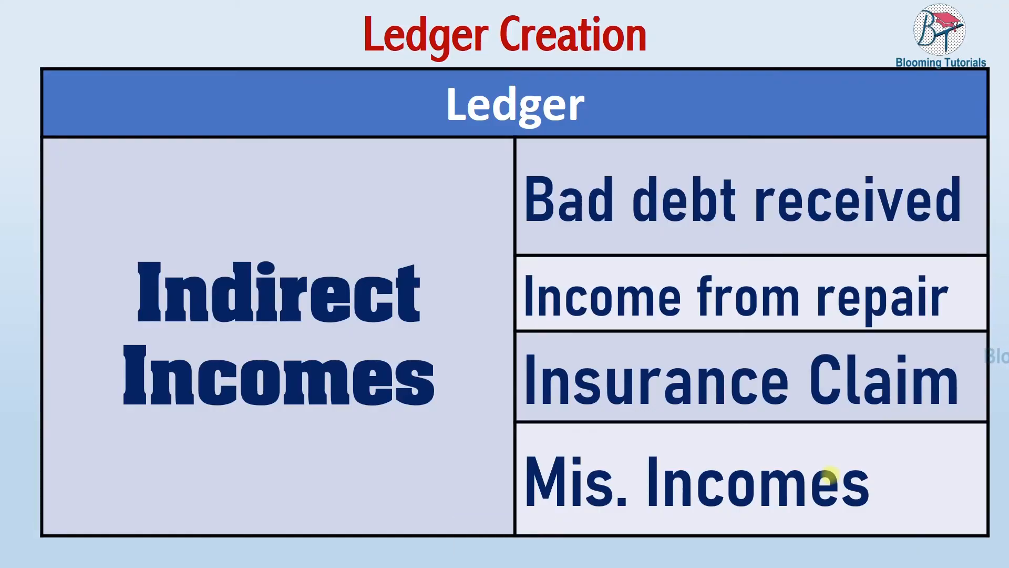
{"action": "key", "text": "alt+Tab"}
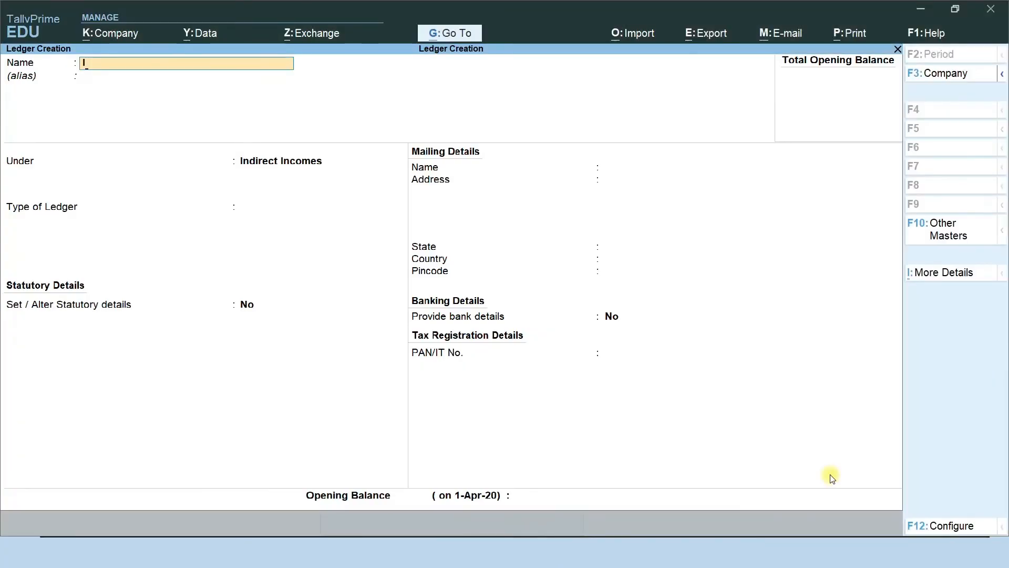
{"action": "type", "text": "Income From"}
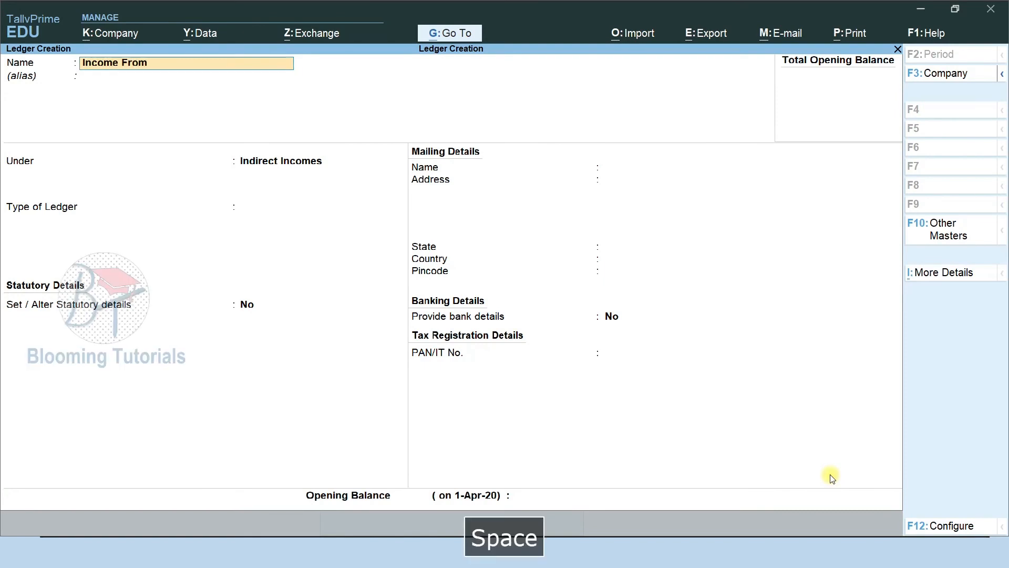
{"action": "type", "text": " Repoir"}
{"action": "key", "text": "Return"}
{"action": "key", "text": "Return"}
{"action": "key", "text": "Return"}
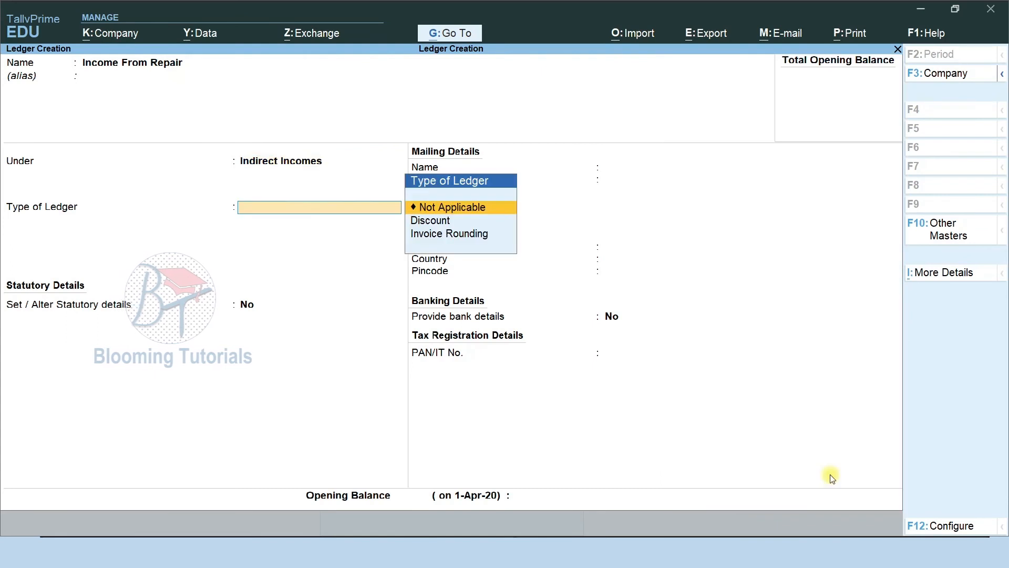
{"action": "key", "text": "ctrl+a"}
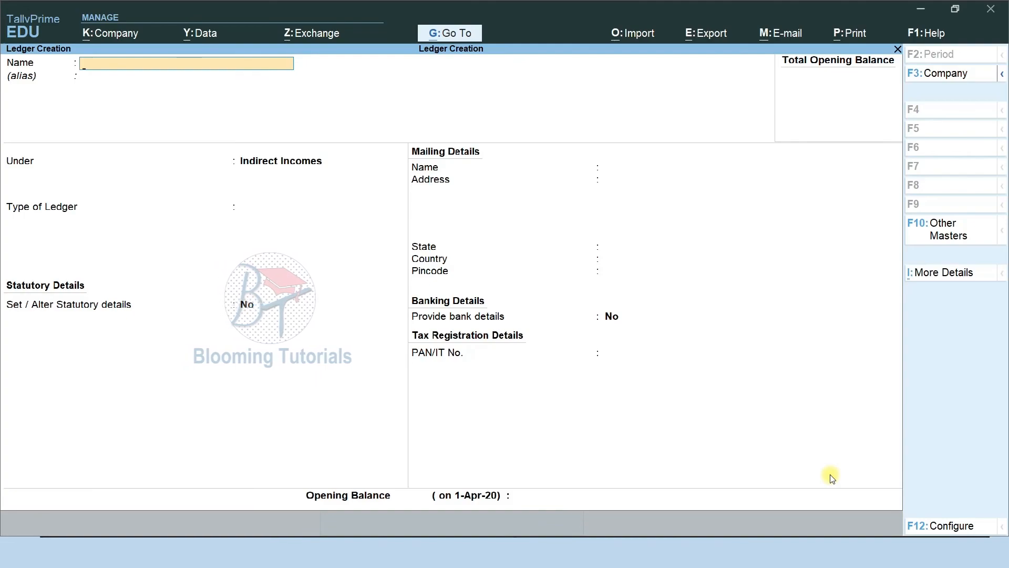
{"action": "key", "text": "alt+Tab"}
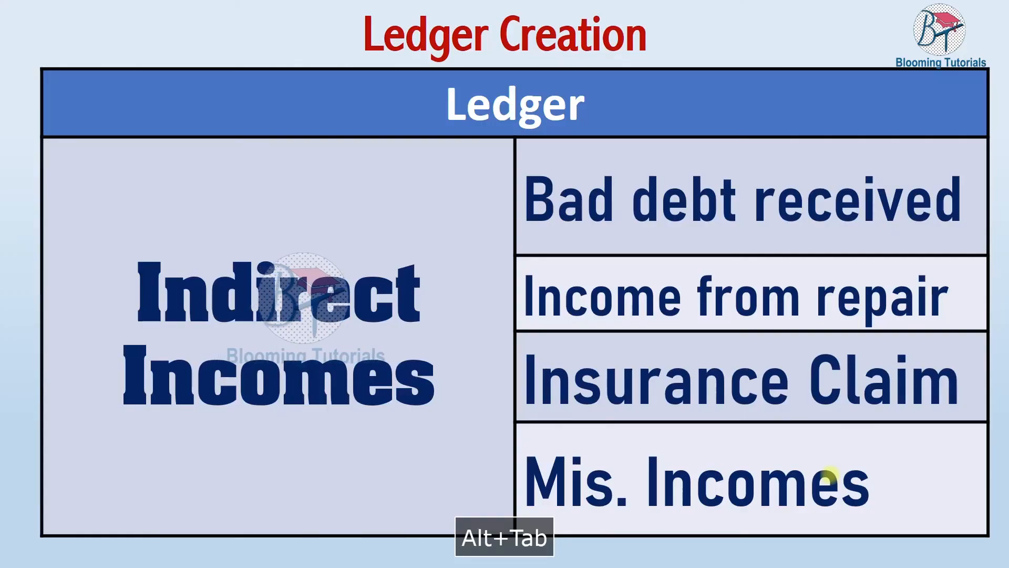
Create the Insurance Claim ledger under Indirect Incomes
{"action": "key", "text": "alt+Tab"}
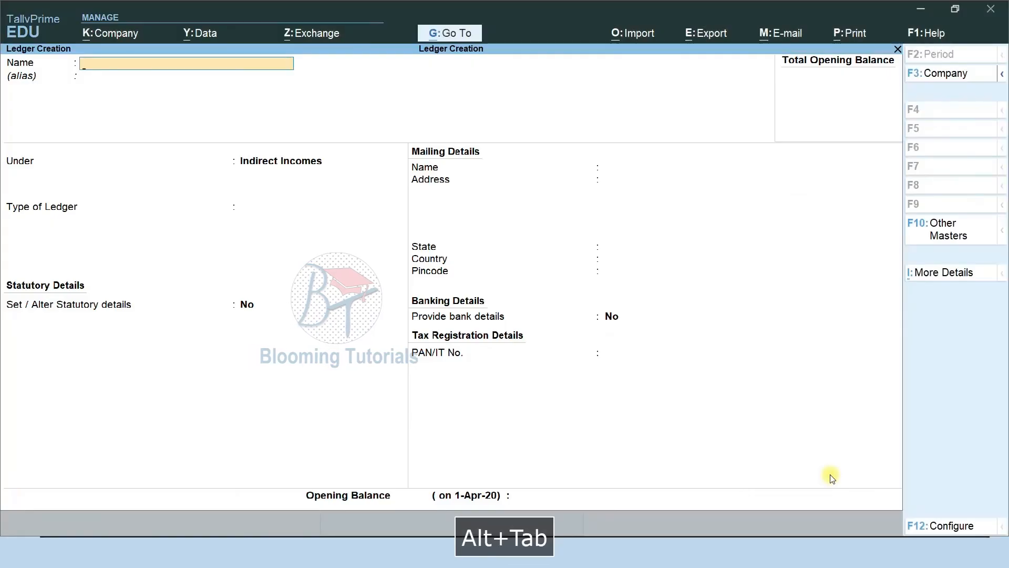
{"action": "type", "text": "Insura"}
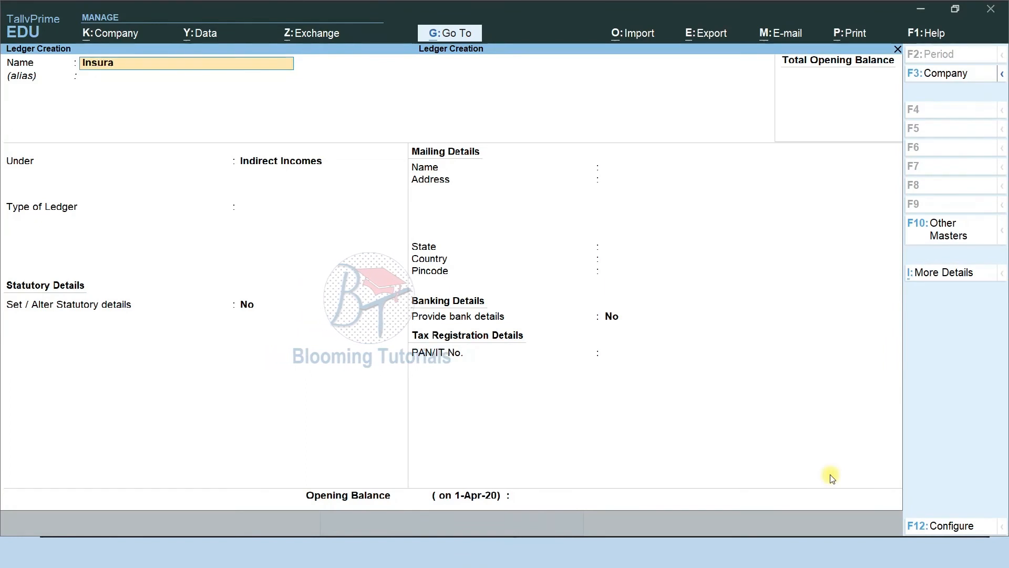
{"action": "type", "text": "nce claim"}
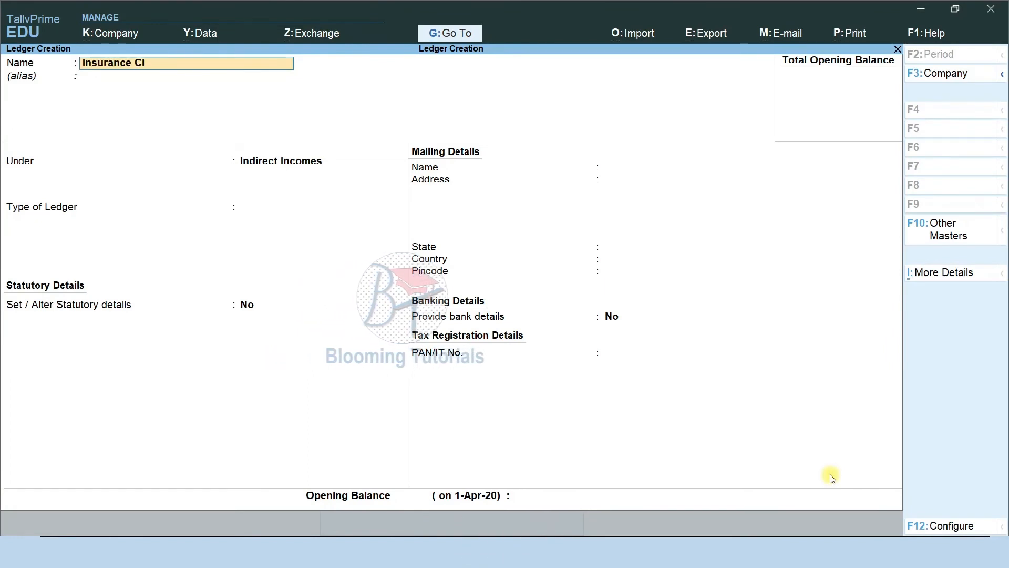
{"action": "key", "text": "Return"}
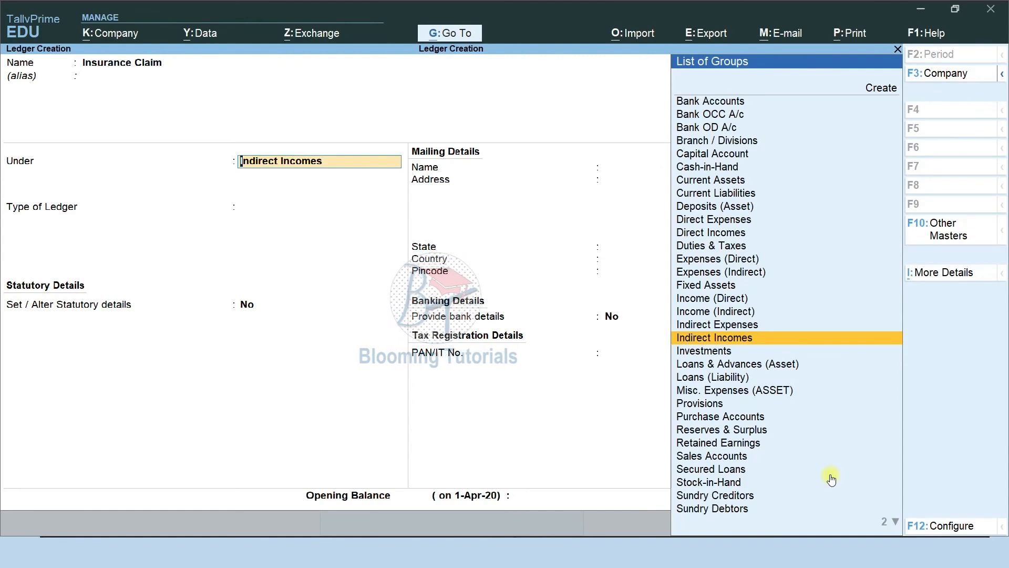
{"action": "key", "text": "ctrl+a"}
Create the Miscellaneous Income ledger under Indirect Incomes
{"action": "type", "text": "Miscell"}
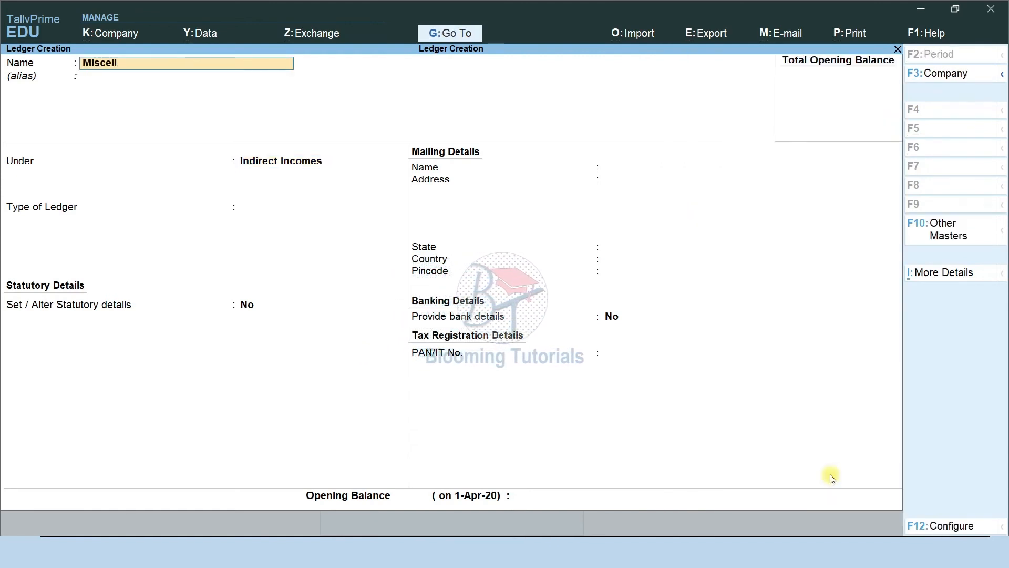
{"action": "type", "text": "ane"}
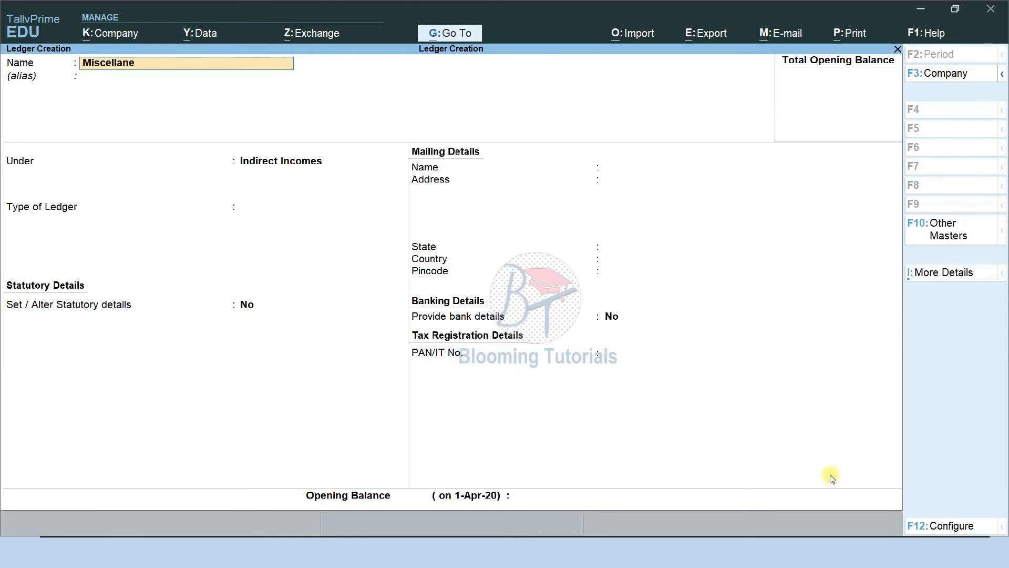
{"action": "type", "text": "ous income"}
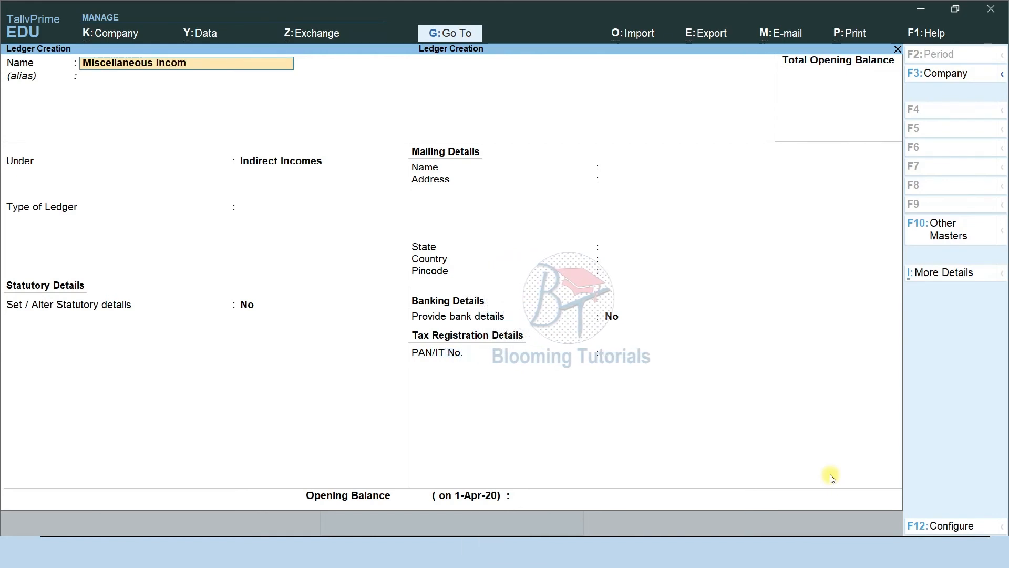
{"action": "key", "text": "Return"}
{"action": "key", "text": "Return"}
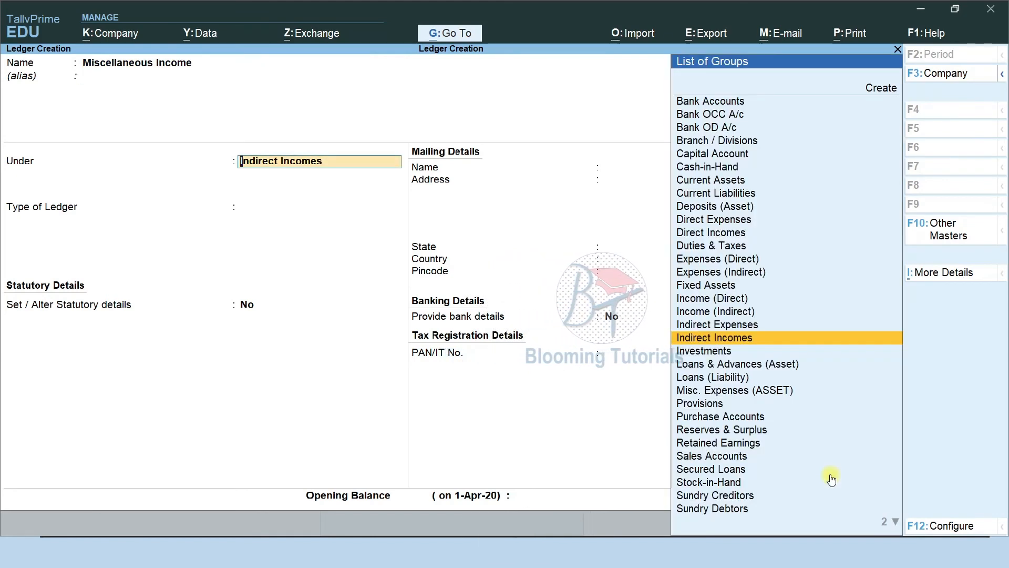
{"action": "key", "text": "Return"}
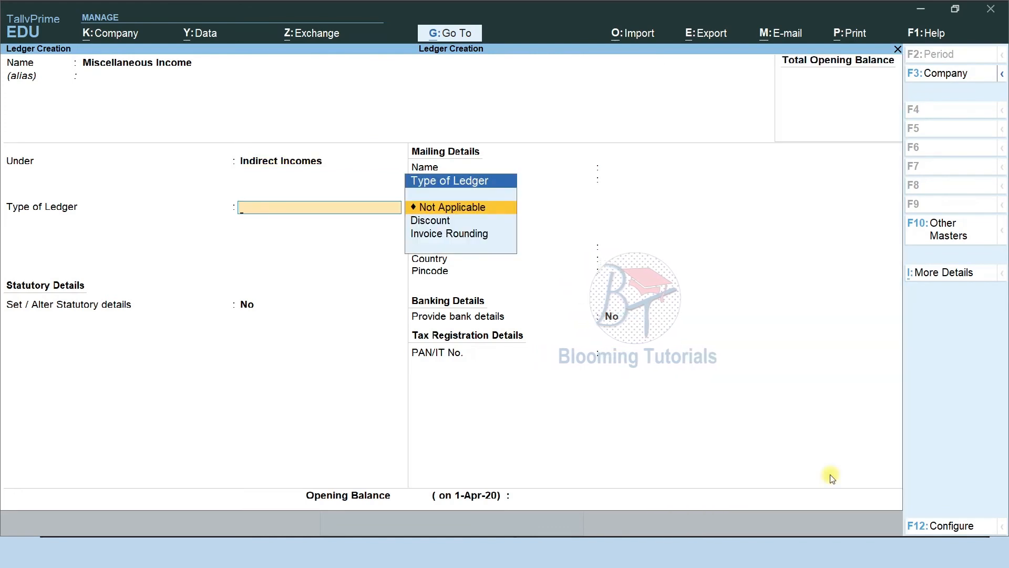
{"action": "key", "text": "ctrl"}
{"action": "key", "text": "ctrl+a"}
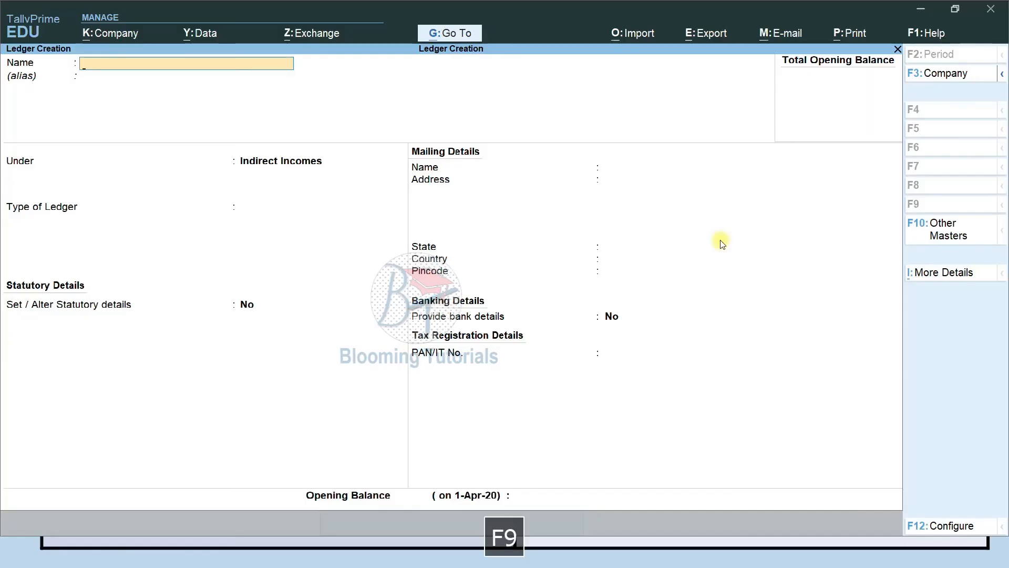
Create the Factory Incomes ledger under Direct Incomes with ledger type Not Applicable
{"action": "type", "text": "actory in"}
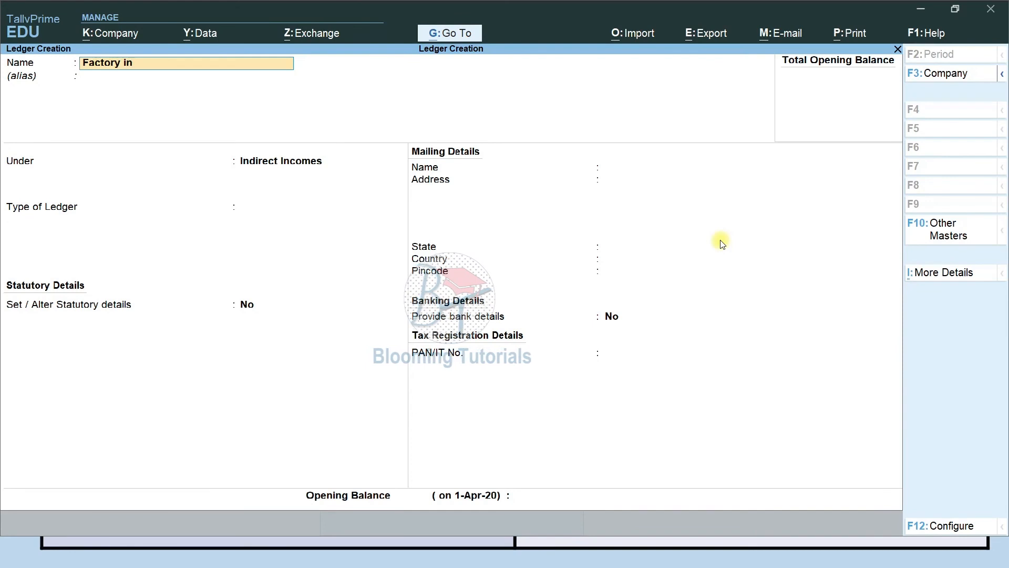
{"action": "type", "text": "comes"}
{"action": "key", "text": "Return"}
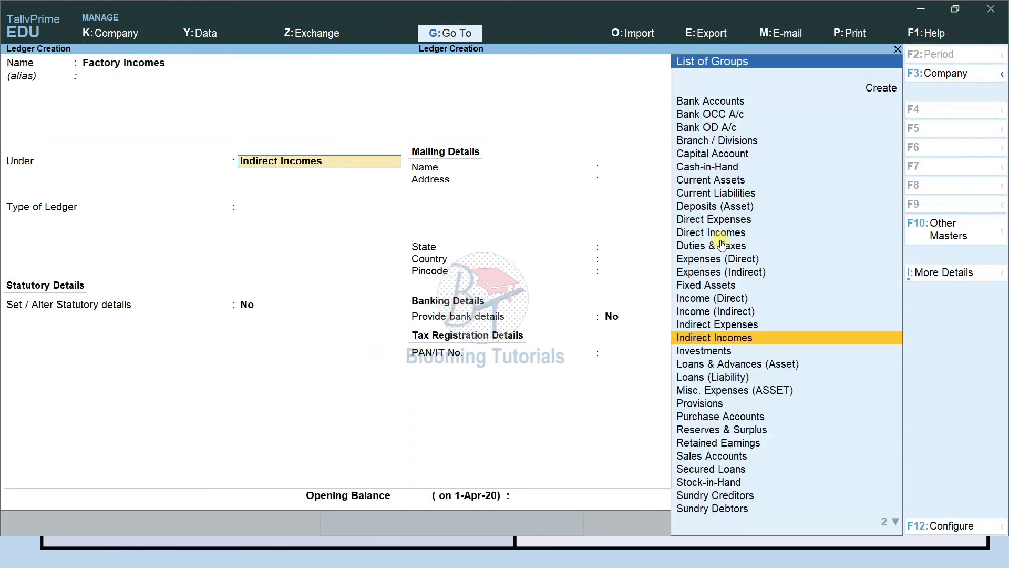
{"action": "type", "text": "di"}
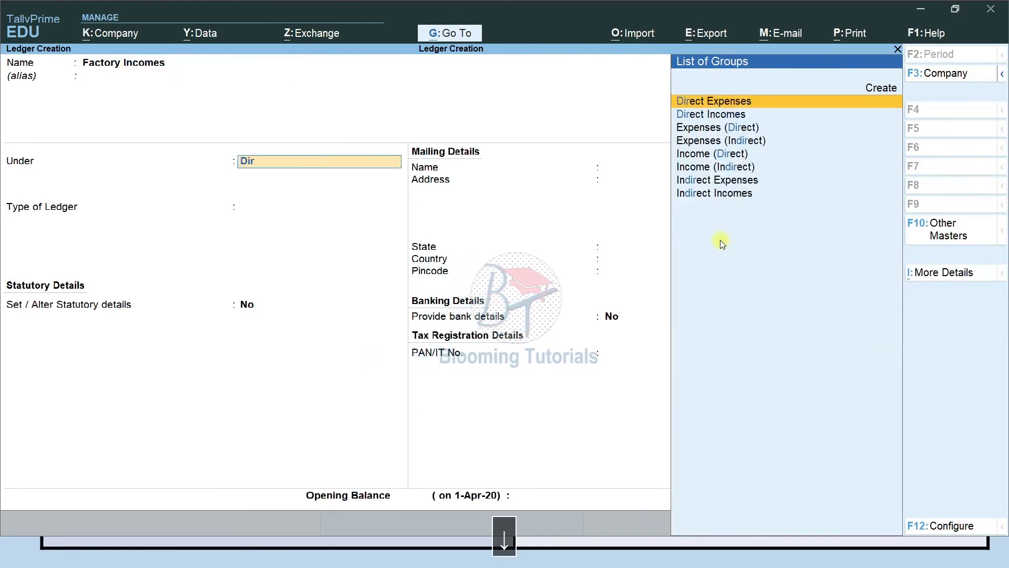
{"action": "key", "text": "Down"}
{"action": "key", "text": "Return"}
{"action": "key", "text": "Return"}
{"action": "key", "text": "ctrl"}
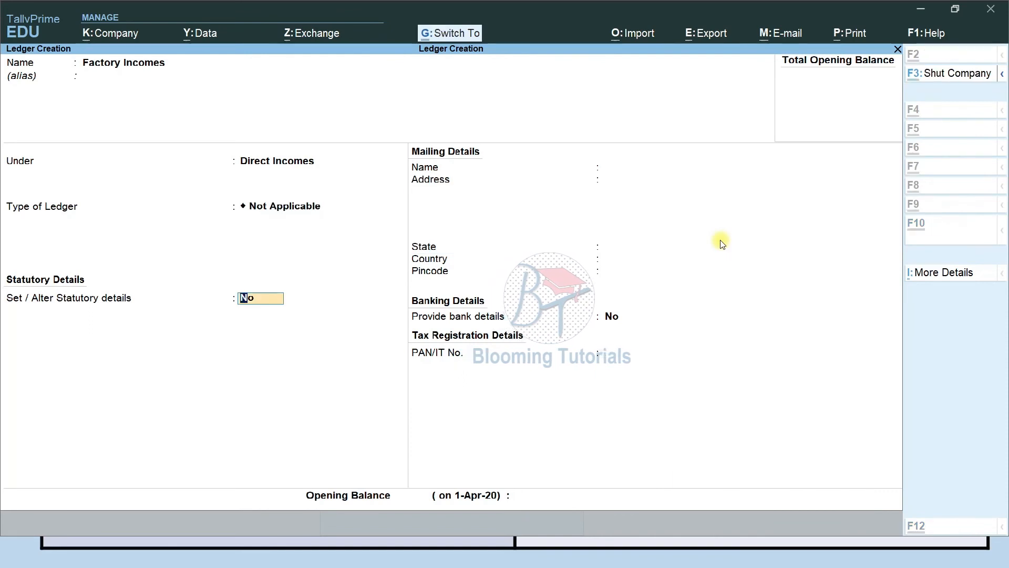
{"action": "key", "text": "ctrl+a"}
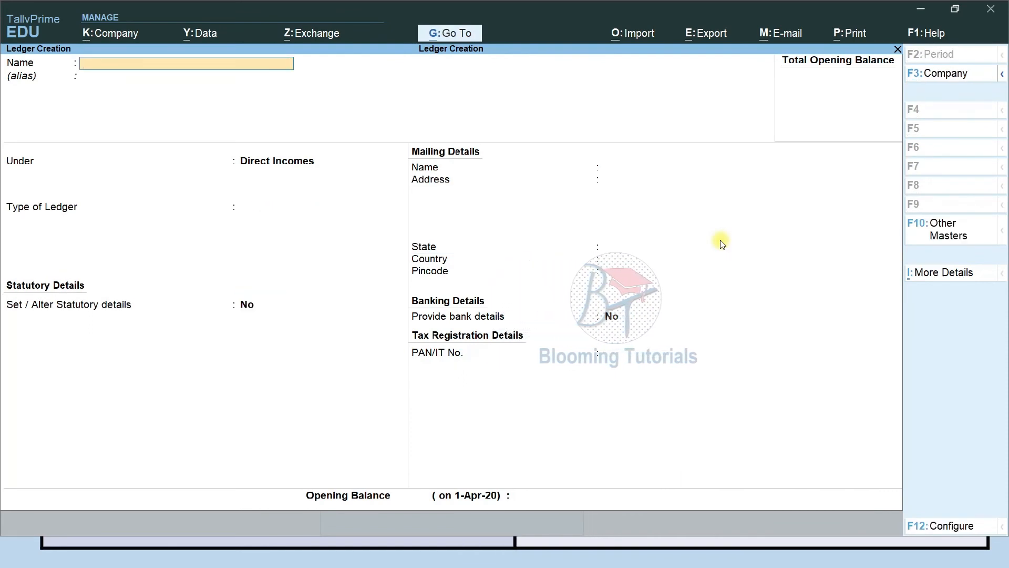
{"action": "key", "text": "alt+Tab"}
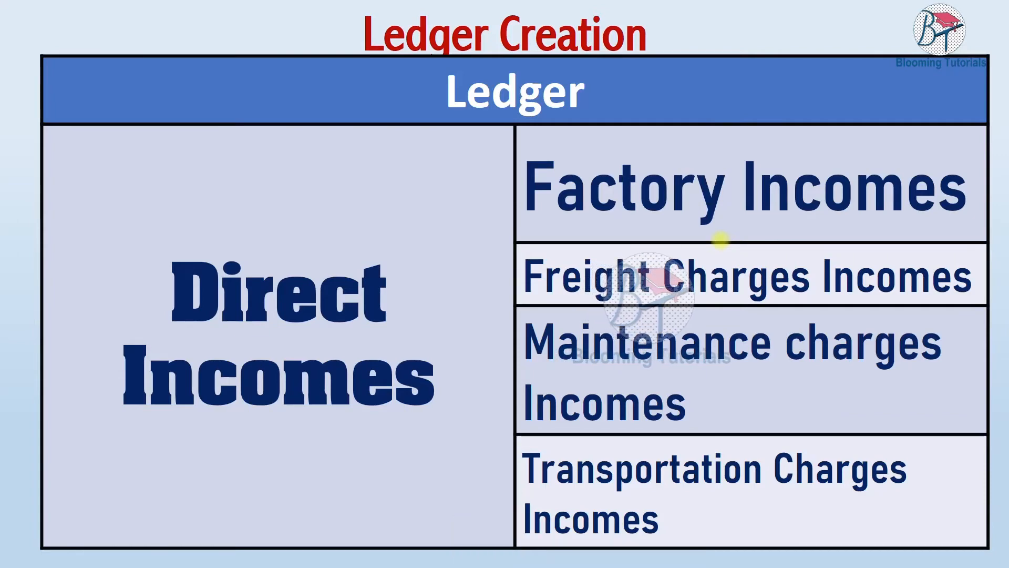
Create and save the Freight Charges Income ledger under Direct Incomes
{"action": "key", "text": "alt+Tab"}
{"action": "type", "text": "M"}
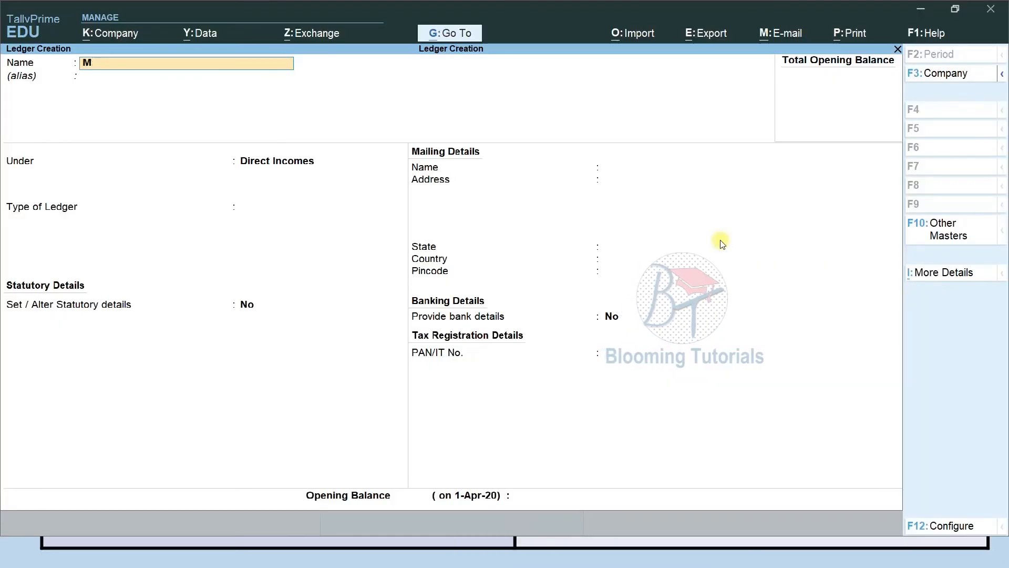
{"action": "key", "text": "BackSpace"}
{"action": "type", "text": "Freight Charges Income"}
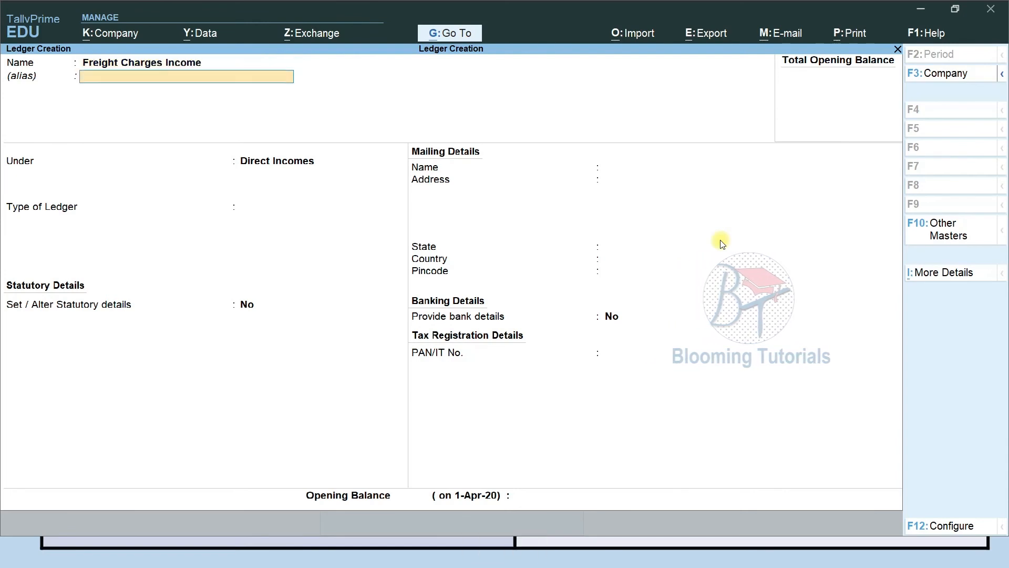
{"action": "key", "text": "Return"}
{"action": "key", "text": "Return"}
{"action": "key", "text": "Return"}
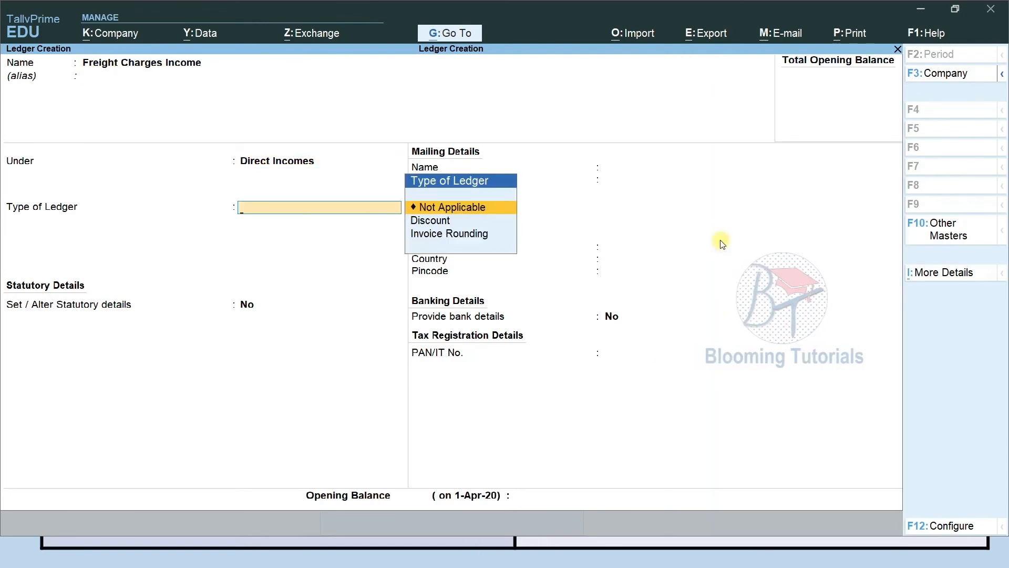
{"action": "key", "text": "ctrl+a"}
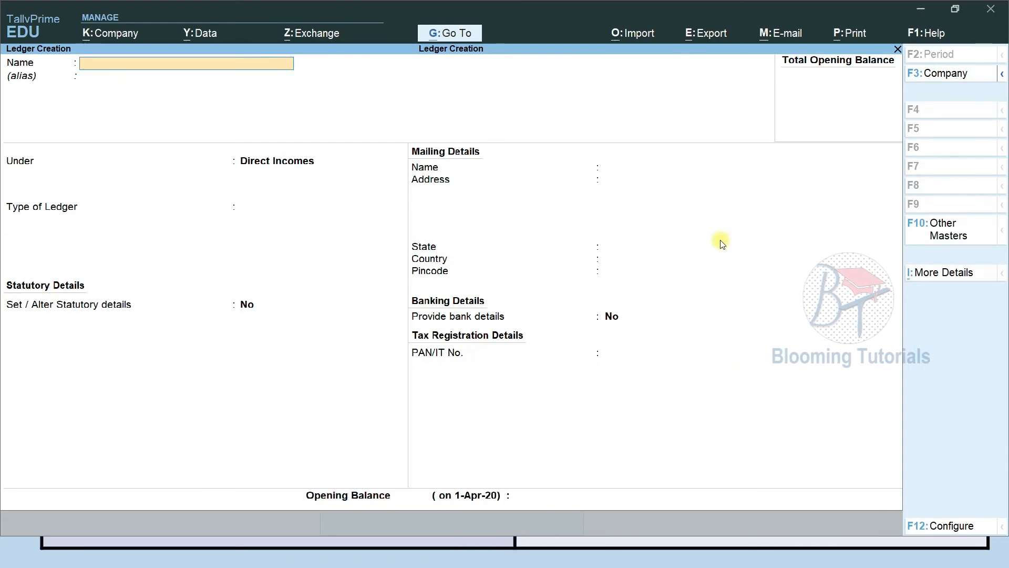
Check the slide, then enter 'Maintenance Charges Income' as the next ledger name
{"action": "key", "text": "alt+Tab"}
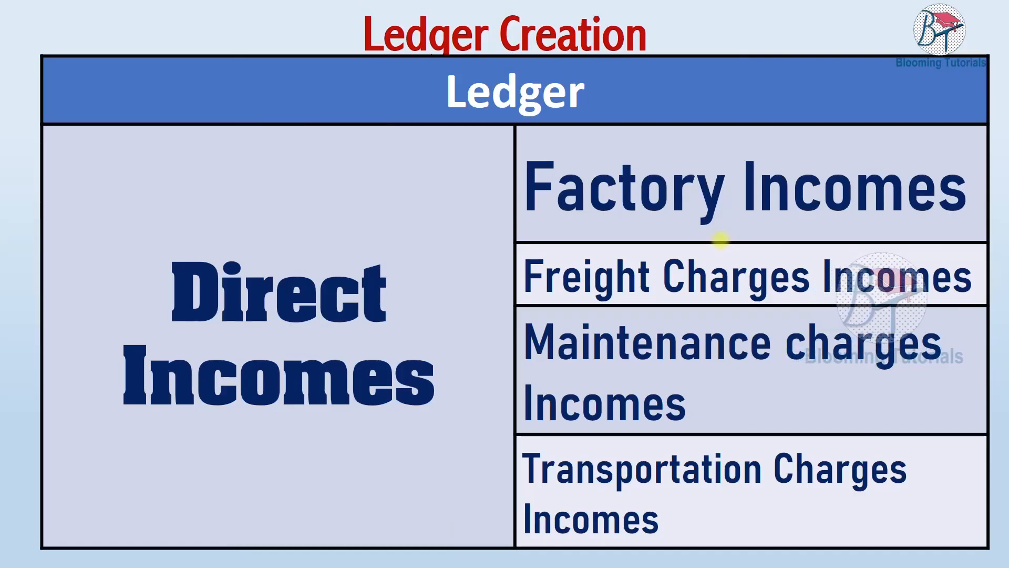
{"action": "key", "text": "alt+Tab"}
{"action": "type", "text": "P"}
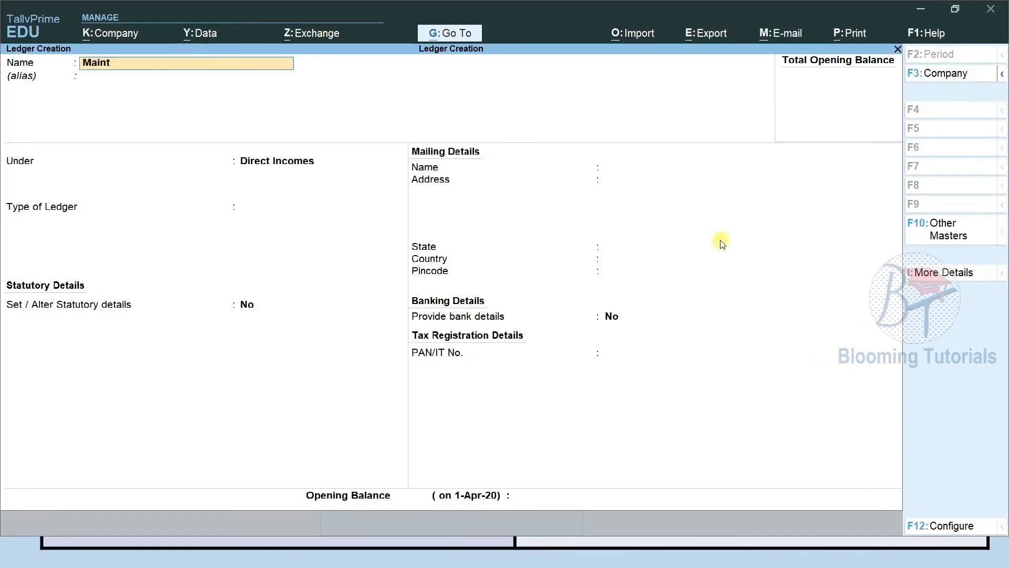
{"action": "type", "text": "aintenance"}
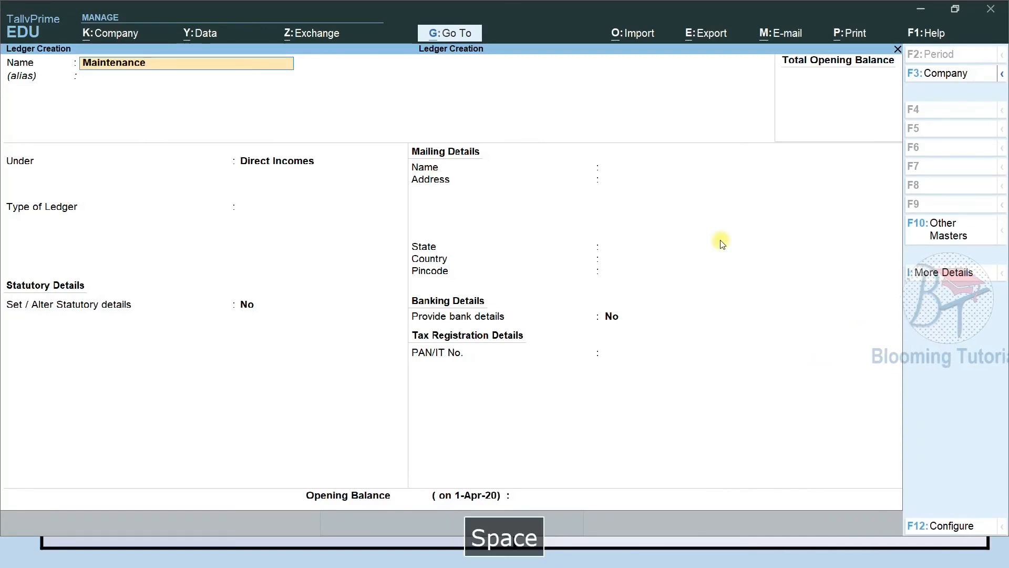
{"action": "type", "text": " Charges Income"}
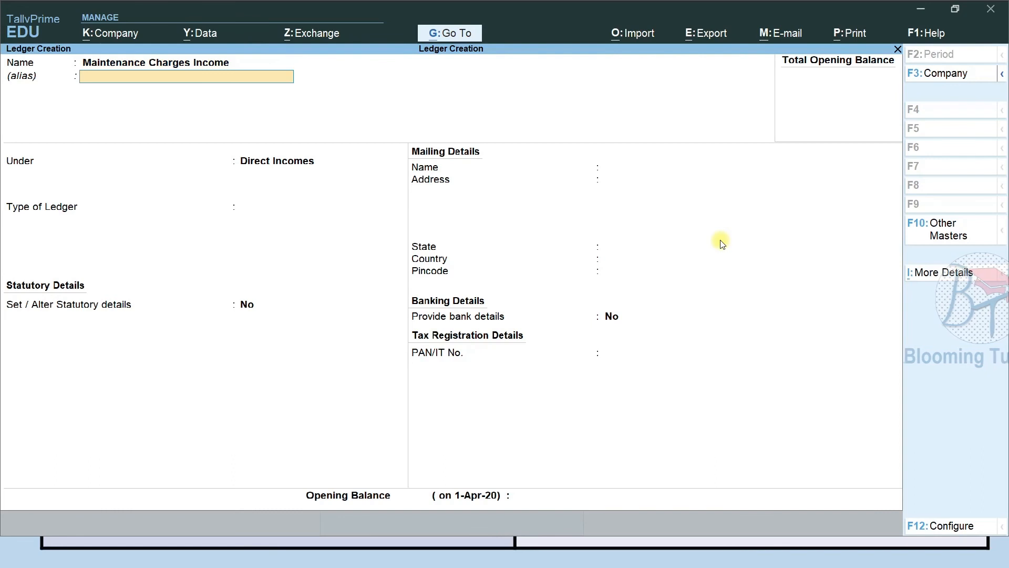
{"action": "key", "text": "Return"}
{"action": "key", "text": "Return"}
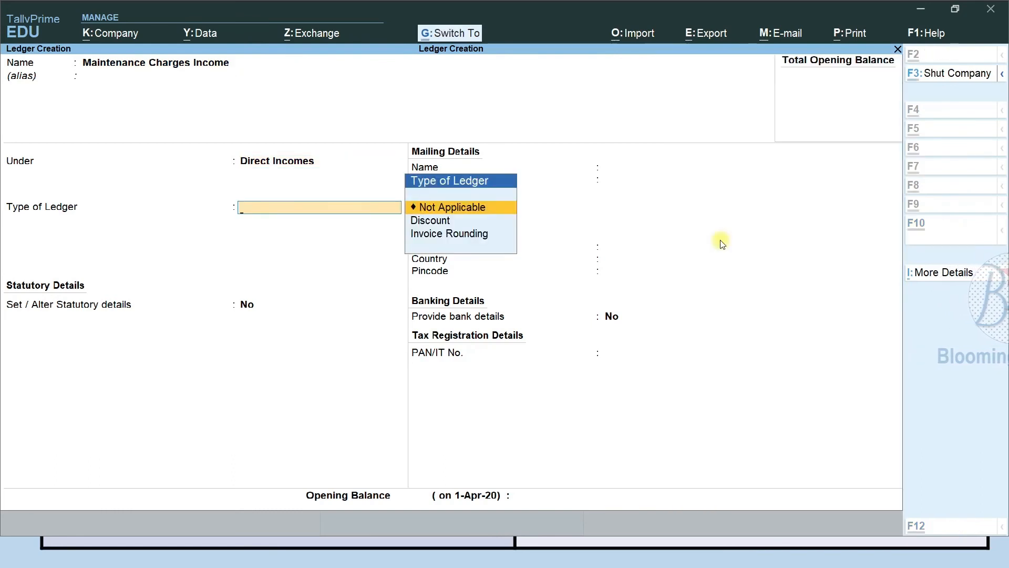
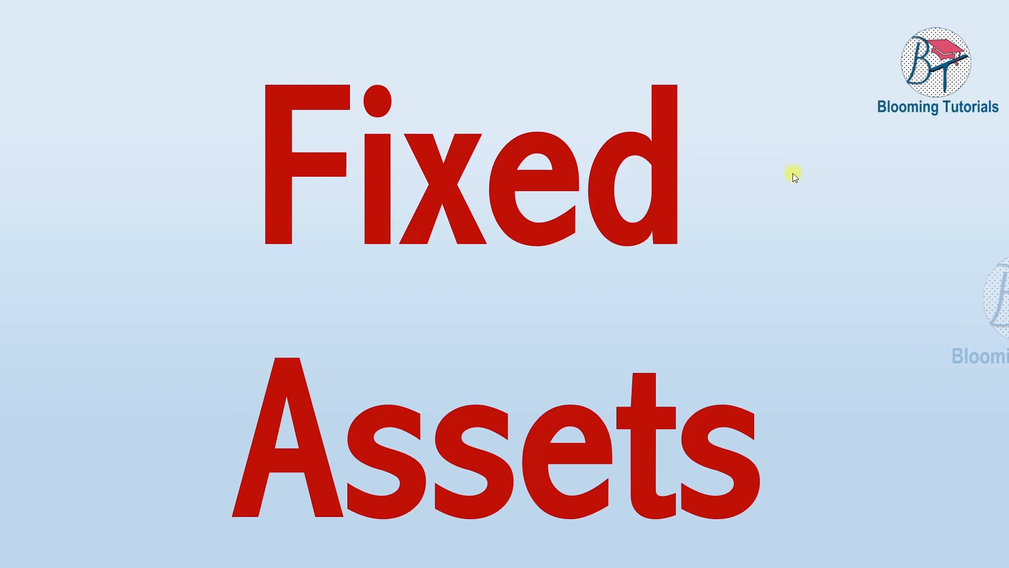
Review the Fixed Assets ledger slide, then enter 'Furniture' as the new ledger name
{"action": "left_click", "coordinate": [729, 370]}
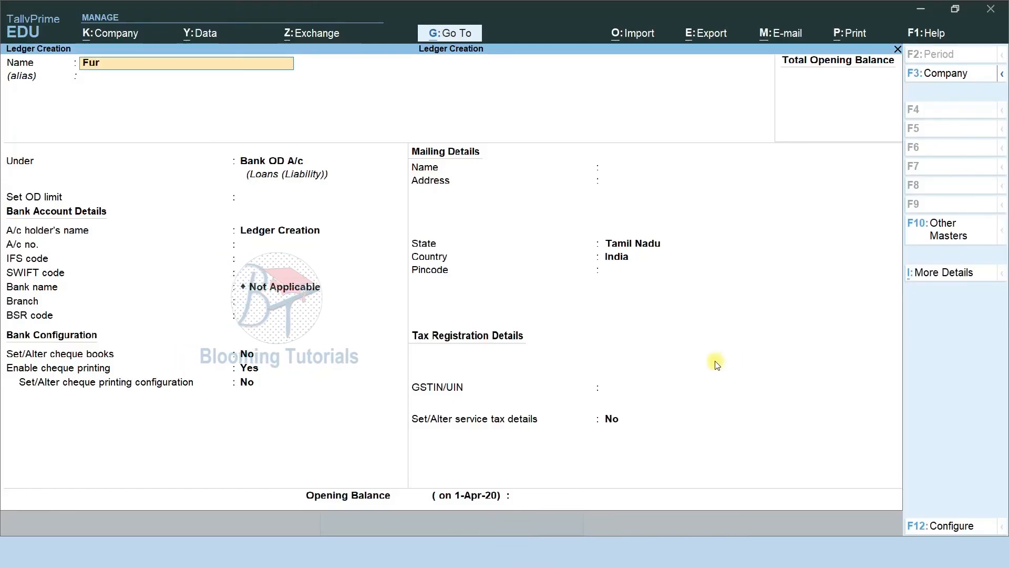
{"action": "type", "text": "niture"}
{"action": "key", "text": "Return"}
{"action": "key", "text": "Return"}
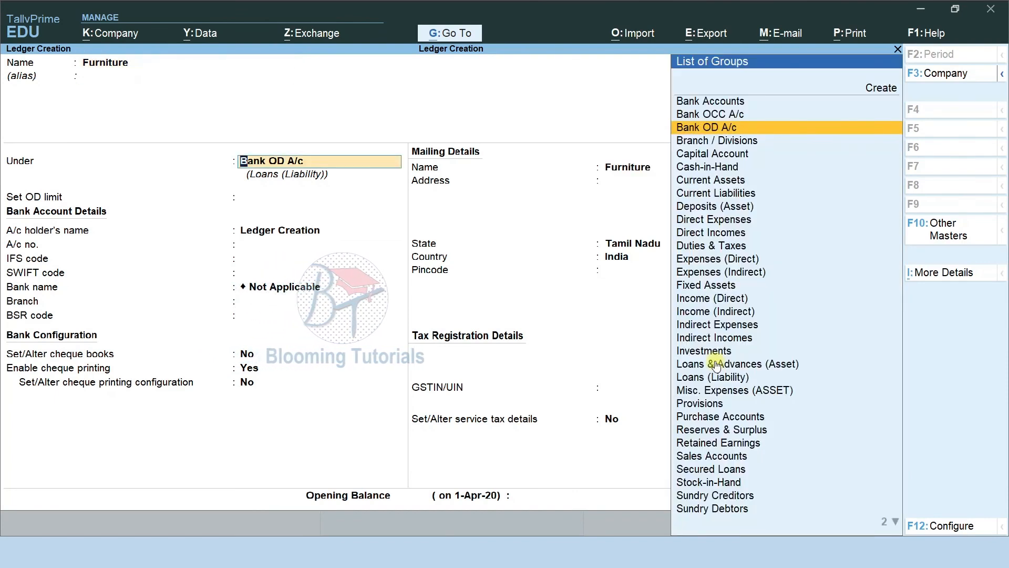
Save Furniture under Fixed Assets, then create and save the Machine ledger there too
{"action": "type", "text": "Fi"}
{"action": "key", "text": "Return"}
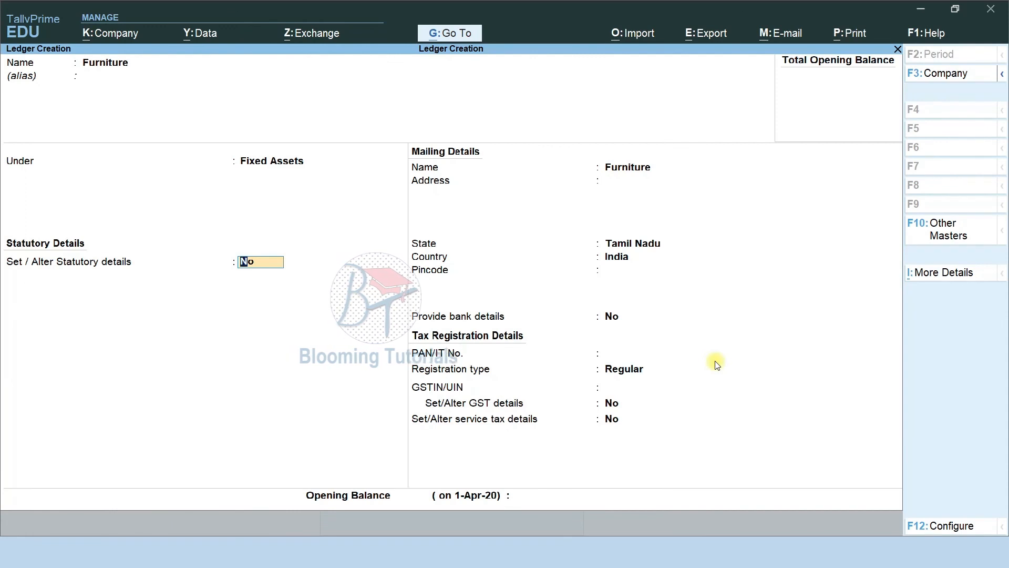
{"action": "key", "text": "ctrl"}
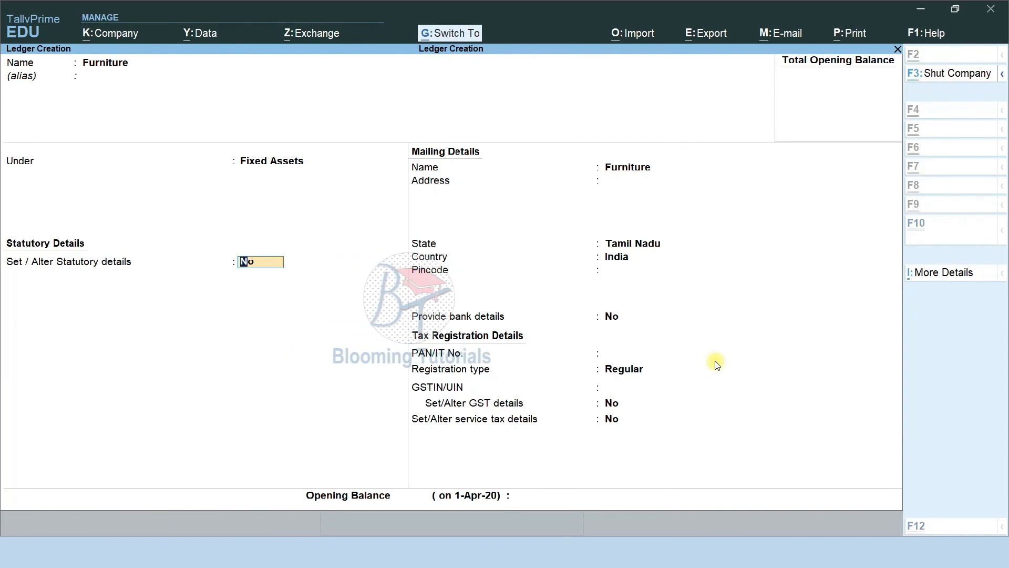
{"action": "key", "text": "ctrl+a"}
{"action": "type", "text": "Machine"}
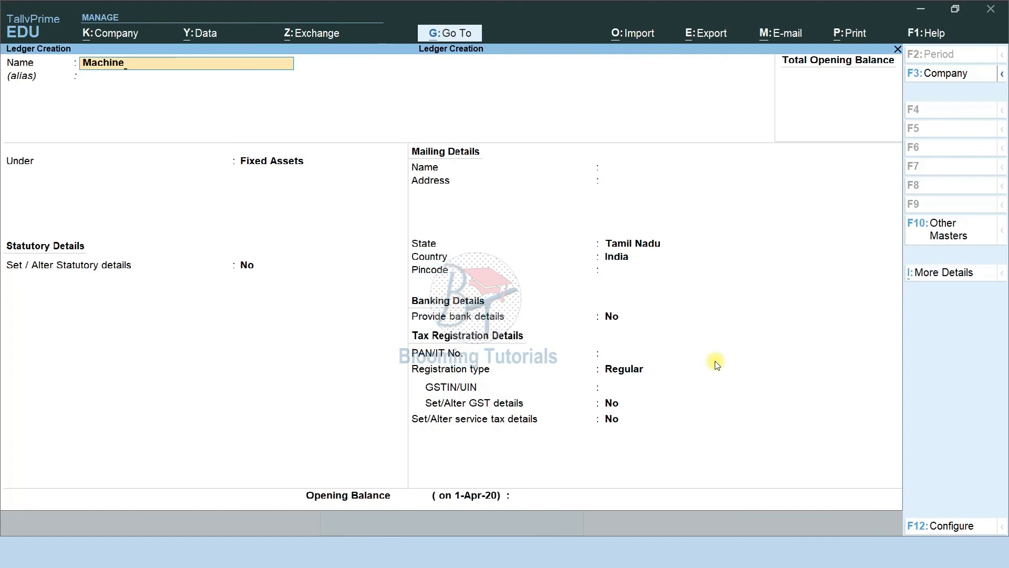
{"action": "key", "text": "Return"}
{"action": "key", "text": "Return"}
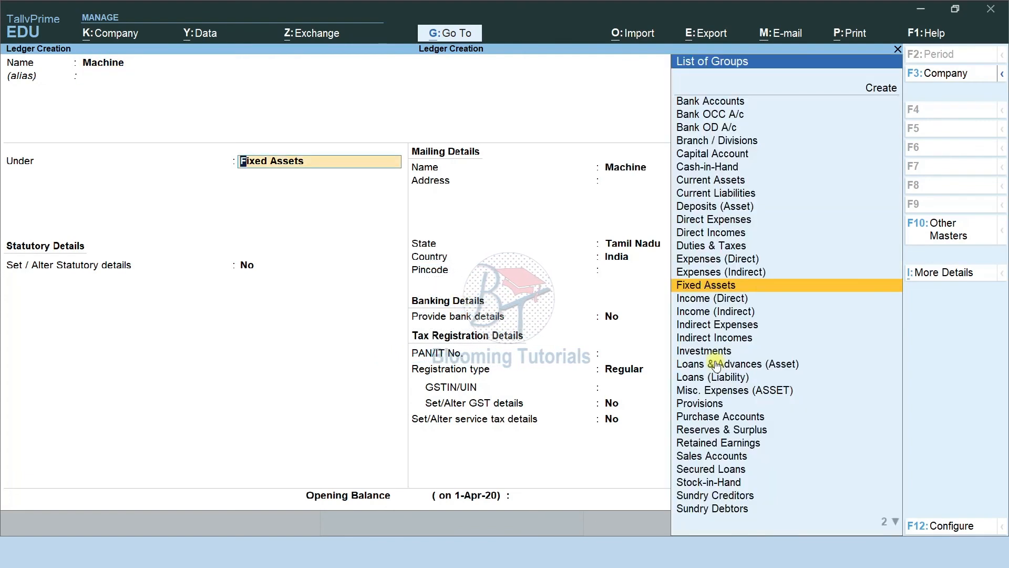
{"action": "key", "text": "Return"}
{"action": "key", "text": "ctrl+a"}
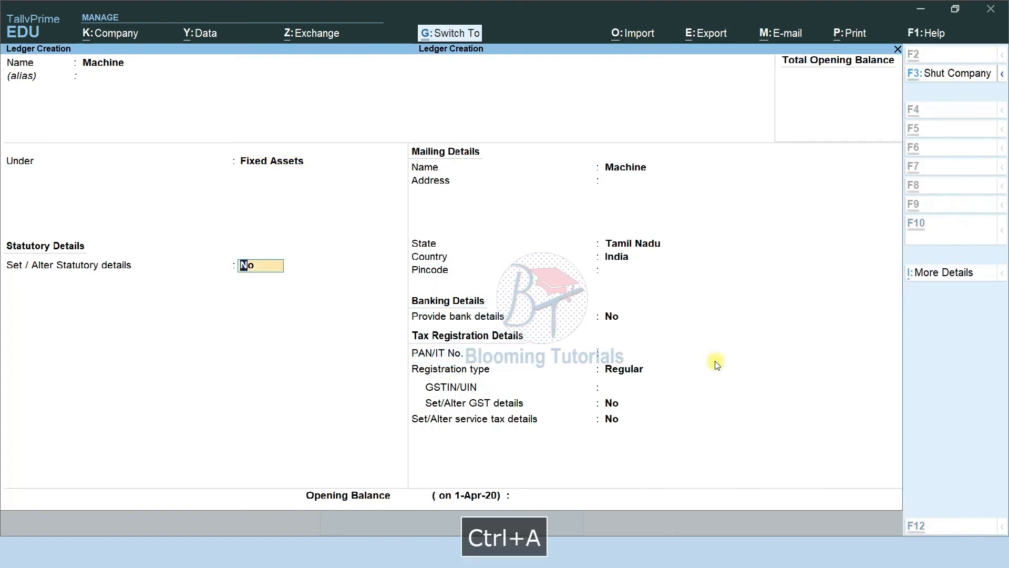
Create and save the Plant & Machinery ledger under Fixed Assets
{"action": "type", "text": "Plant "}
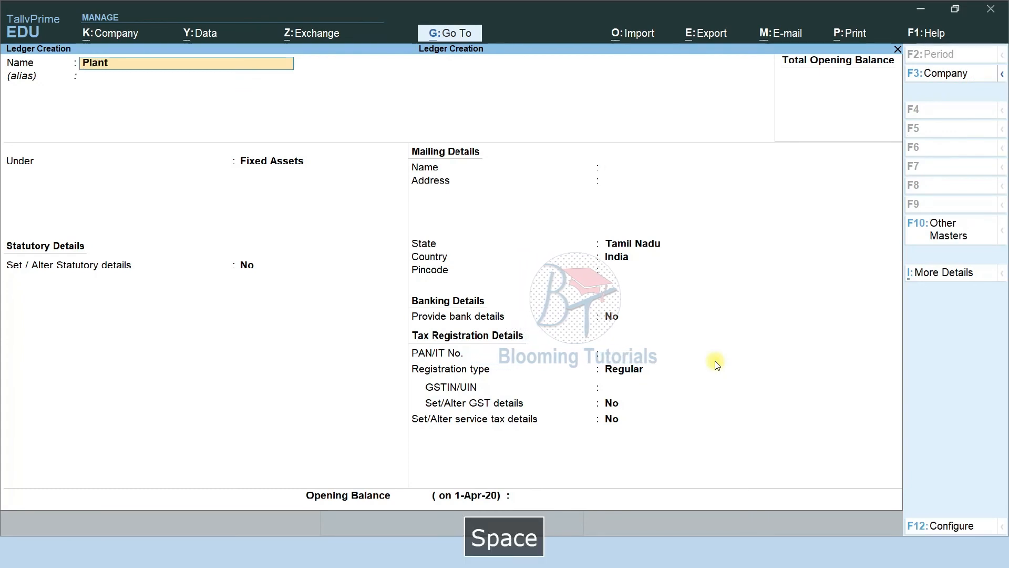
{"action": "type", "text": "& Machinery"}
{"action": "key", "text": "Return"}
{"action": "key", "text": "Return"}
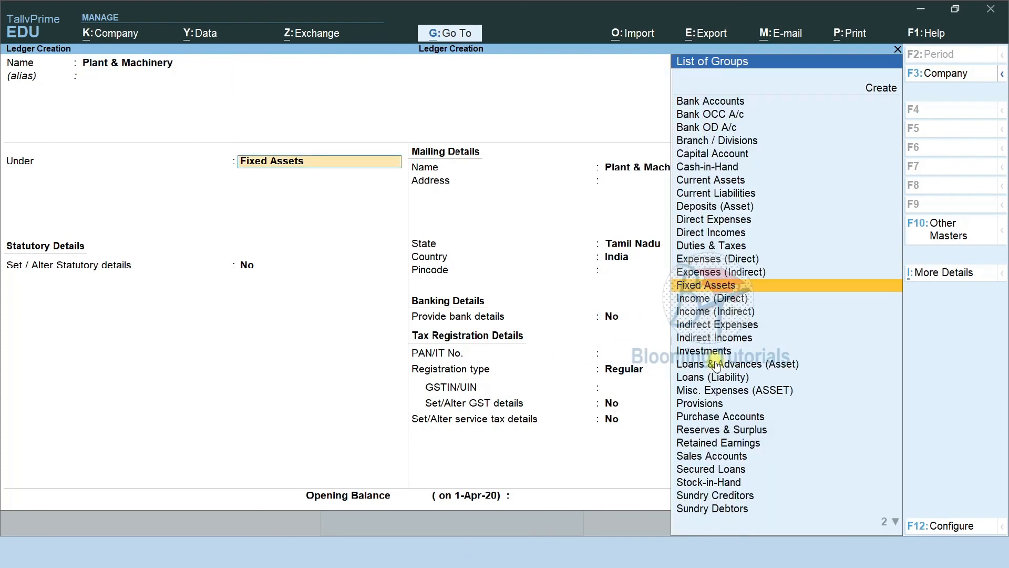
{"action": "key", "text": "Return"}
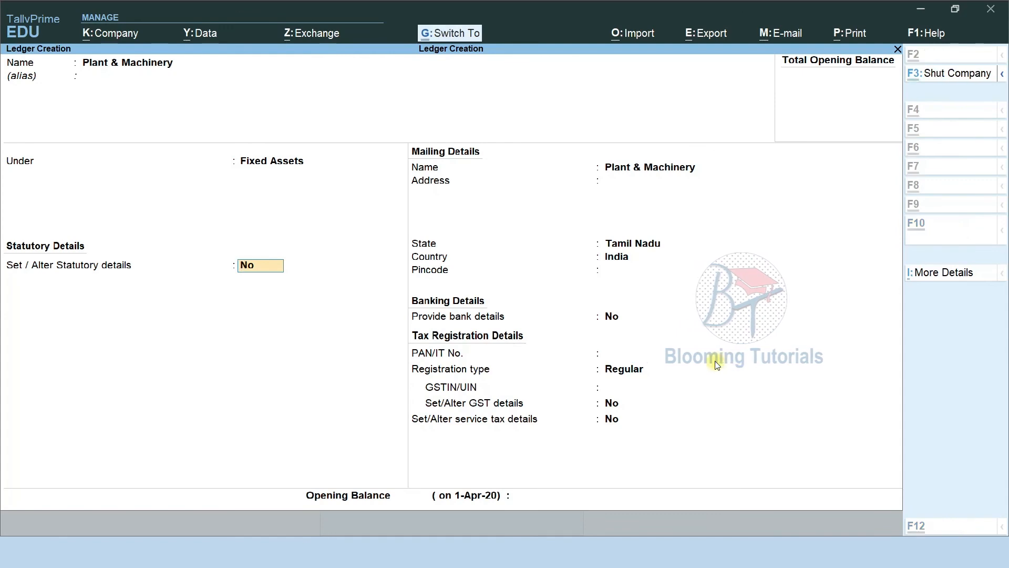
{"action": "key", "text": "ctrl+a"}
Check the slide, then create and save the Land & Building ledger under Fixed Assets
{"action": "key", "text": "alt+Tab"}
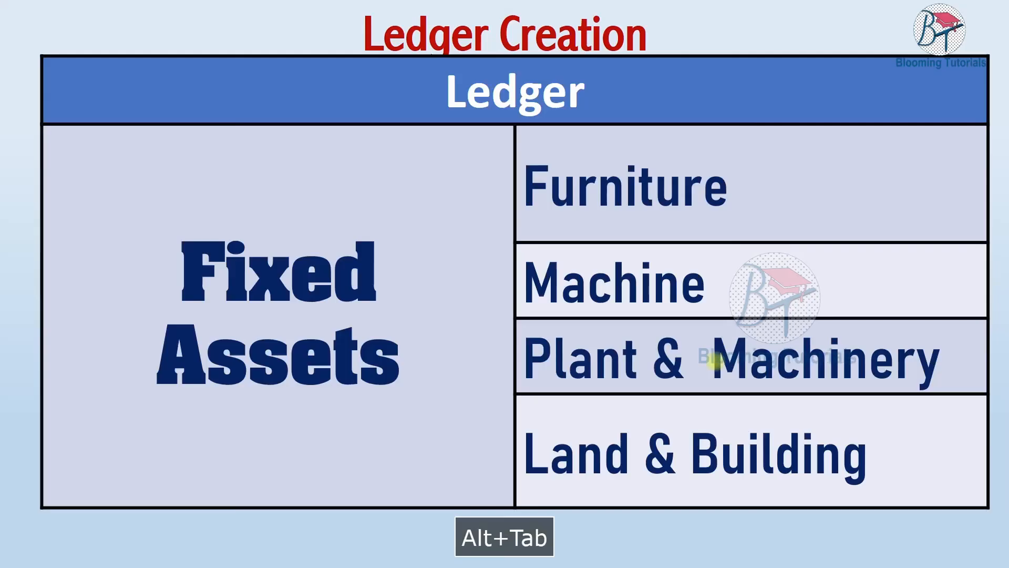
{"action": "key", "text": "alt+Tab"}
{"action": "type", "text": "Land & B"}
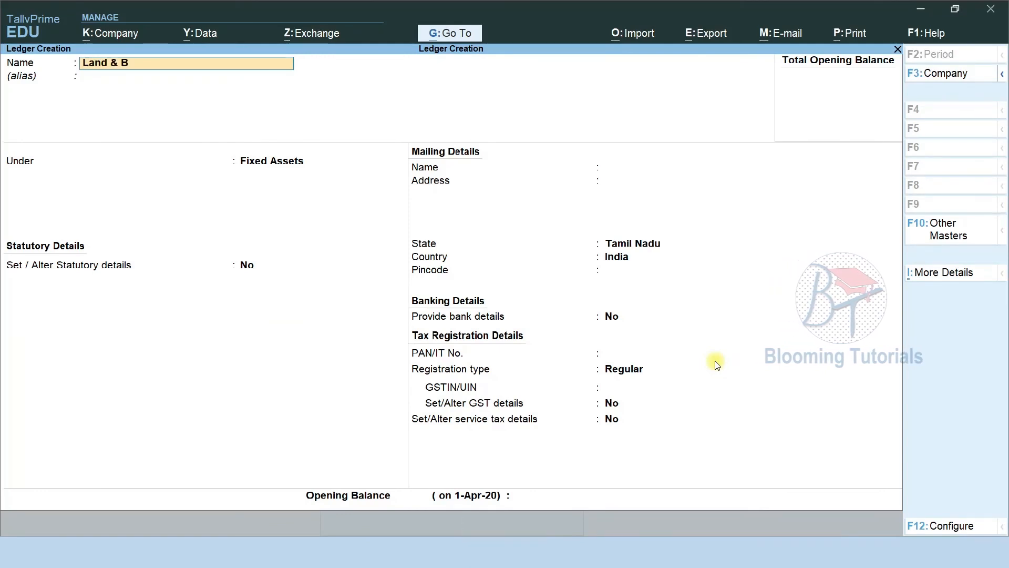
{"action": "type", "text": "uilding"}
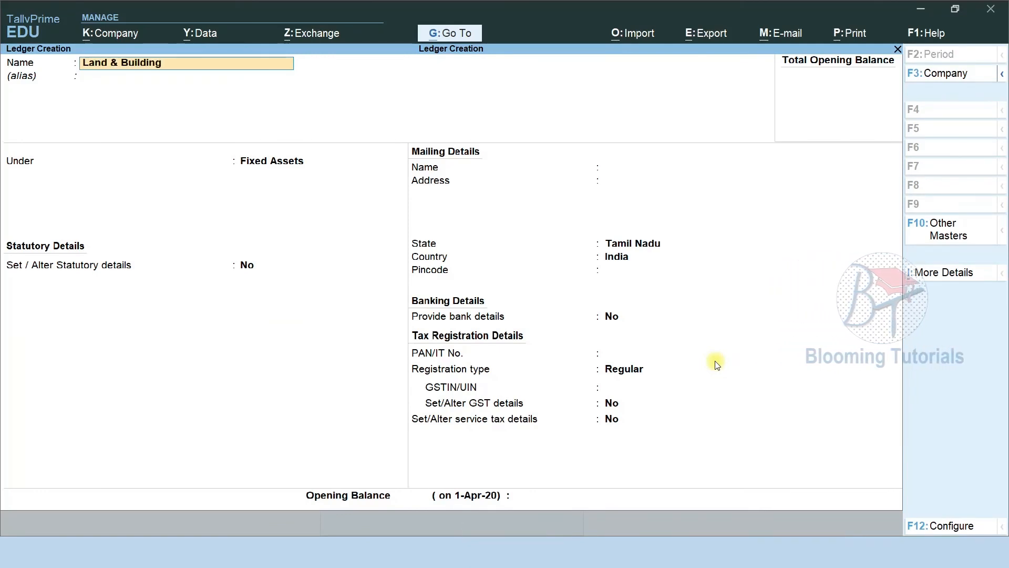
{"action": "key", "text": "Return"}
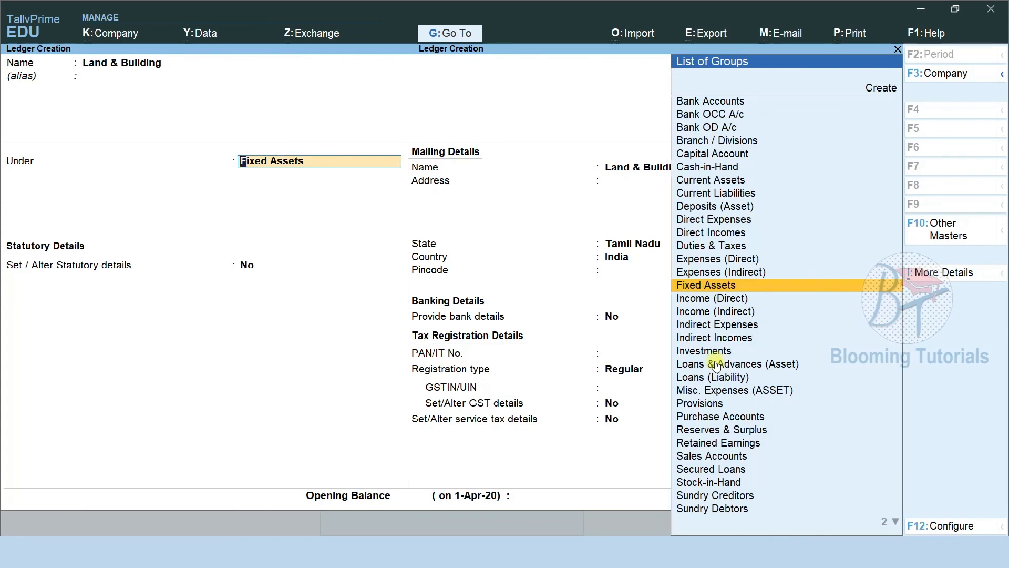
{"action": "key", "text": "Return"}
{"action": "key", "text": "ctrl+a"}
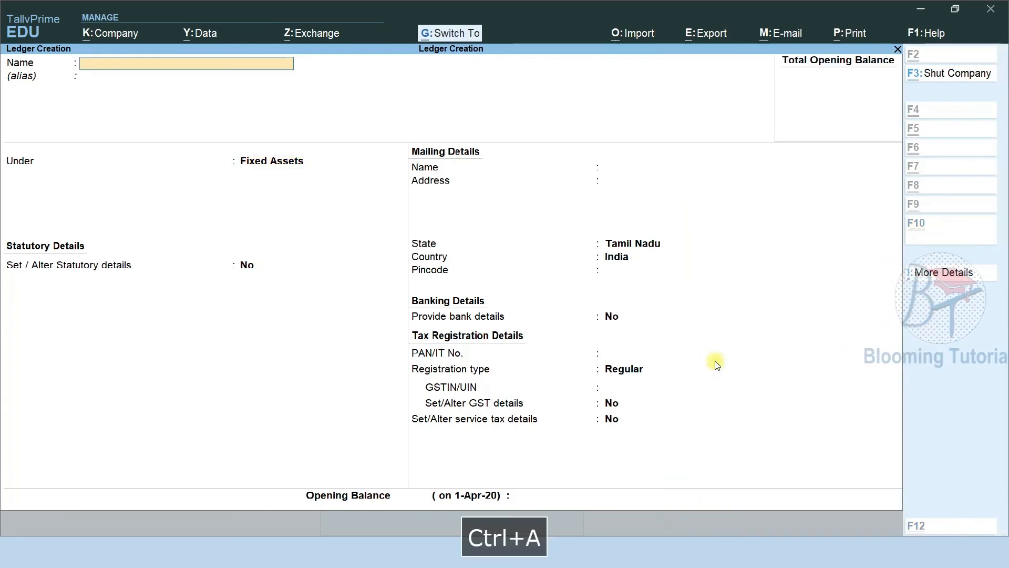
{"action": "key", "text": "alt+Tab"}
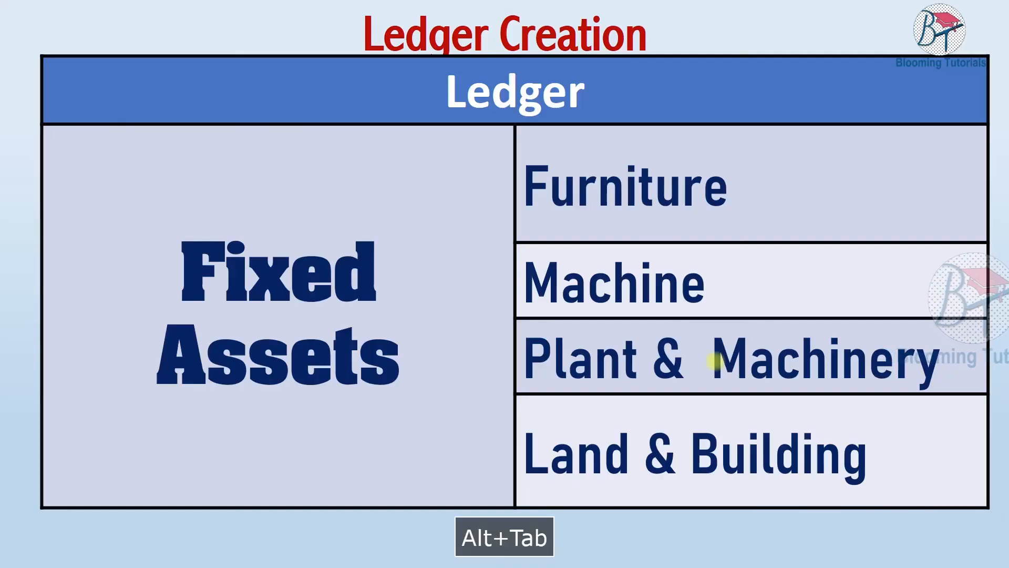
View the next fixed-asset slide, then create and save the Computers ledger
{"action": "key", "text": "Down"}
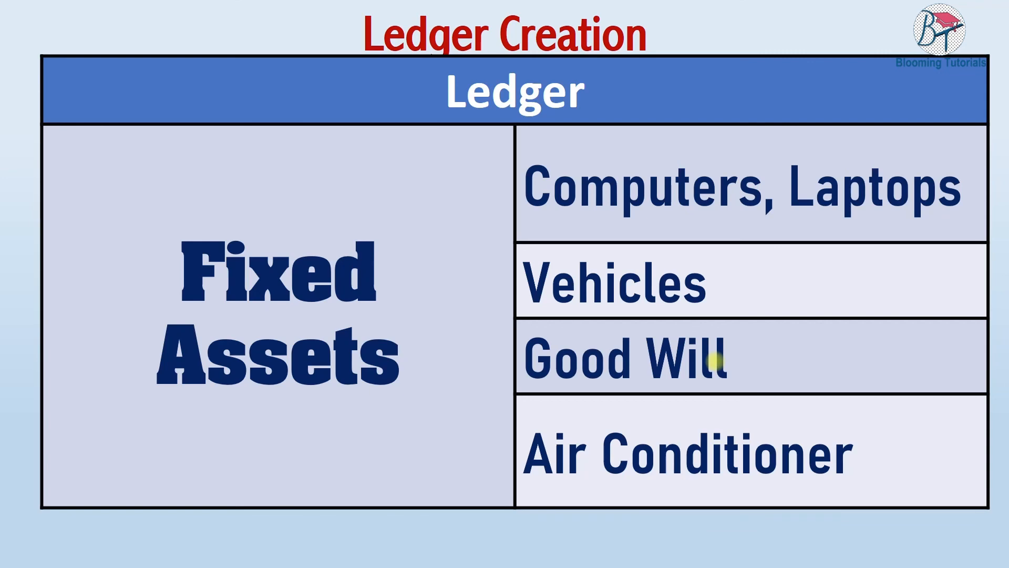
{"action": "key", "text": "alt+Tab"}
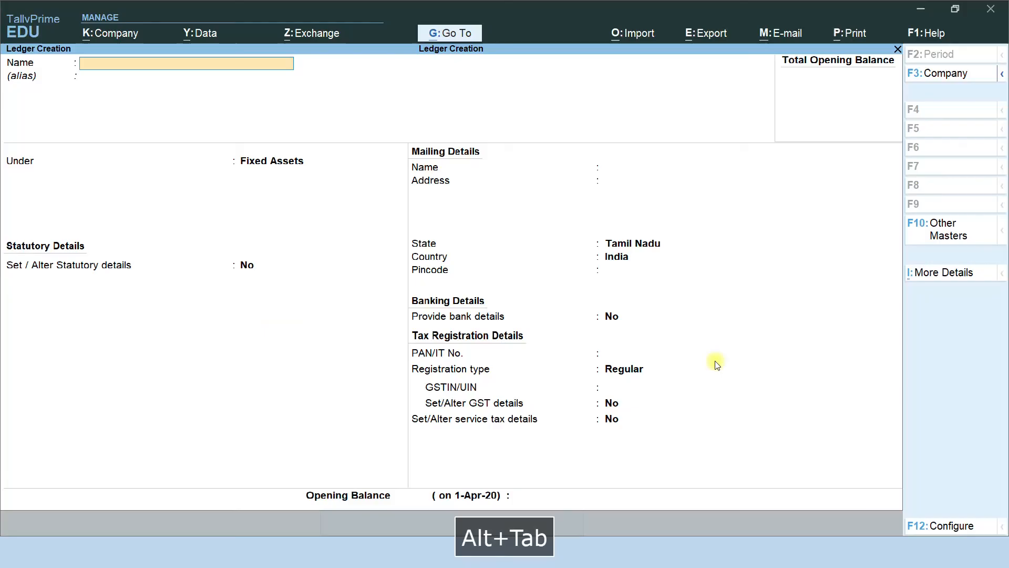
{"action": "type", "text": "Computers"}
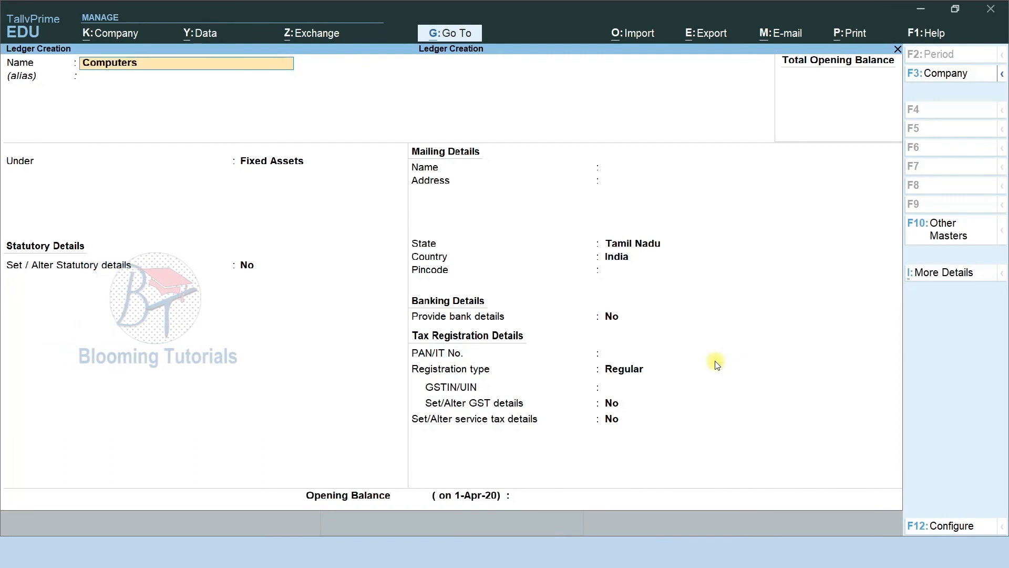
{"action": "key", "text": "Return"}
{"action": "key", "text": "ctrl+a"}
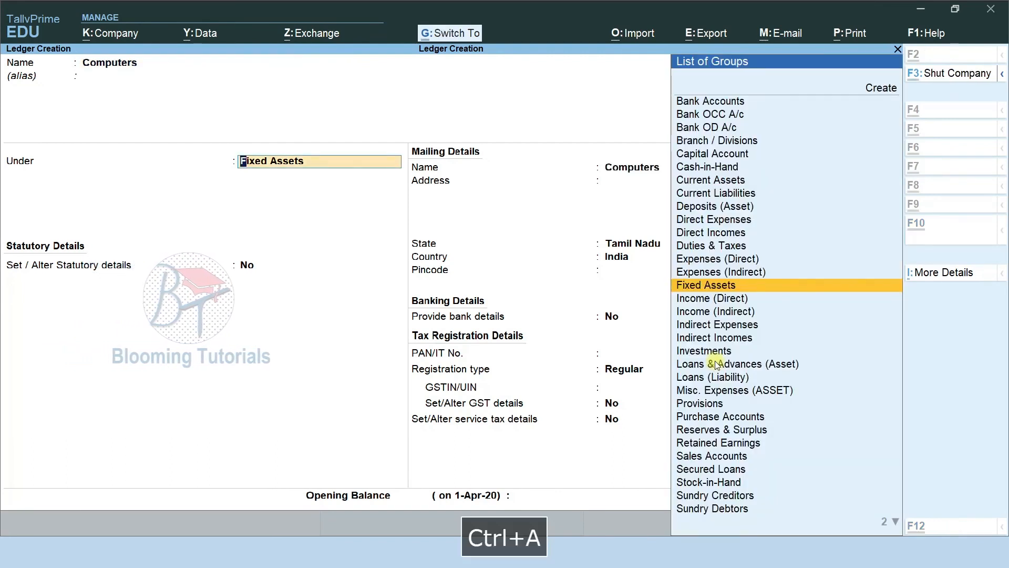
Create and save the Laptops ledger under Fixed Assets
{"action": "type", "text": "La"}
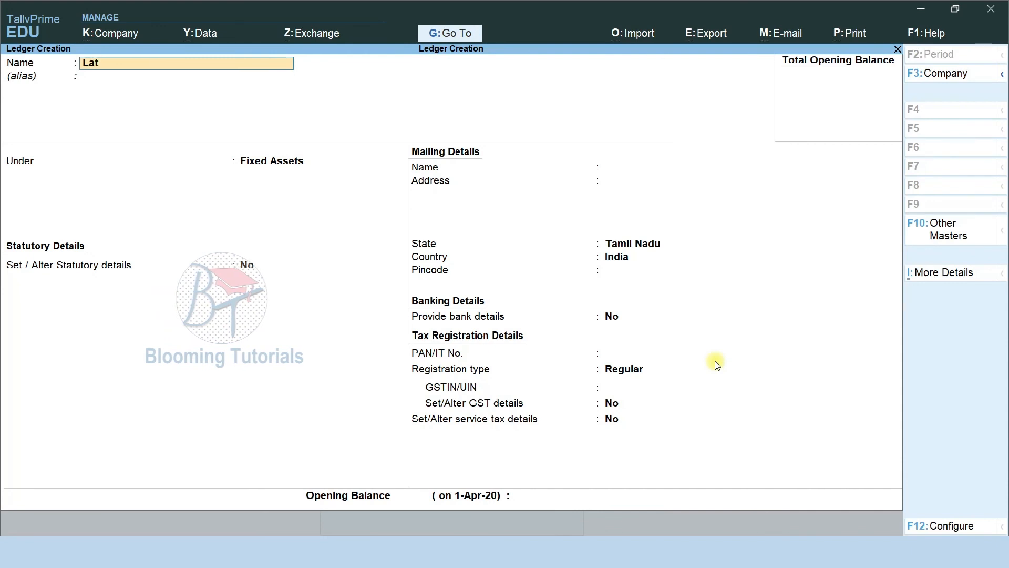
{"action": "type", "text": "ptops"}
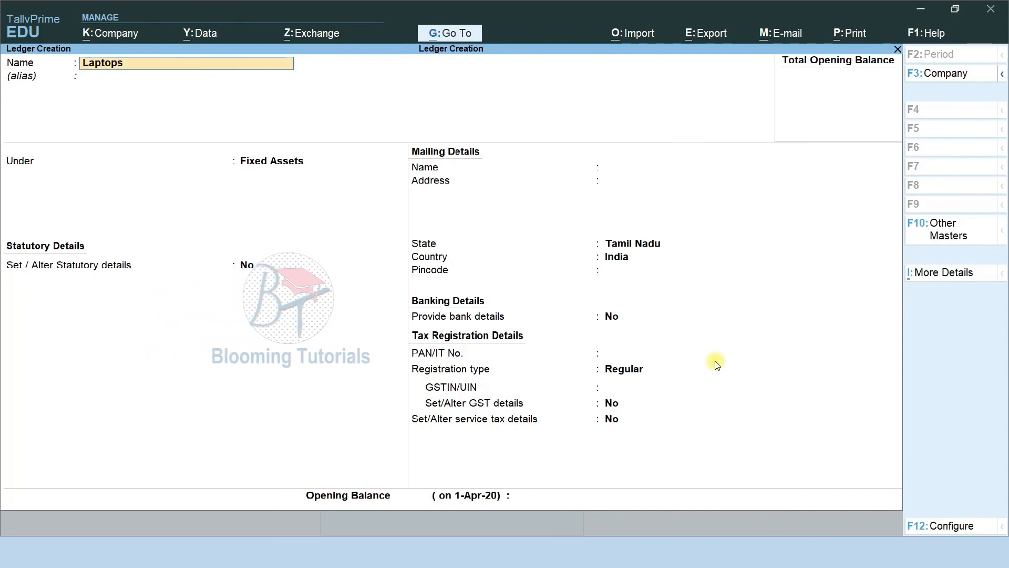
{"action": "key", "text": "Return"}
{"action": "key", "text": "Return"}
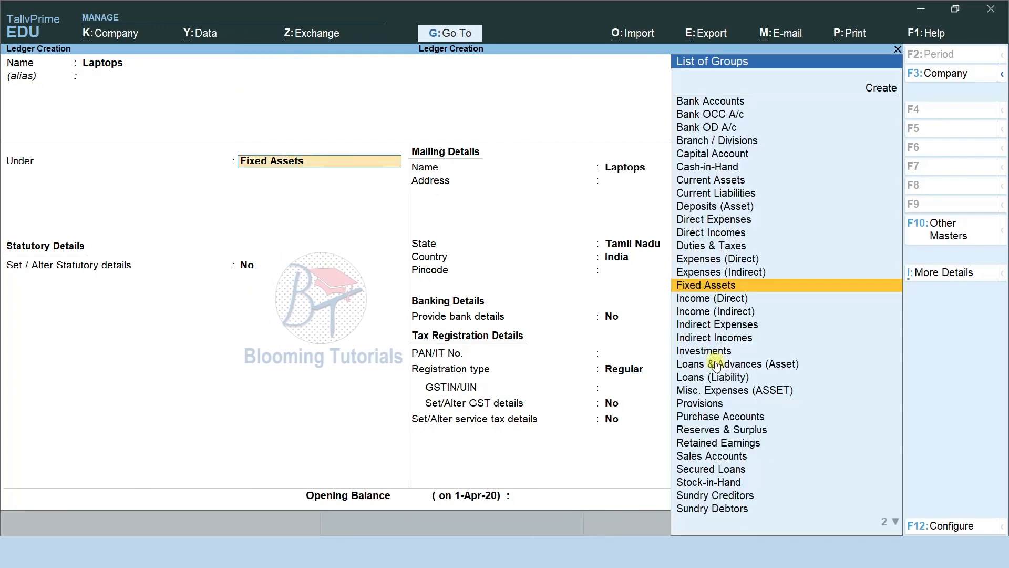
{"action": "key", "text": "ctrl+a"}
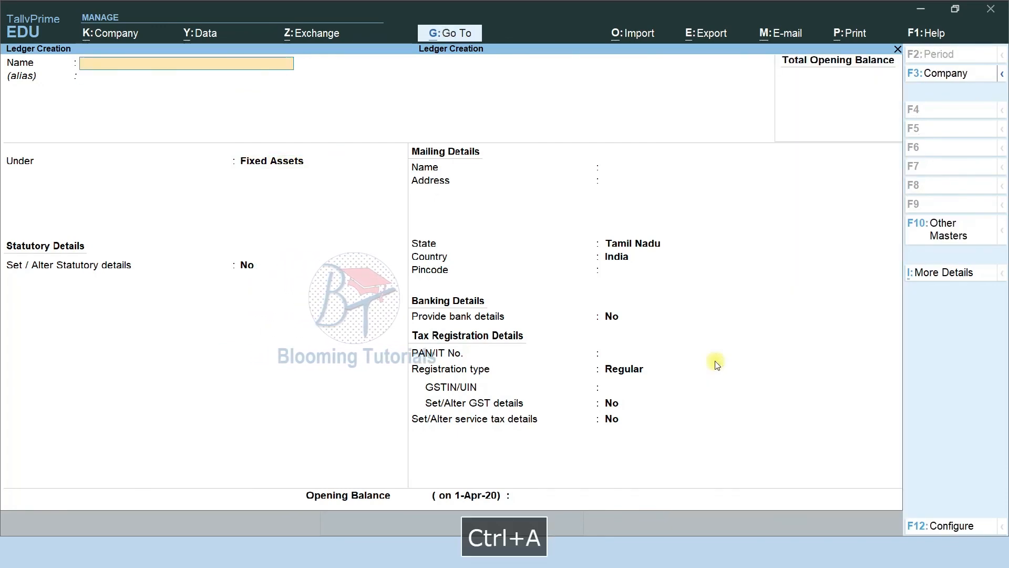
{"action": "key", "text": "alt+Tab"}
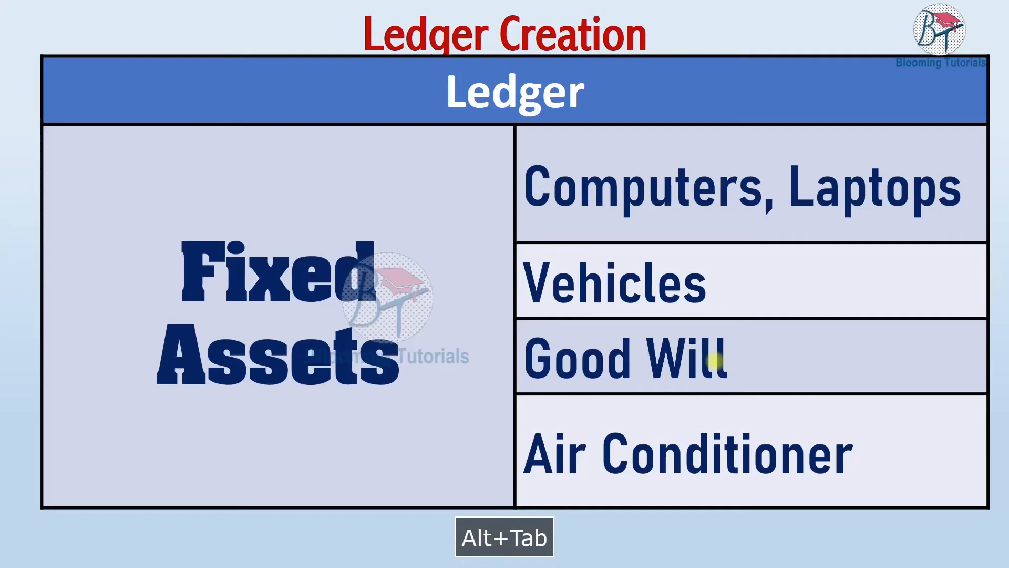
{"action": "key", "text": "alt+Tab"}
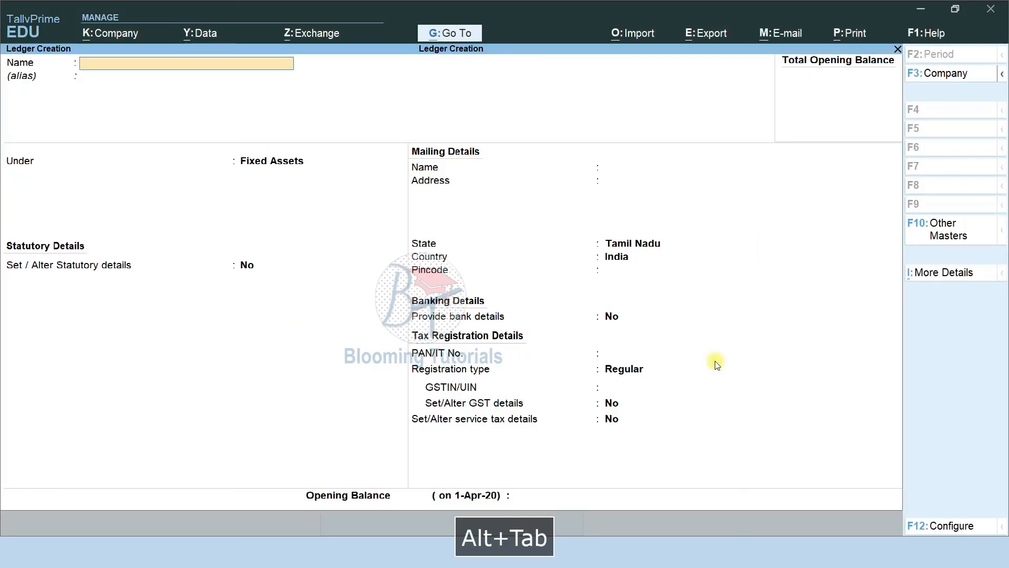
Create and save the Vehicles and Good Will ledgers under Fixed Assets
{"action": "type", "text": "Vechile"}
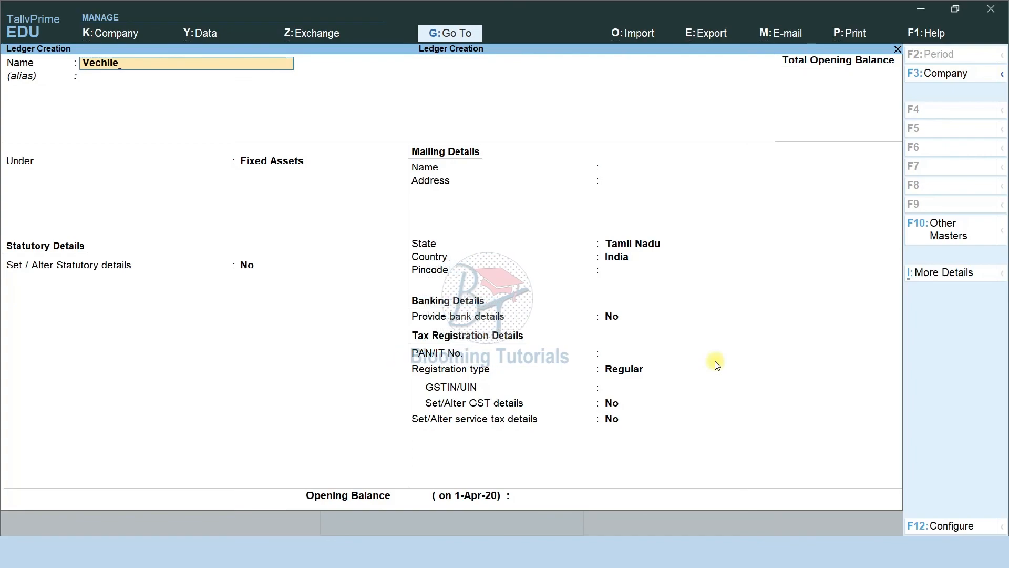
{"action": "key", "text": "alt+Tab"}
{"action": "key", "text": "alt+Tab"}
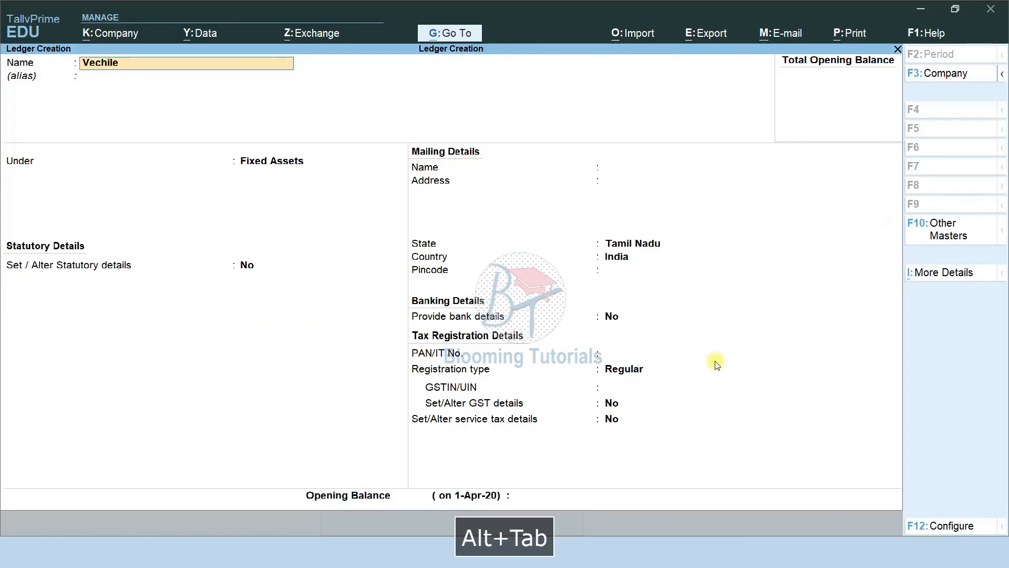
{"action": "key", "text": "BackSpace"}
{"action": "key", "text": "BackSpace"}
{"action": "key", "text": "BackSpace"}
{"action": "key", "text": "BackSpace"}
{"action": "key", "text": "BackSpace"}
{"action": "type", "text": "hicles"}
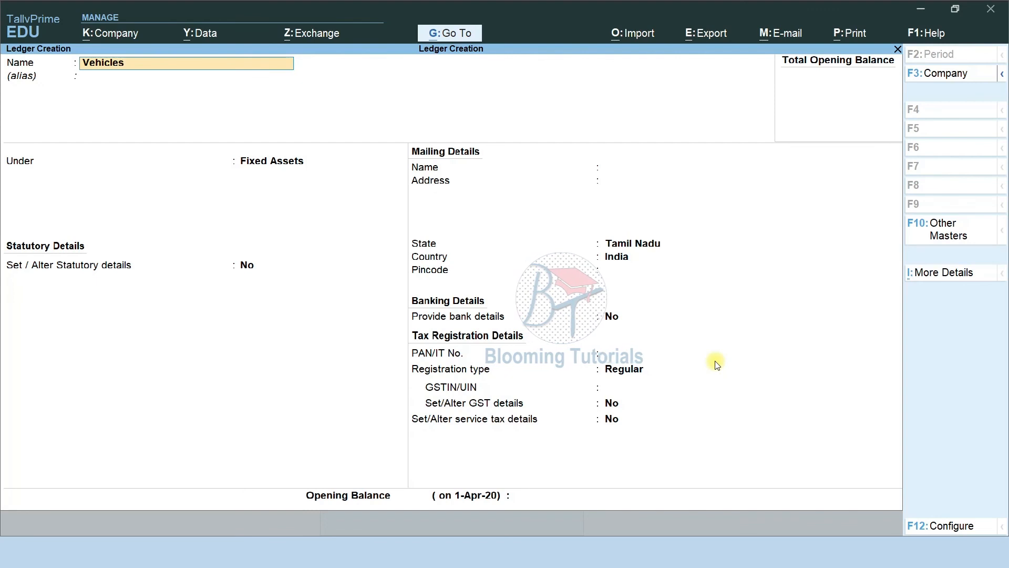
{"action": "key", "text": "Return"}
{"action": "key", "text": "Return"}
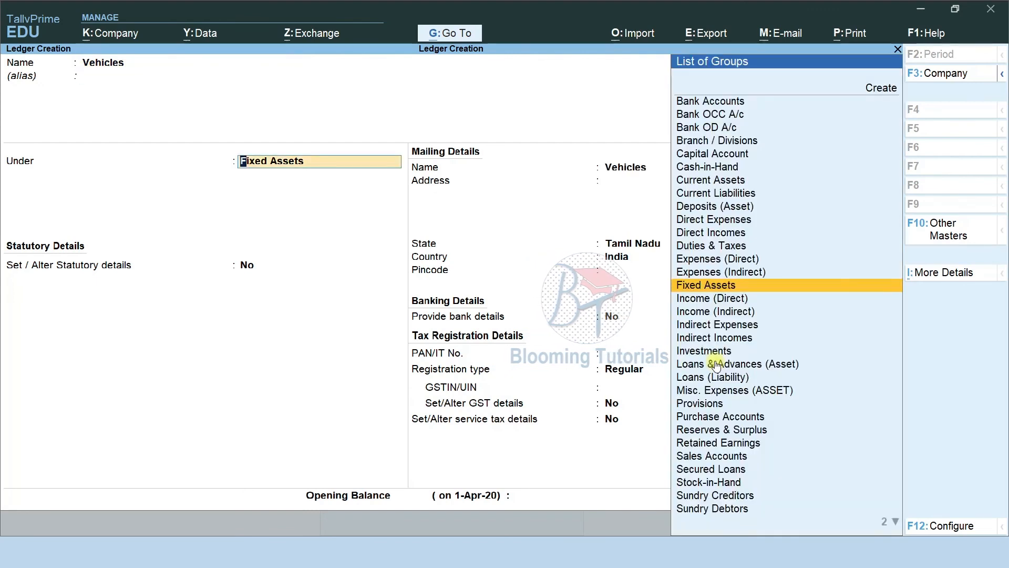
{"action": "key", "text": "ctrl+a"}
{"action": "type", "text": "Good Will"}
{"action": "key", "text": "Return"}
{"action": "key", "text": "Return"}
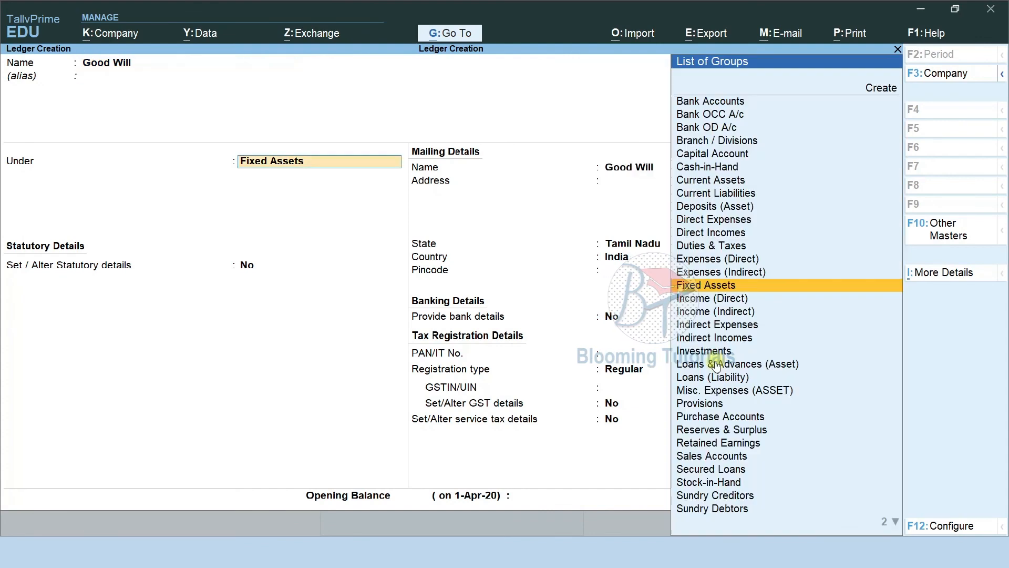
{"action": "key", "text": "ctrl+a"}
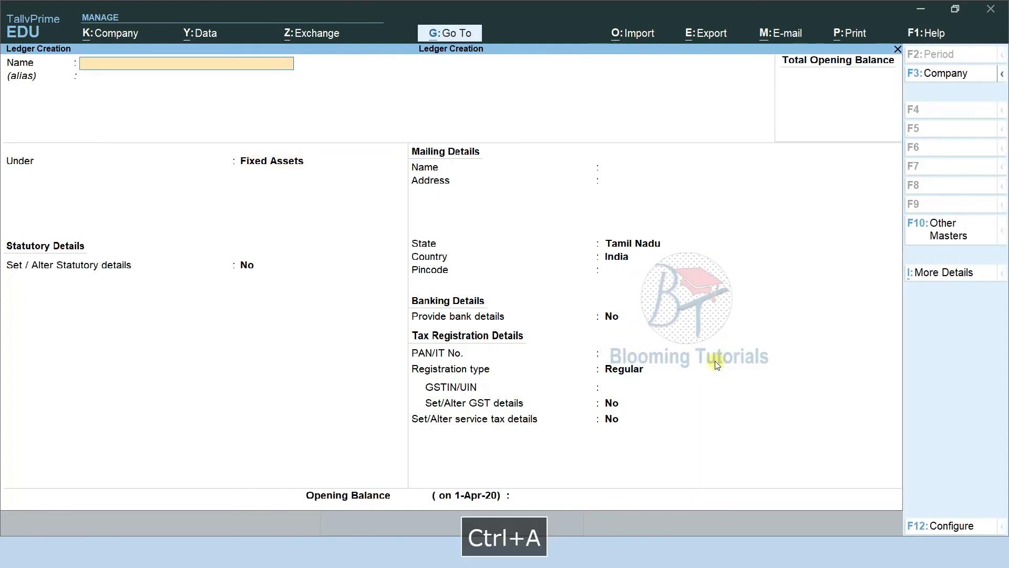
Create the Air Conditioner ledger under Fixed Assets, correcting the spelling, and save it
{"action": "type", "text": "Air Conditoin"}
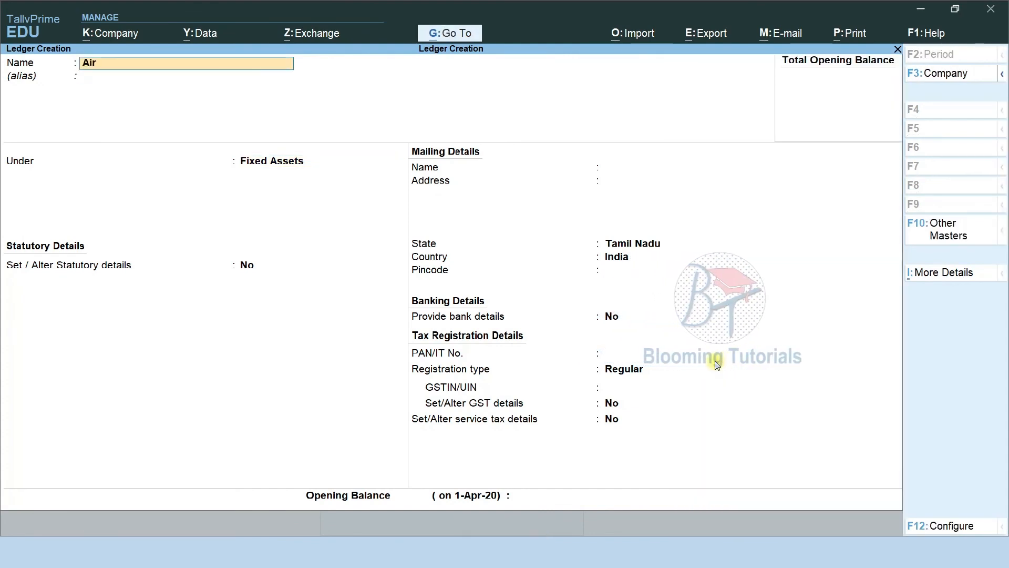
{"action": "key", "text": "BackSpace"}
{"action": "key", "text": "BackSpace"}
{"action": "key", "text": "BackSpace"}
{"action": "type", "text": "onery"}
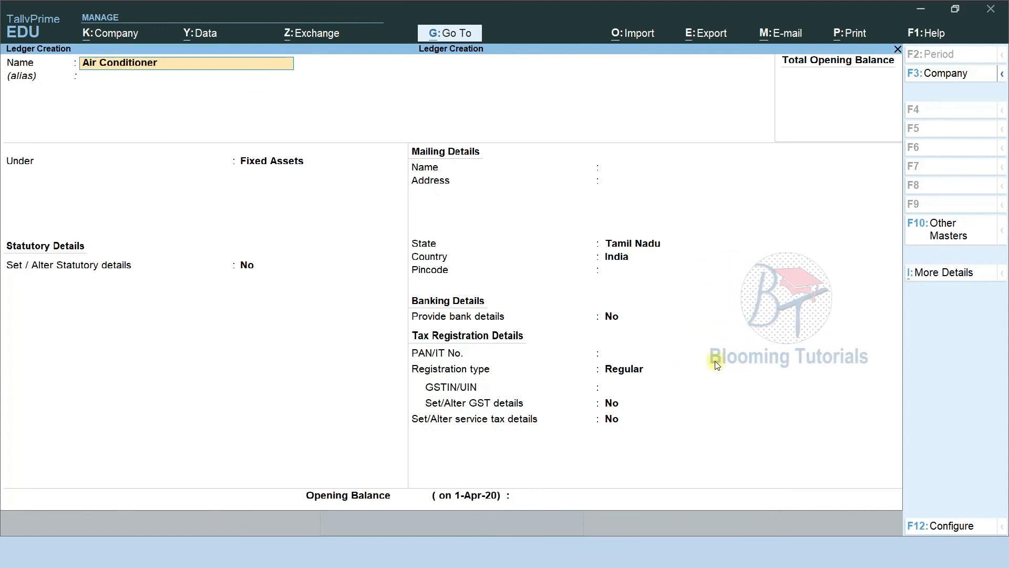
{"action": "key", "text": "Return"}
{"action": "key", "text": "BackSpace"}
{"action": "key", "text": "End"}
{"action": "key", "text": "BackSpace"}
{"action": "key", "text": "BackSpace"}
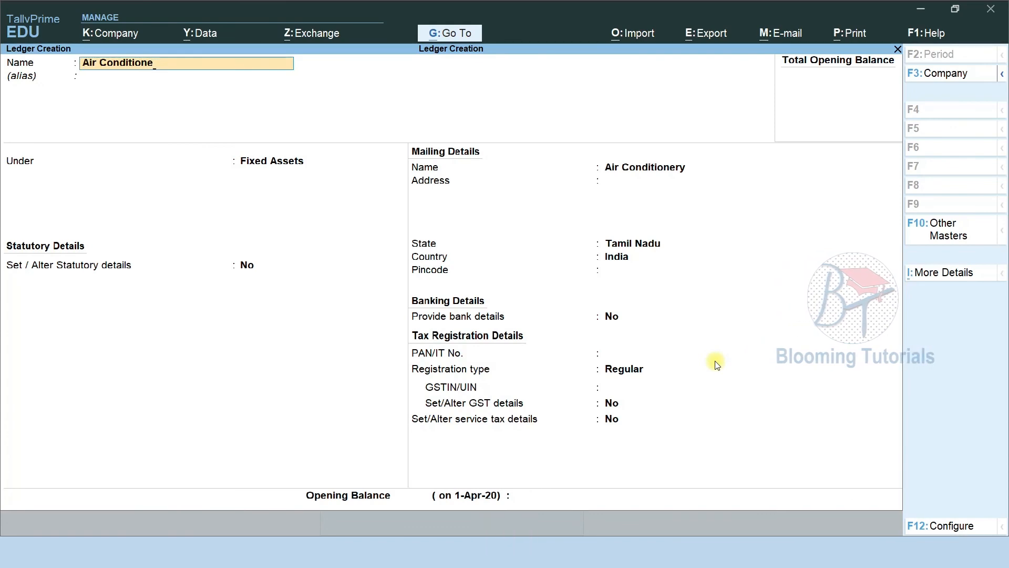
{"action": "type", "text": "r"}
{"action": "key", "text": "Return"}
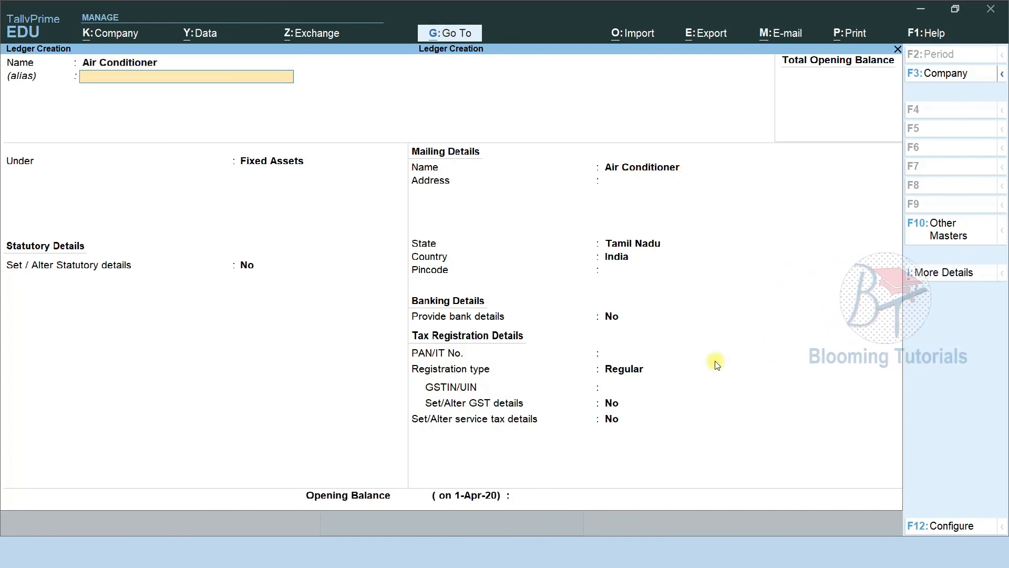
{"action": "key", "text": "alt+Tab"}
{"action": "key", "text": "alt+Tab"}
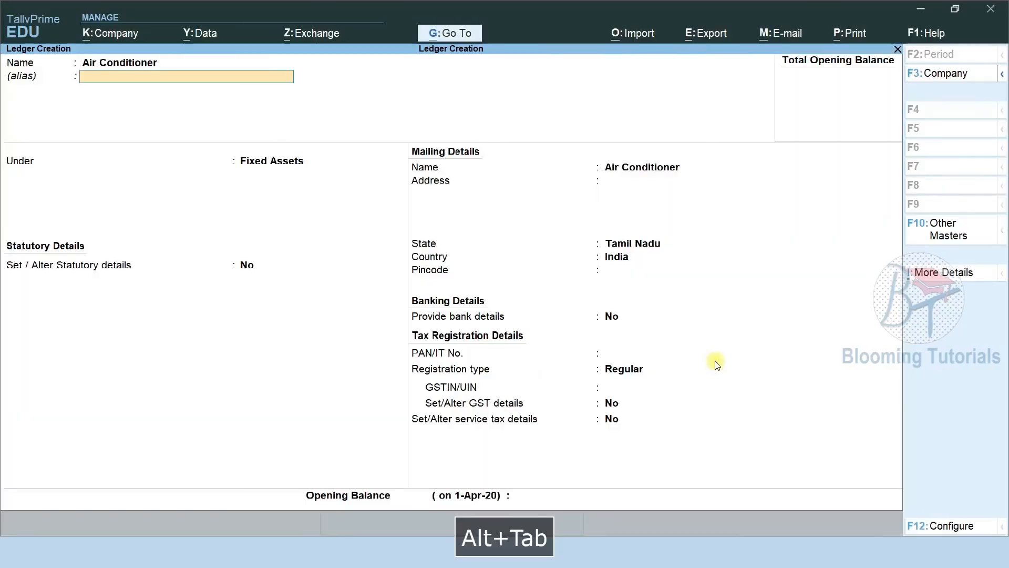
{"action": "key", "text": "ctrl+a"}
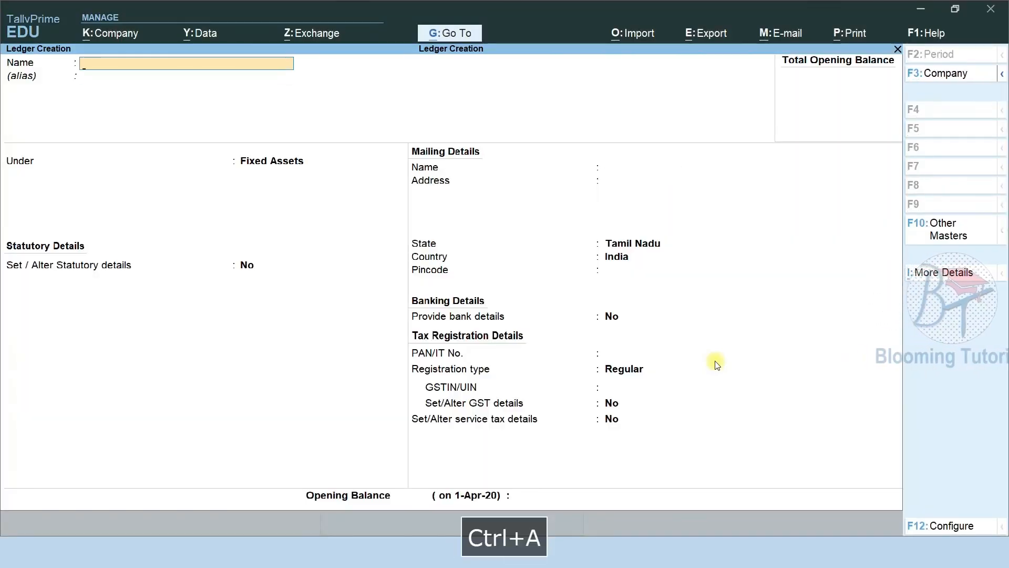
{"action": "key", "text": "alt+Tab"}
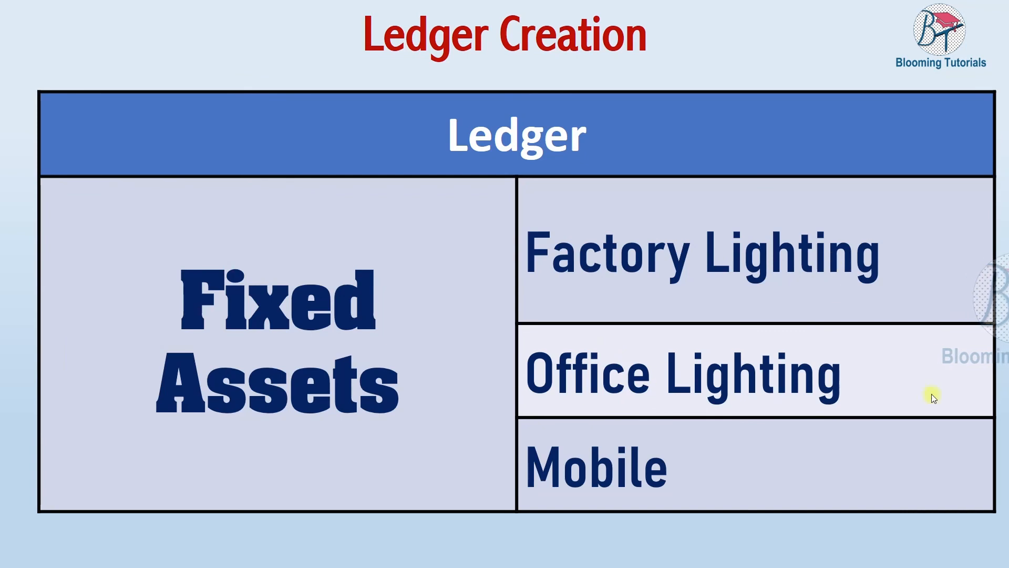
Create and save the Factory Lighting ledger under Fixed Assets
{"action": "key", "text": "alt+Tab"}
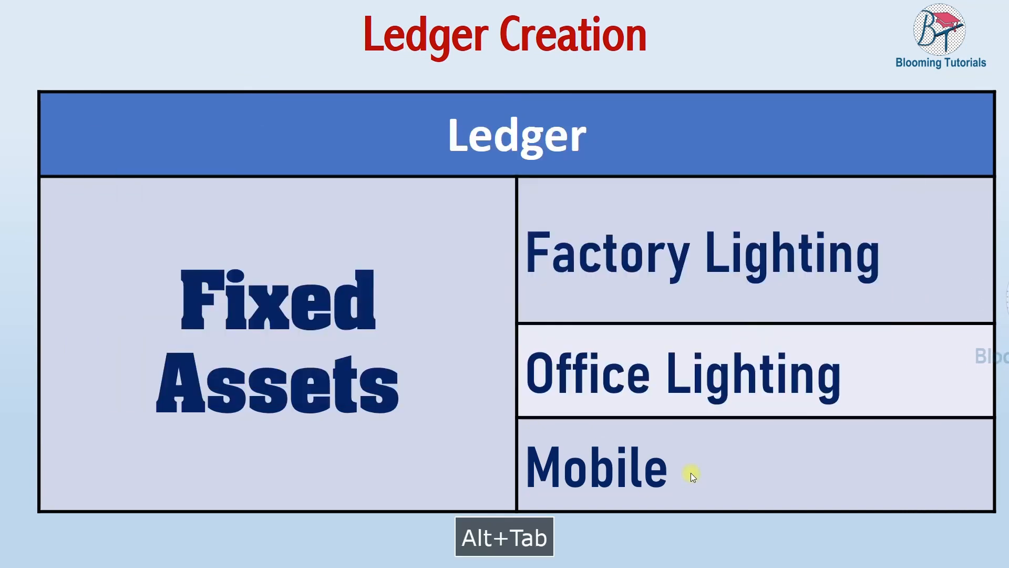
{"action": "key", "text": "F9"}
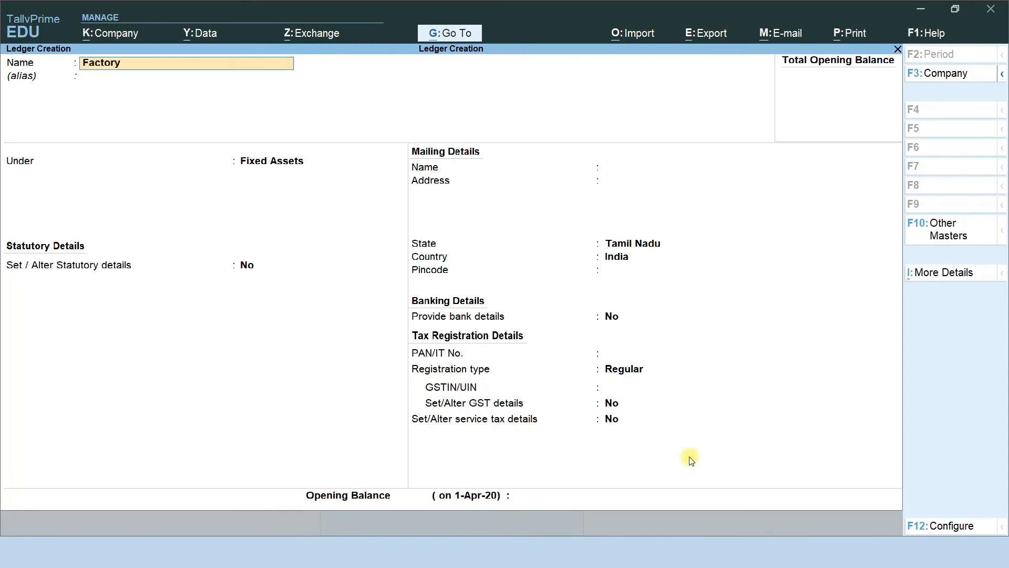
{"action": "type", "text": "Lighting"}
{"action": "key", "text": "Return"}
{"action": "key", "text": "Return"}
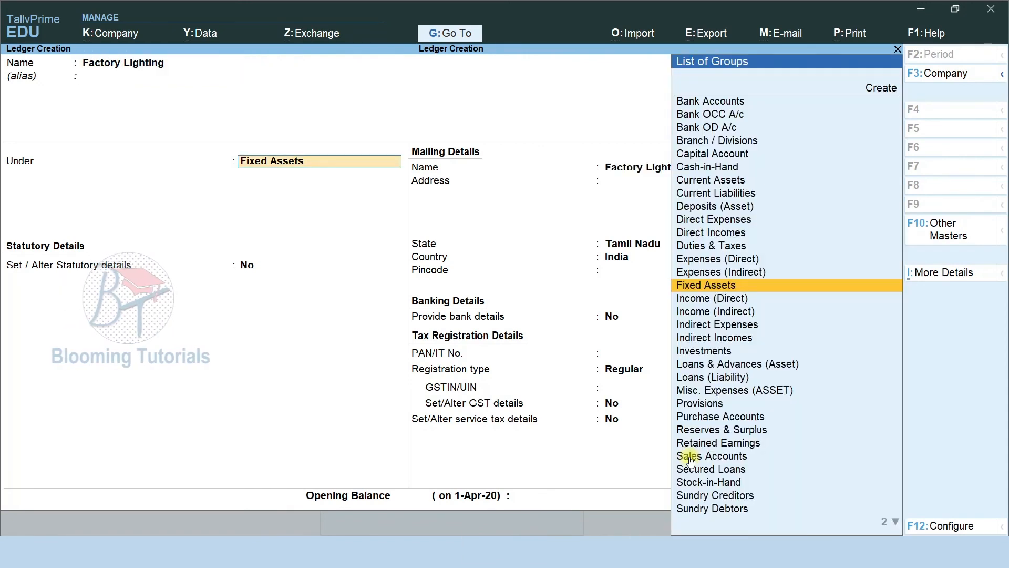
{"action": "key", "text": "Return"}
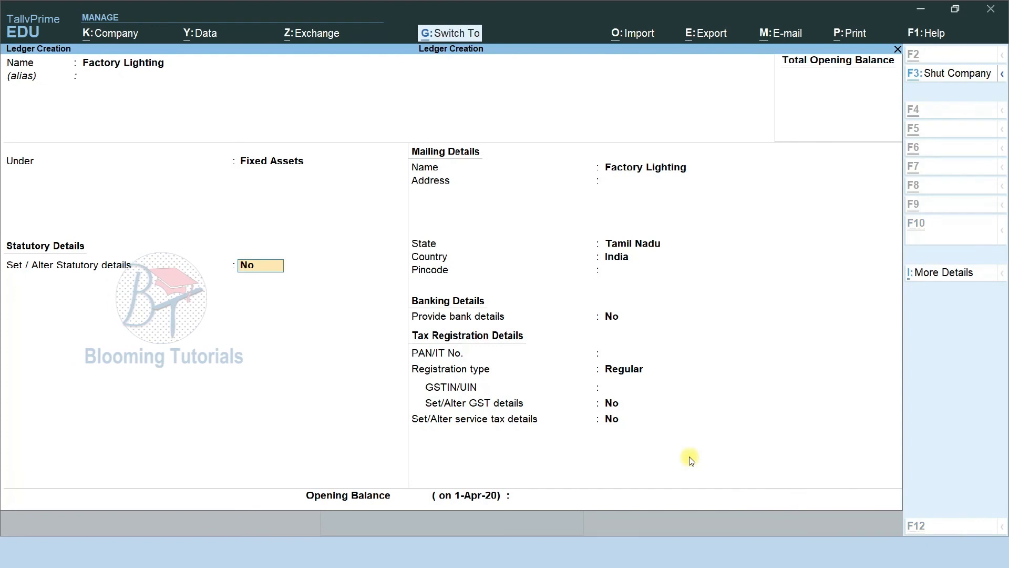
{"action": "key", "text": "ctrl+a"}
Create and save the Office Lighting ledger under Fixed Assets
{"action": "type", "text": "Office Lighting"}
{"action": "key", "text": "Return"}
{"action": "key", "text": "Return"}
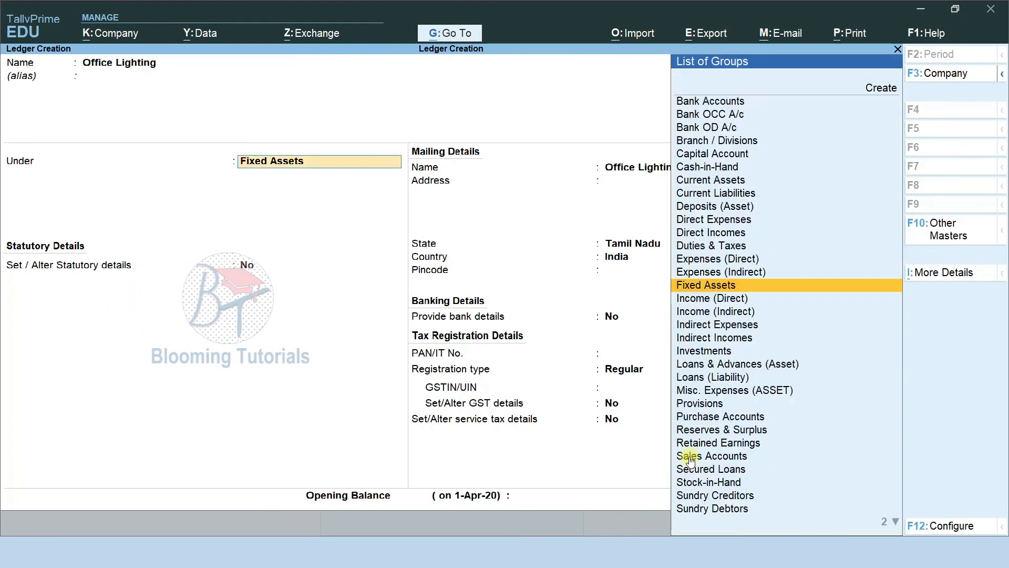
{"action": "key", "text": "Return"}
{"action": "key", "text": "ctrl+a"}
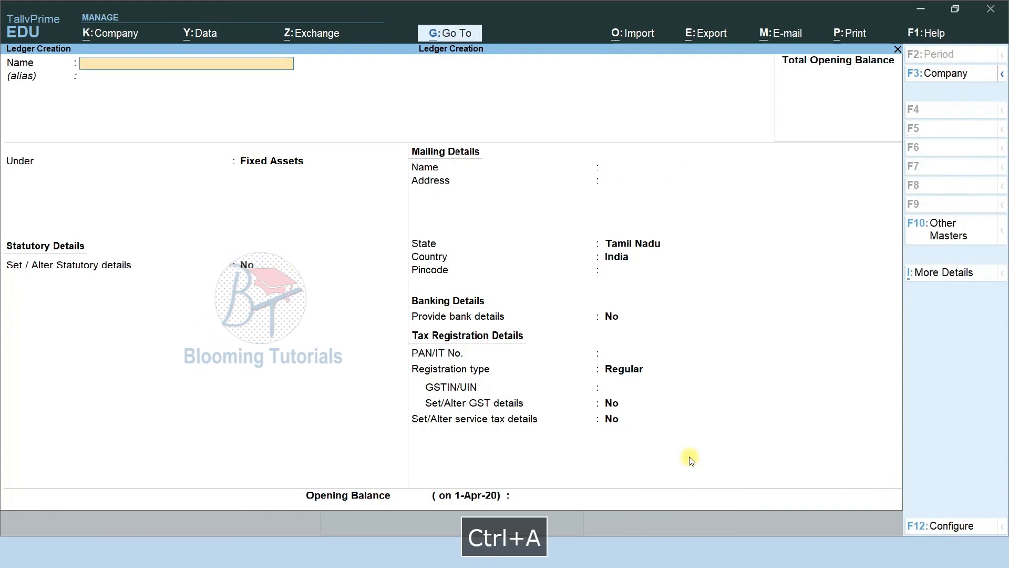
Create and save the Mobile ledger under Fixed Assets
{"action": "type", "text": "Mobile"}
{"action": "key", "text": "Return"}
{"action": "key", "text": "Return"}
{"action": "key", "text": "Return"}
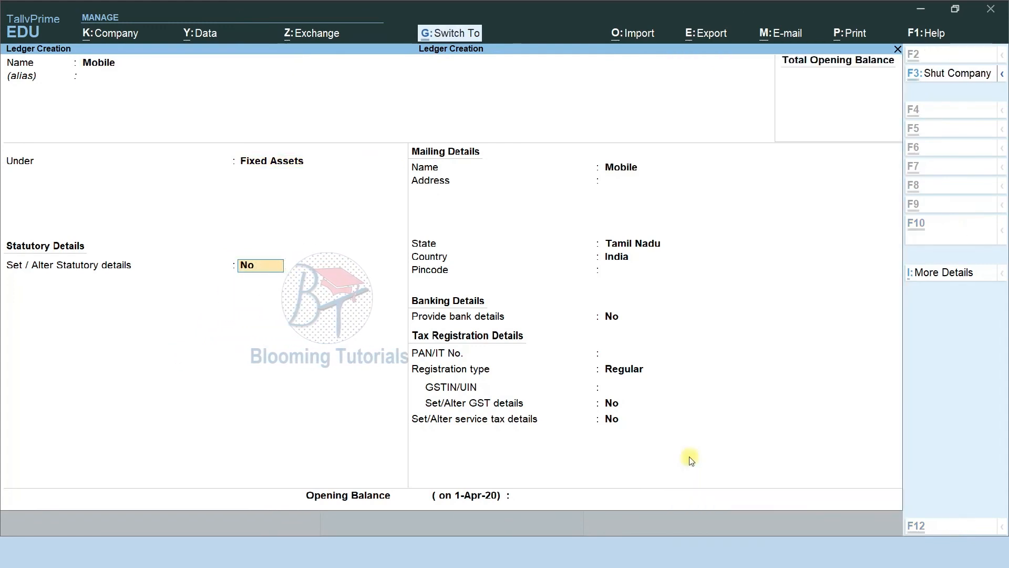
{"action": "key", "text": "ctrl+a"}
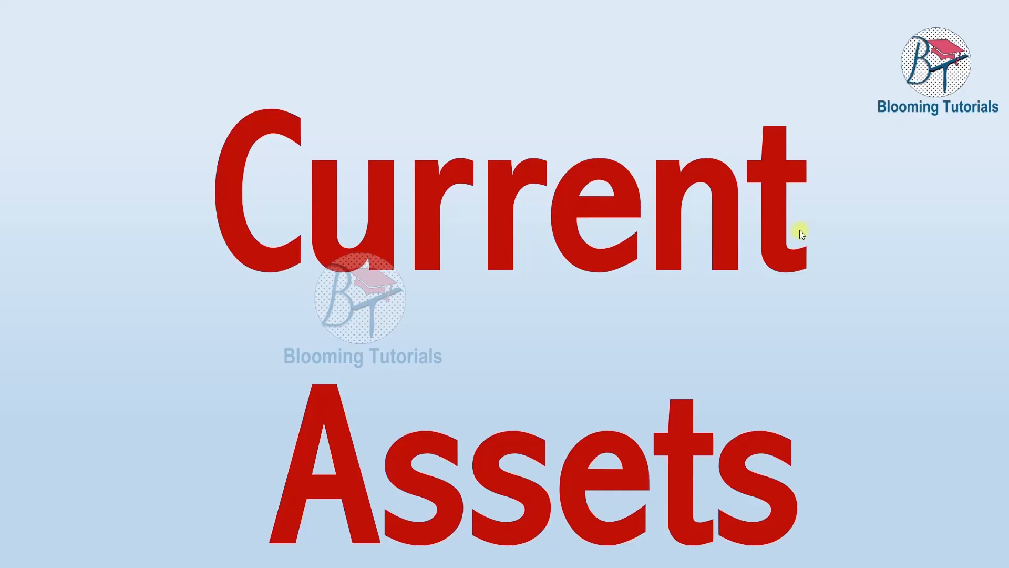
Advance from the Current Assets title slide to its Ledger Creation table
{"action": "left_click", "coordinate": [781, 250]}
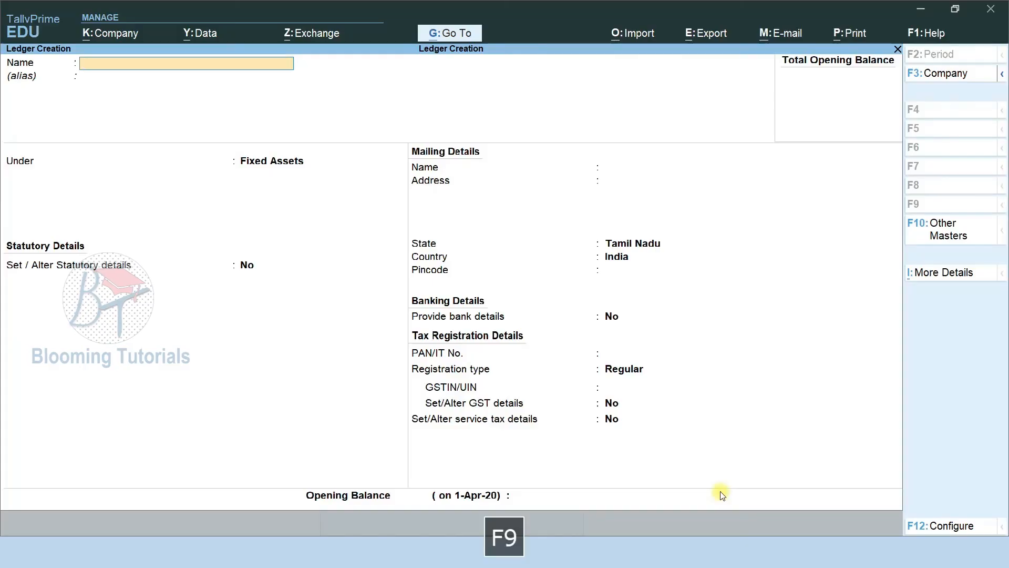
Create and save the Prepaid Rent ledger under Current Assets
{"action": "type", "text": "Prep"}
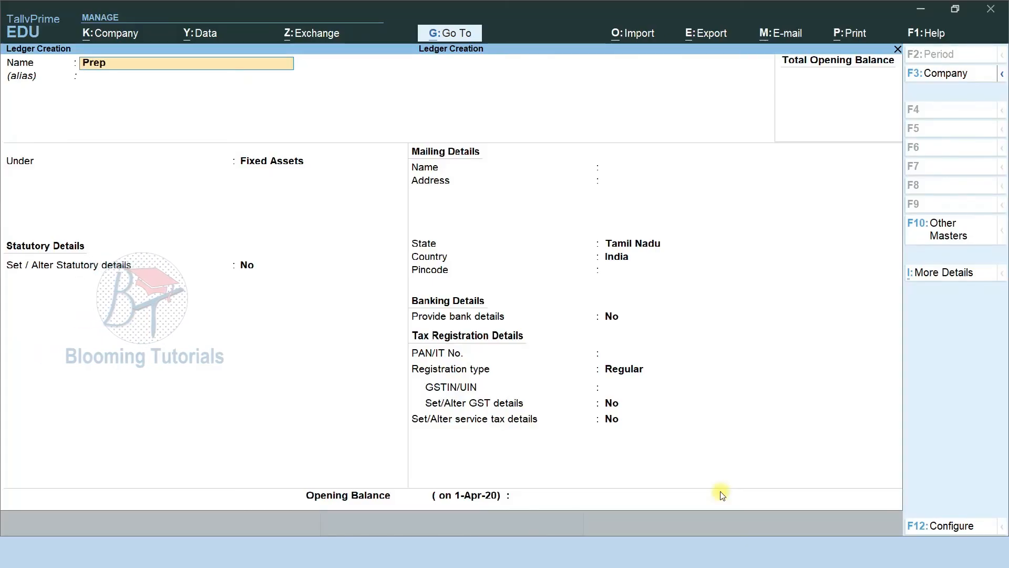
{"action": "type", "text": "aid Rent"}
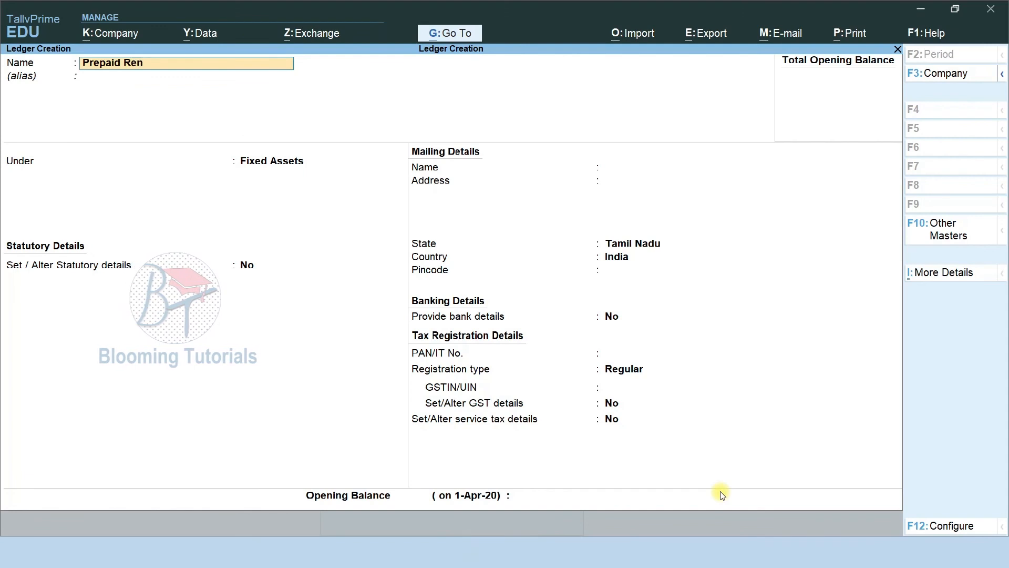
{"action": "key", "text": "Return"}
{"action": "key", "text": "Return"}
{"action": "type", "text": "Cur"}
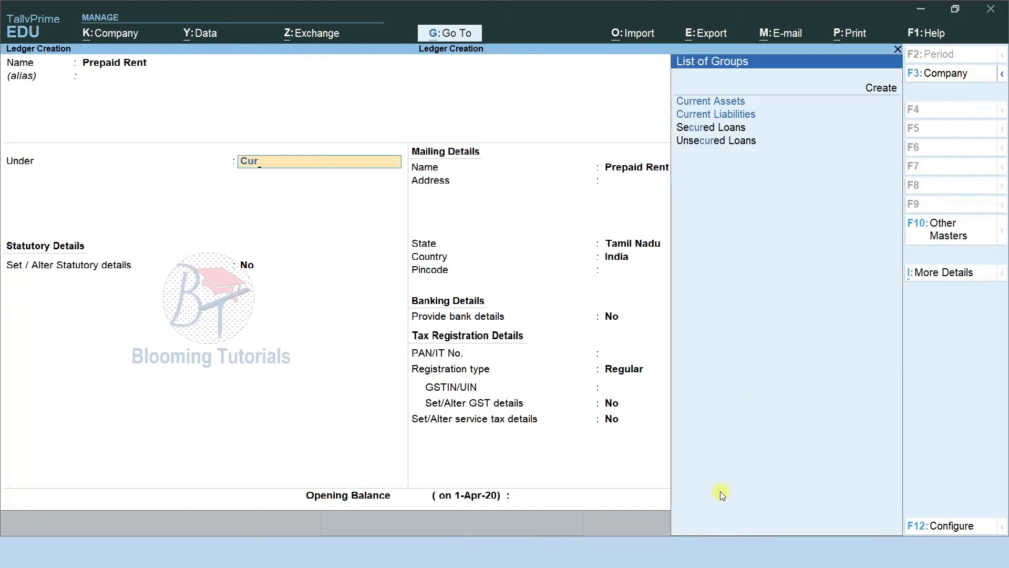
{"action": "key", "text": "Return"}
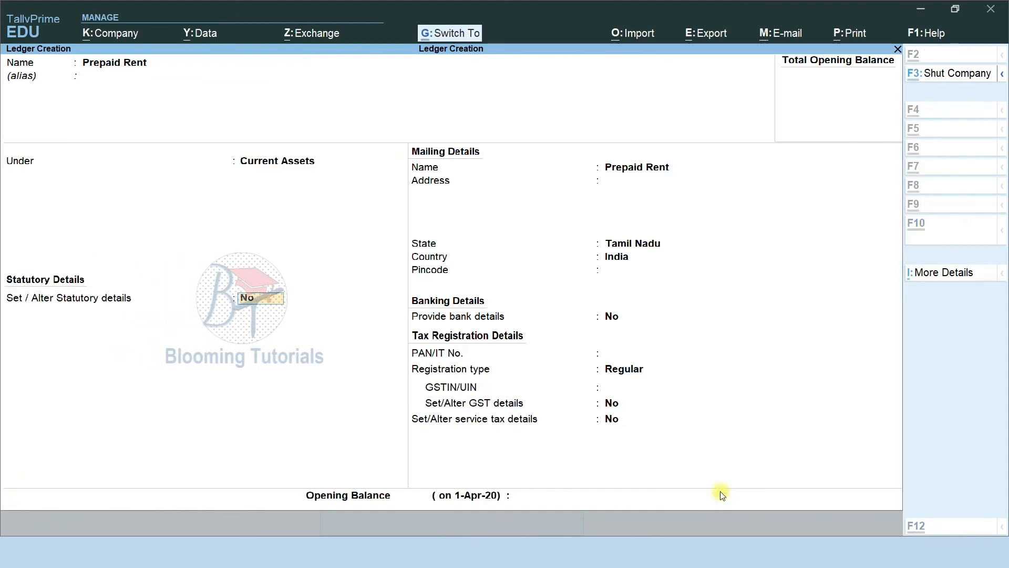
{"action": "key", "text": "ctrl+a"}
Create and save the Prepaid Insurance ledger under Current Assets
{"action": "type", "text": "Pr"}
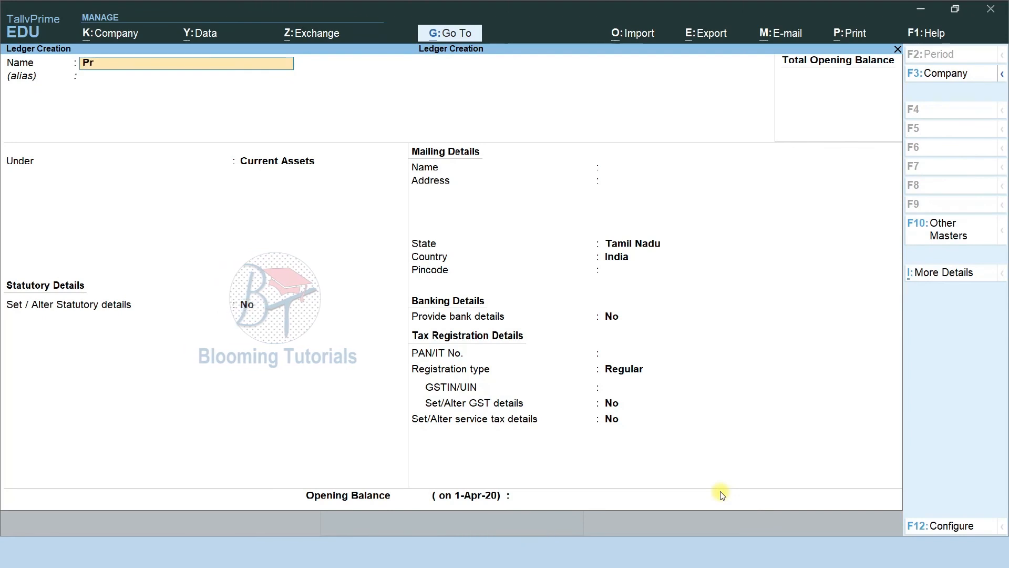
{"action": "type", "text": "epaid insurance"}
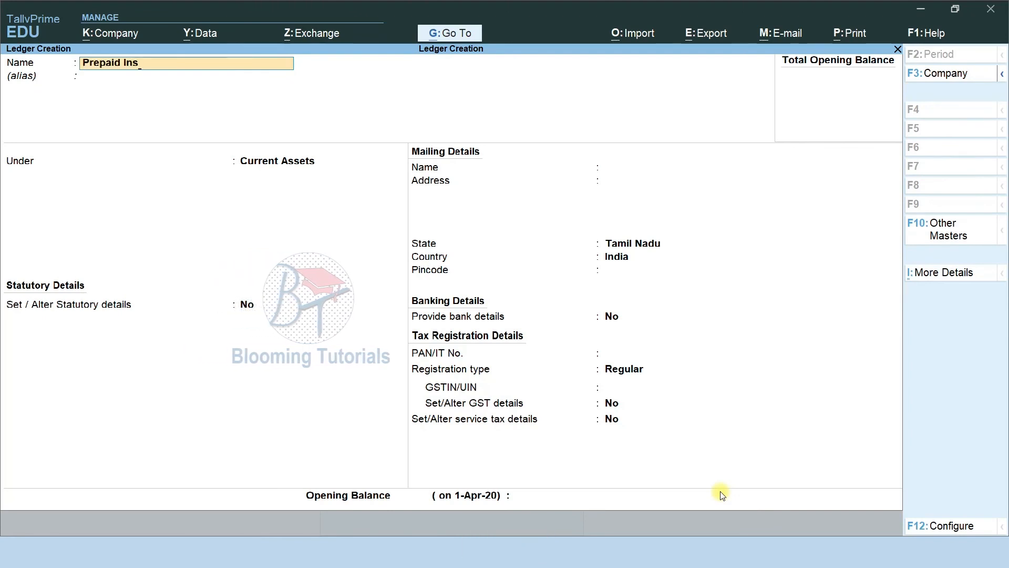
{"action": "key", "text": "Return"}
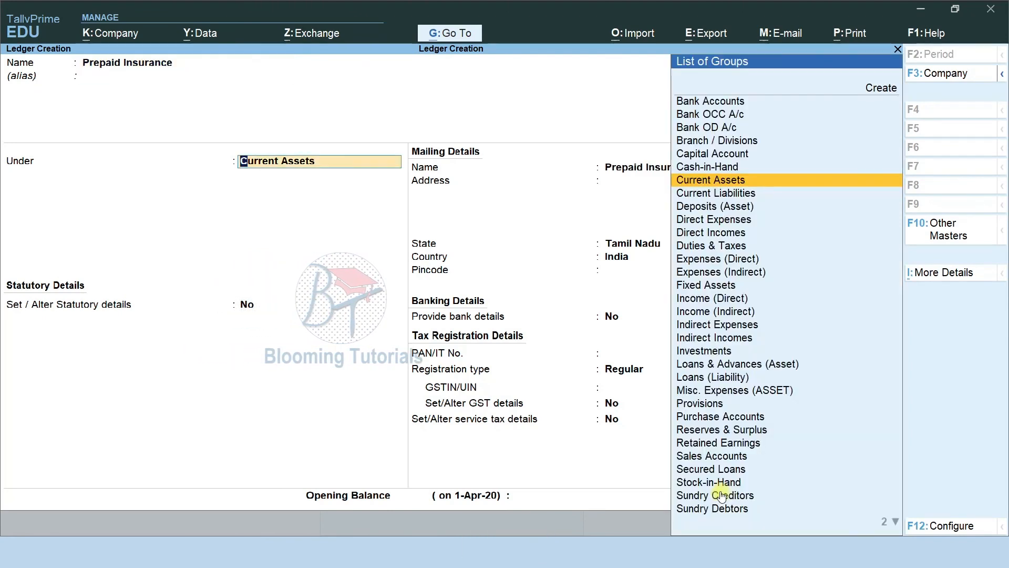
{"action": "key", "text": "Return"}
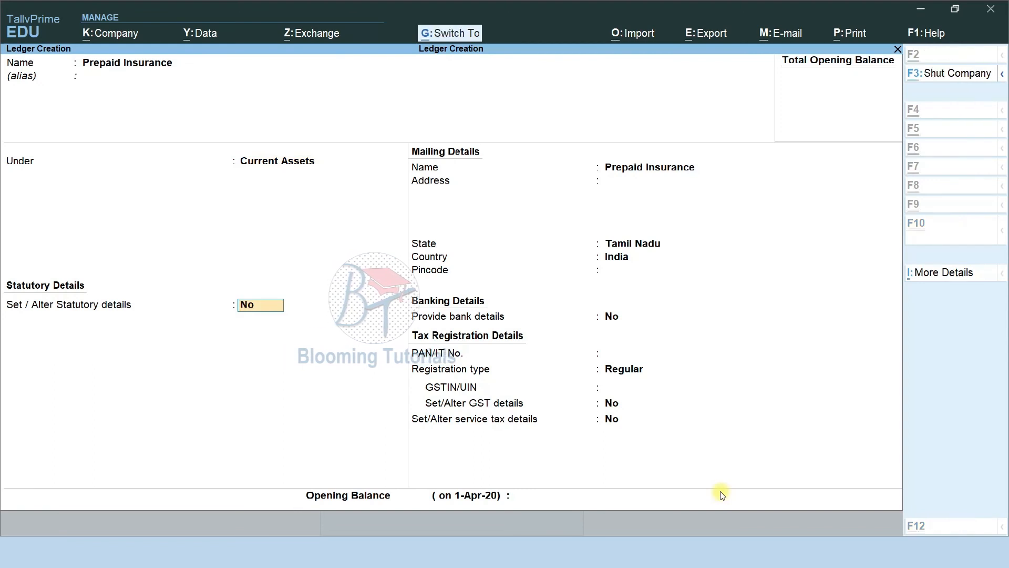
{"action": "key", "text": "ctrl+a"}
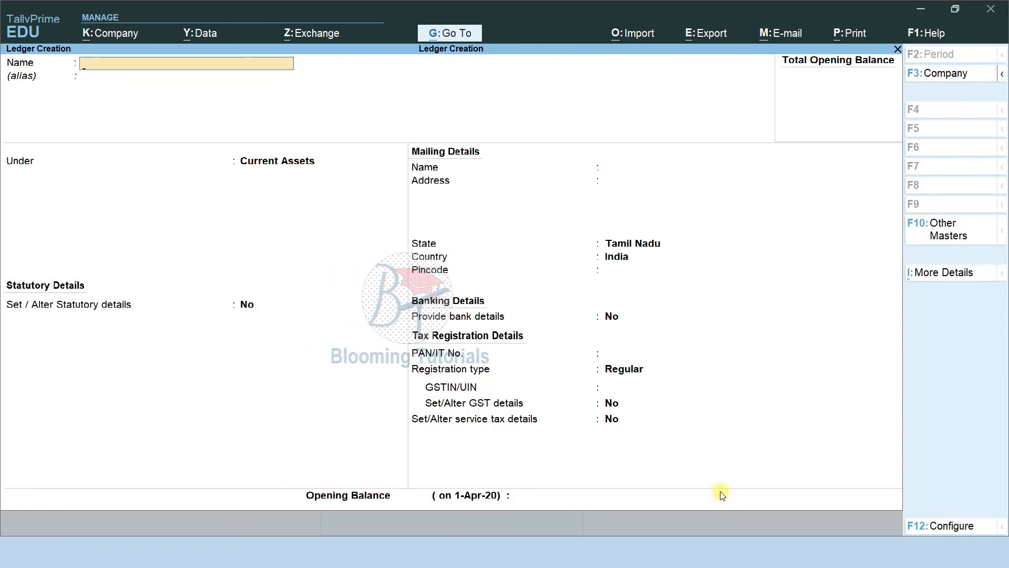
Create and save the Bills Receivable ledger under Current Assets
{"action": "type", "text": "Bills R"}
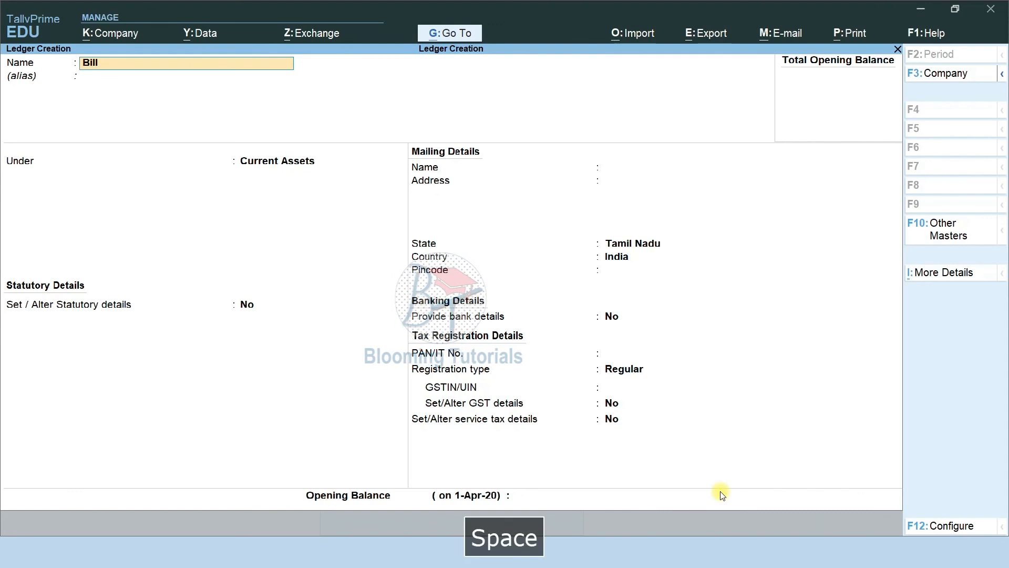
{"action": "type", "text": "eceivable"}
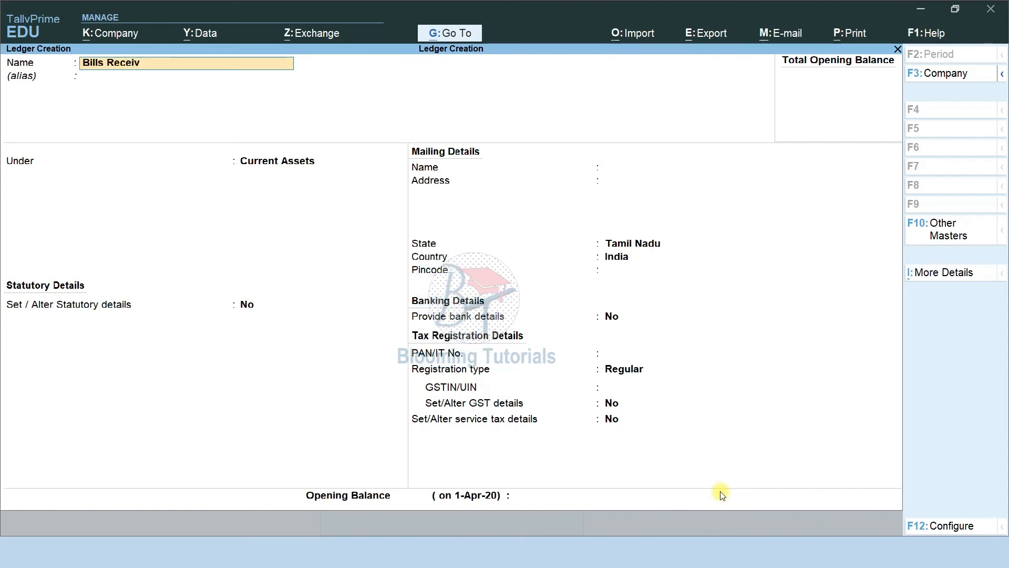
{"action": "key", "text": "Return"}
{"action": "key", "text": "Return"}
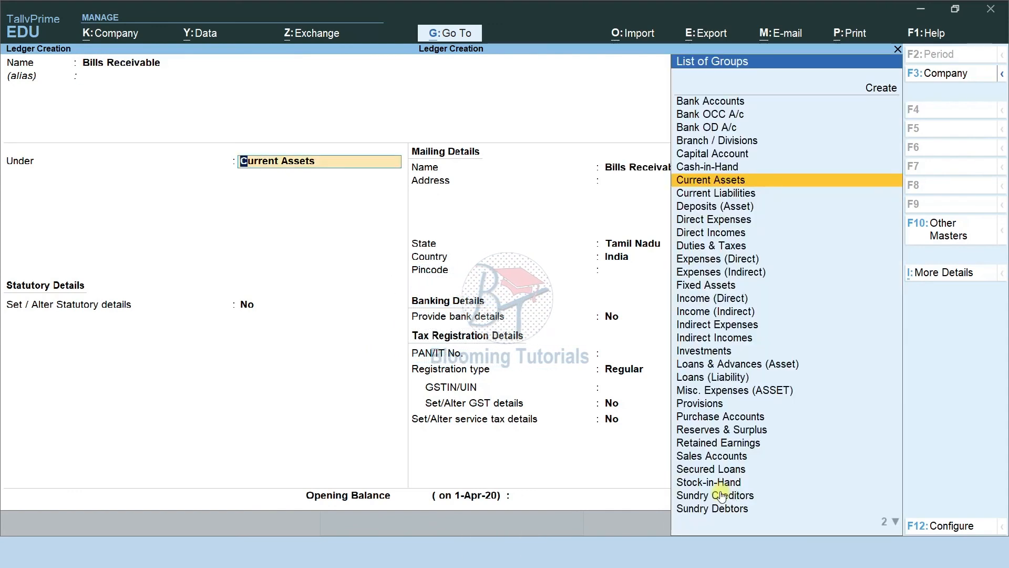
{"action": "key", "text": "Return"}
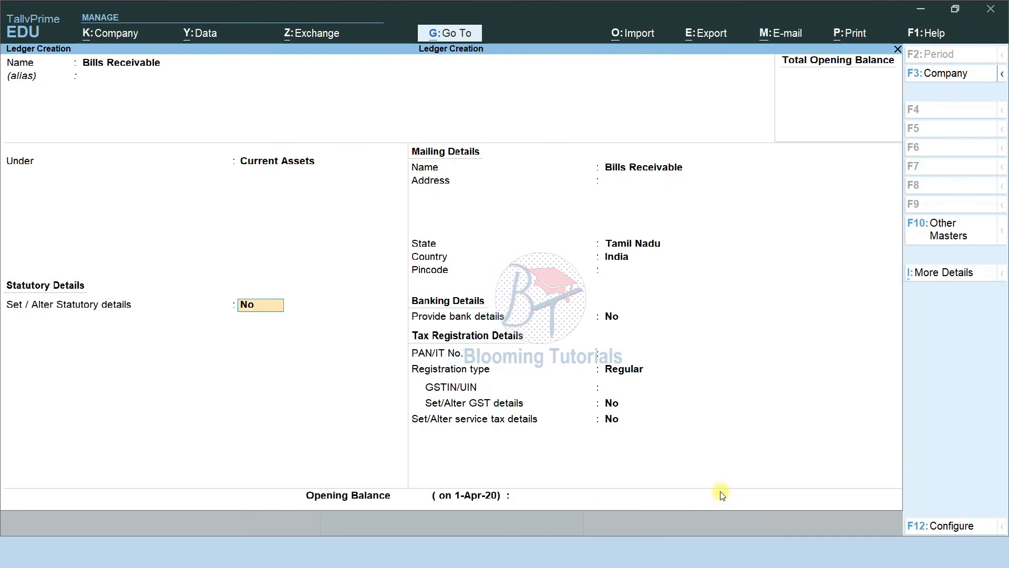
{"action": "key", "text": "ctrl+a"}
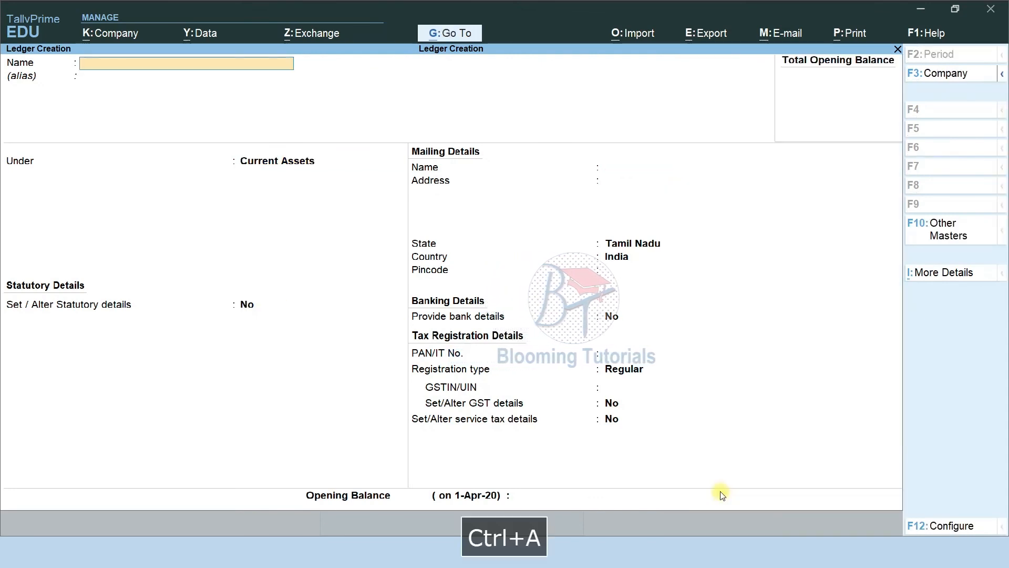
Check the slide, then create and save the Mutual Fund ledger under Current Assets
{"action": "key", "text": "alt+Tab"}
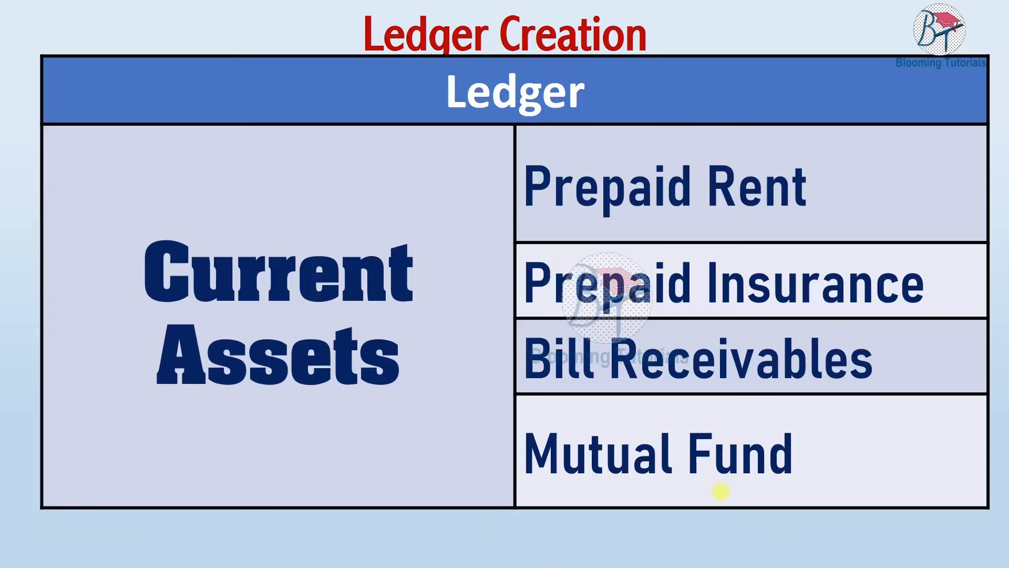
{"action": "key", "text": "alt+Tab"}
{"action": "type", "text": "Mutual Fund"}
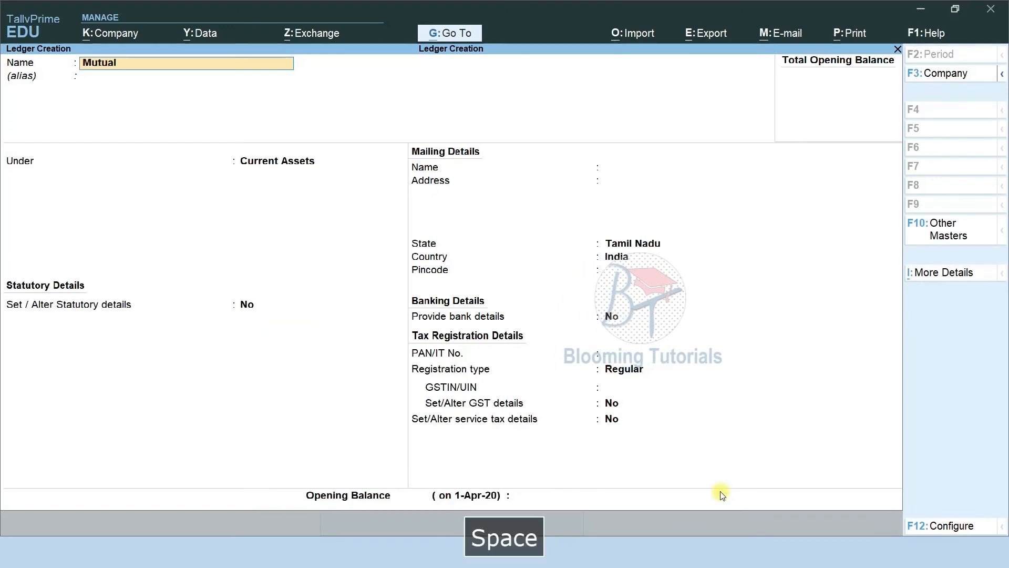
{"action": "key", "text": "Return"}
{"action": "key", "text": "Return"}
{"action": "key", "text": "Return"}
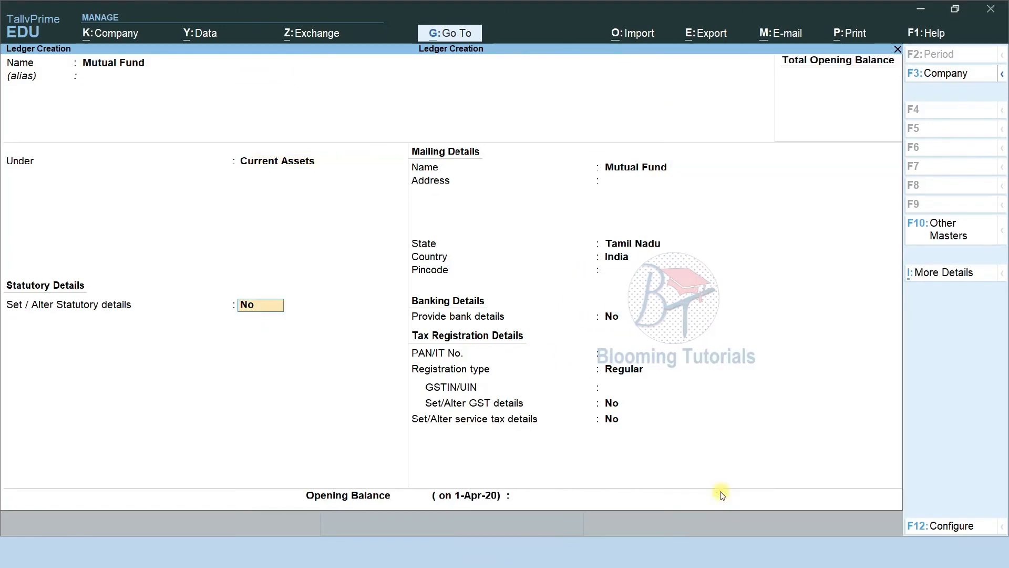
{"action": "key", "text": "ctrl+a"}
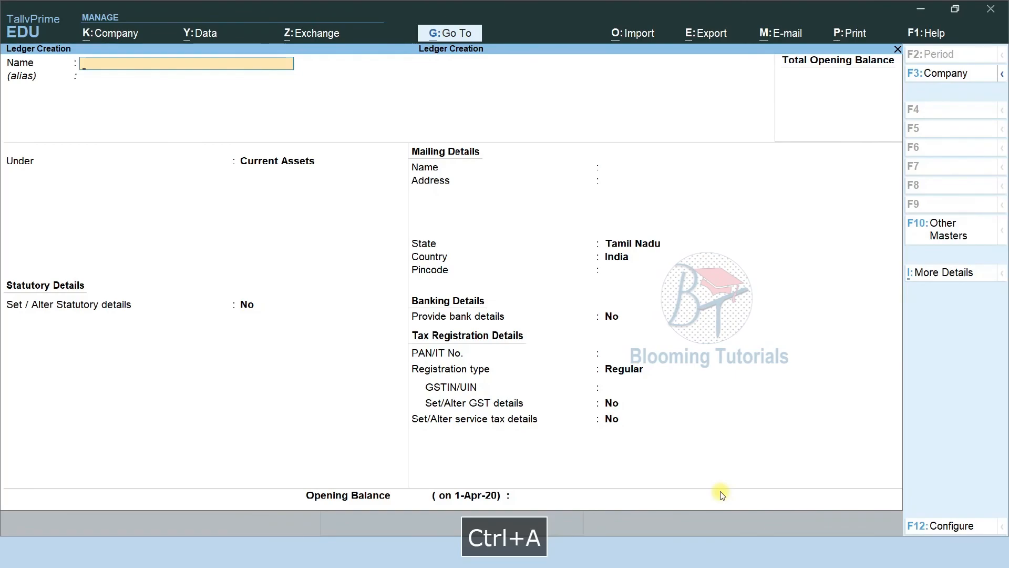